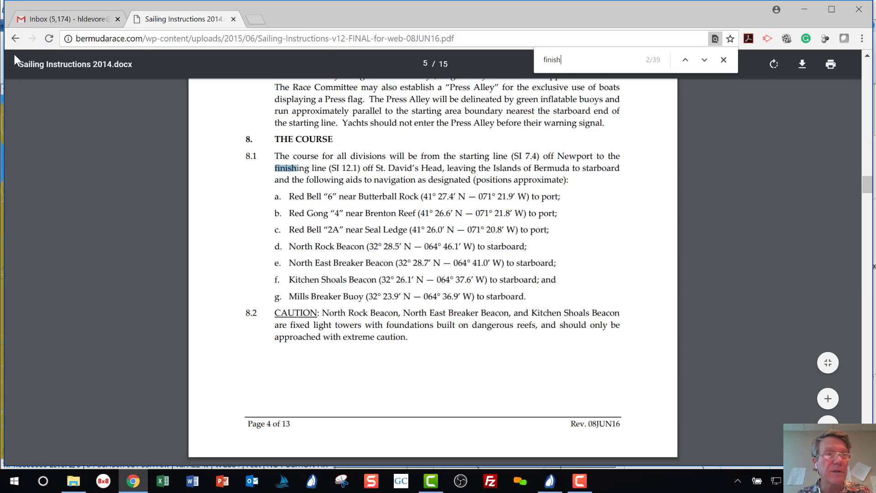
Step: Return from the PDF to the race's Official Notice Board page and look through its listed documents down to the 2016 archive link
click(15, 38)
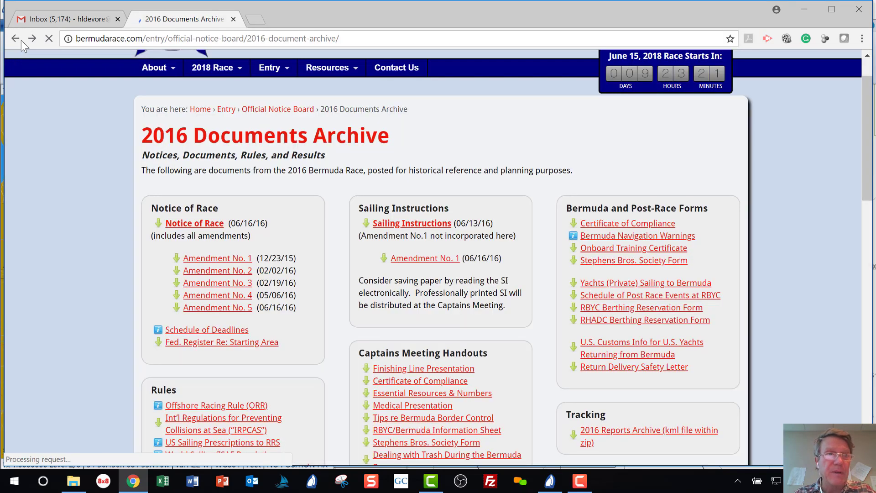
click(20, 39)
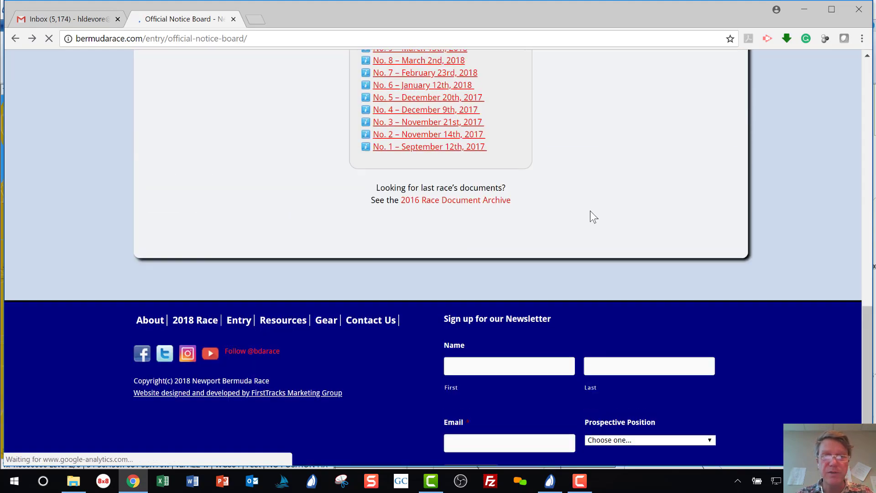
scroll(590, 211, up, 15)
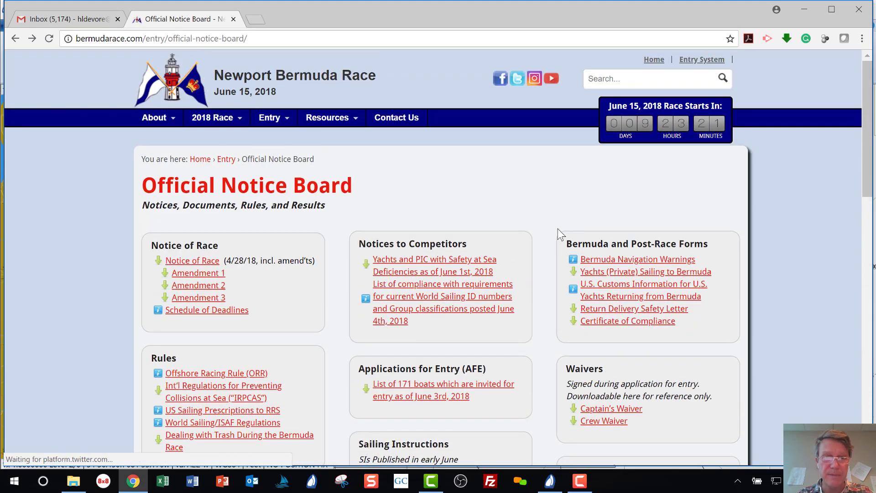
scroll(558, 229, down, 3)
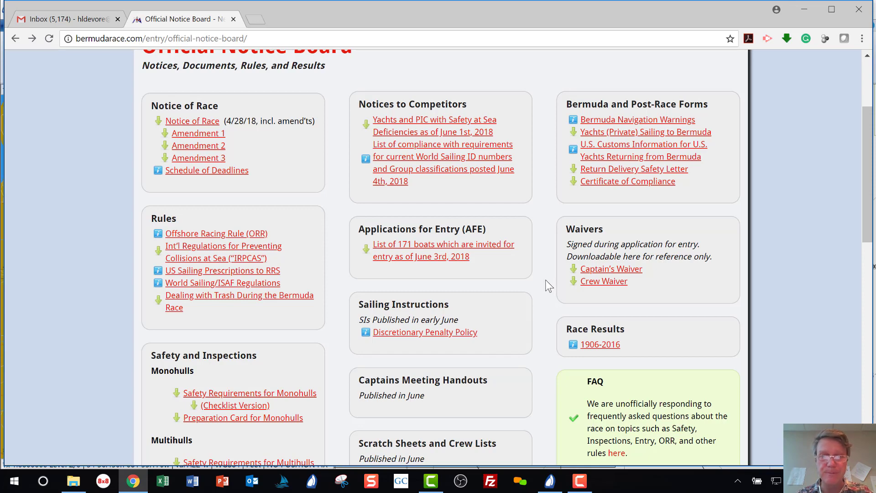
scroll(549, 286, down, 8)
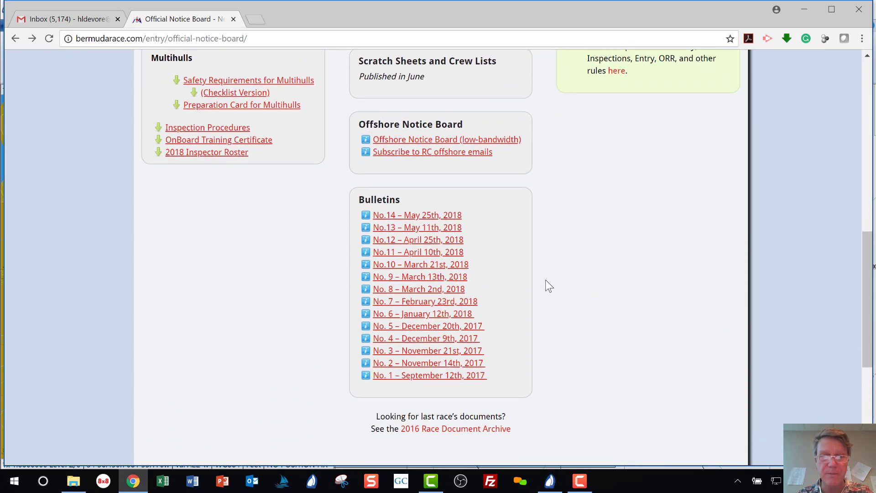
scroll(549, 286, down, 4)
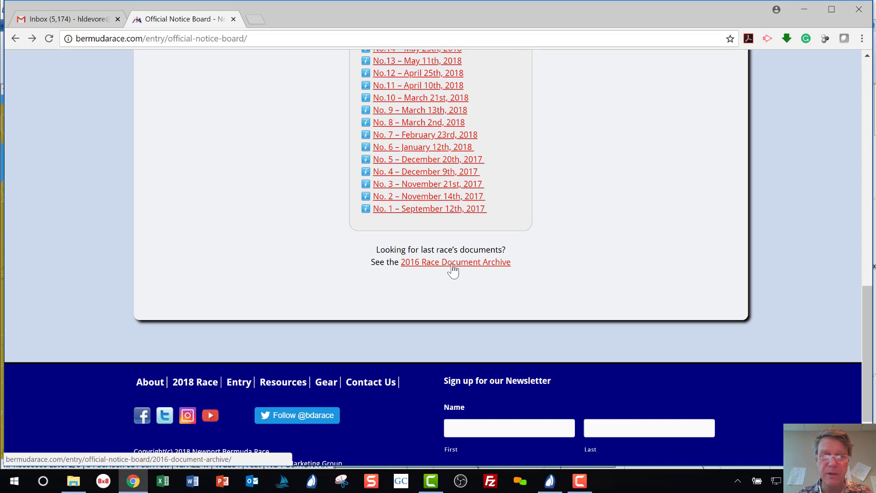
Step: Open the 2016 Race Document Archive and load its Sailing Instructions document
click(452, 264)
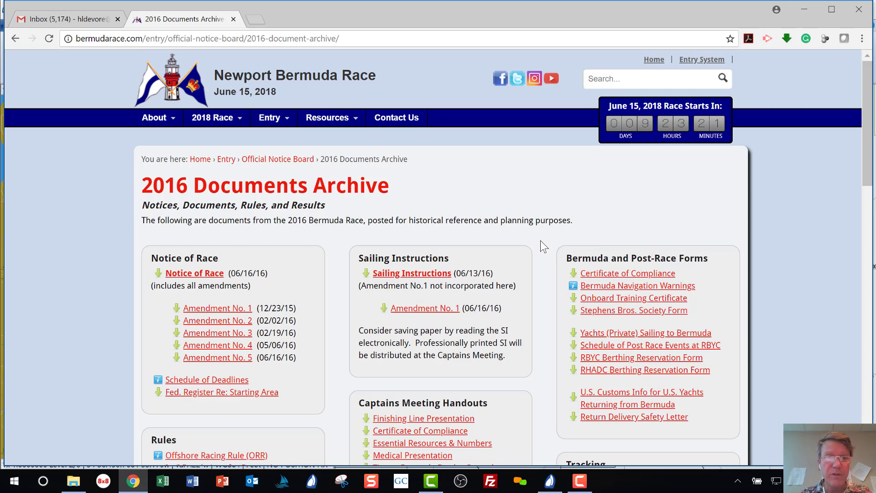
scroll(542, 241, down, 1)
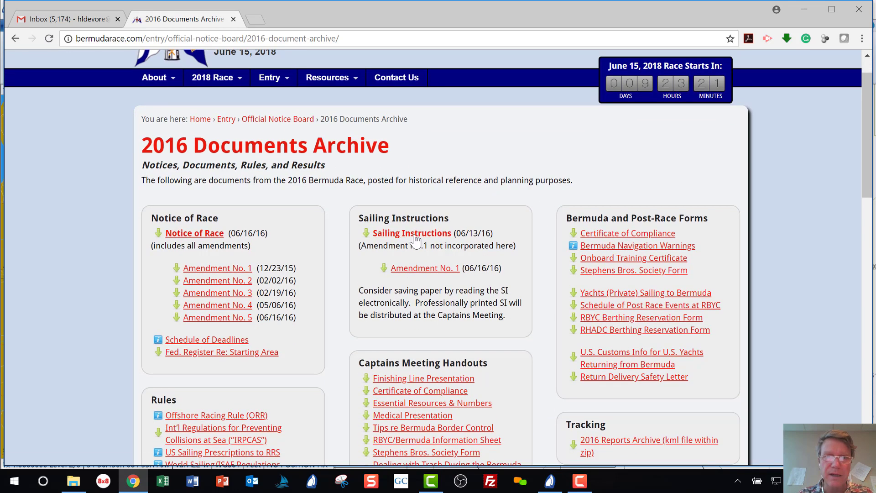
click(413, 233)
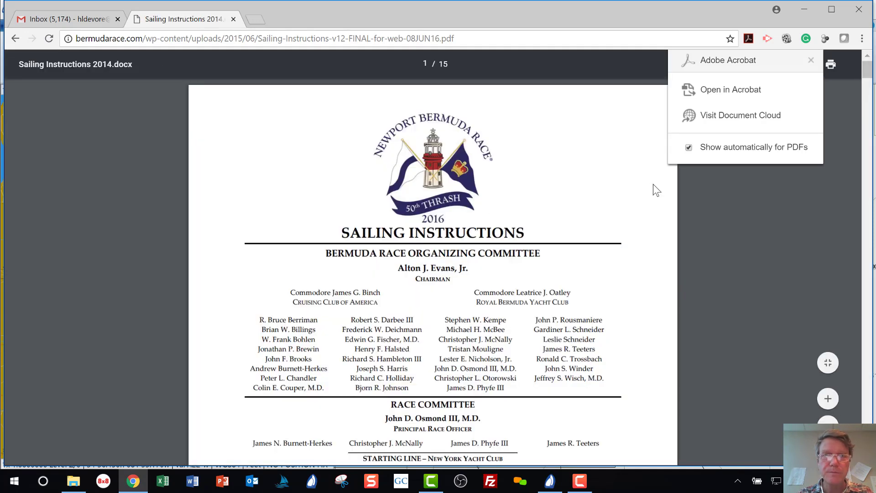
Step: Search the Sailing Instructions for "finish" and read section 8, The Course, with its list of marks
key(ctrl+f)
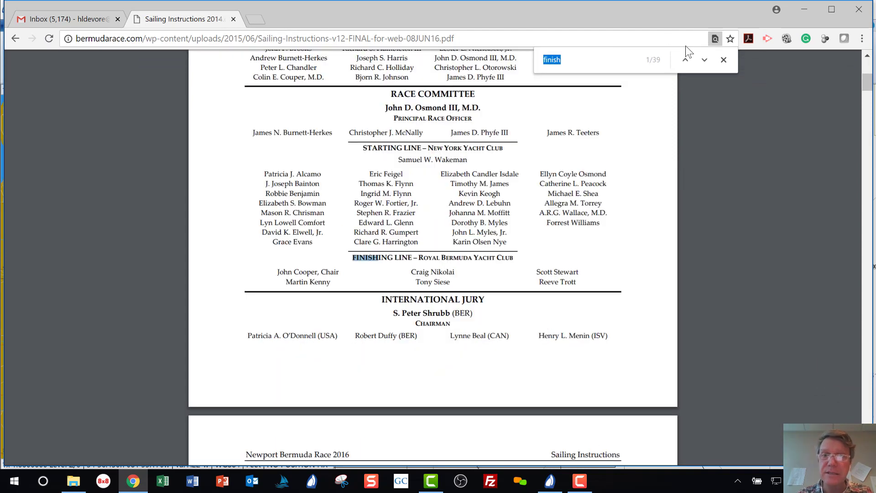
click(705, 61)
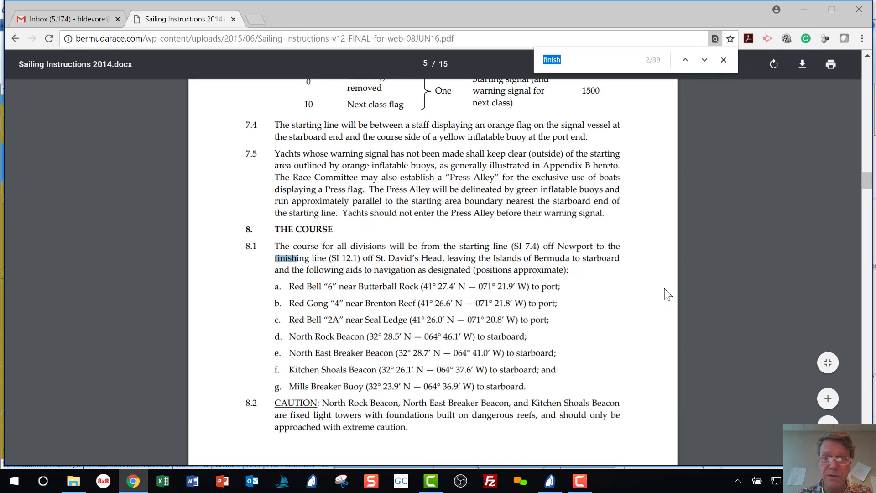
scroll(664, 288, down, 3)
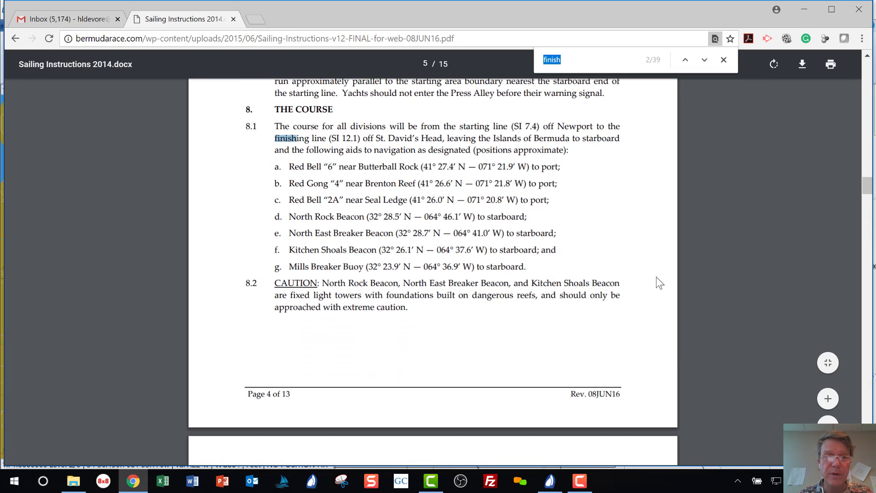
Step: Switch to Expedition and zoom the chart in on the waters off Newport between Beavertail Point and Seal Ledge
key(alt+Tab)
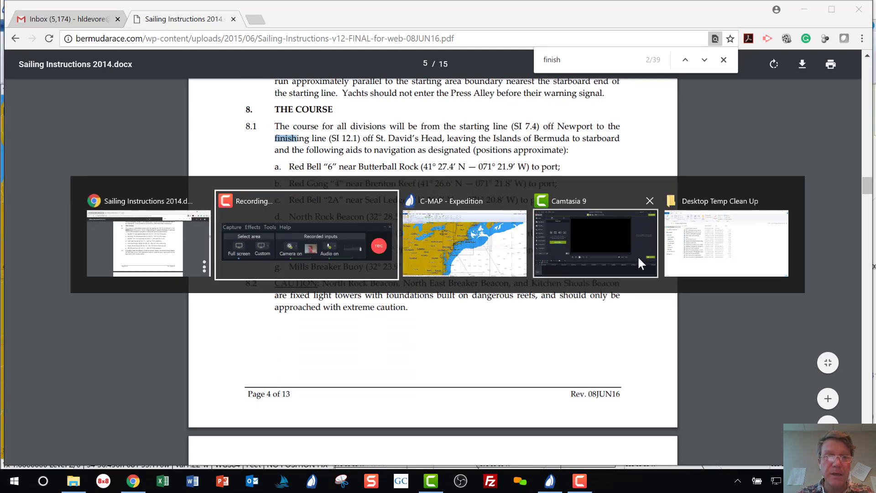
key(alt+Tab)
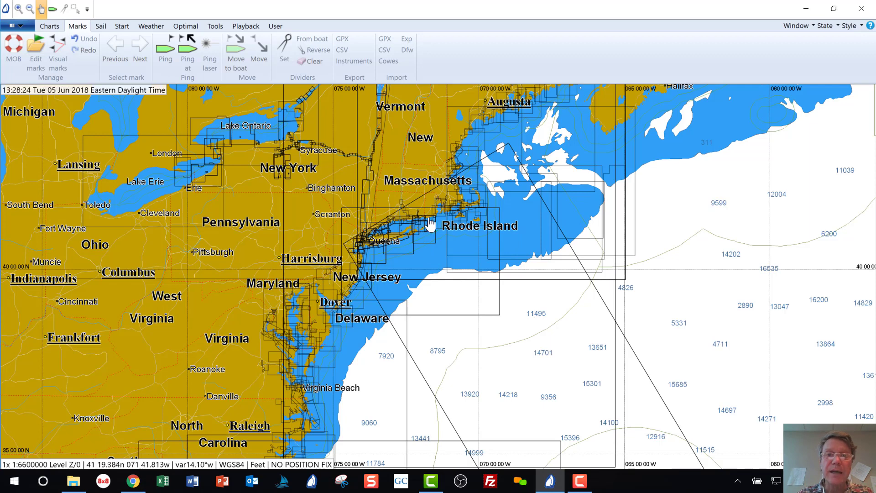
click(77, 10)
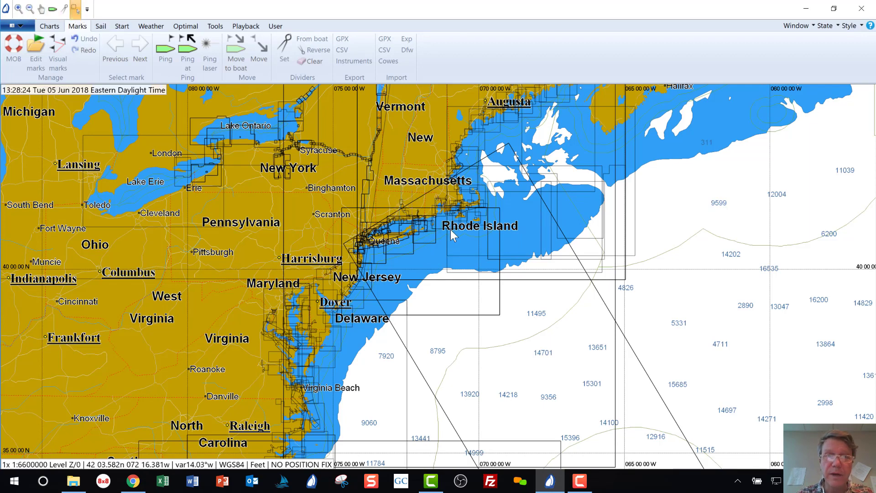
drag(450, 229, 520, 264)
drag(406, 238, 492, 311)
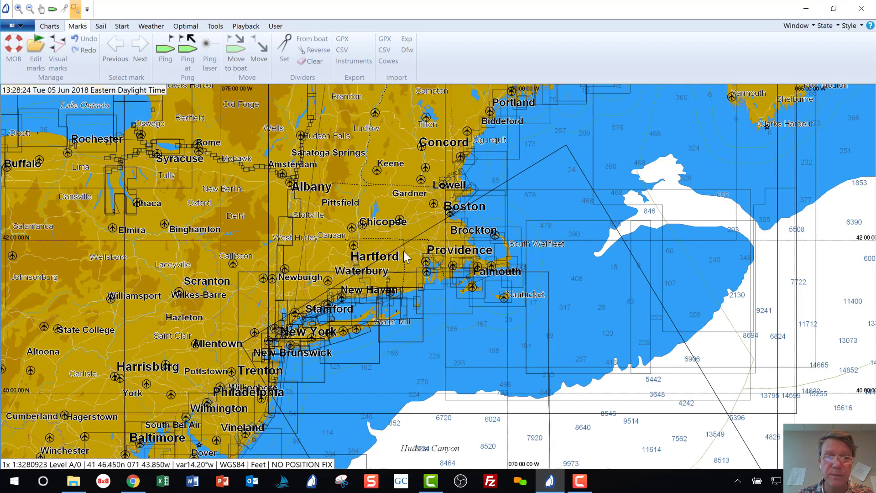
scroll(475, 319, up, 1)
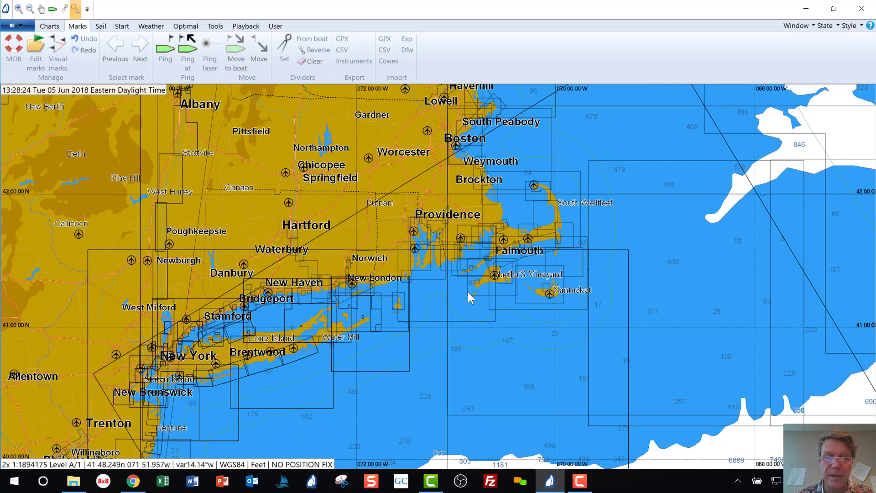
scroll(456, 272, up, 1)
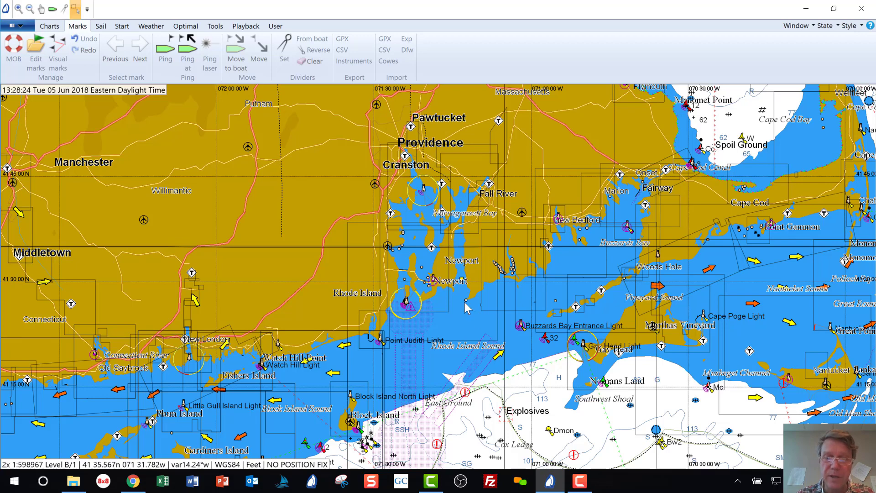
scroll(465, 308, up, 3)
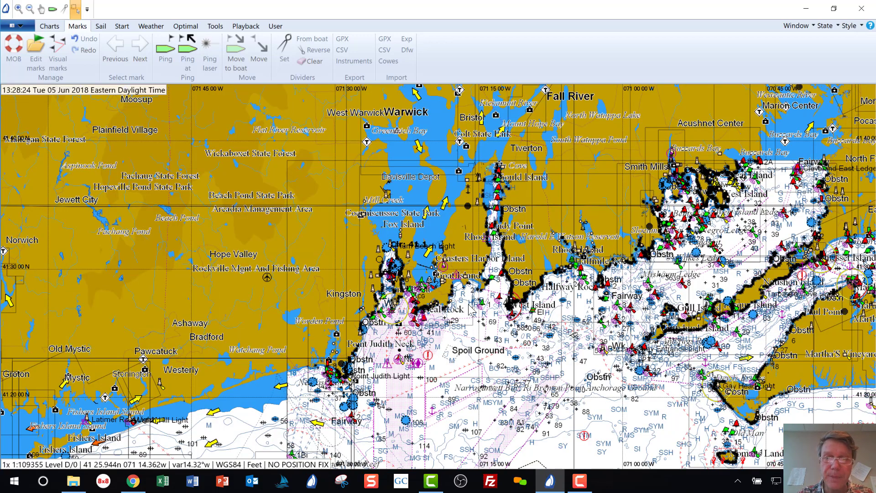
scroll(497, 321, up, 1)
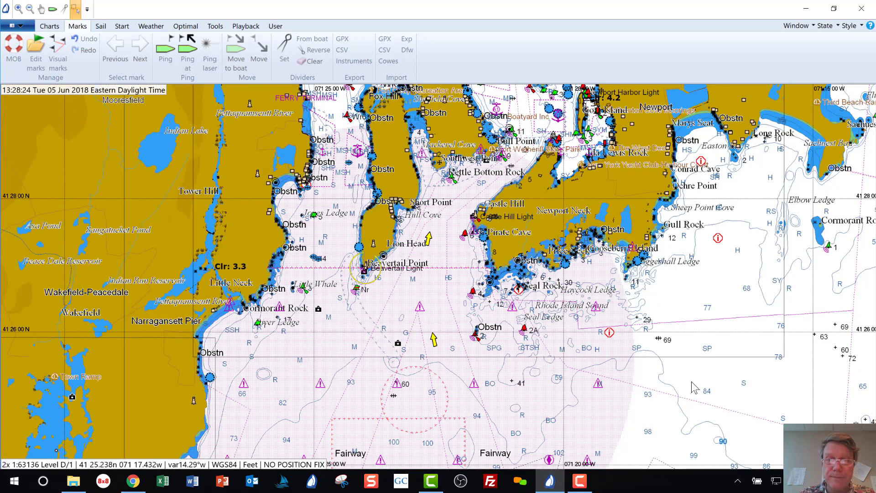
scroll(692, 382, up, 1)
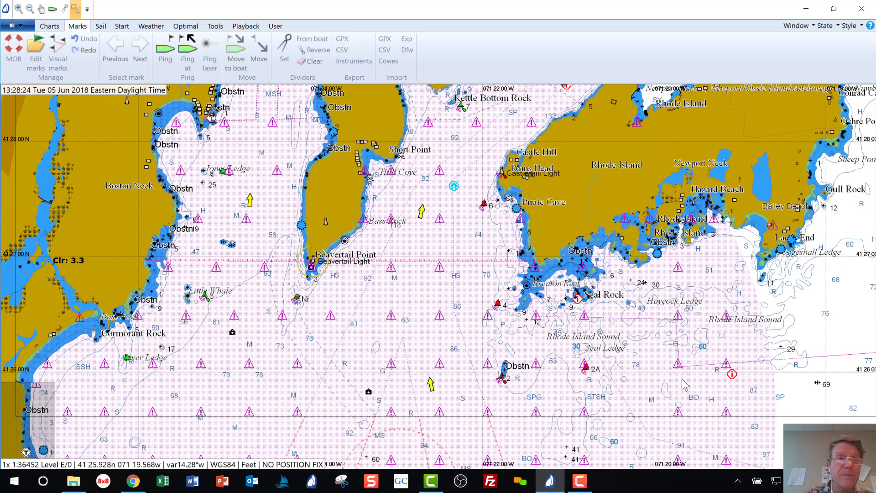
Step: Create a visual marks route named "Newport Bermuda Race 2018" with two marks about 0.86 nm apart, running south-southeast between Beavertail Point and Brenton Reef
click(57, 48)
text(Newport Bermuda Race 2018)
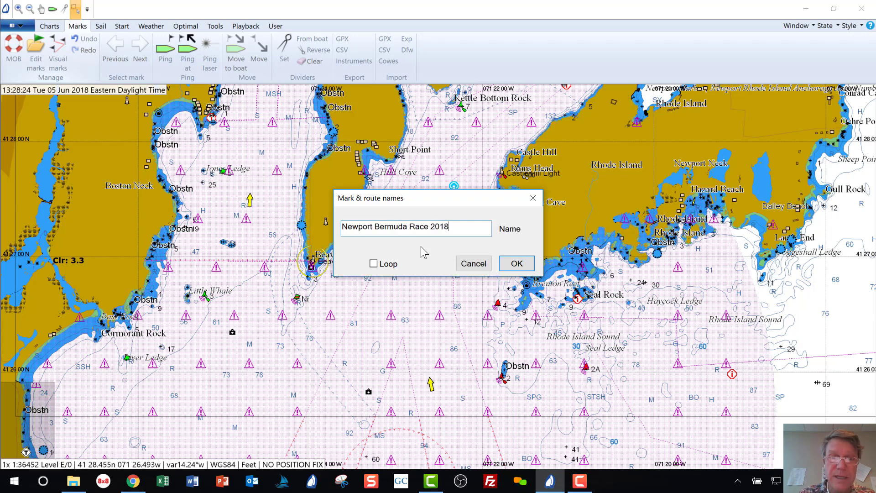
click(516, 263)
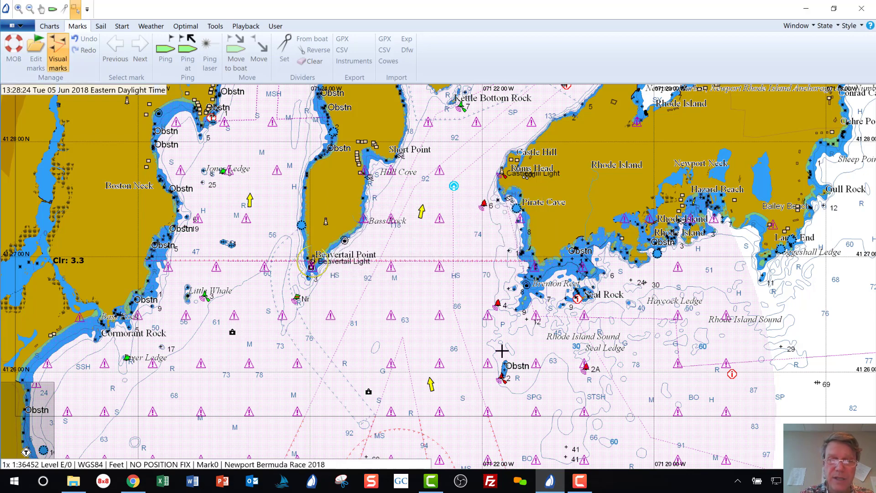
drag(439, 307, 474, 399)
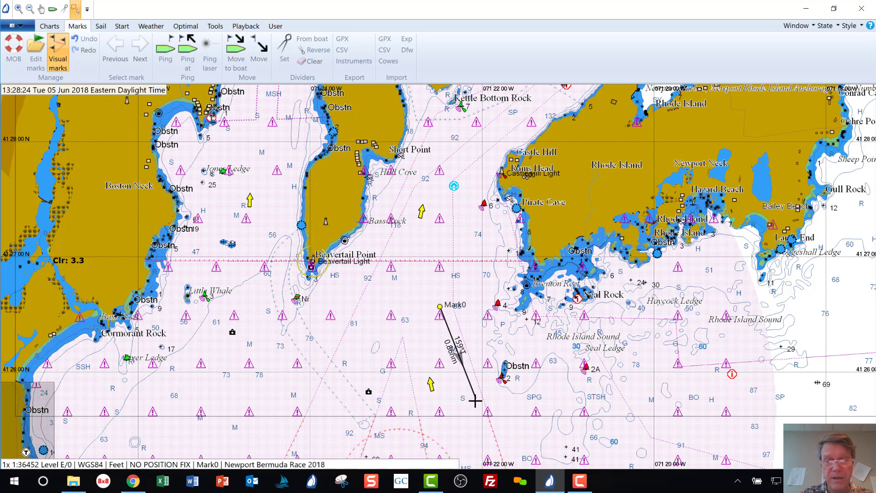
click(476, 401)
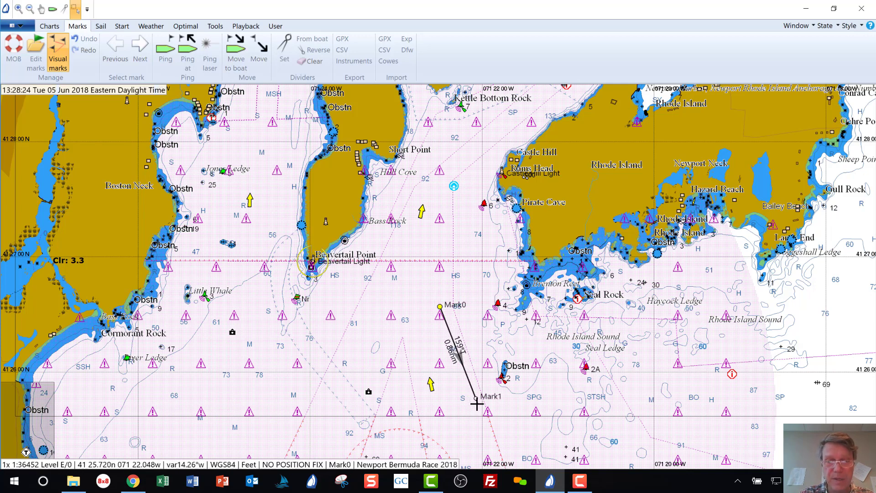
key(Escape)
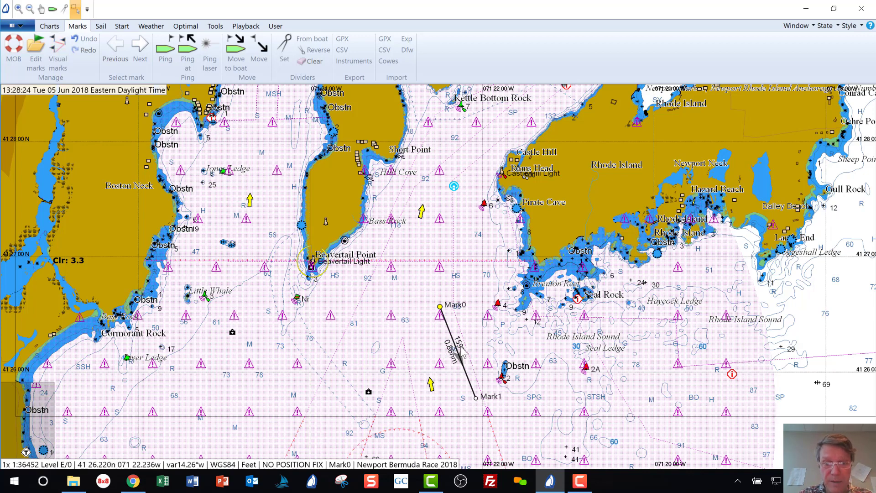
Step: Enable the Magnetic system mode in the settings so that bearings are magnetic
click(18, 26)
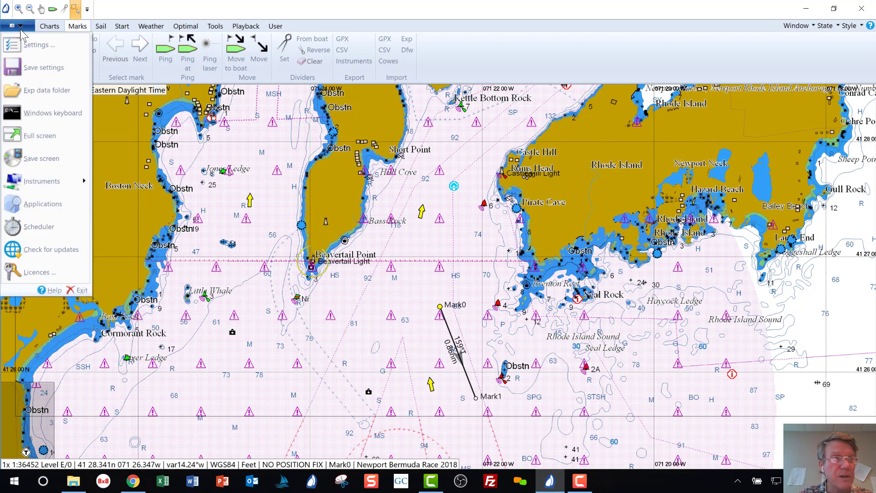
click(37, 45)
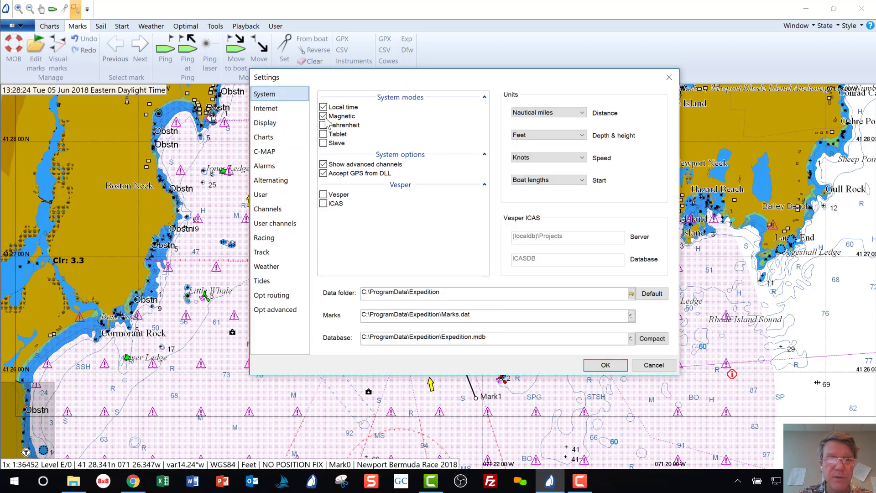
click(606, 365)
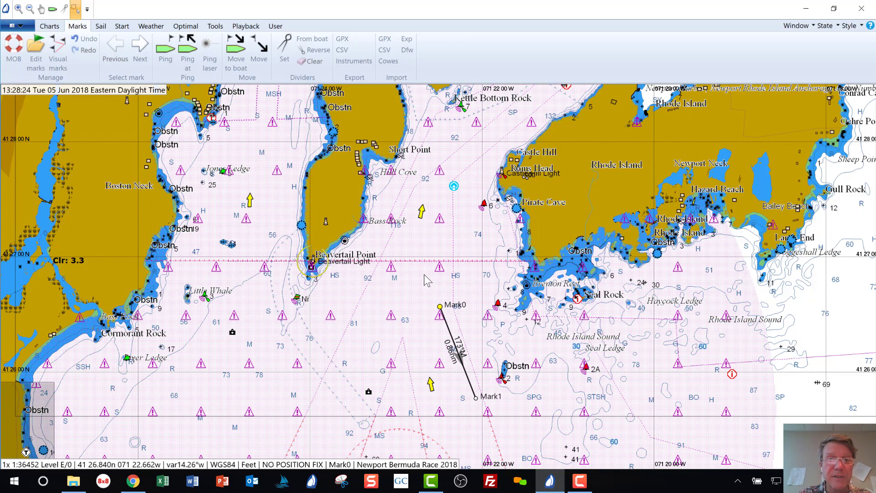
Step: Check the course marks in the Sailing Instructions, then move the route's first mark north to just off Castle Hill, about 2.09 nm from the second mark
key(alt+Tab)
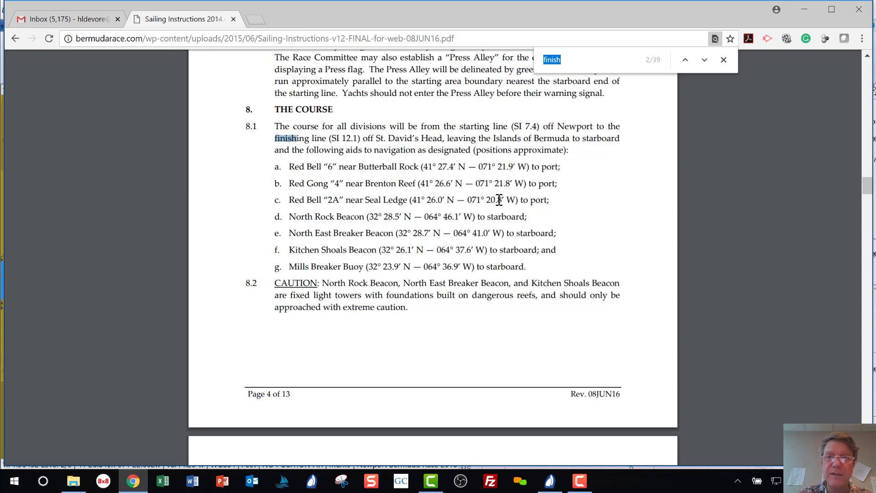
key(alt+Tab)
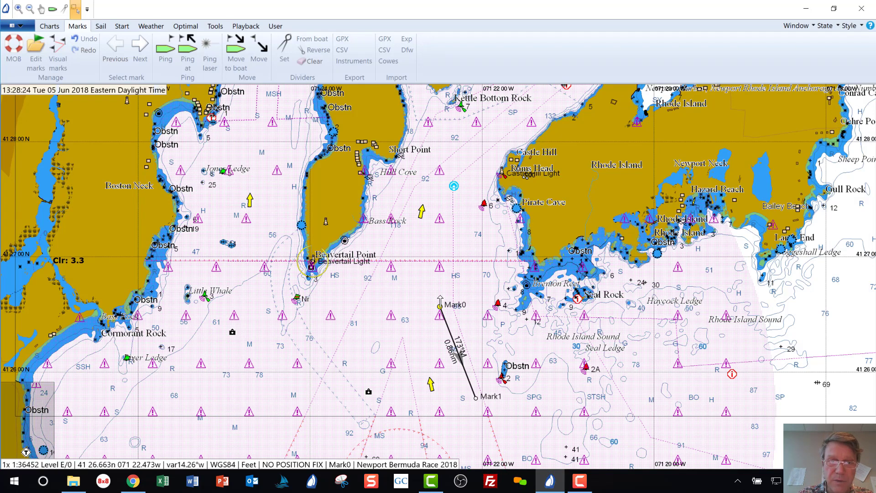
drag(439, 306, 461, 158)
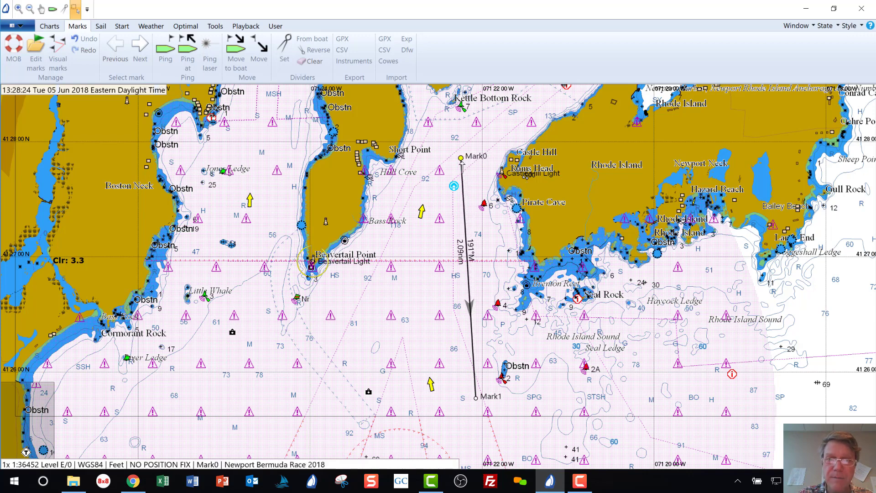
Step: Rename the route's first mark off Castle Hill to "Approx. Start" and lock it
right_click(527, 181)
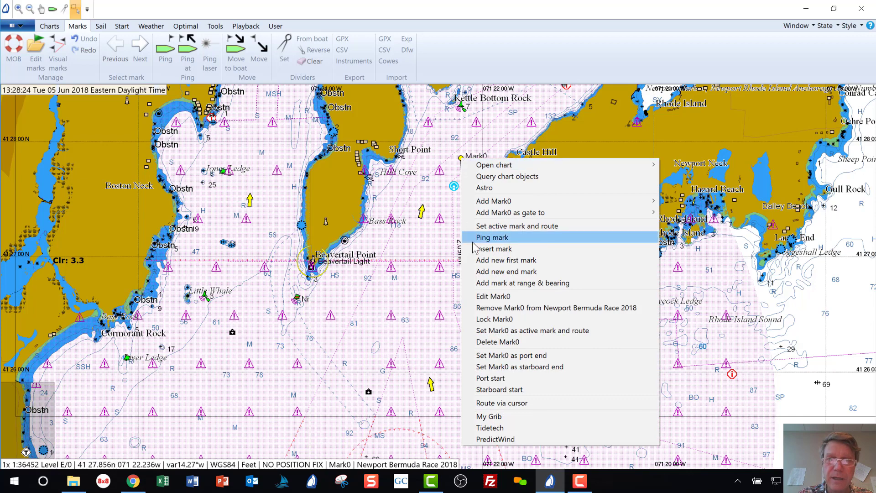
click(487, 296)
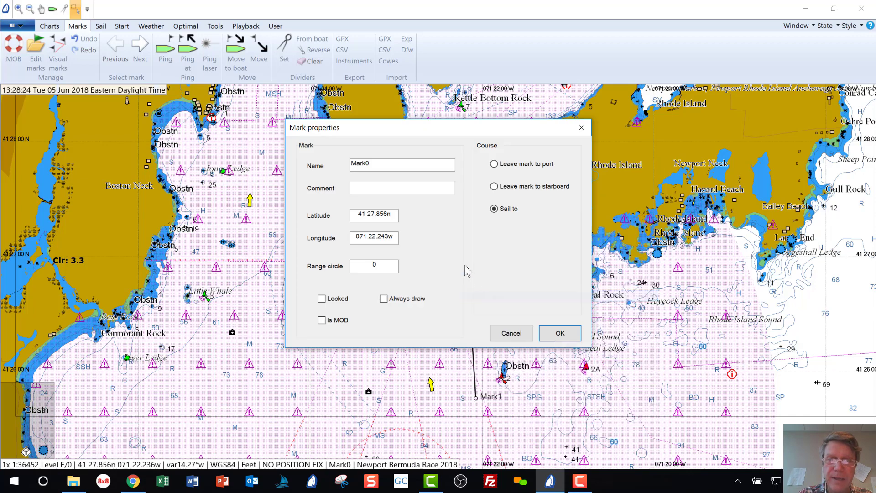
double_click(392, 162)
text(Approx. Start)
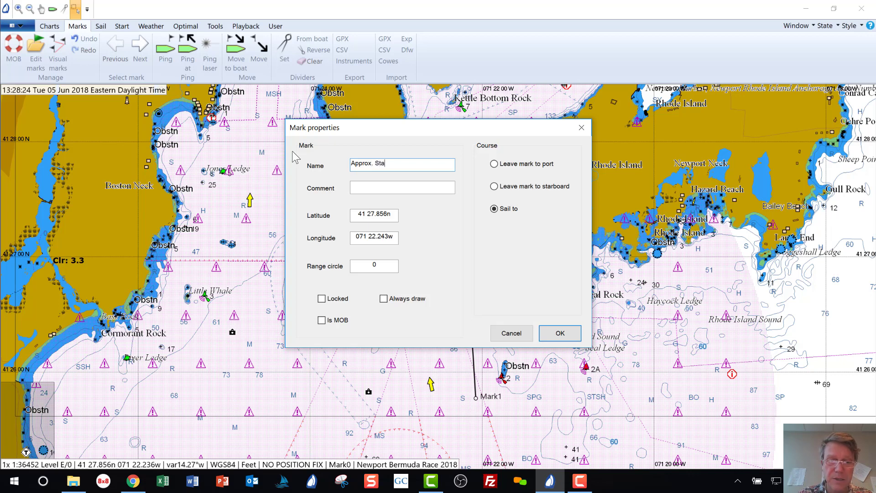
click(322, 299)
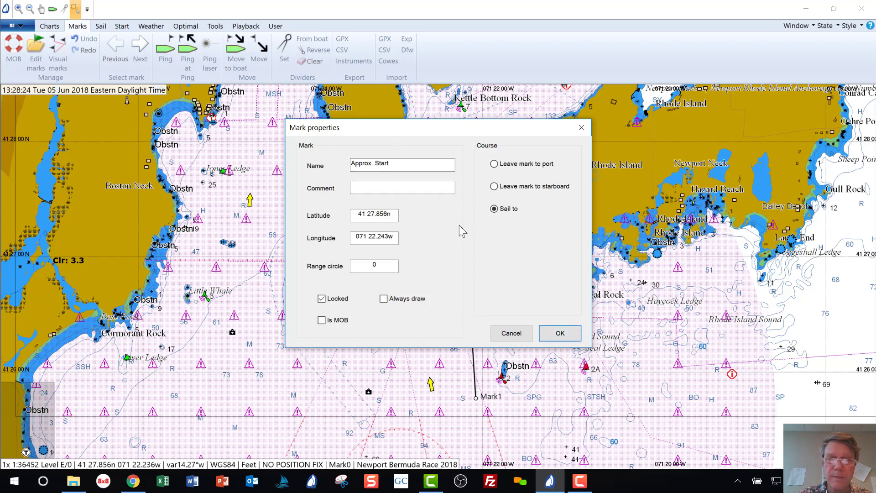
click(560, 334)
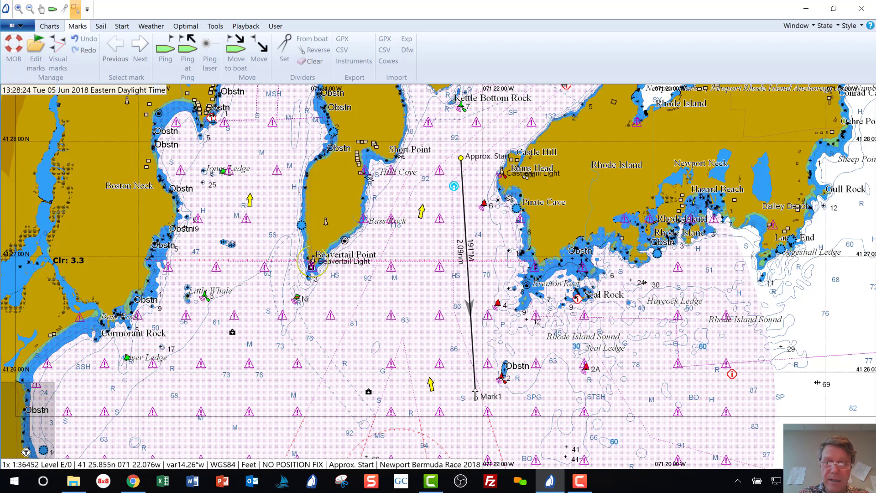
Step: Copy the Red Bell "6" position from the Sailing Instructions into the second mark's comment as 41° 27.4' N – 071° 21.9' W
key(alt+Tab)
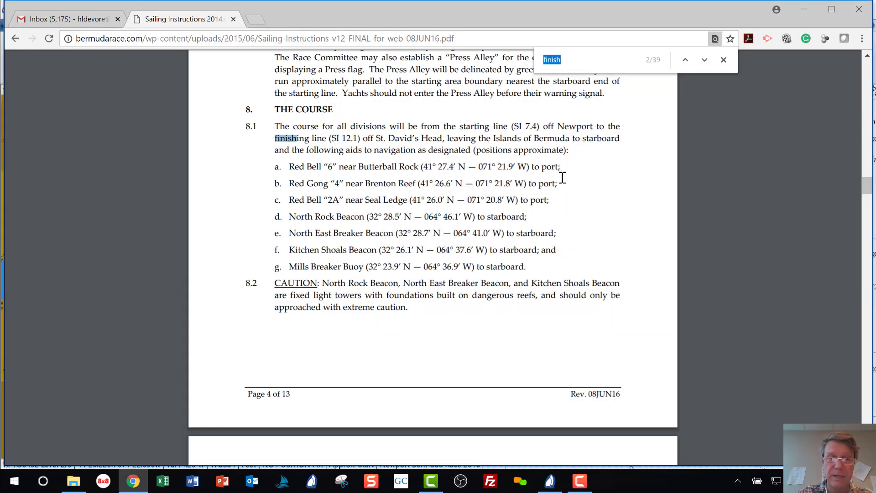
key(alt+Tab)
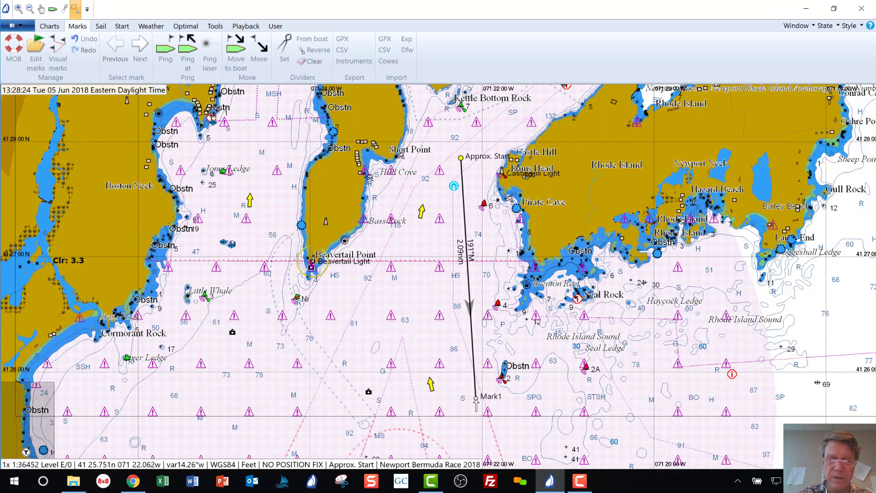
right_click(476, 398)
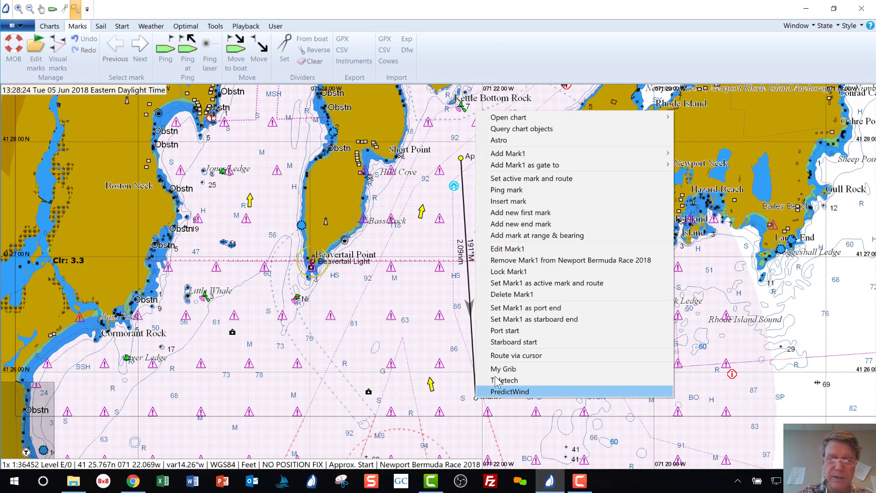
click(527, 249)
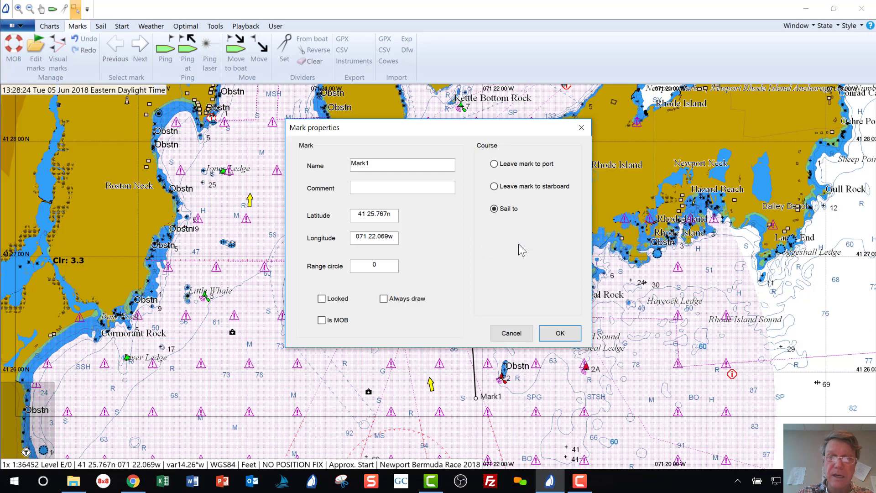
key(alt+Tab)
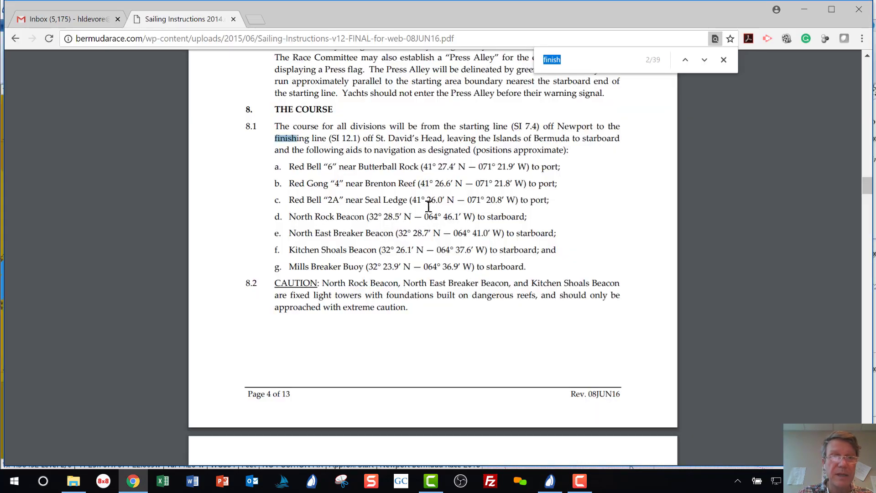
mouse_move(421, 167)
mouse_down()
mouse_move(528, 166)
mouse_move(423, 169)
mouse_up()
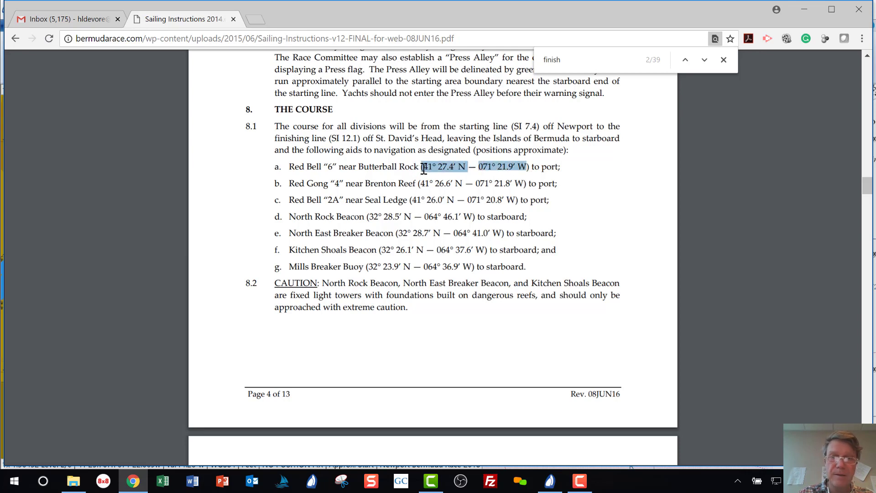
key(alt+Tab)
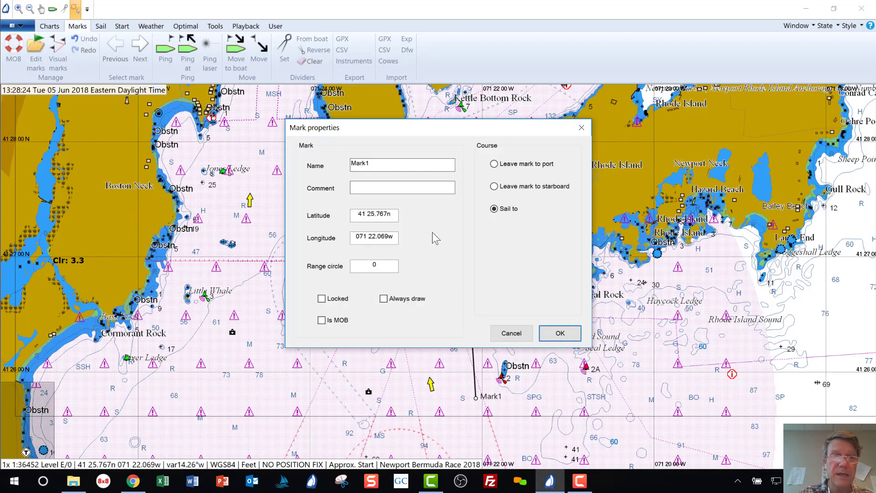
click(390, 189)
text((41° 27.4' N 071° 21.9' W)
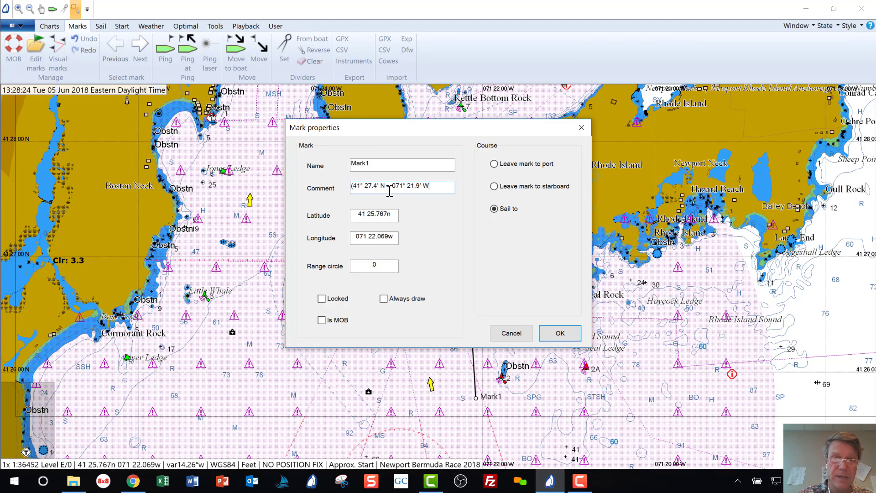
key(BackSpace)
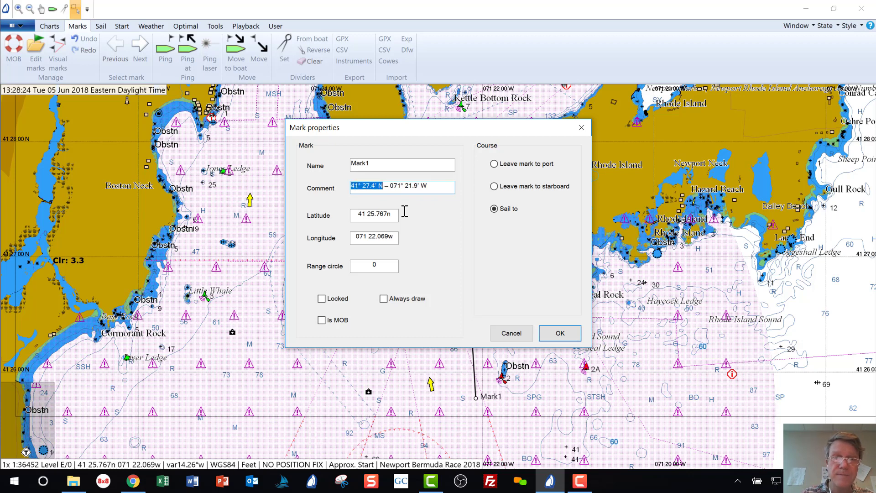
Step: Set the second mark's latitude to 41° 27.4' N and its longitude to 071° 21.9' W, copied from the comment
triple_click(393, 215)
text(41° 27.4' N)
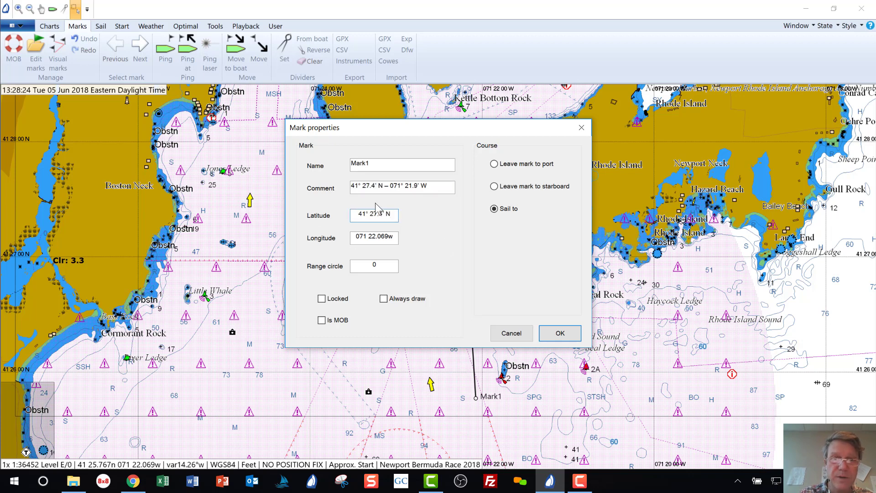
click(388, 185)
drag(390, 185, 418, 187)
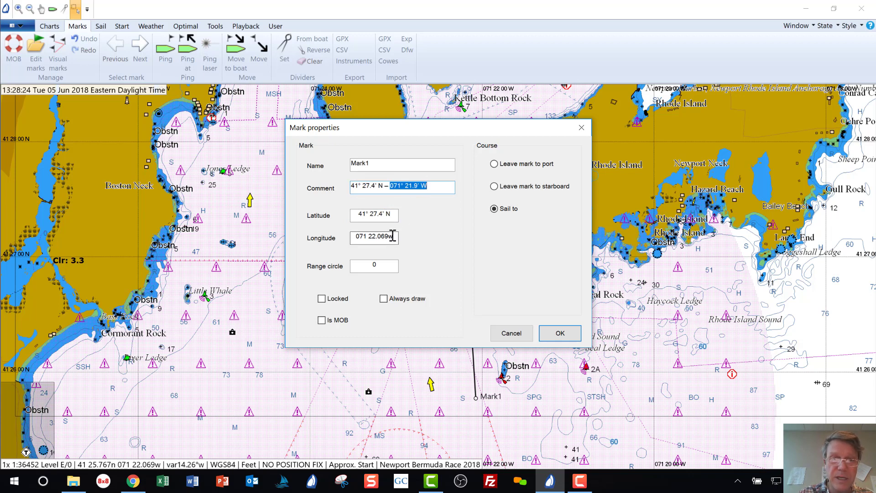
drag(396, 236, 347, 278)
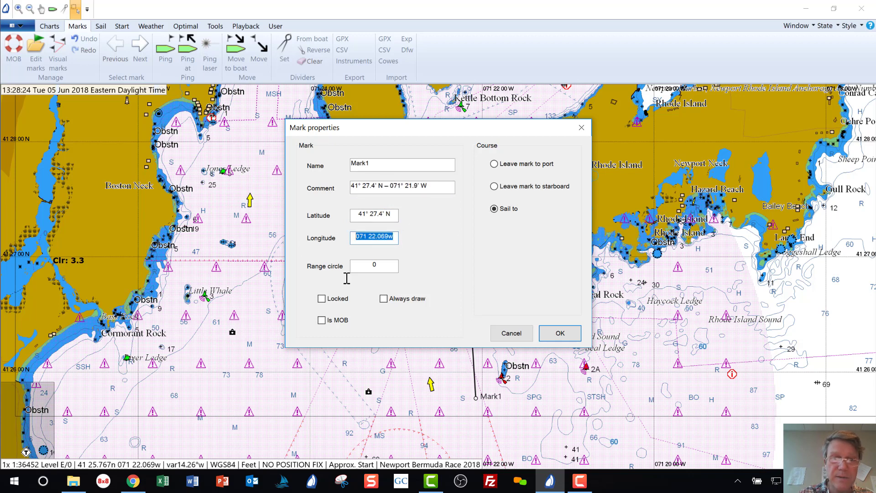
text(071° 21.9' W)
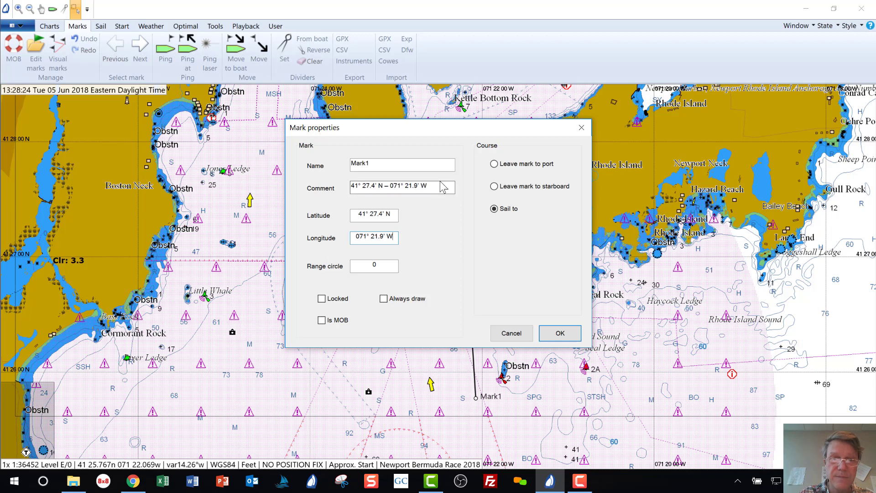
Step: Name the second mark Red Bell "6" near Butterball Rock, following the wording in the Sailing Instructions
drag(415, 164, 341, 161)
key(alt+Tab)
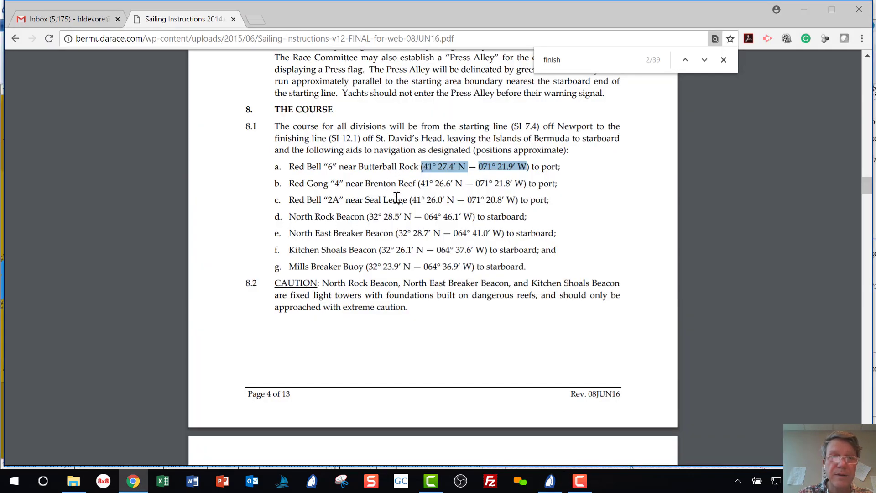
key(alt+Tab)
text(red B)
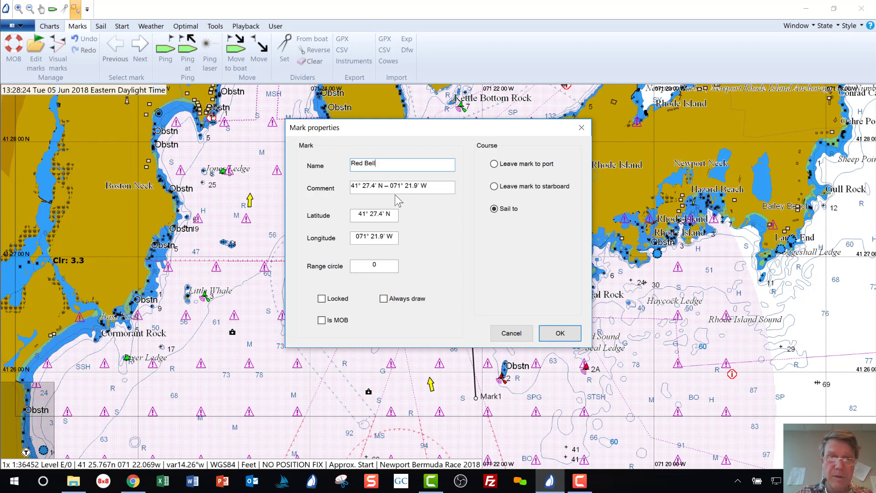
key(alt+Tab)
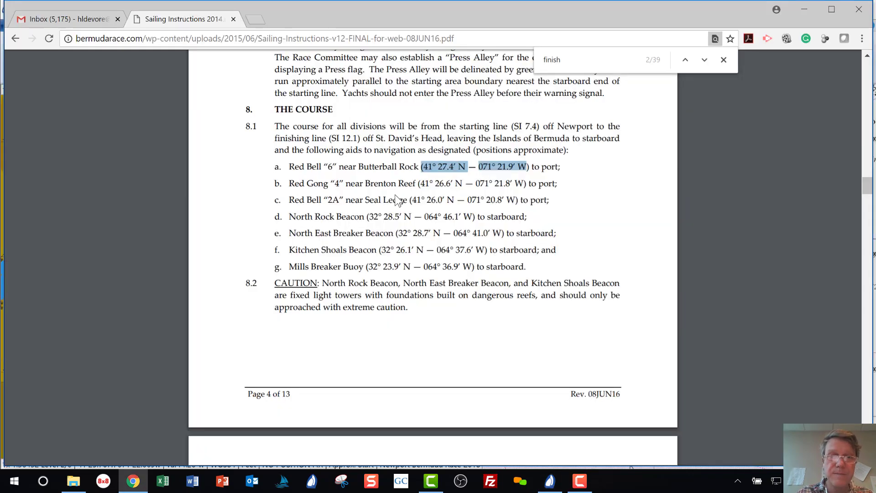
key(alt+Tab)
text(n)
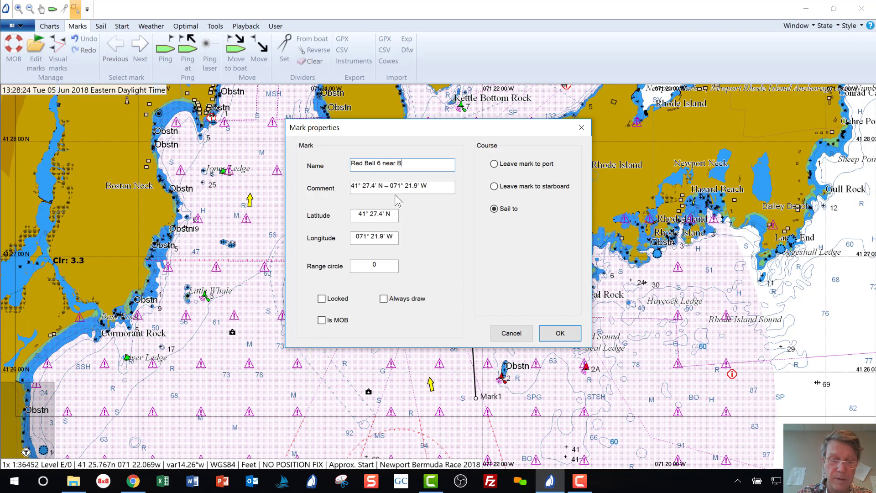
text(ear Butterball Rock)
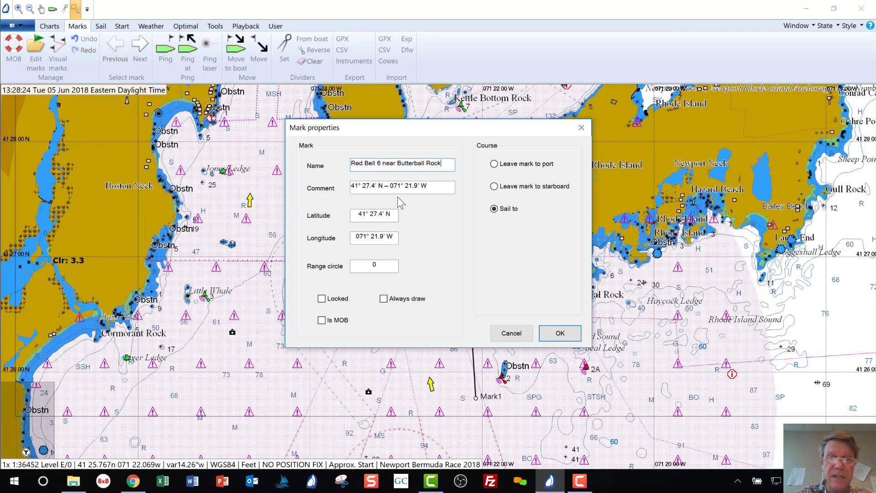
key(alt+Tab)
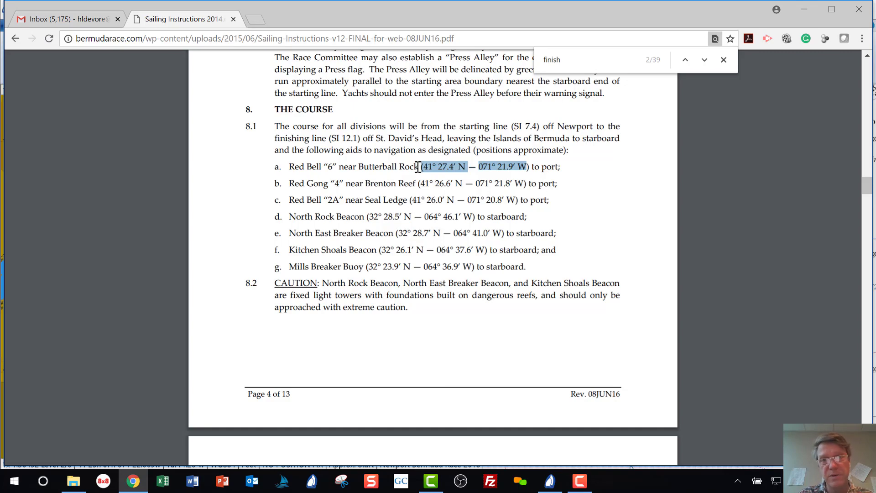
key(alt+Tab)
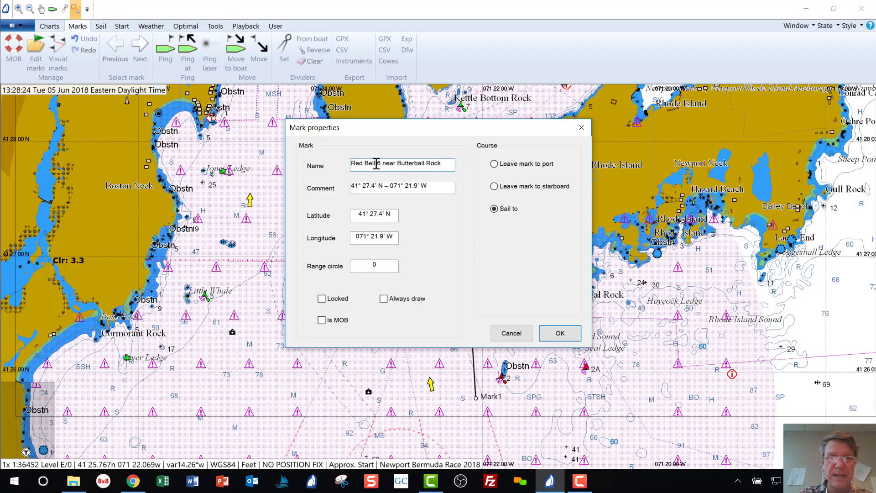
text(")
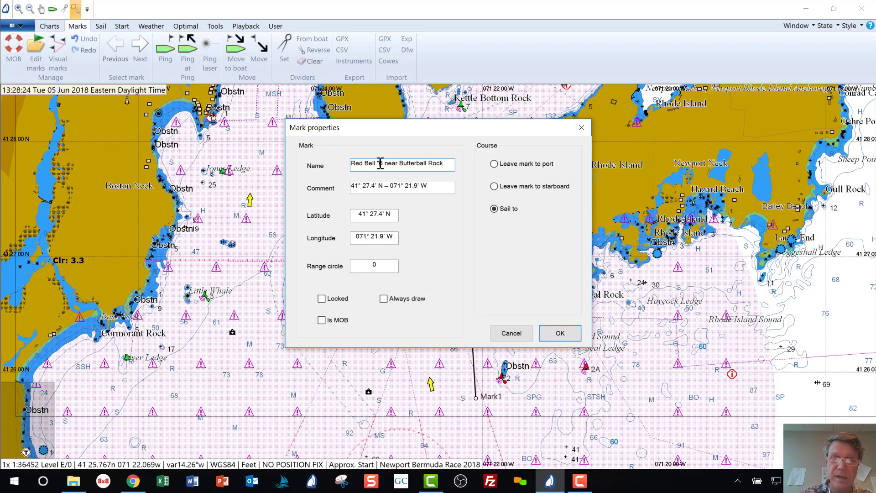
key(Right)
text(")
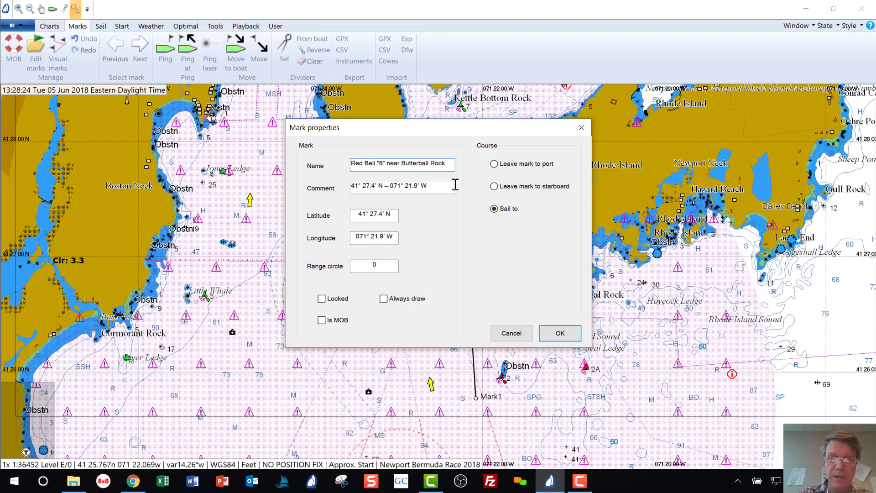
Step: Set the second mark to be left to port, lock it, and try to apply its properties
key(alt+Tab)
key(alt+Tab)
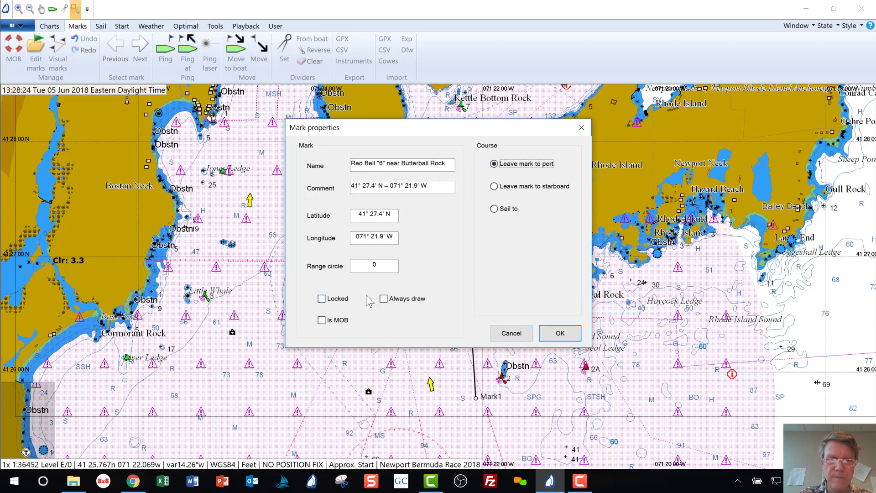
click(322, 298)
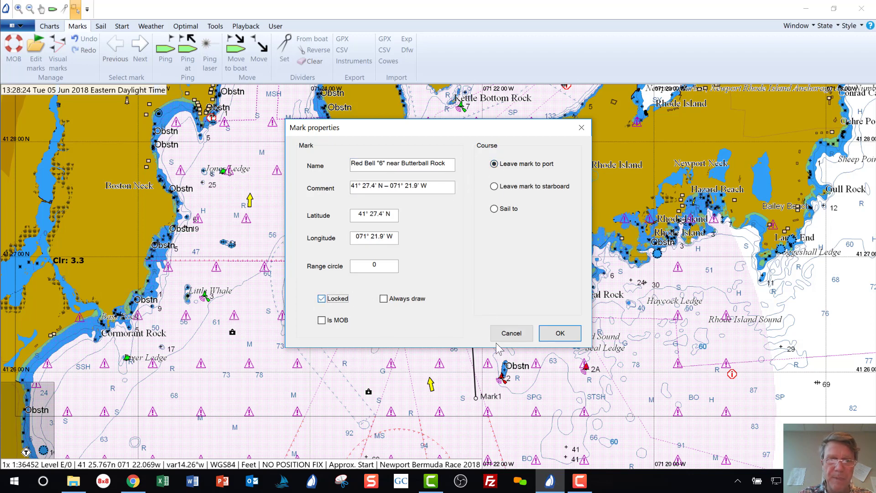
click(568, 333)
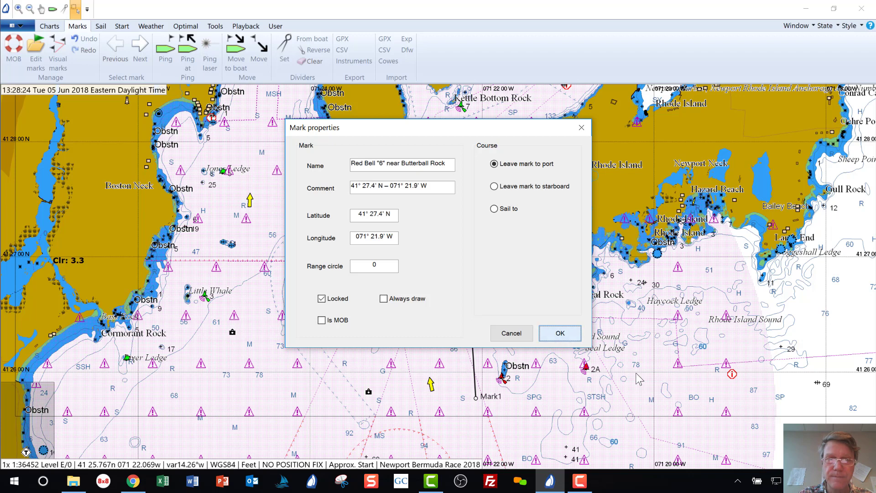
Step: Unlock the mark, try the position as 41° 27.4n and 071° 21.9w, and discard the property changes
click(322, 299)
drag(391, 215, 349, 214)
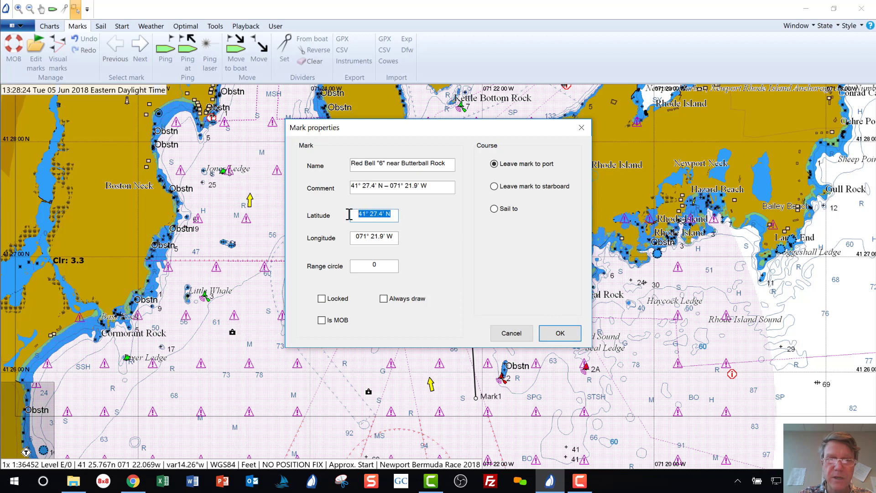
click(396, 216)
key(BackSpace)
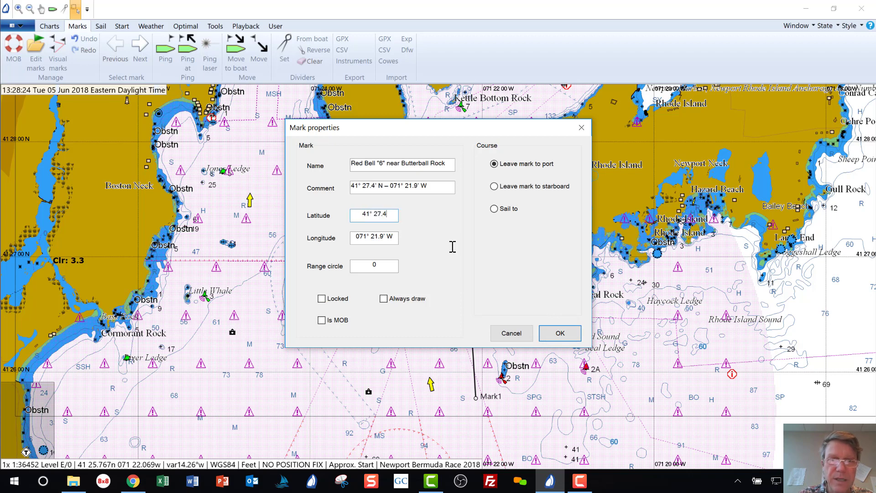
text(n)
click(395, 236)
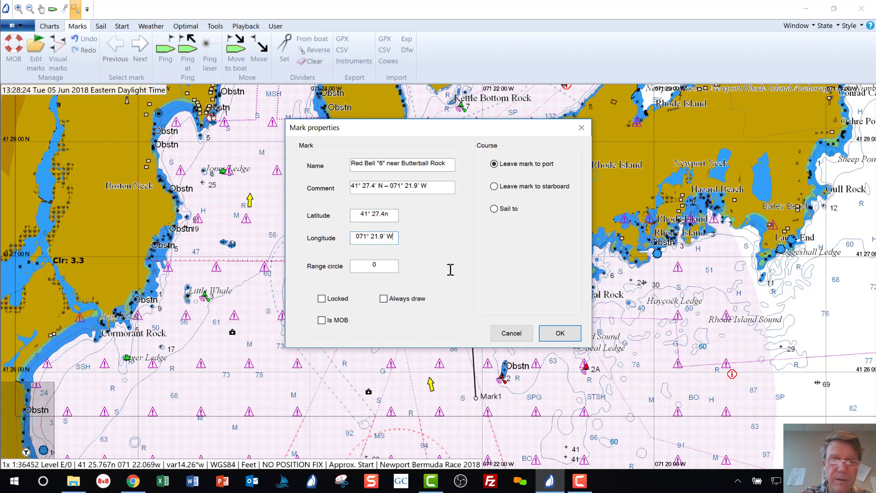
key(BackSpace)
key(BackSpace)
key(BackSpace)
text(w)
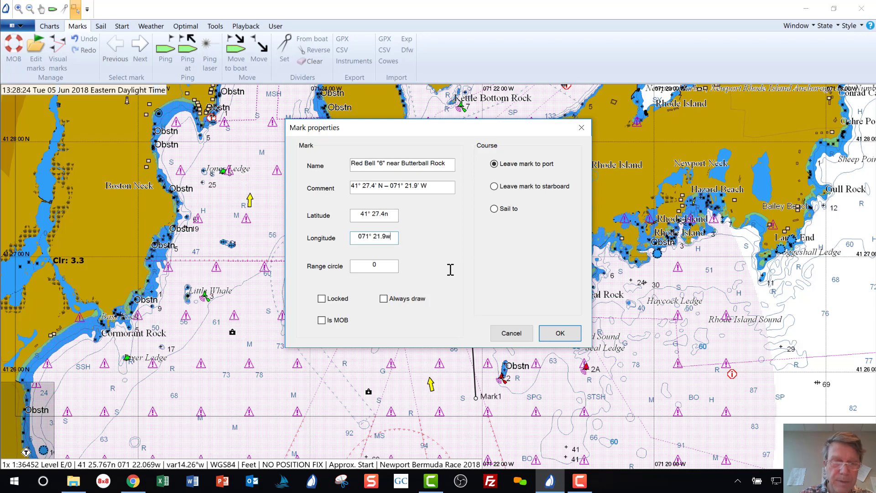
click(511, 334)
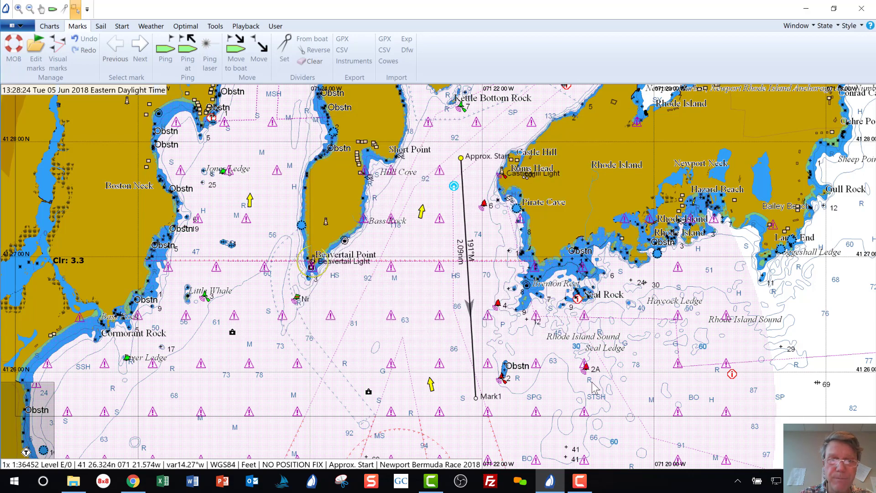
right_click(476, 398)
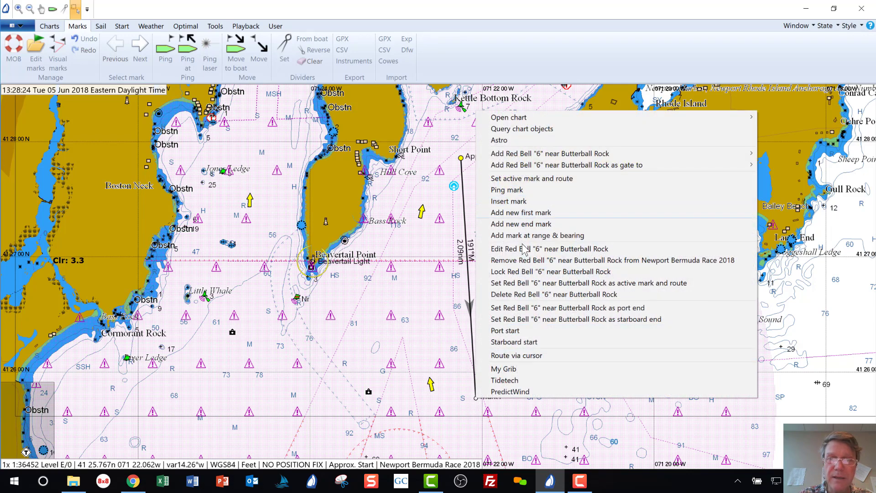
click(524, 249)
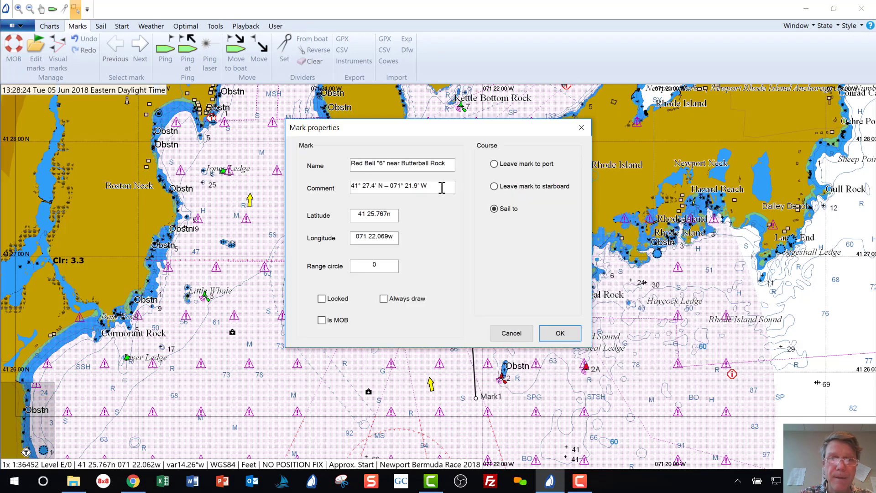
drag(433, 187, 260, 185)
key(Delete)
key(Tab)
key(Delete)
key(Tab)
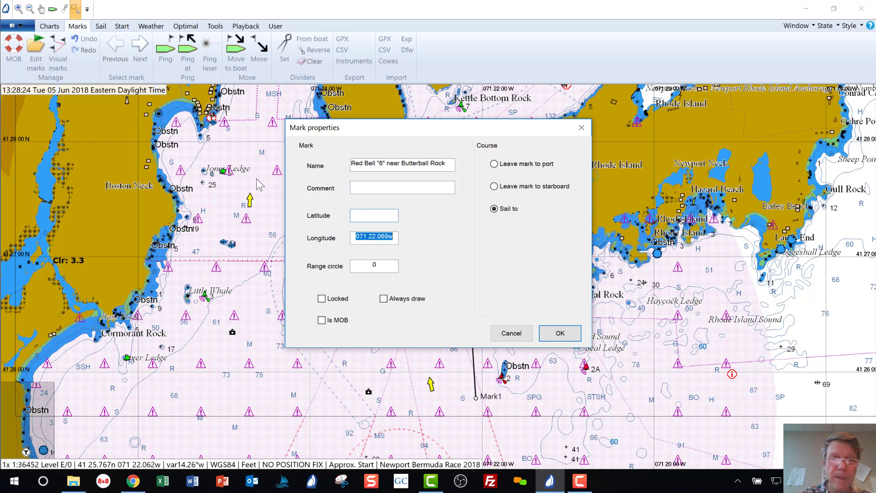
key(Delete)
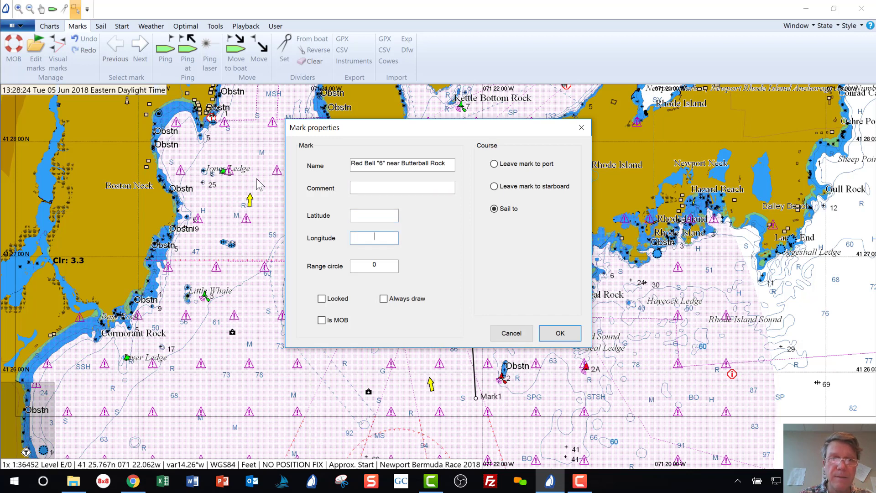
click(519, 336)
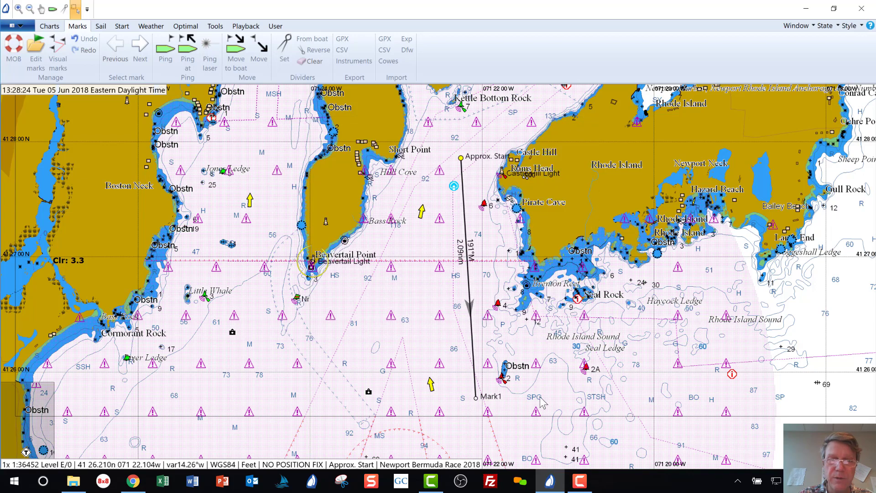
Step: Insert a new mark on the leg between Approx. Start and the second mark, and open its properties
right_click(472, 348)
click(525, 244)
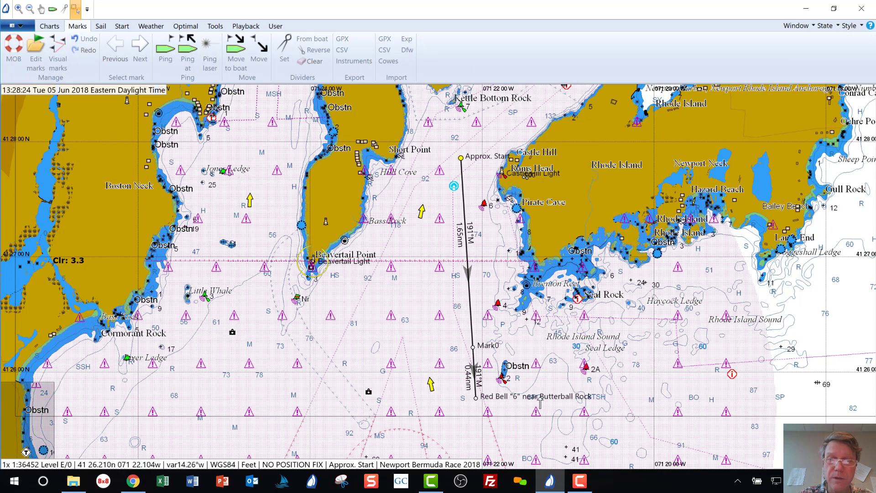
right_click(472, 347)
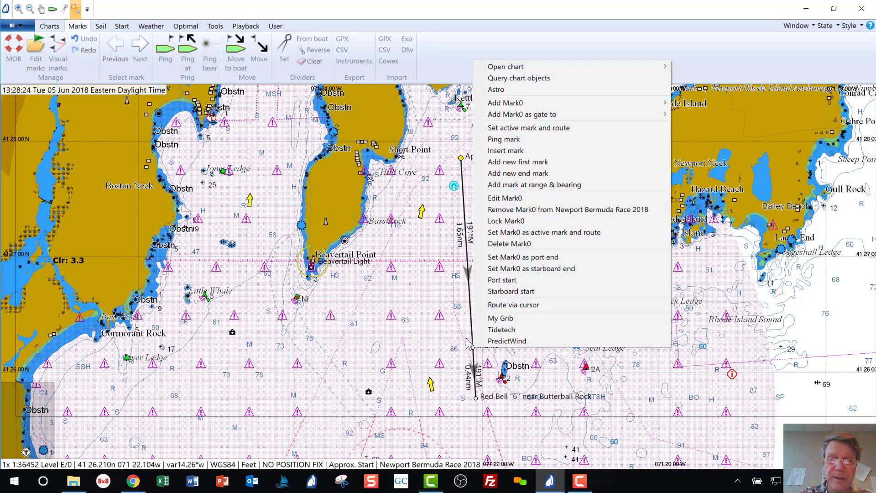
click(518, 199)
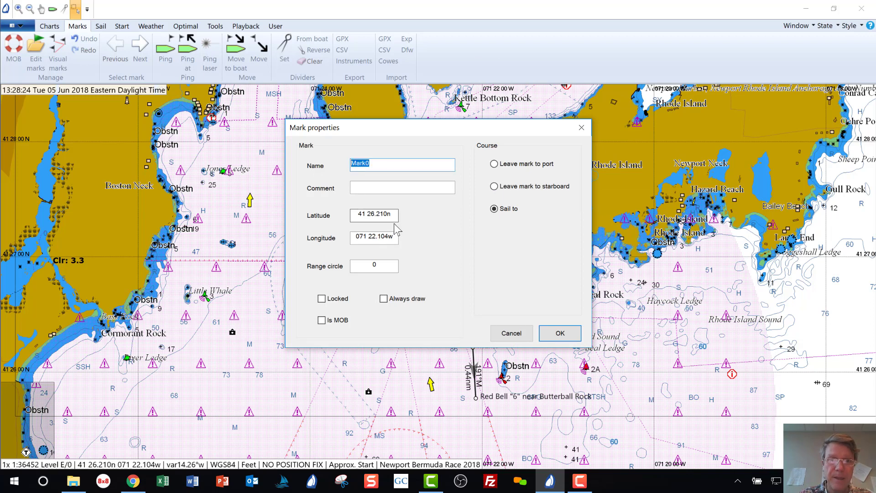
Step: Set the inserted mark's latitude to 41 27.400n, following the Red Bell "6" position in the Sailing Instructions
key(alt+Tab)
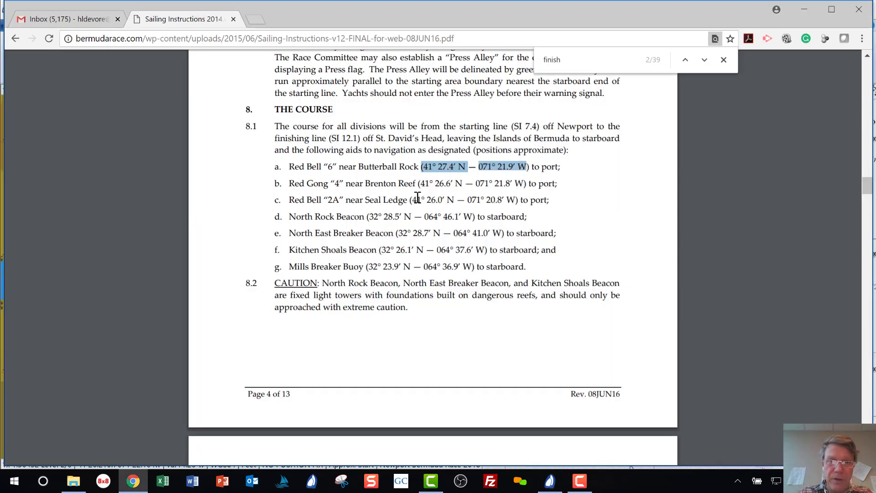
key(alt+Tab)
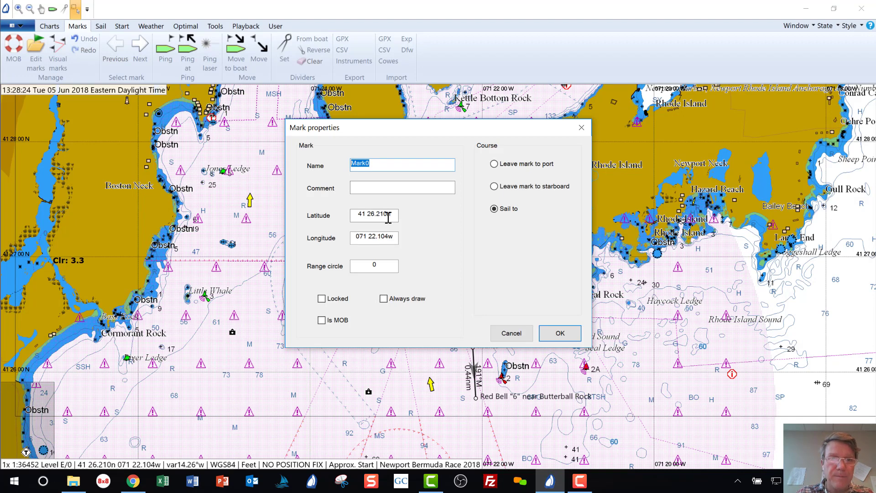
click(374, 213)
key(BackSpace)
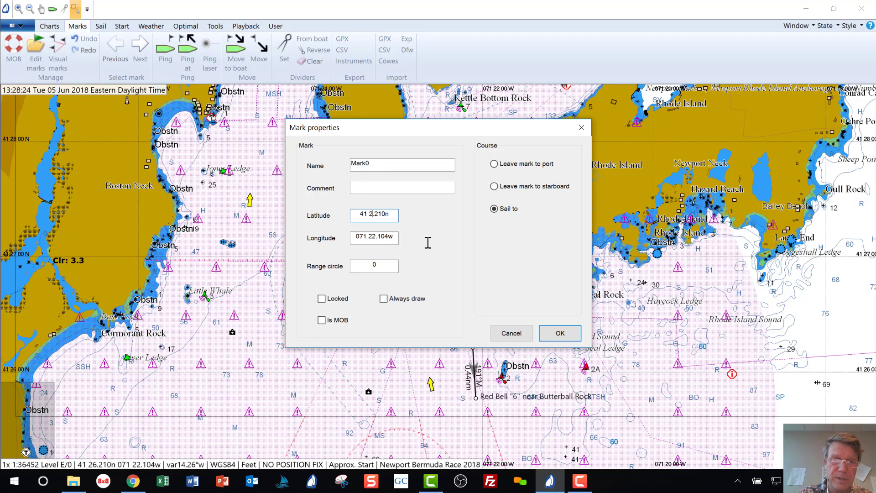
text(7)
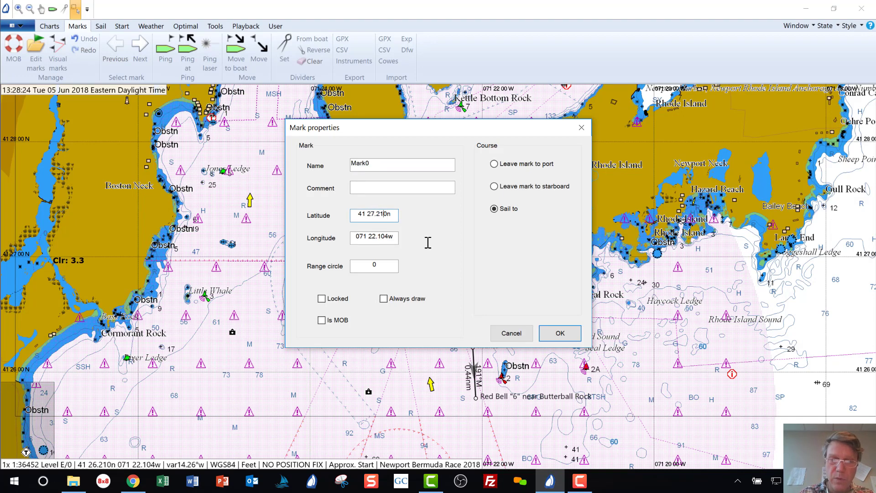
key(BackSpace)
key(BackSpace)
text(40)
key(Tab)
Step: Set the inserted mark's longitude to 071 21.900w from the Sailing Instructions and apply the properties
key(alt+Tab)
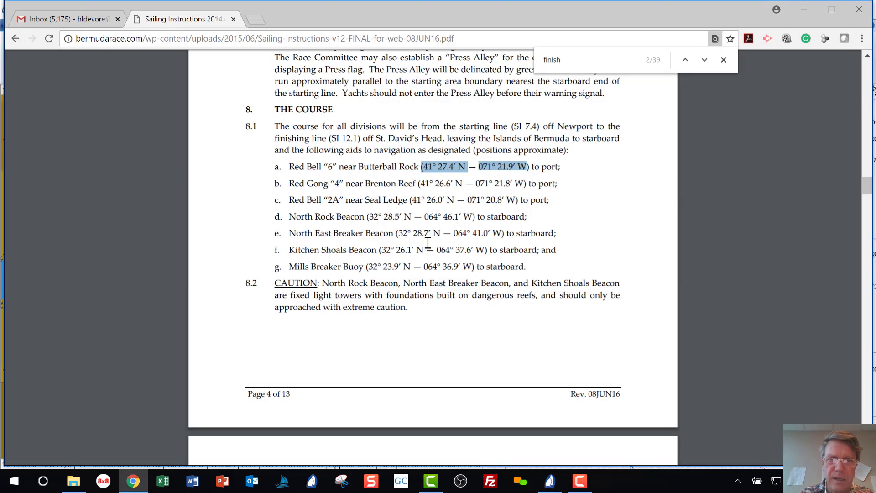
key(alt+Tab)
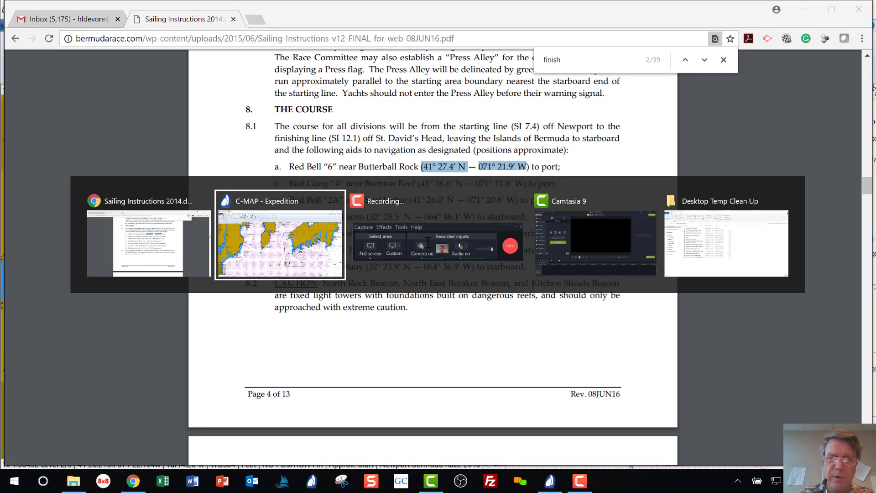
key(Left)
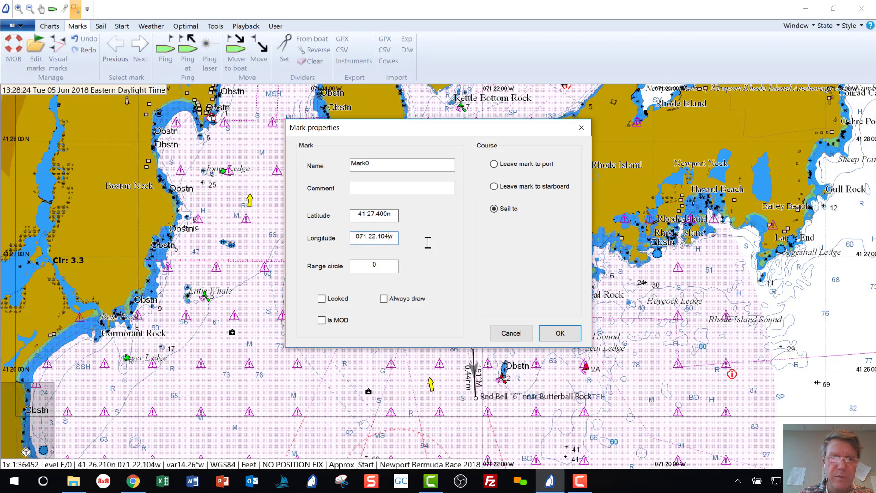
key(BackSpace)
text(1.)
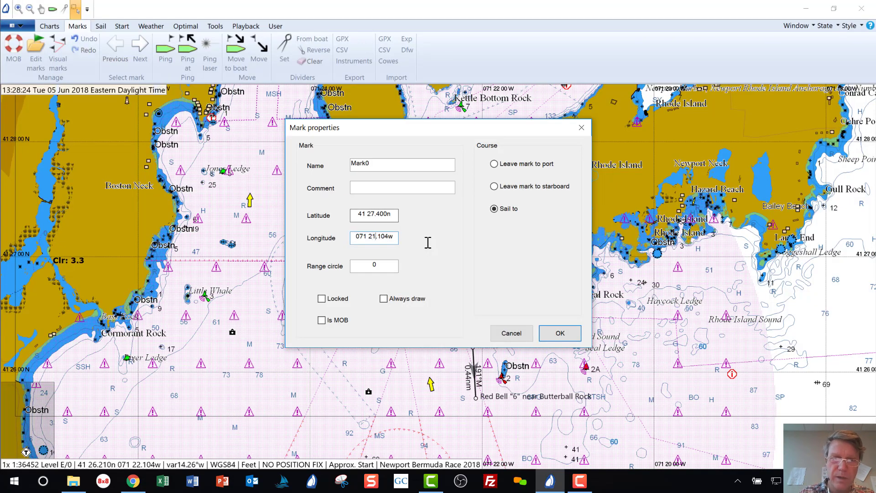
text(900)
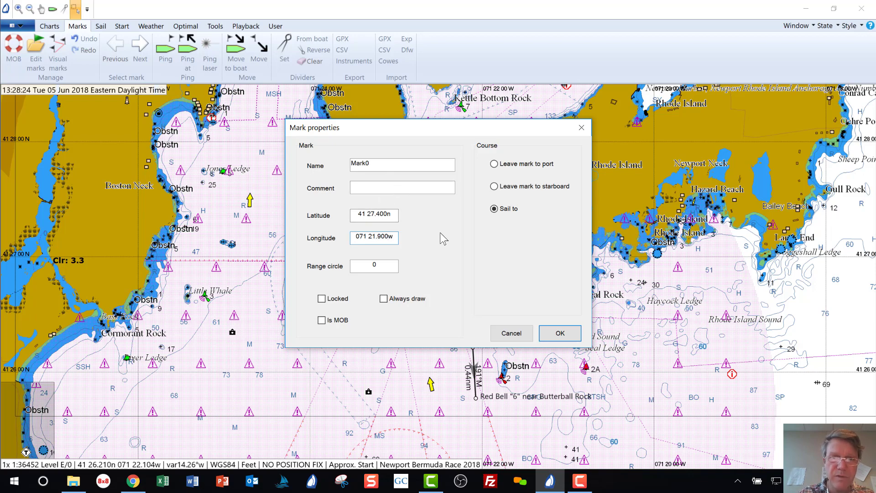
click(562, 335)
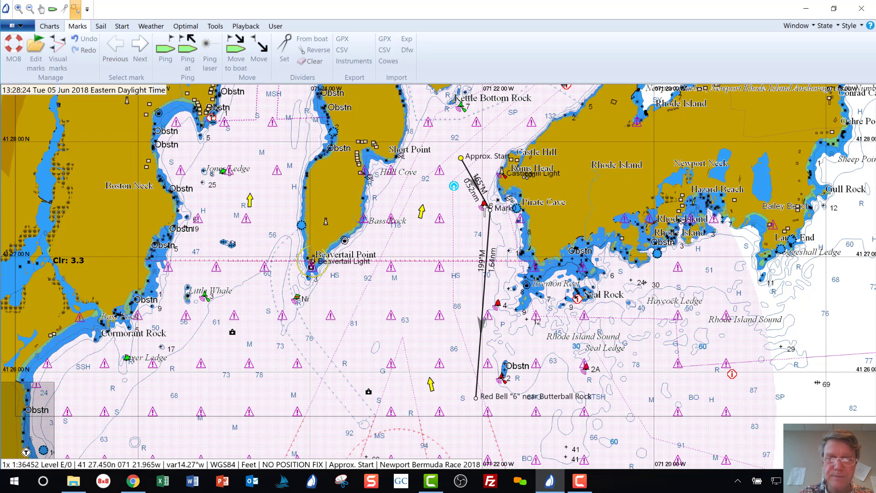
Step: Compare the inserted mark with the charted red buoy 6 and the Sailing Instructions, and move the mark onto that buoy
scroll(485, 209, up, 1)
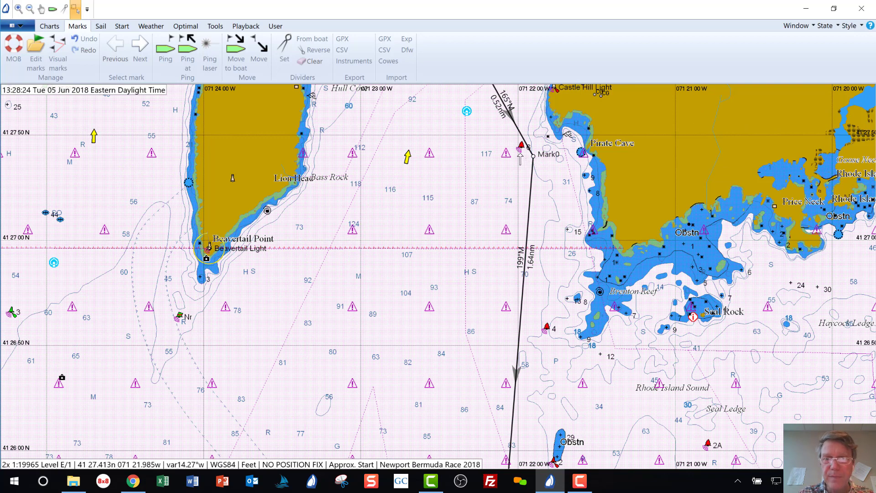
scroll(521, 157, up, 1)
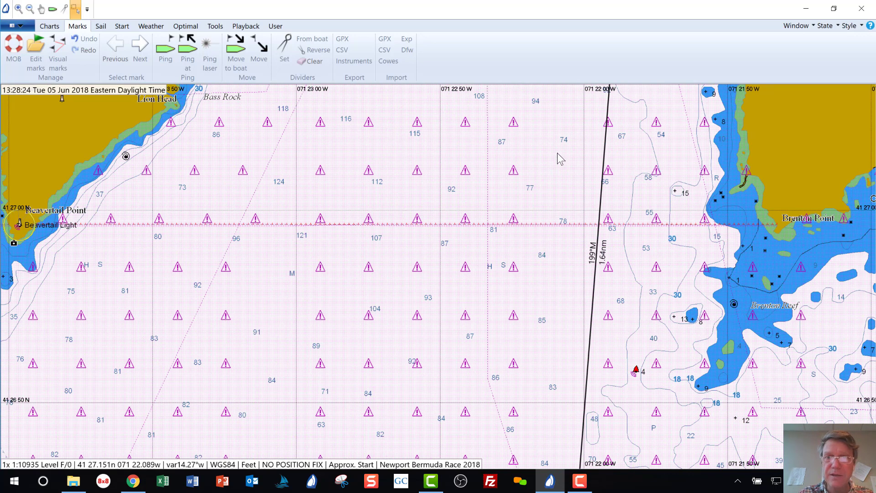
scroll(544, 226, up, 1)
scroll(587, 144, down, 1)
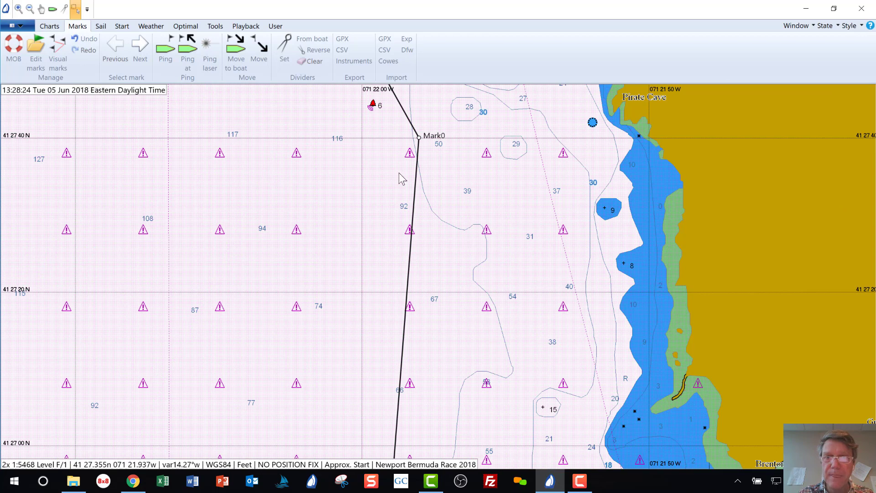
scroll(368, 165, up, 1)
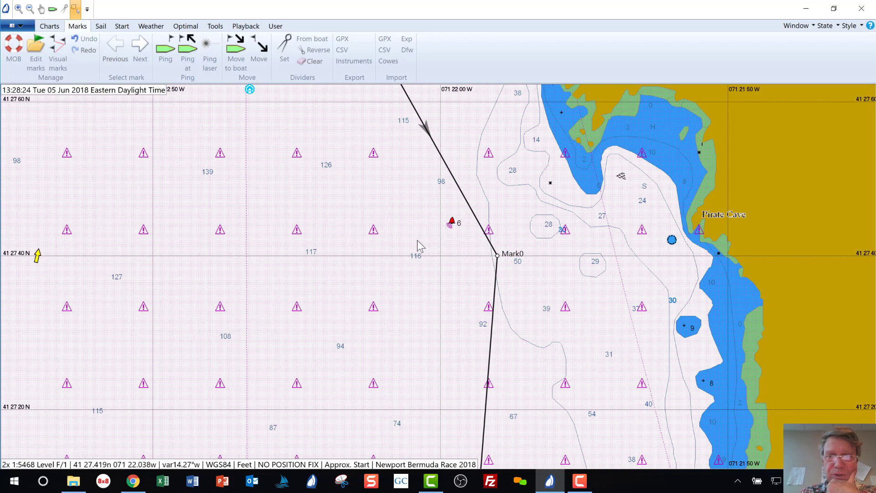
middle_click(422, 277)
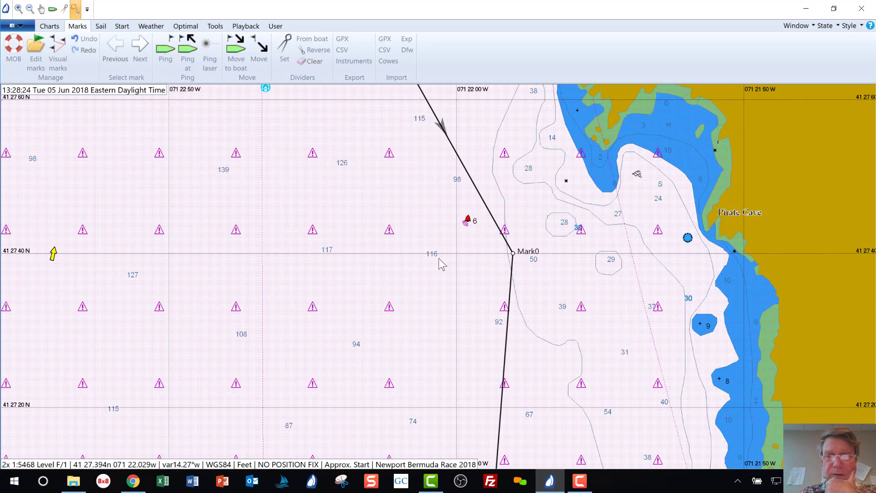
middle_click(440, 260)
key(alt+Tab)
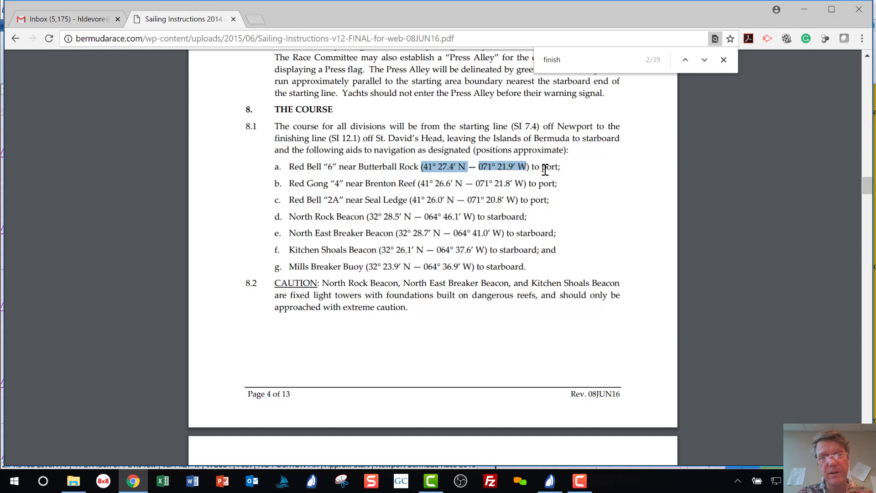
key(alt+Tab)
mouse_move(511, 268)
mouse_down()
mouse_move(467, 201)
mouse_move(466, 235)
mouse_up()
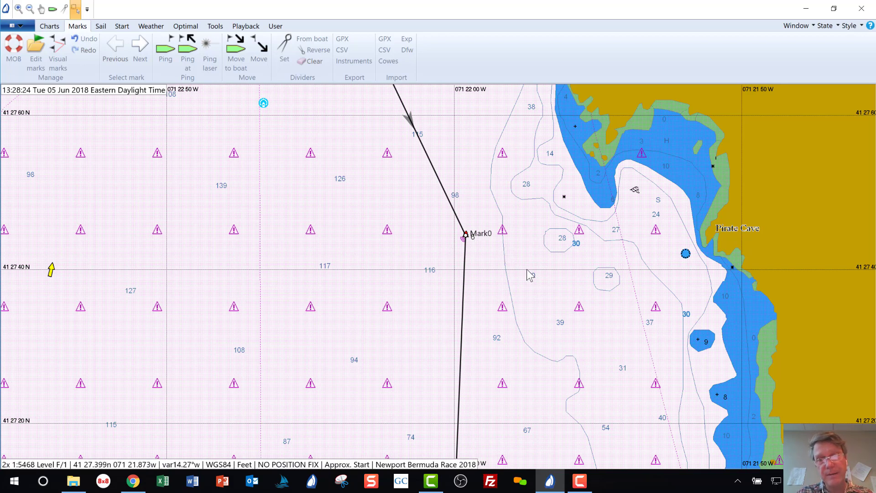
Step: Name the mark at buoy 6 Red Bell "6" near Butterball Rock, following the Sailing Instructions
right_click(466, 237)
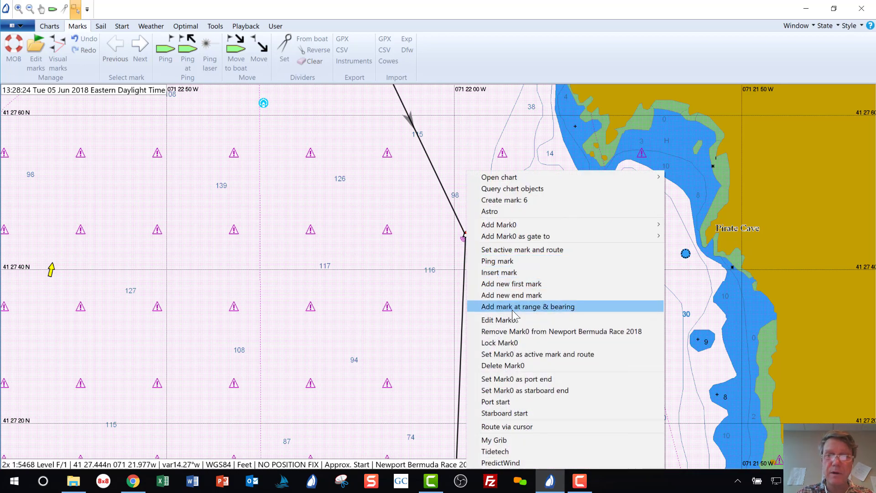
click(543, 320)
key(alt+Tab)
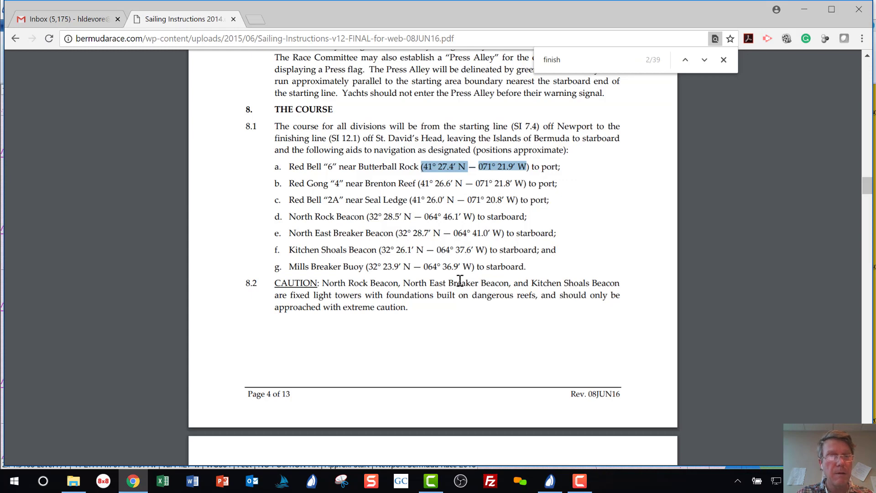
key(alt+Tab)
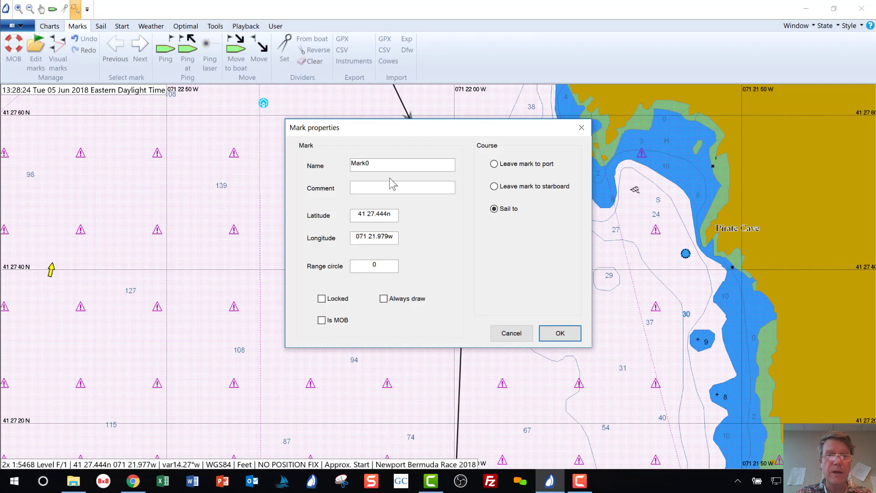
drag(395, 165, 338, 170)
text(Red )
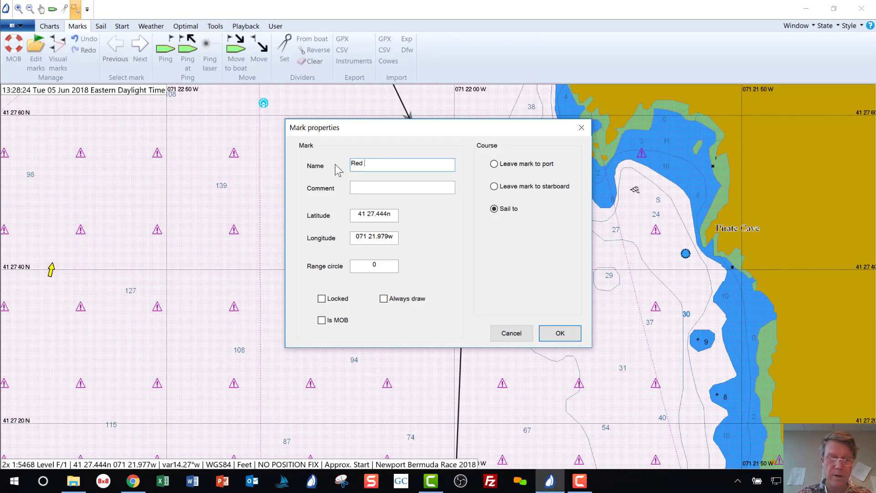
text(Bell "6" near Butterball Rock)
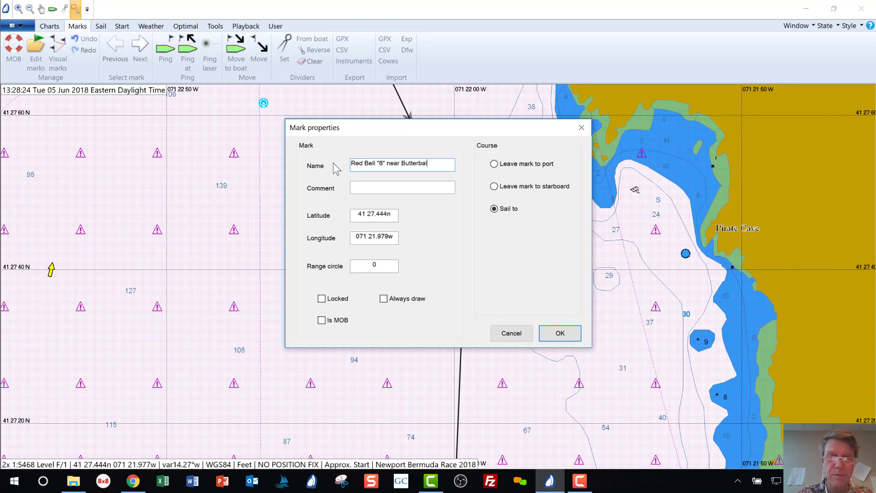
Step: Set the Red Bell "6" mark to be left to port, locked and always drawn, and apply its properties
click(500, 167)
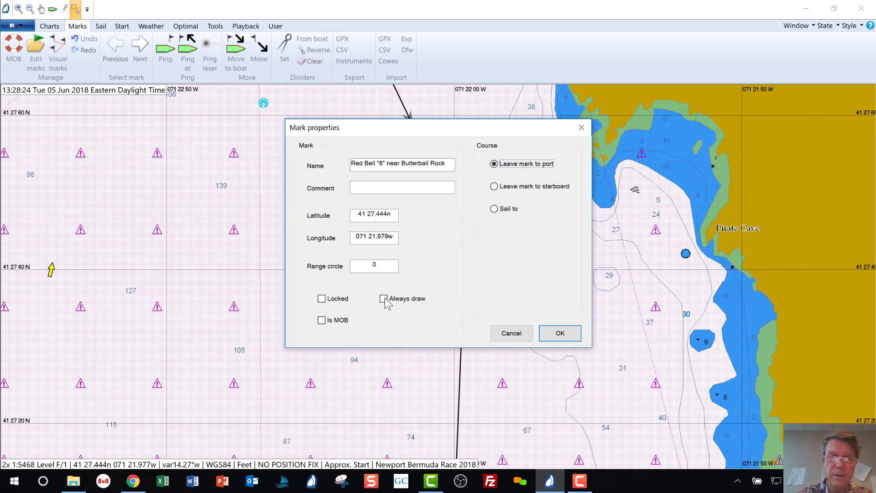
click(322, 299)
click(384, 300)
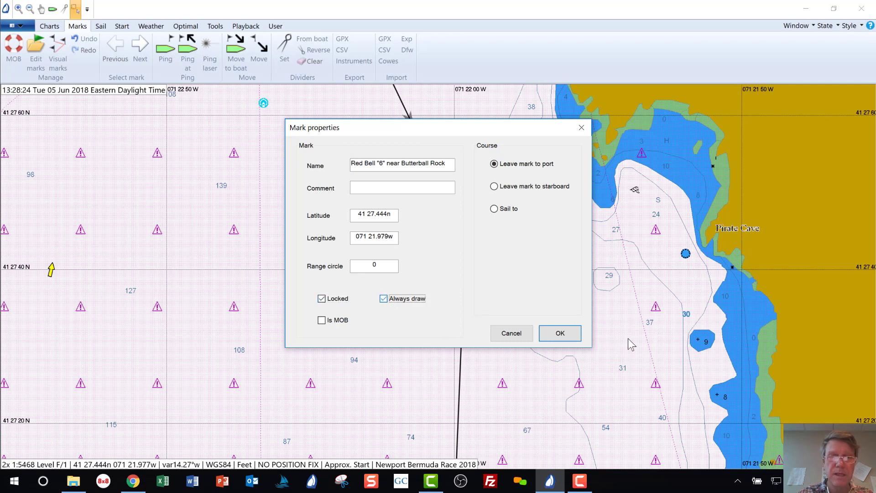
click(560, 336)
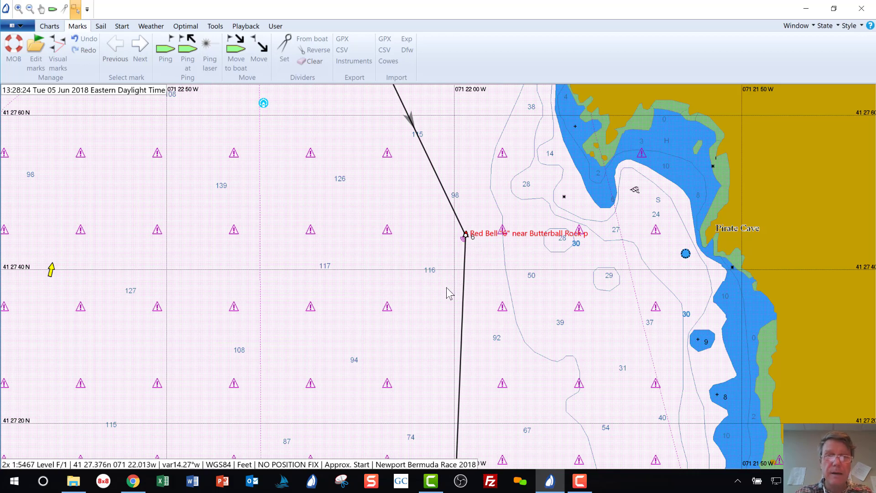
scroll(446, 288, down, 1)
scroll(447, 288, down, 1)
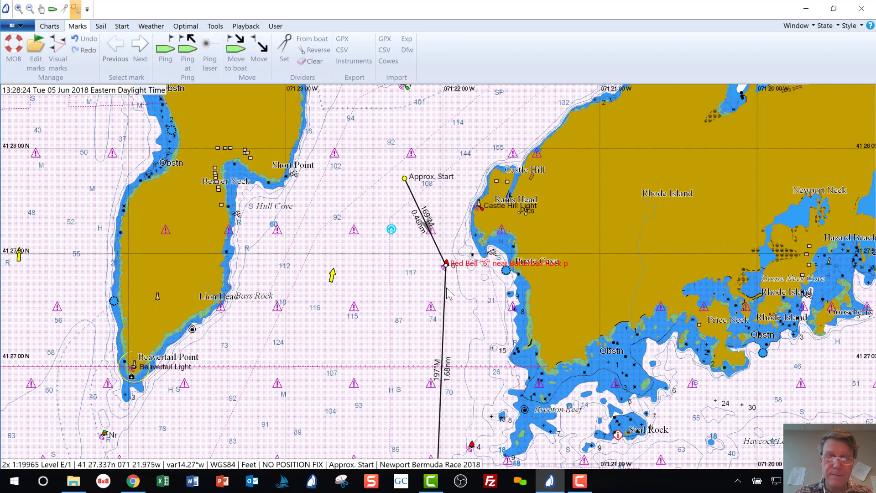
scroll(462, 413, down, 1)
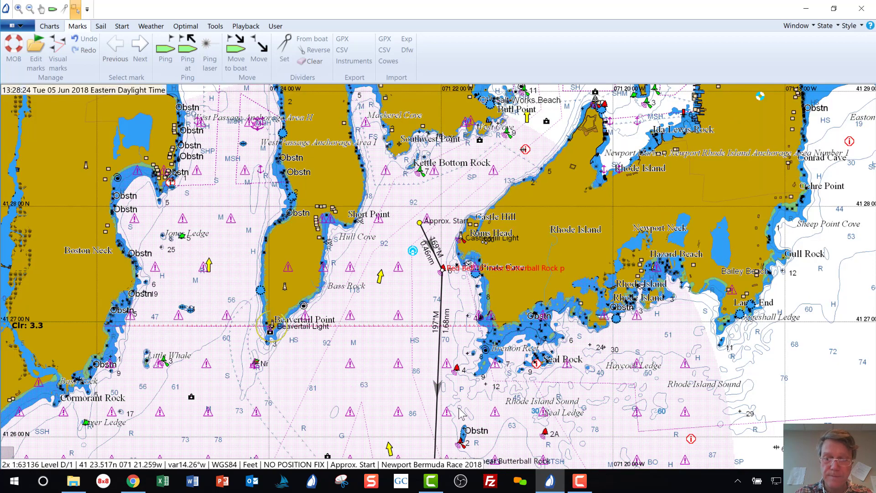
Step: Check the next mark in the Sailing Instructions and insert a new mark on the route leg south of the Butterball Rock buoy
scroll(467, 422, down, 1)
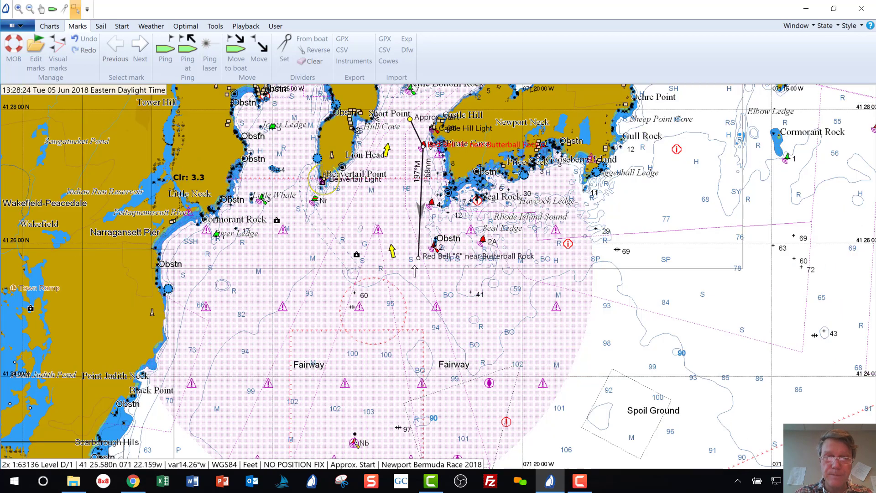
key(alt+Tab)
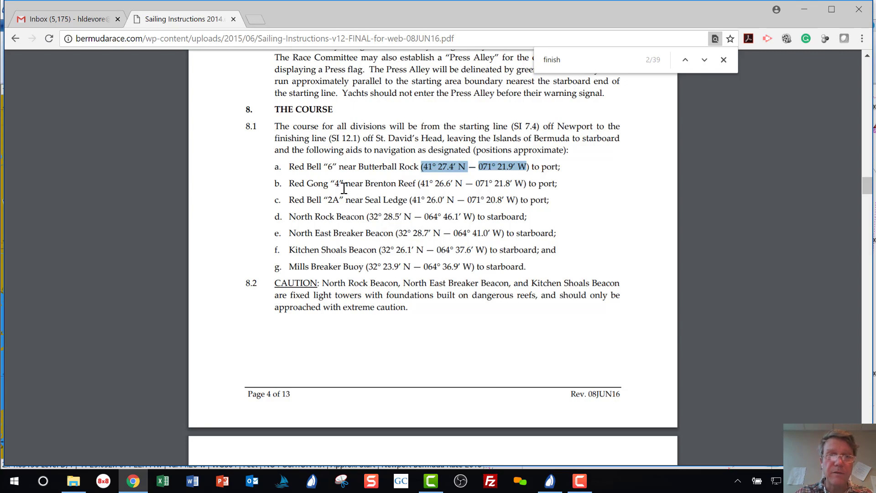
key(alt+Tab)
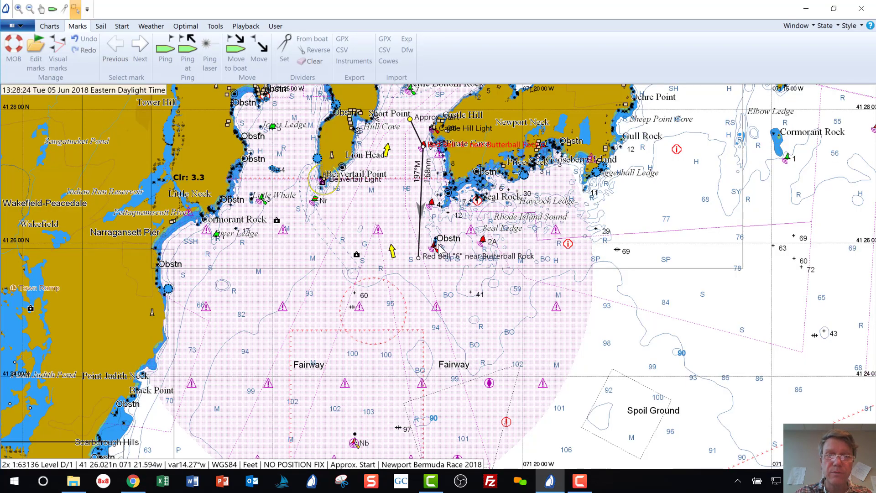
right_click(420, 222)
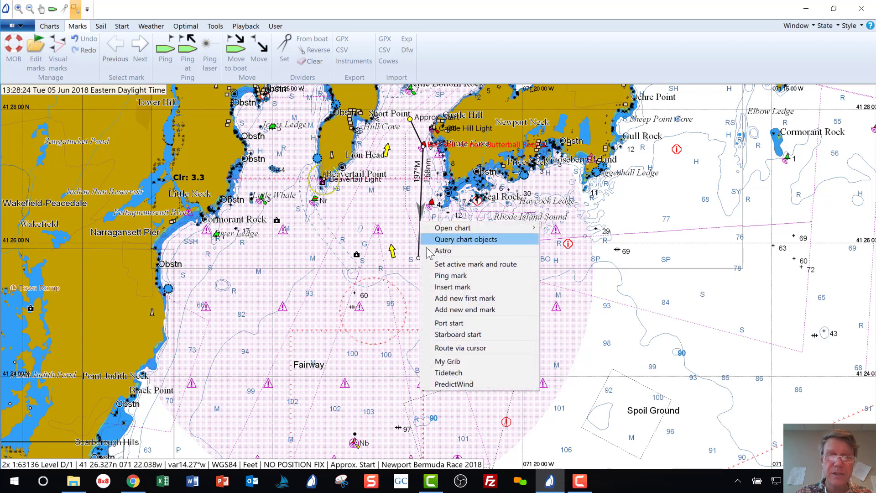
click(445, 287)
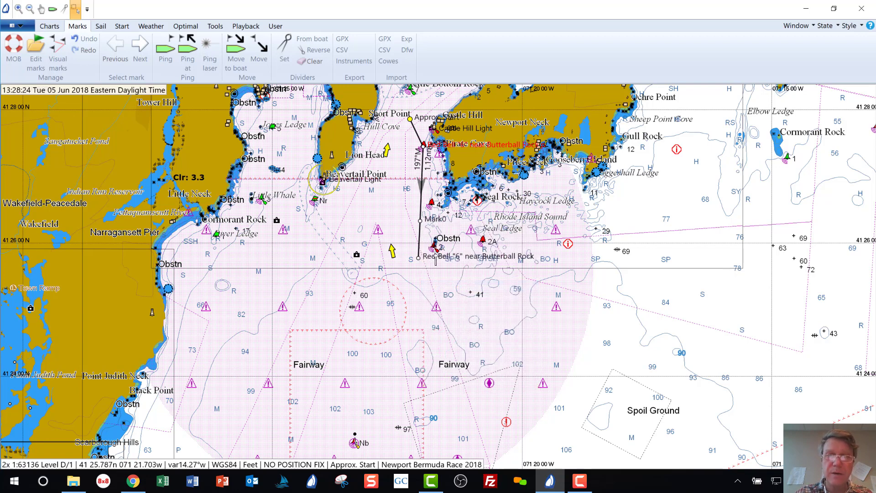
Step: Open the inserted mark's properties and set its latitude to 41 26.6n from the Sailing Instructions
right_click(420, 222)
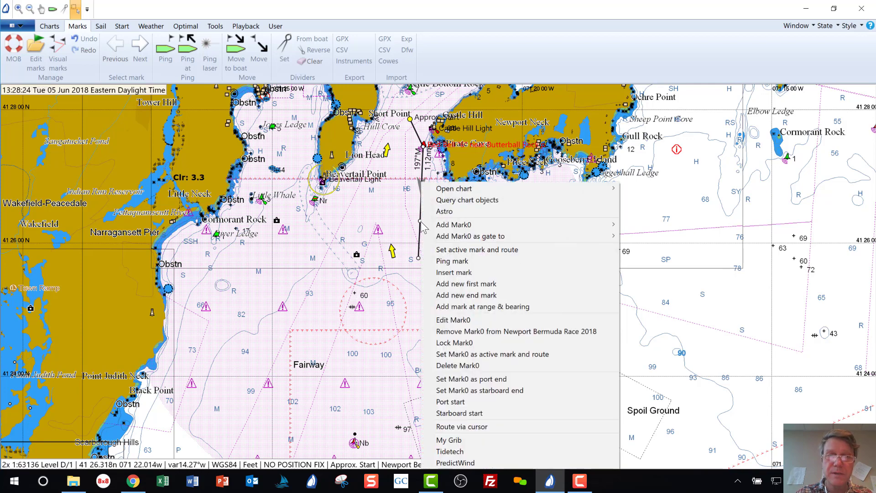
click(475, 320)
key(alt+Tab)
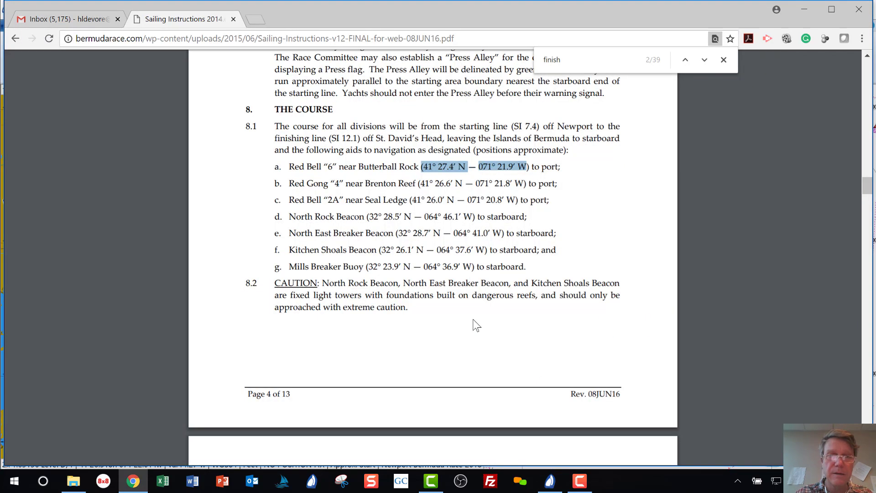
key(alt+Tab)
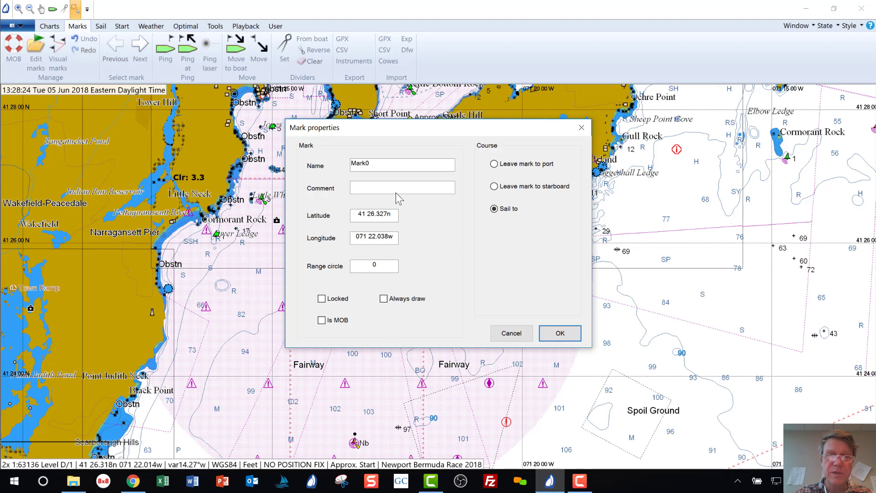
drag(377, 214, 387, 215)
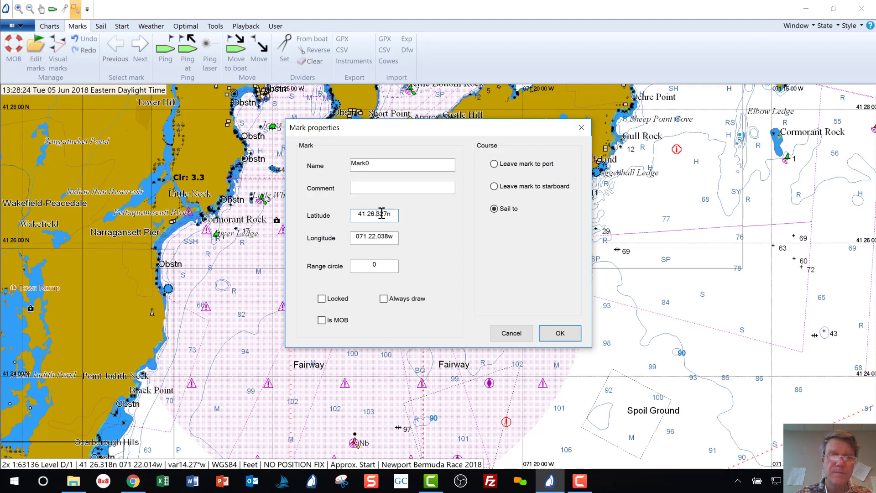
key(Tab)
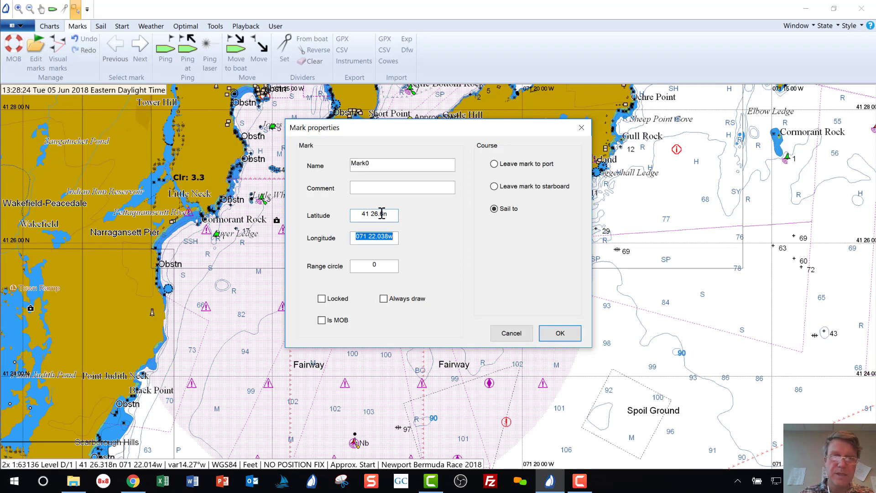
Step: Set the mark's longitude to 071 21.8w from the Sailing Instructions and apply the properties
key(alt+Tab)
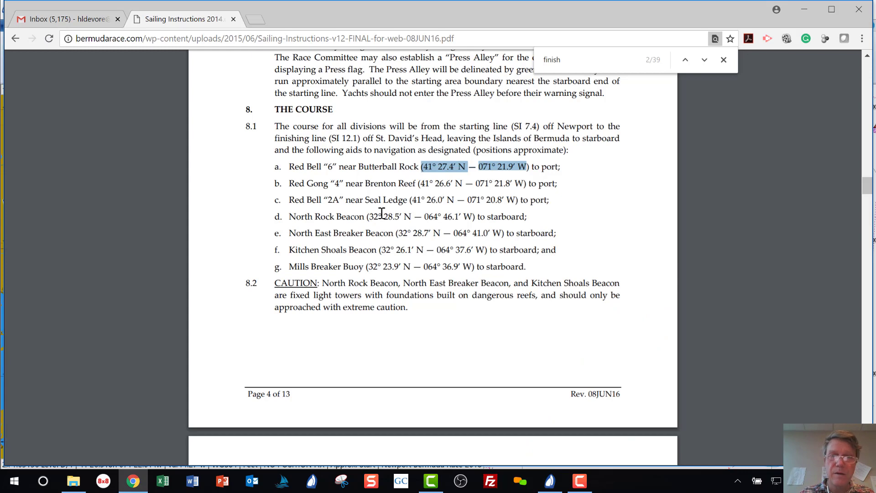
key(alt+Tab)
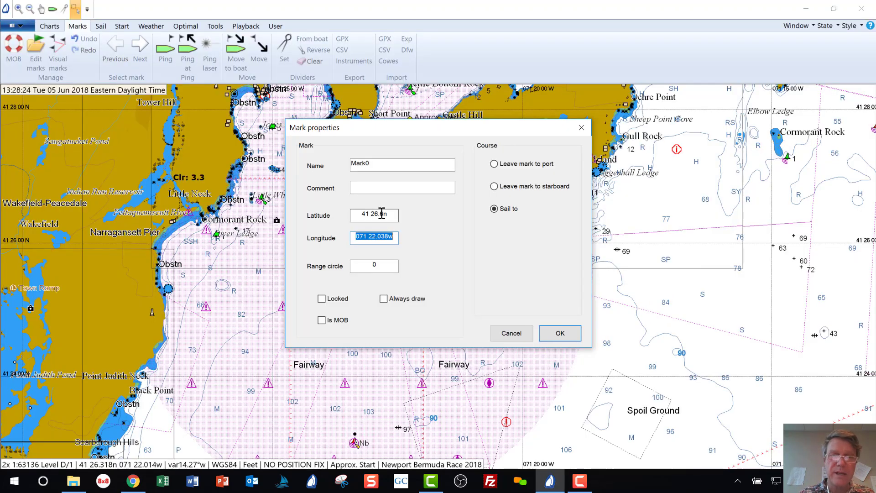
key(Right)
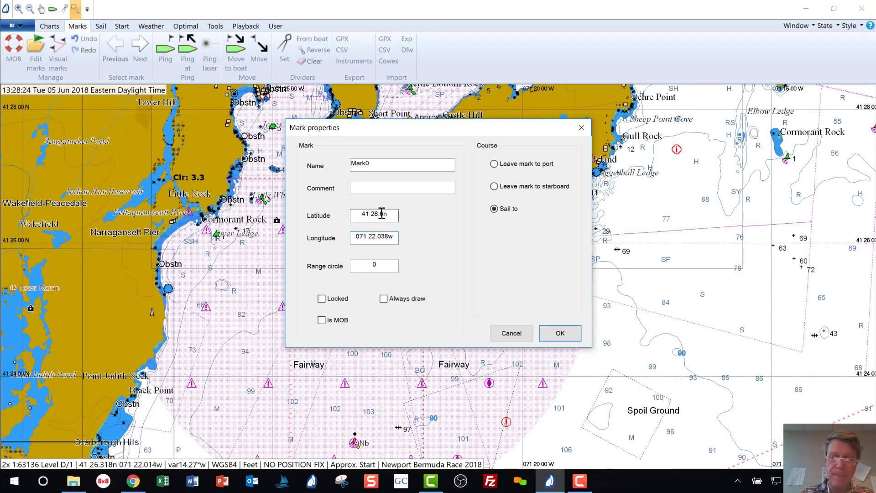
key(BackSpace)
text(1.)
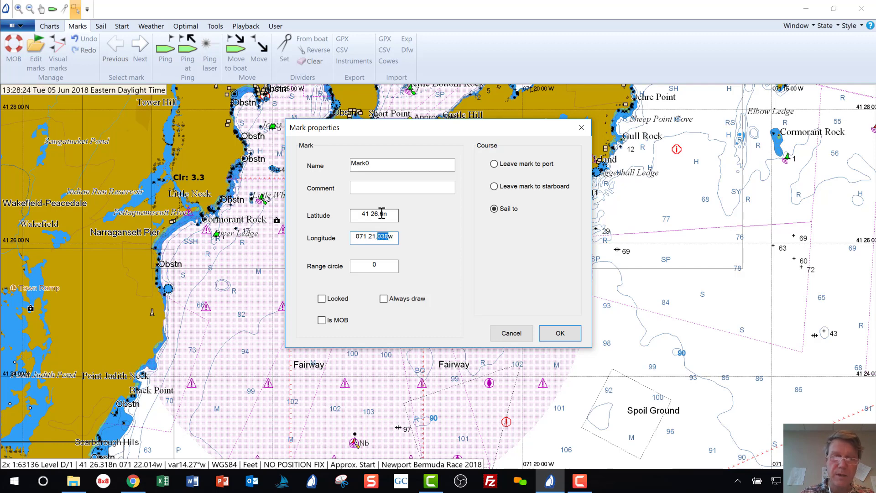
text(8)
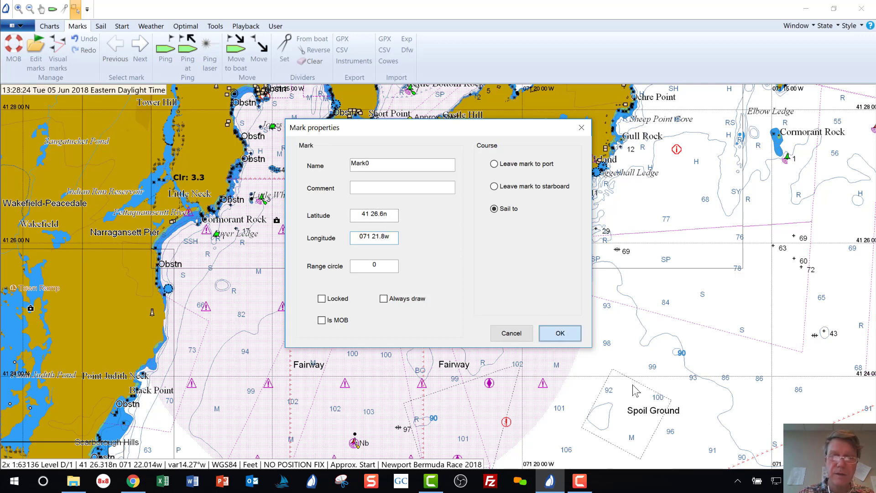
click(560, 333)
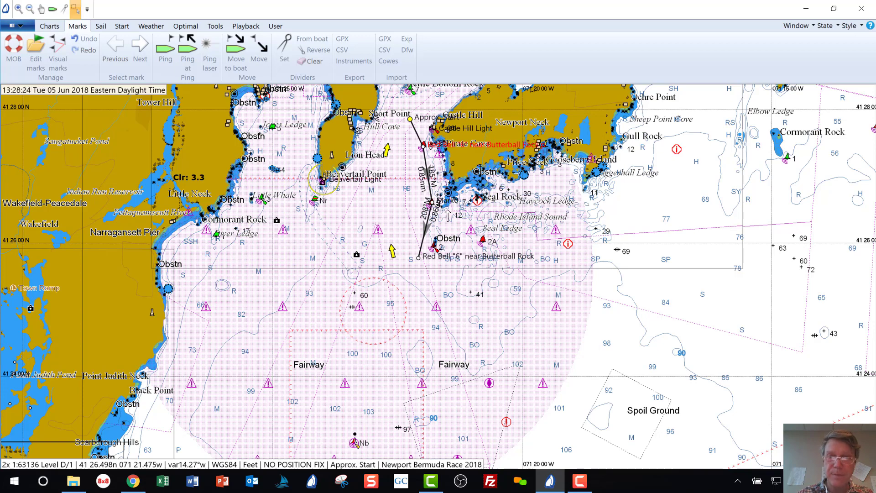
Step: Compare the mark with the charted red buoy 4 near Brenton Reef and move the mark onto that buoy
scroll(447, 212, up, 1)
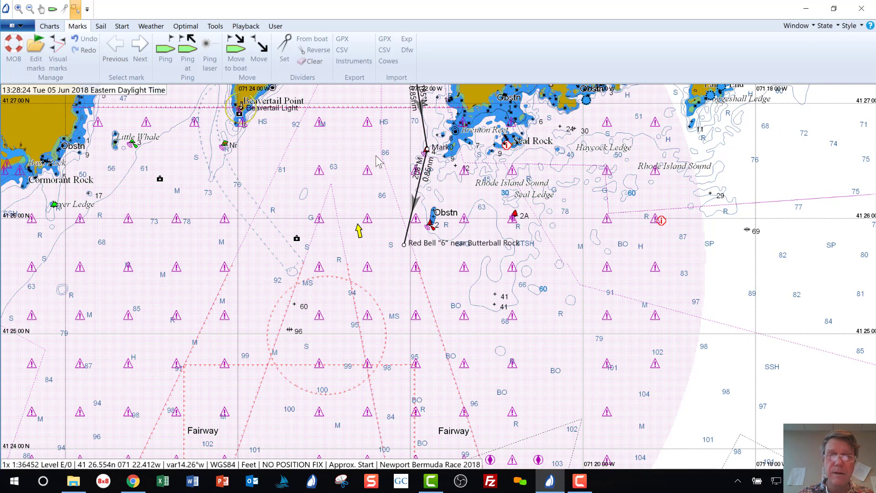
scroll(485, 185, up, 1)
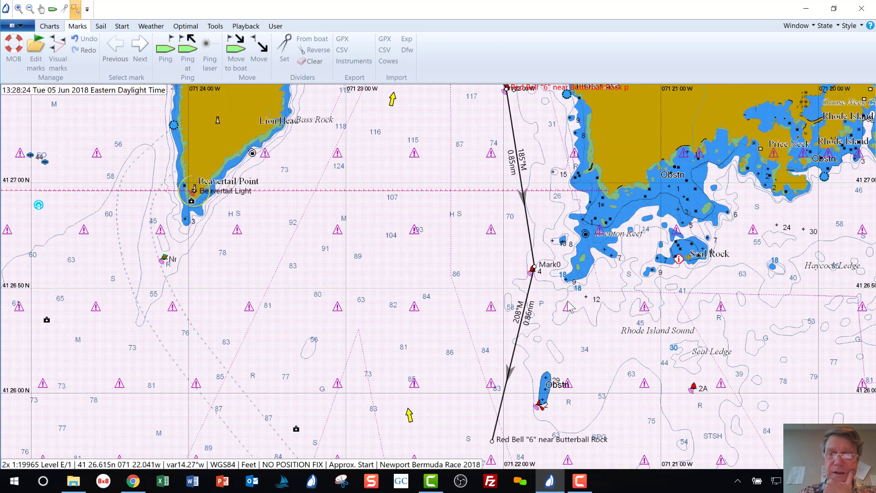
middle_click(499, 265)
scroll(570, 289, up, 2)
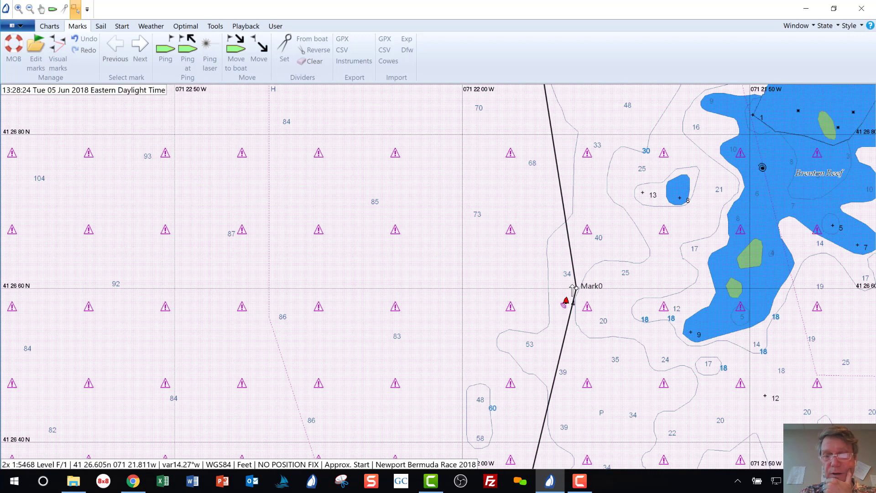
drag(577, 288, 566, 303)
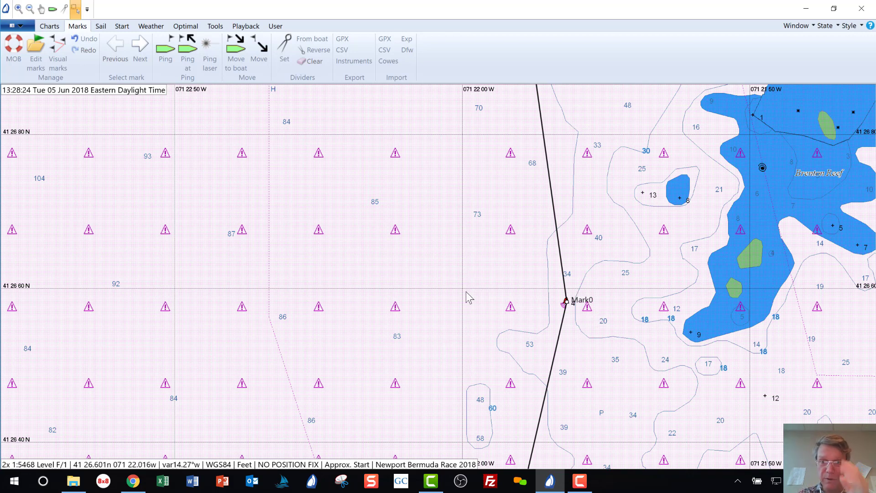
Step: Name the mark at buoy 4 Red Gong "4" near Brenton Reef, following the Sailing Instructions
right_click(566, 303)
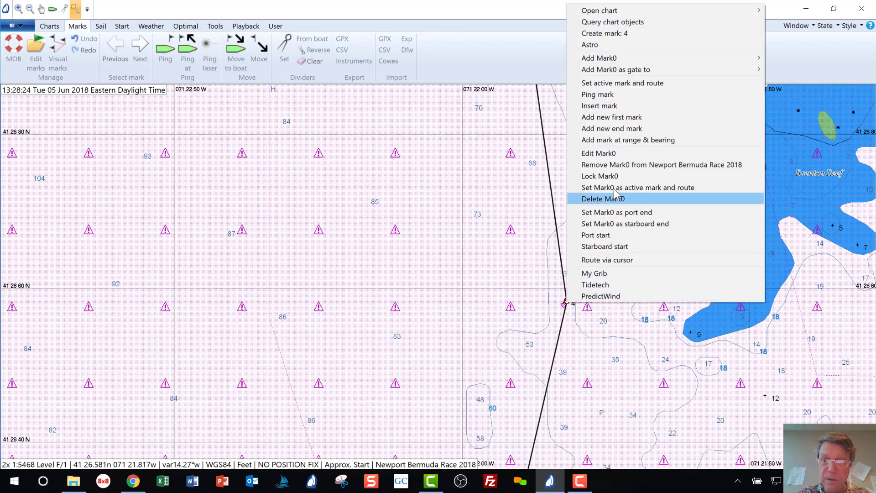
click(601, 152)
key(alt+Tab)
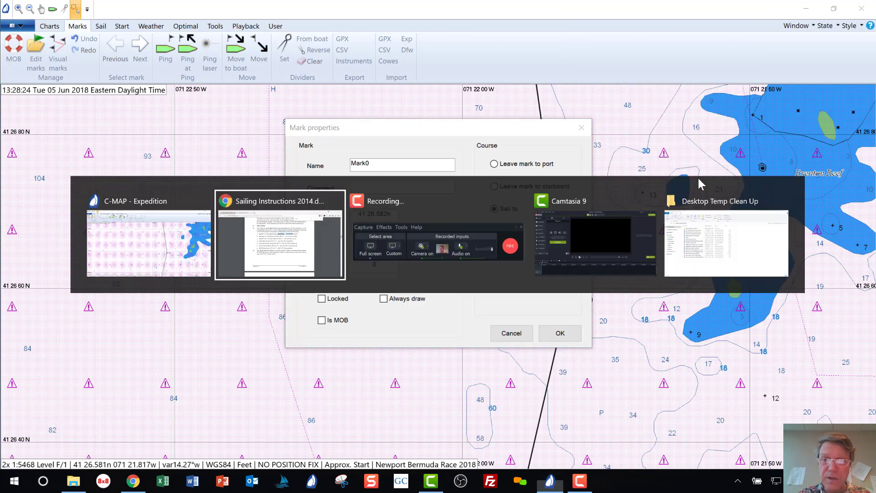
key(alt+Tab)
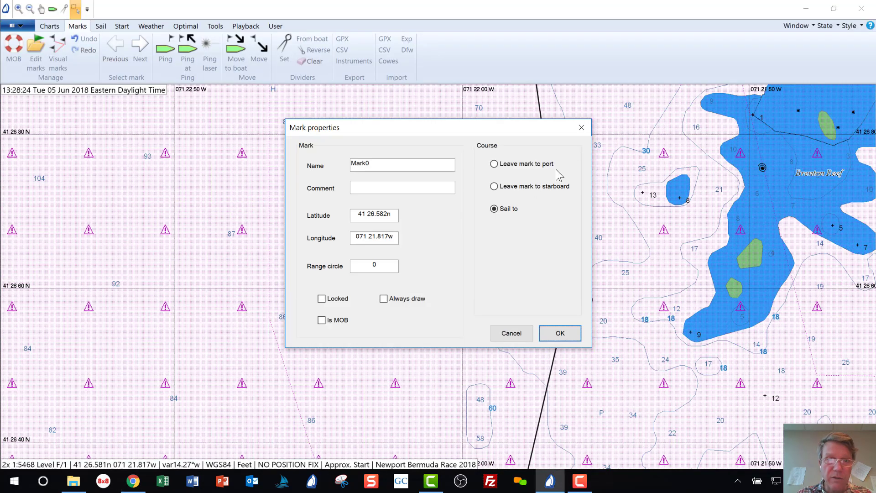
click(385, 163)
double_click(346, 163)
text(red )
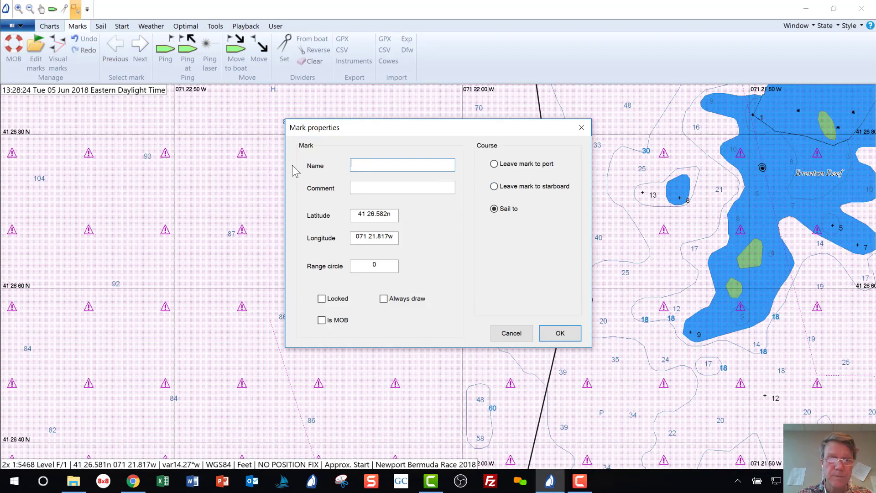
text(Gong)
key(alt+Tab)
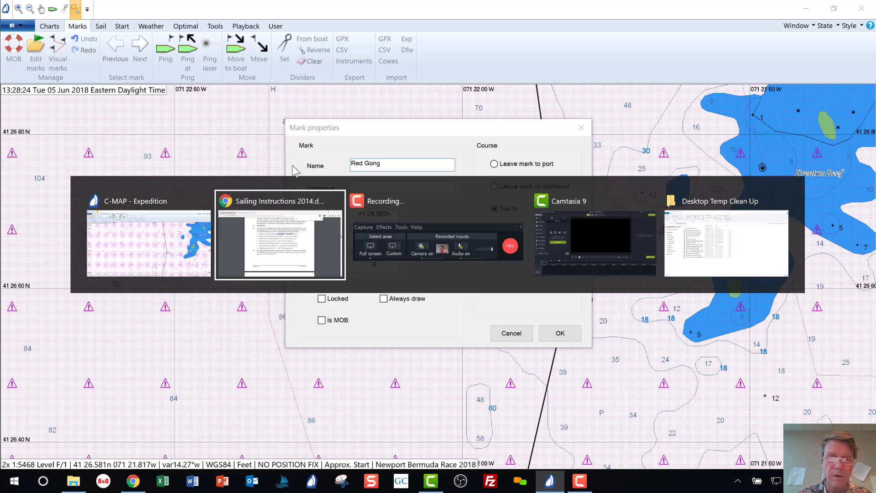
key(alt+Tab)
text(")
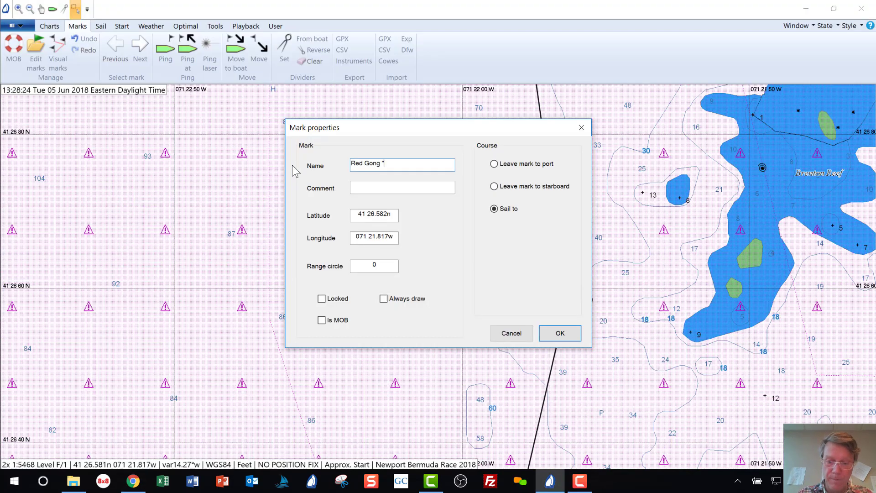
key(alt+Tab)
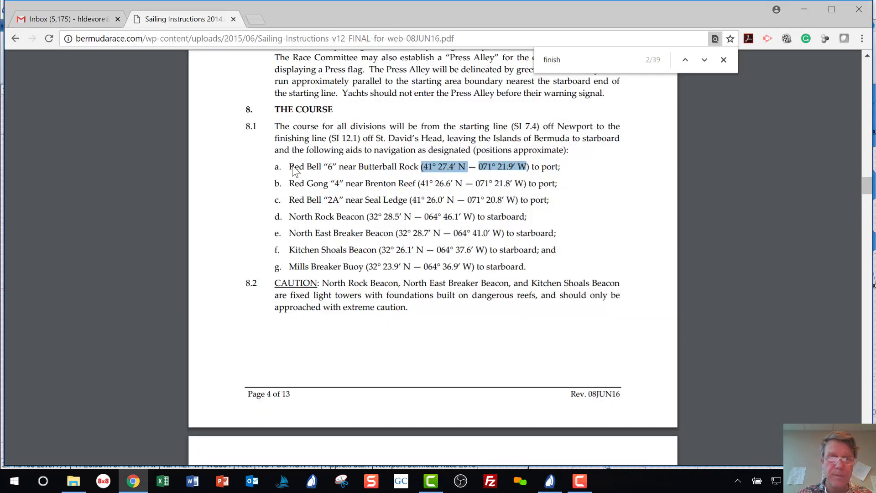
key(alt+Tab)
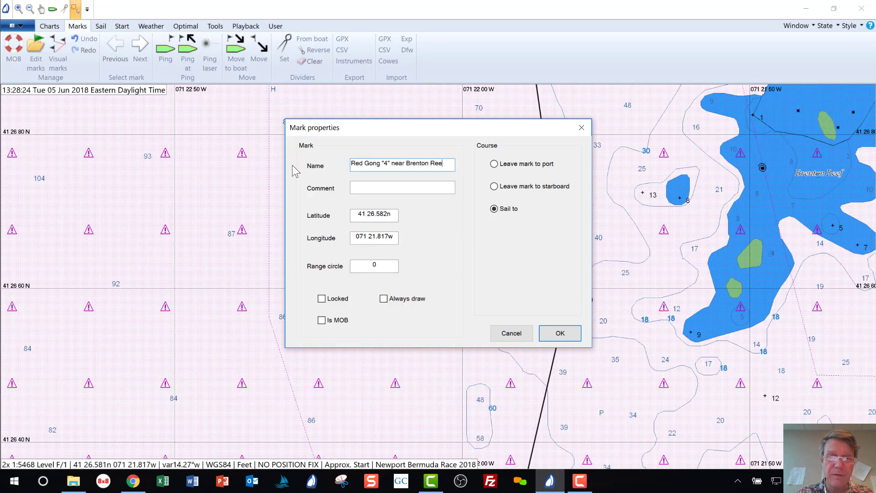
Step: Set the Red Gong "4" mark to be left to port, check this against the Sailing Instructions, and apply its properties
click(496, 166)
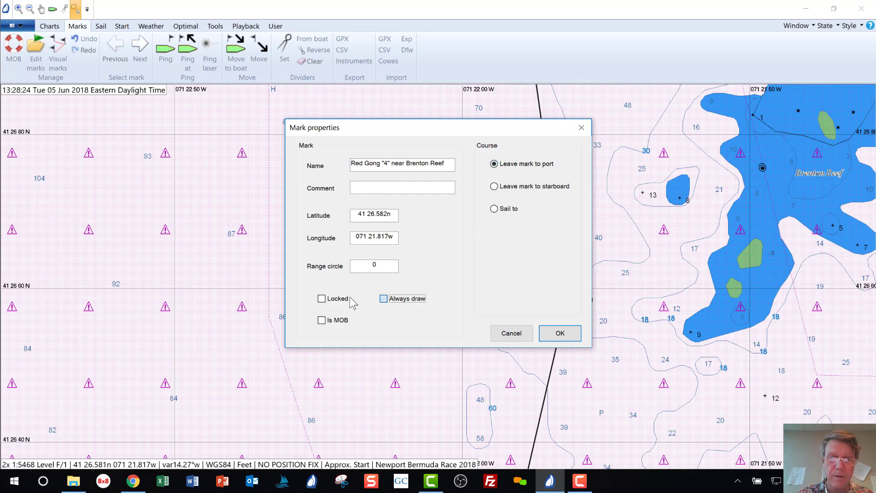
key(alt+Tab)
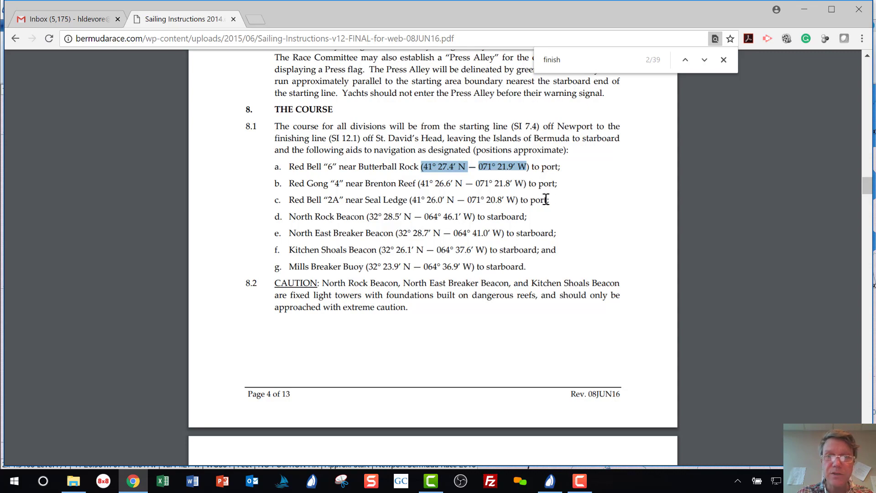
key(alt+Tab)
click(558, 333)
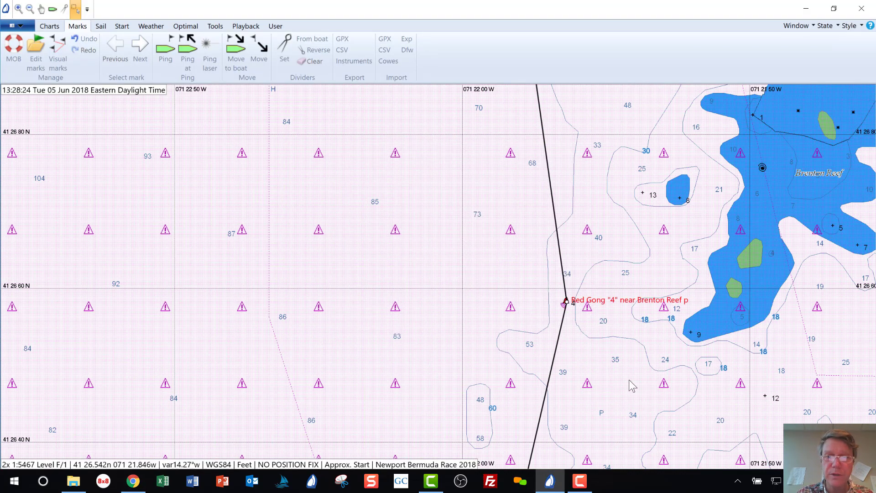
Step: Rename the route's last mark, south of Red Gong "4", to mark, clear its comment and apply the properties
scroll(524, 290, down, 1)
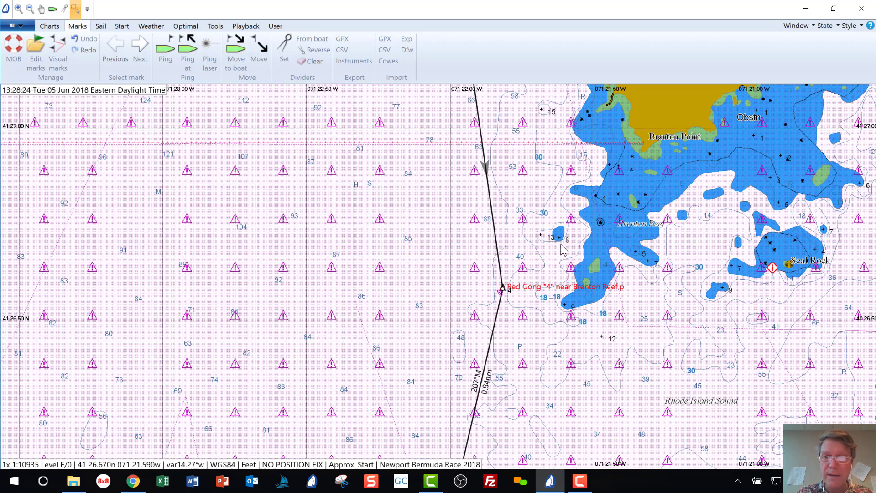
scroll(463, 178, down, 1)
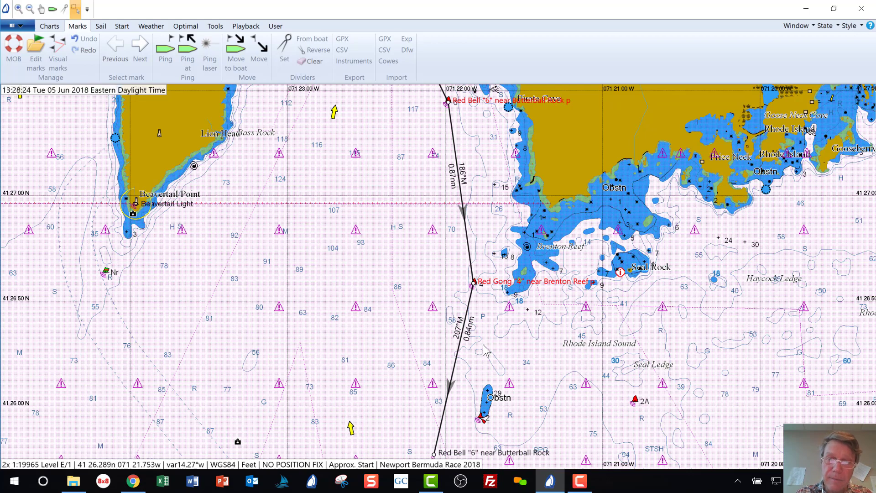
key(alt+Tab)
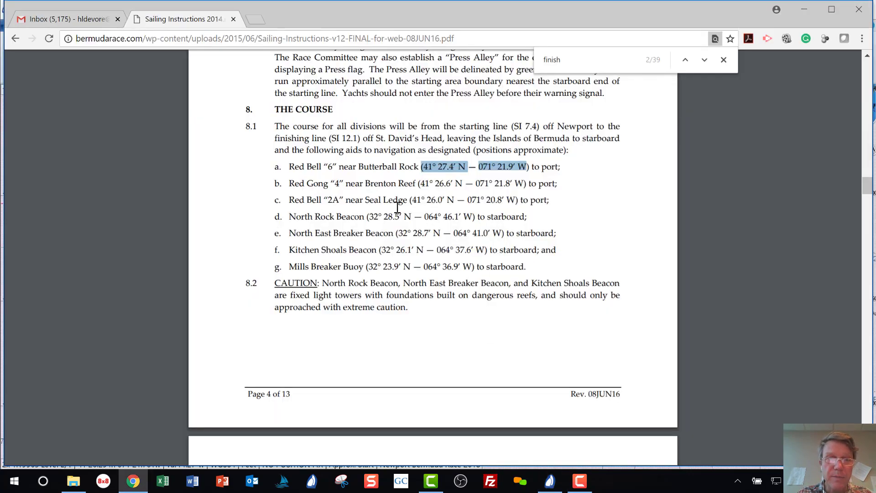
key(alt+Tab)
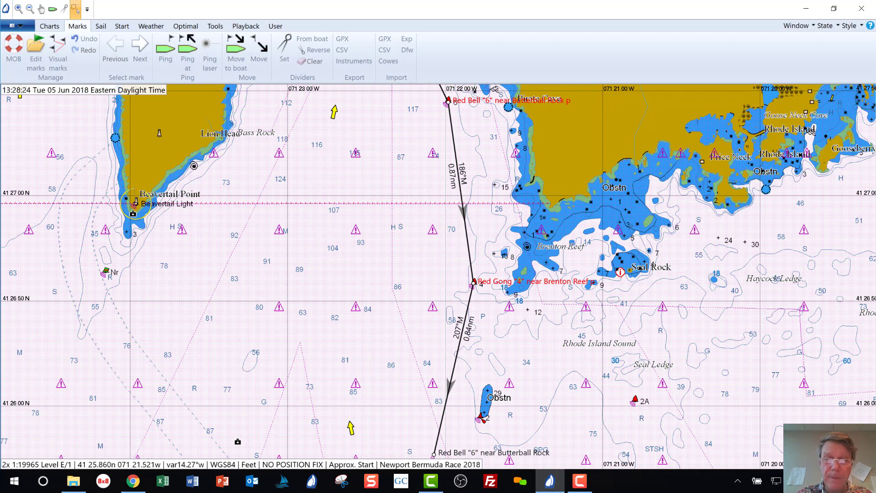
click(520, 435)
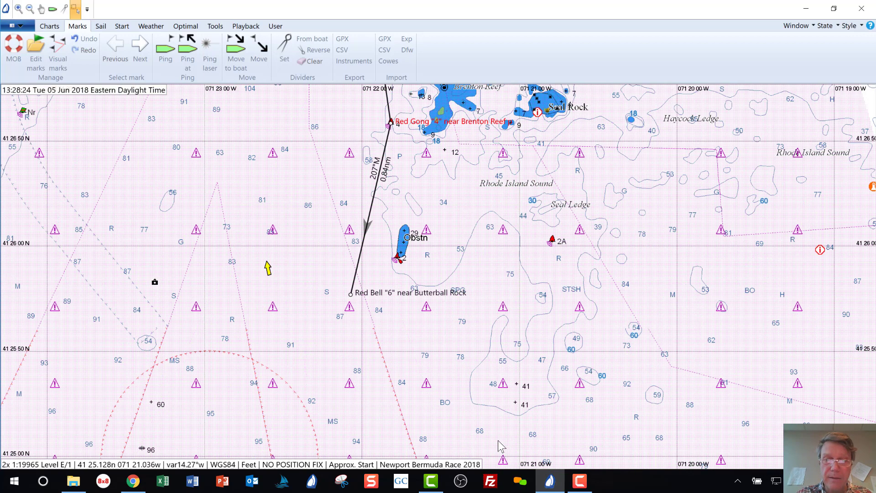
right_click(352, 294)
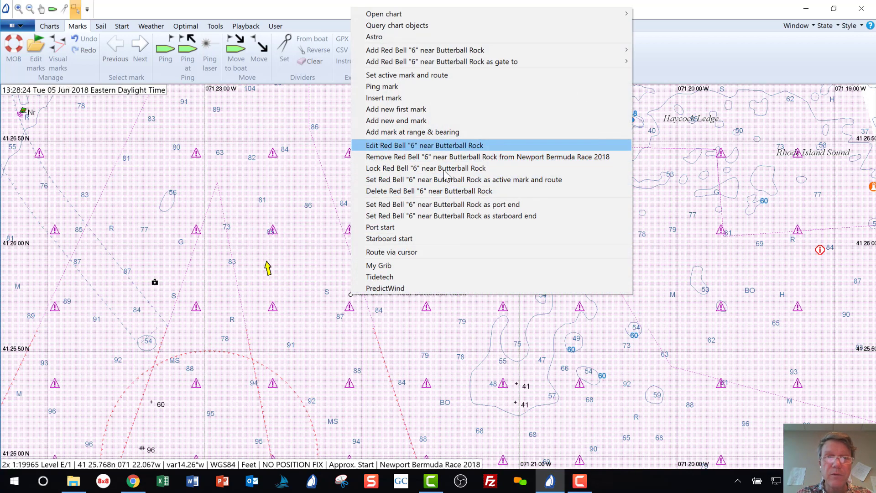
click(388, 143)
drag(452, 163, 247, 152)
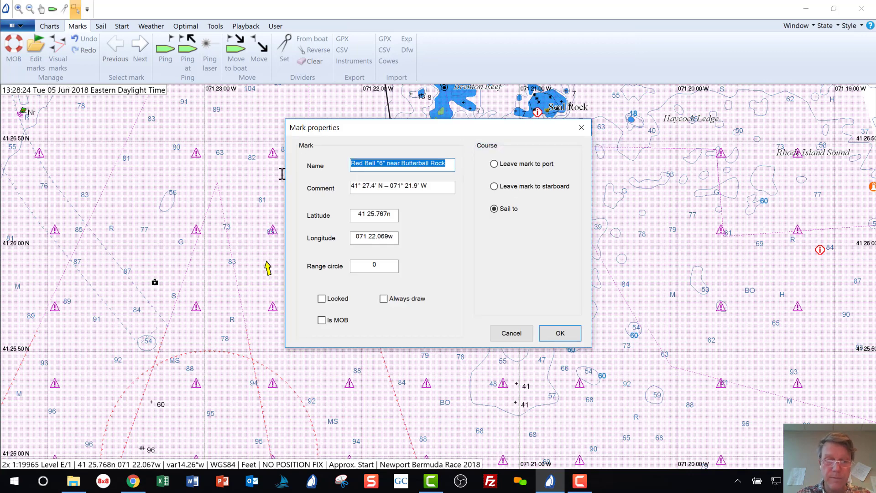
text(mark)
key(Tab)
key(BackSpace)
key(Tab)
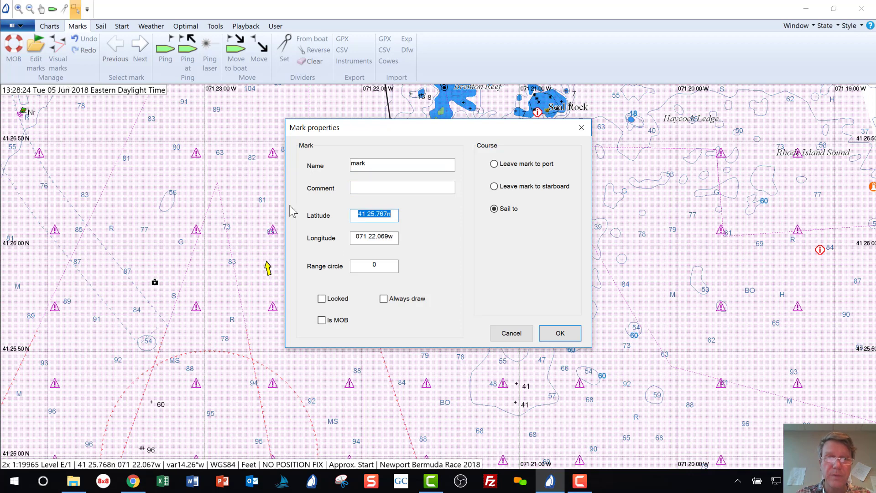
click(560, 332)
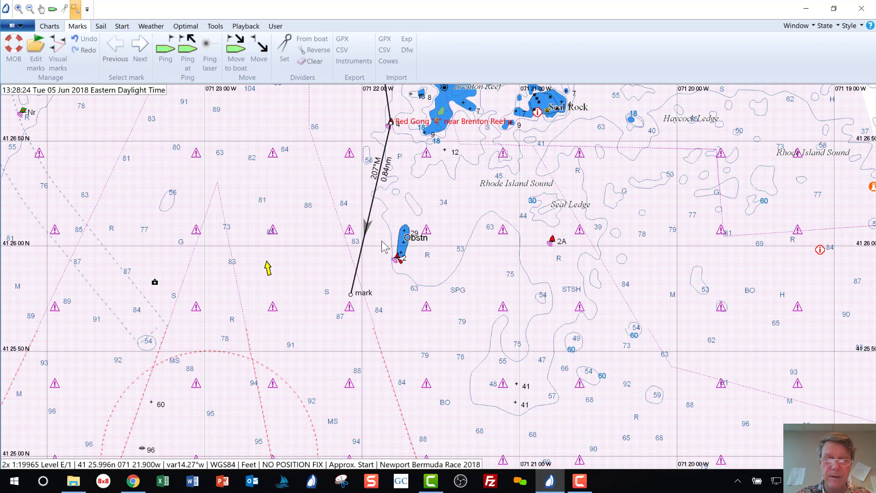
Step: Insert a new mark on the leg between Red Gong "4" and the last mark, and open its properties
right_click(362, 252)
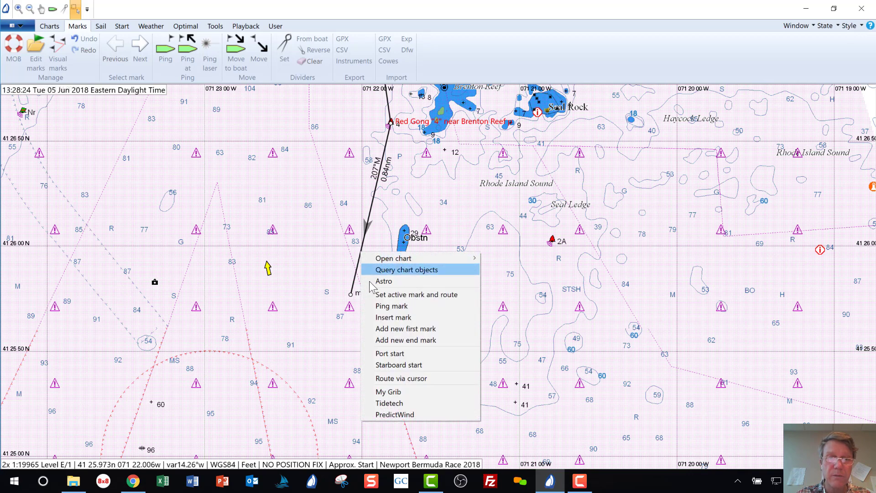
click(389, 317)
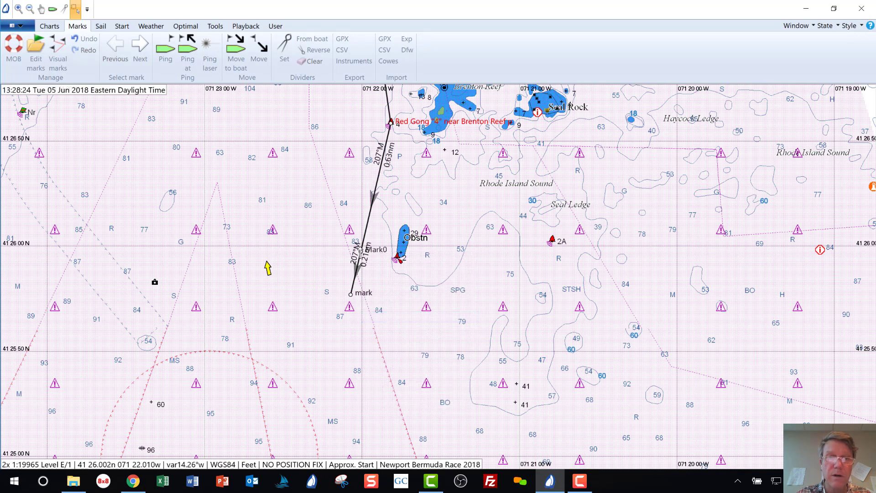
right_click(361, 251)
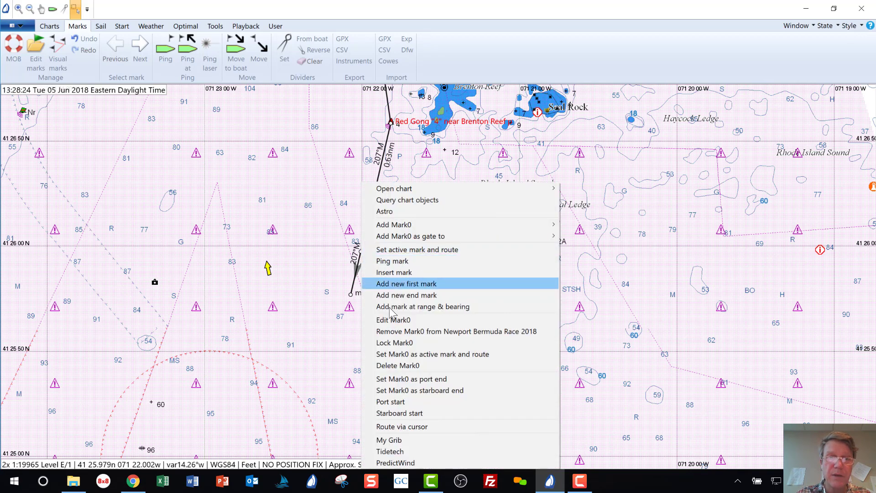
key(Return)
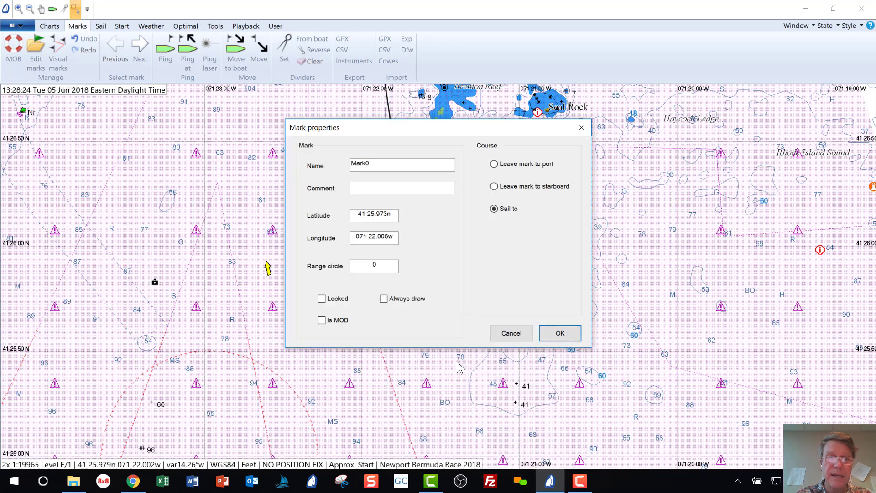
Step: Set the new mark's latitude to 41 26.000n, as given for Red Bell "2A" in the Sailing Instructions
key(alt+Tab)
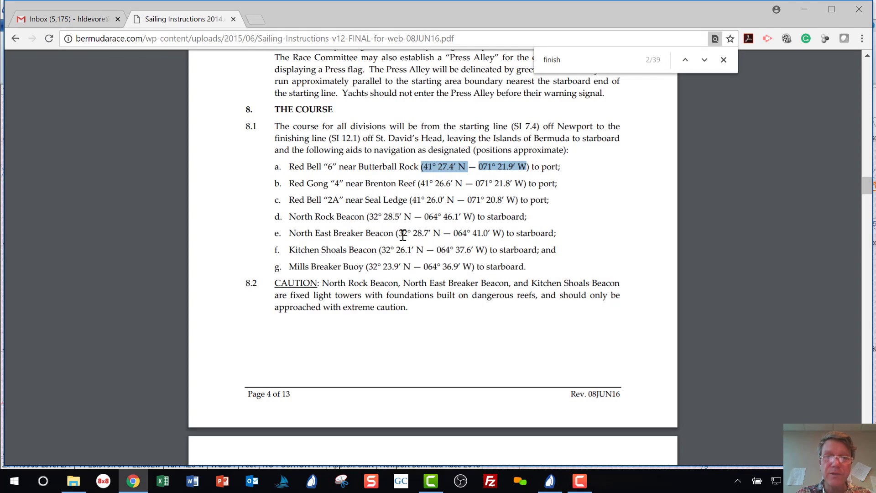
key(alt+Tab)
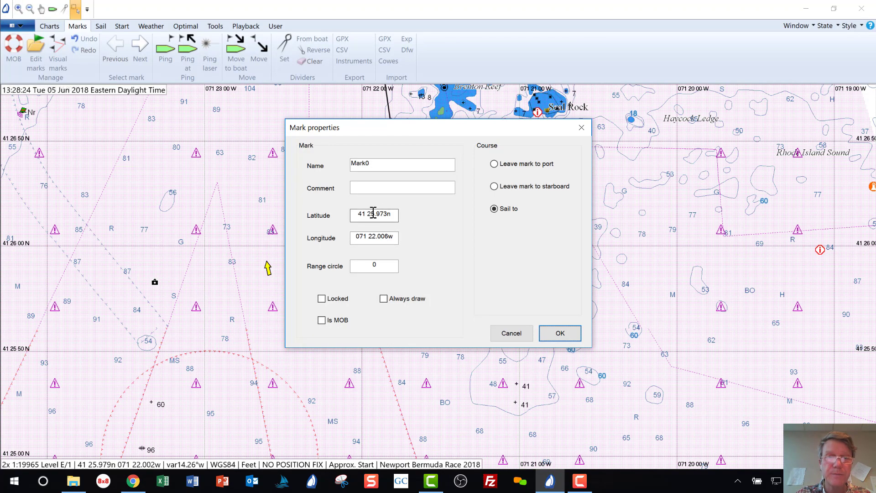
click(373, 212)
key(BackSpace)
text(6)
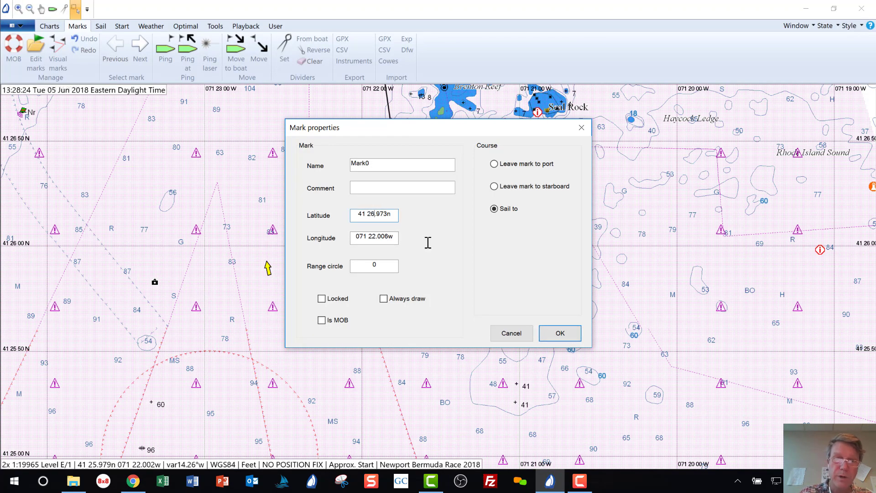
key(shift+End)
text(.000n)
key(Tab)
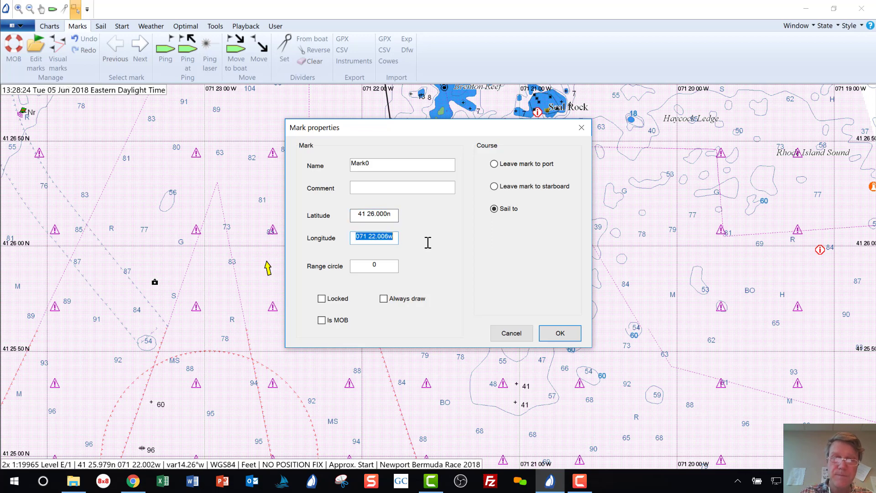
Step: Set the new mark's longitude to 071 20.8w, as given in the Sailing Instructions
key(alt+Tab)
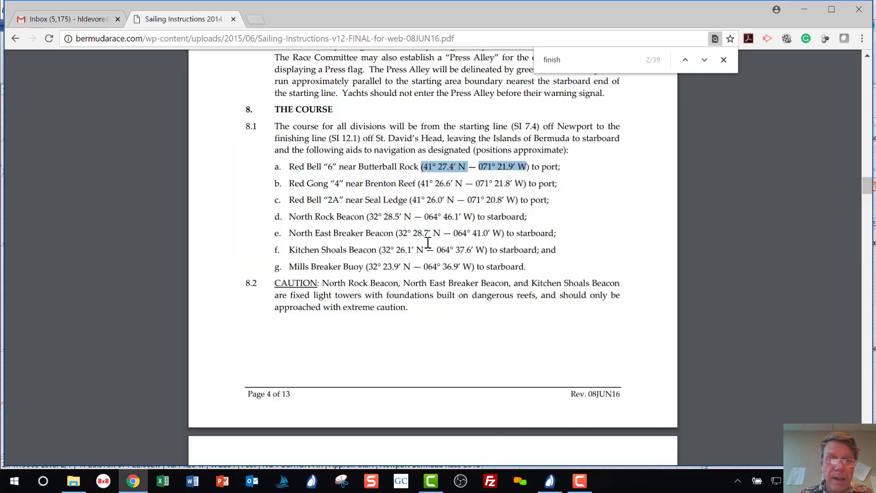
key(alt+Tab)
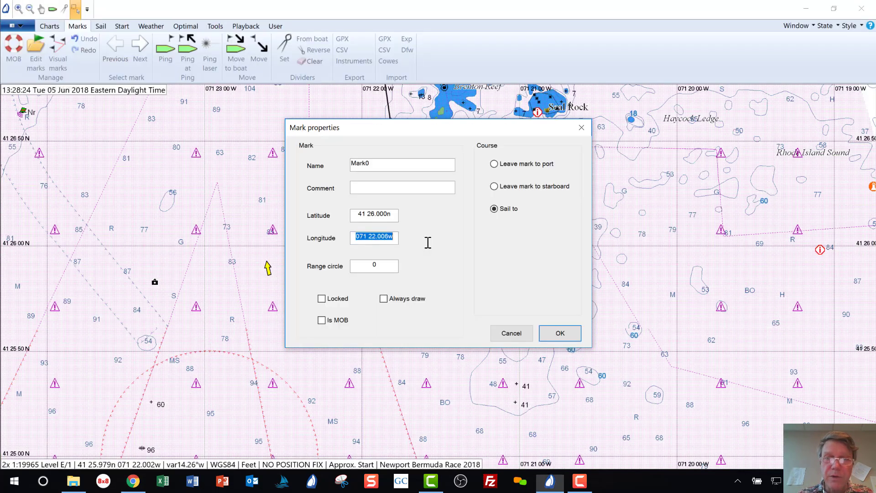
key(Left)
key(Left)
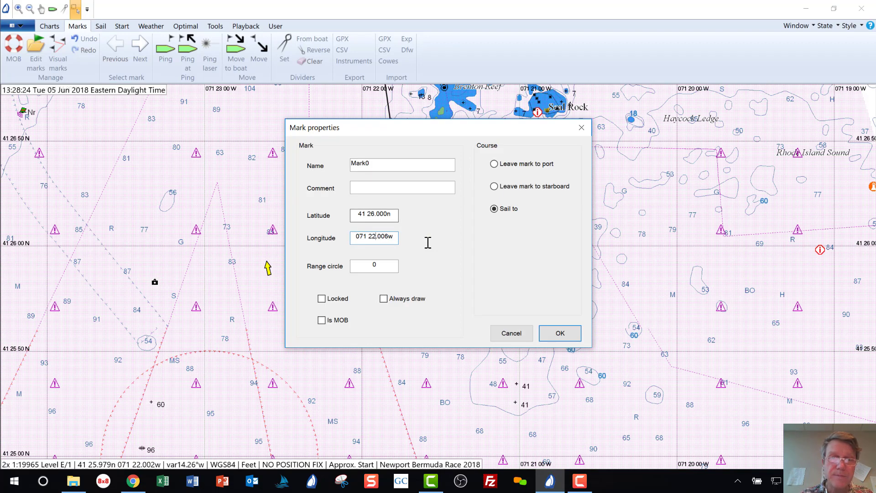
key(Left)
key(Left)
key(Left)
key(BackSpace)
text(0)
key(Right)
key(shift+Right)
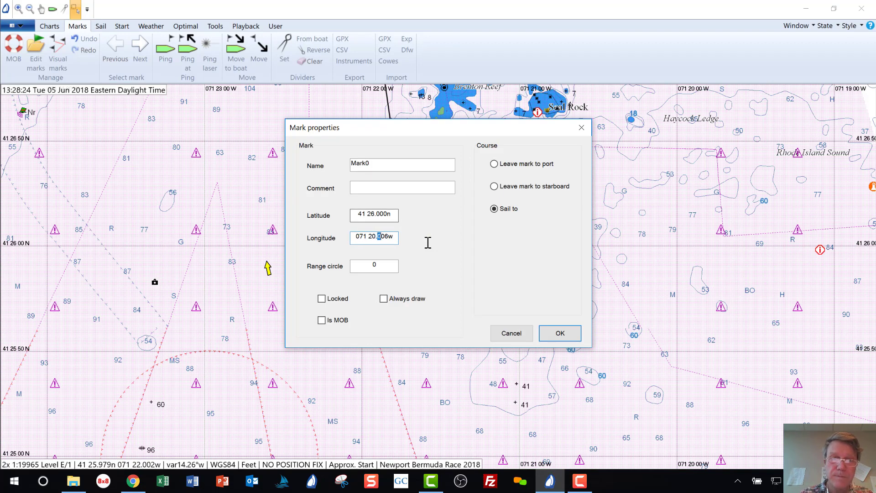
text(8)
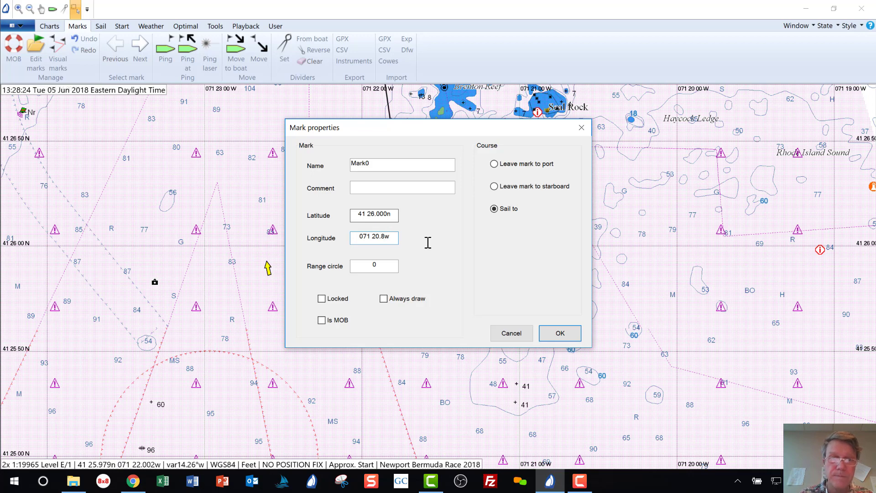
Step: Lock the mark, have it always drawn and left to port, and check the rounding side in the Sailing Instructions
click(324, 300)
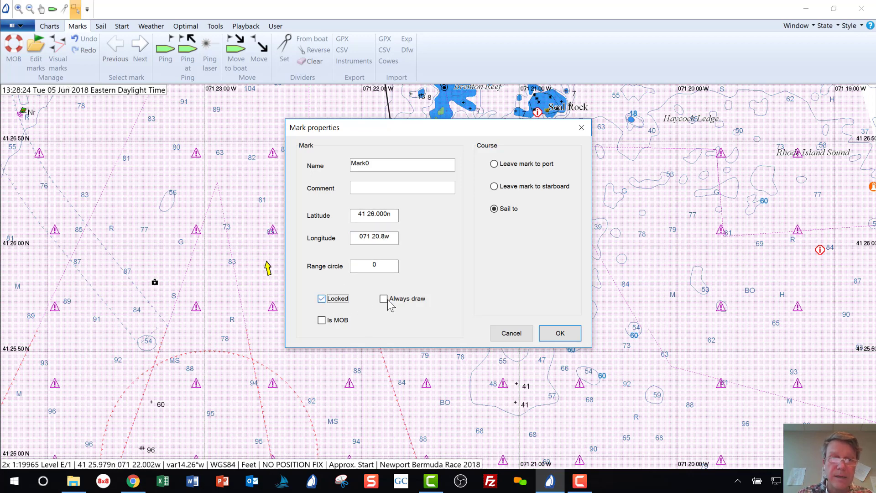
click(387, 298)
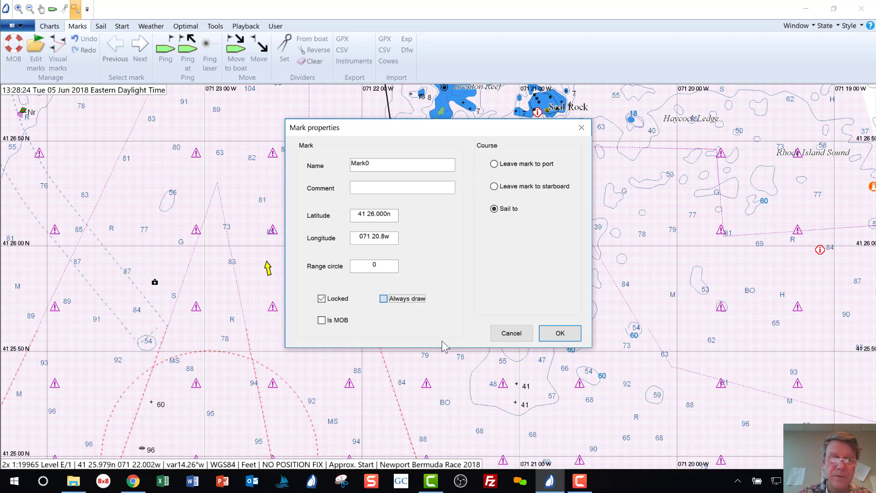
click(495, 165)
key(alt+Tab)
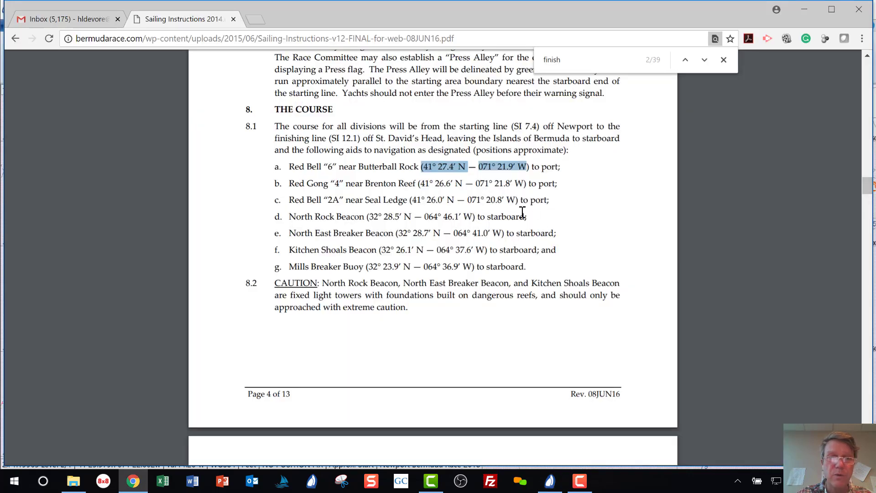
key(alt+Tab)
Step: Name the mark Red Bell "2A" near Seal Ledge, following the Sailing Instructions, and apply its properties
click(418, 163)
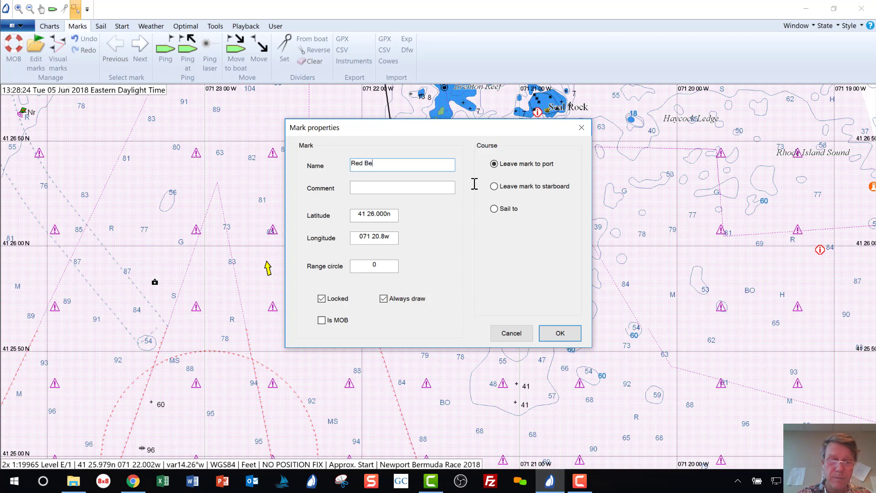
text(Red Bell "2A" near)
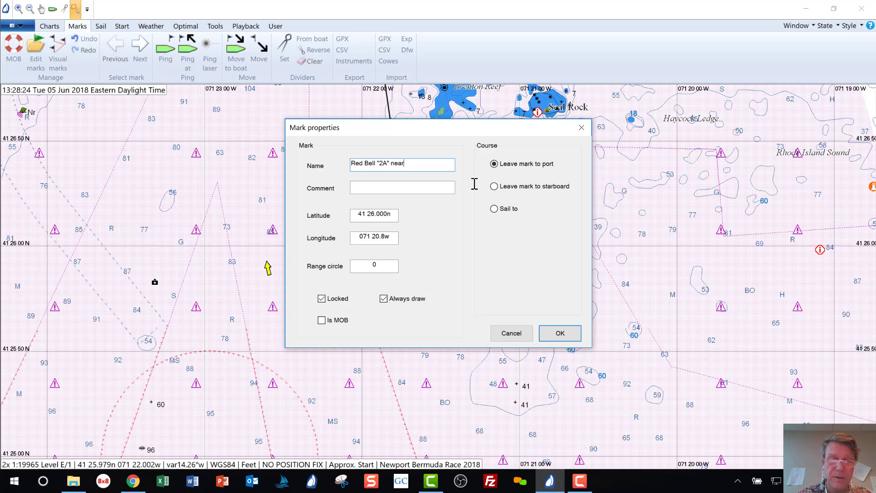
key(alt+Tab)
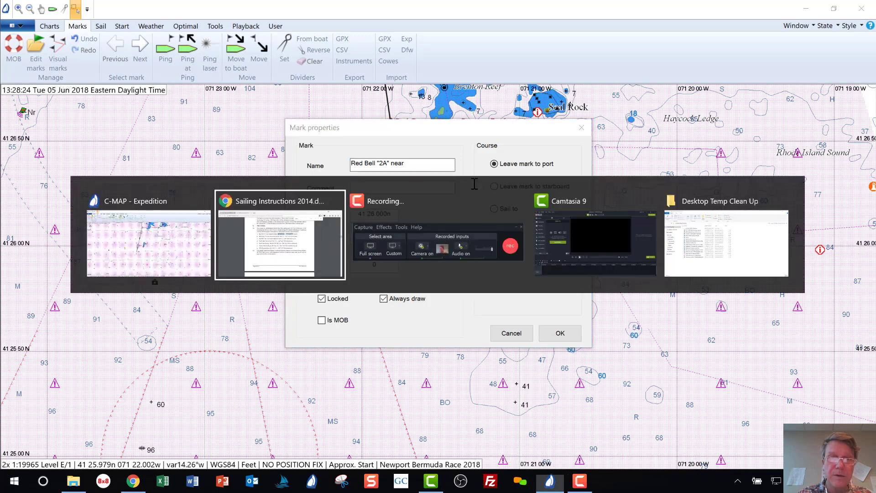
key(alt+Tab)
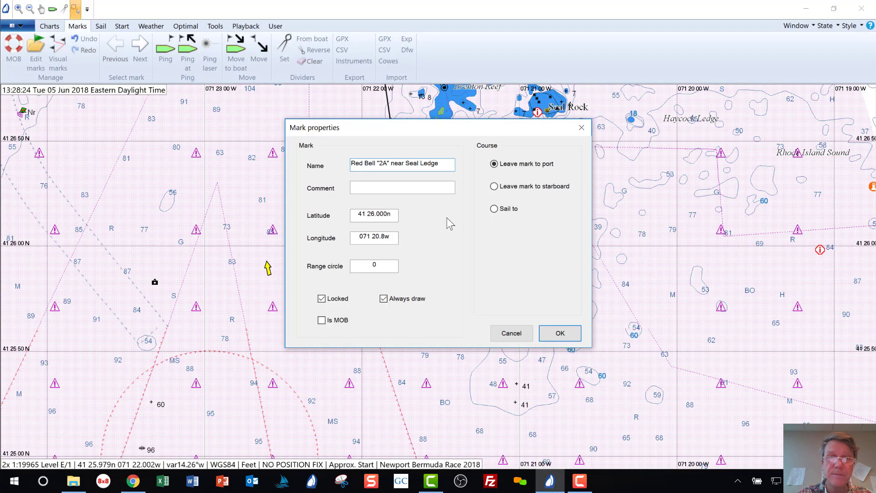
click(558, 331)
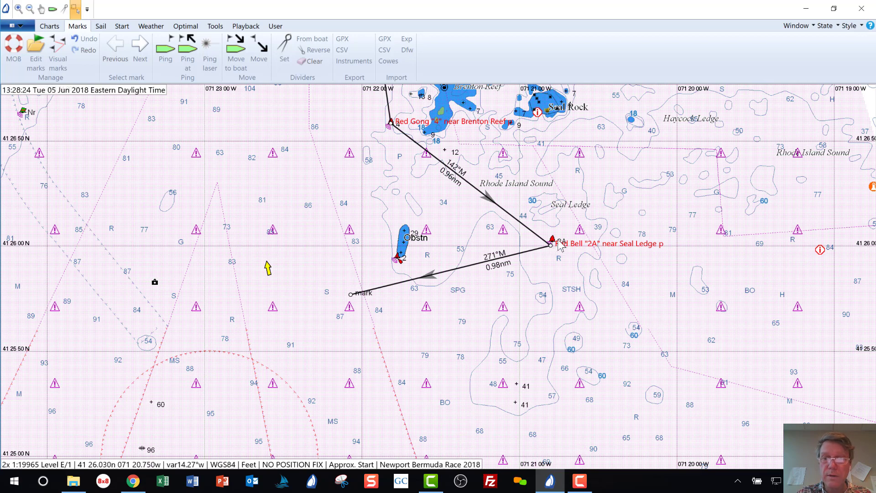
Step: Unlock the Red Bell "2A" near Seal Ledge mark in its properties
scroll(638, 275, up, 2)
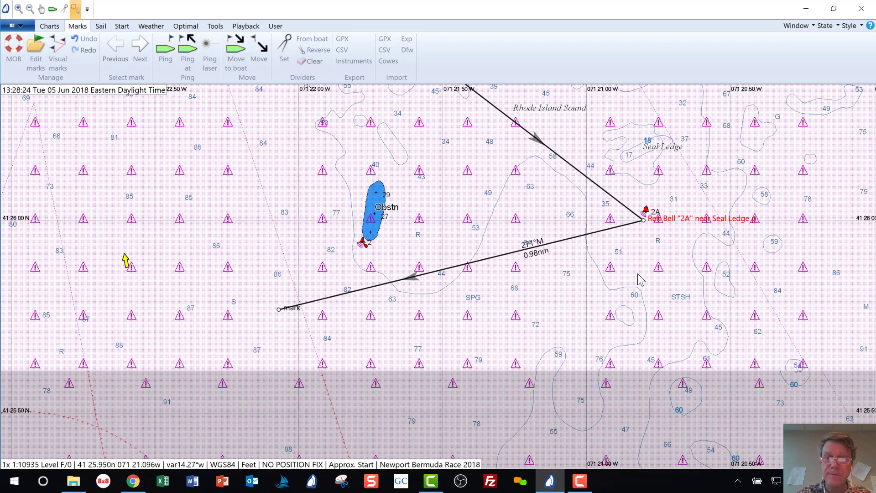
scroll(638, 274, up, 1)
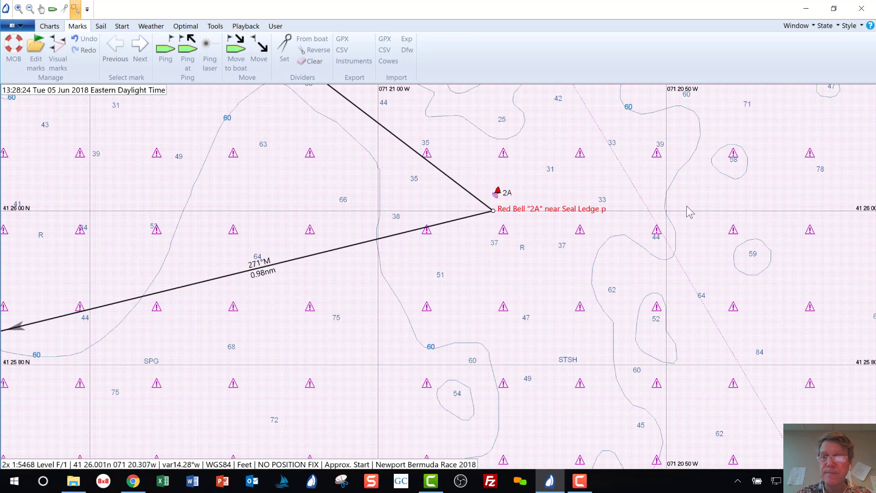
right_click(494, 212)
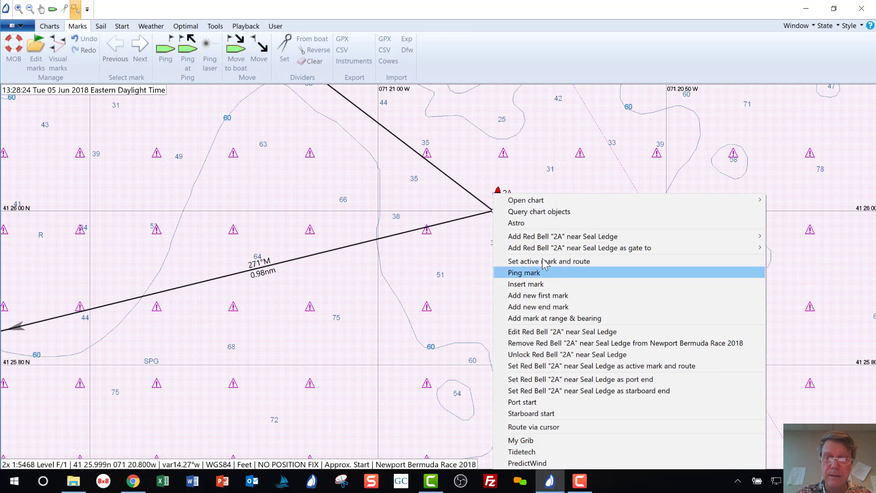
click(639, 332)
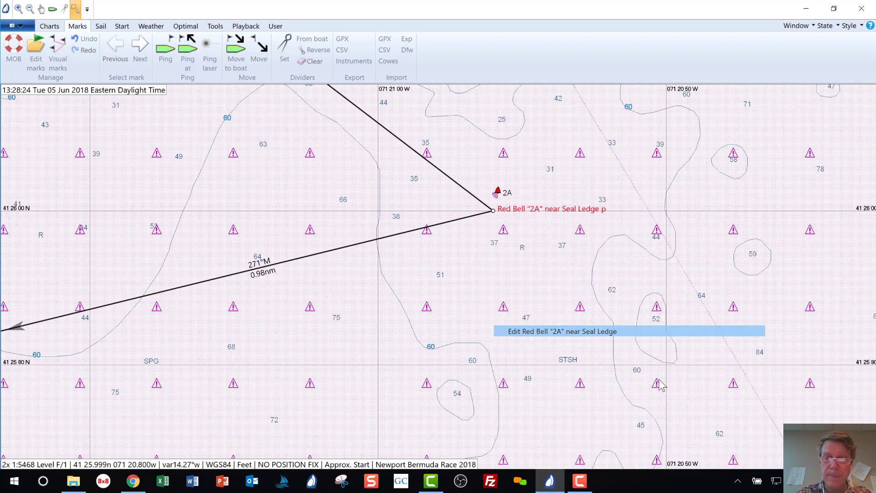
click(327, 300)
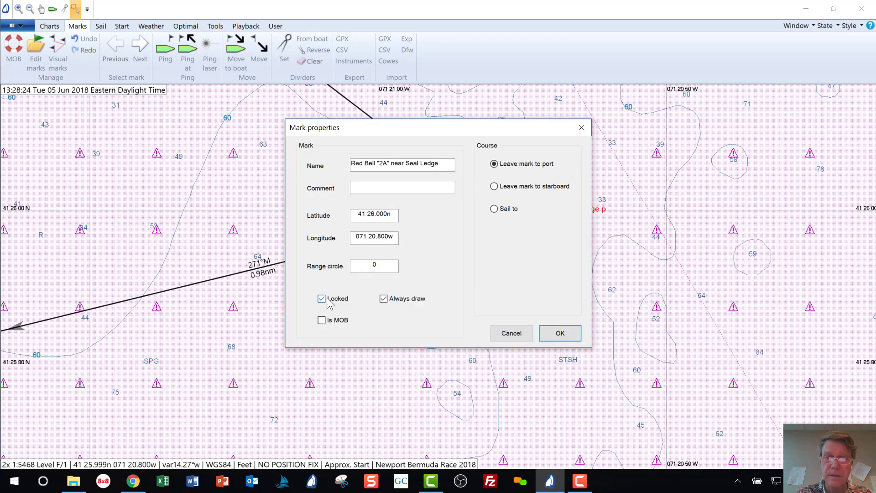
click(559, 333)
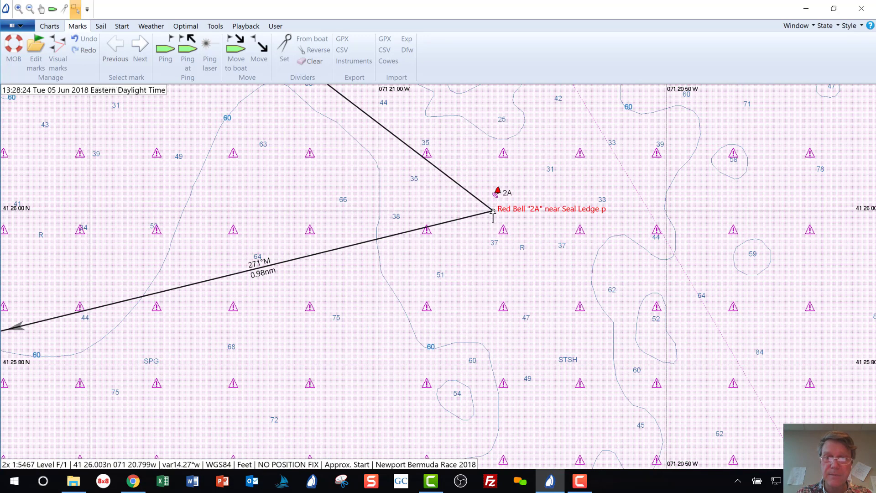
Step: Move the Red Bell "2A" mark onto the charted 2A buoy and lock it there
drag(493, 211, 496, 192)
right_click(497, 193)
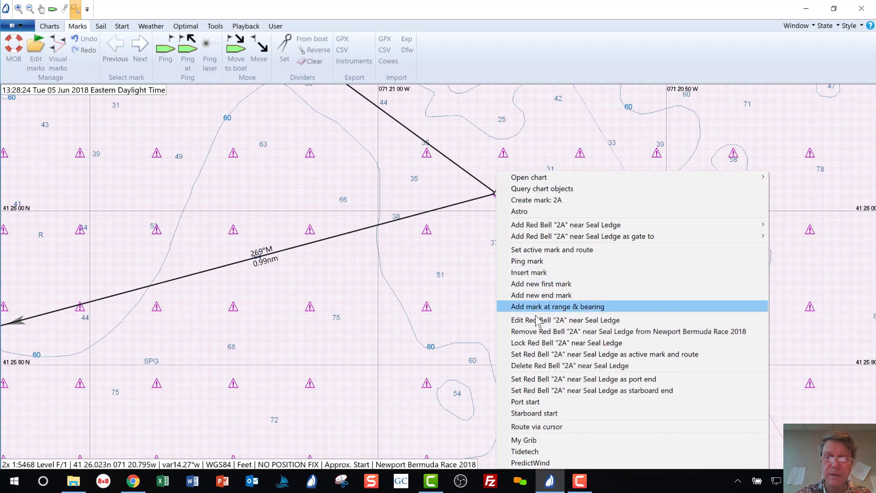
click(542, 343)
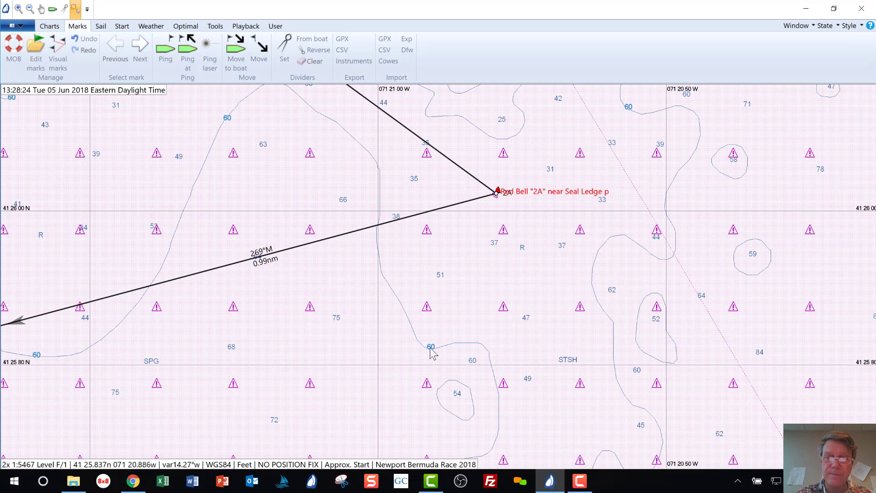
Step: Check the next course mark in the Sailing Instructions and name the route's unnamed end mark North Rock Beacon
key(alt+Tab)
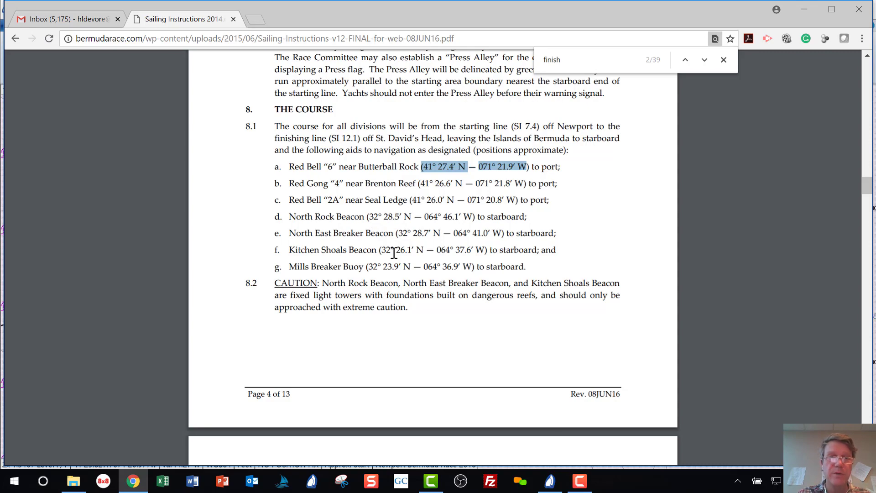
key(alt+Tab)
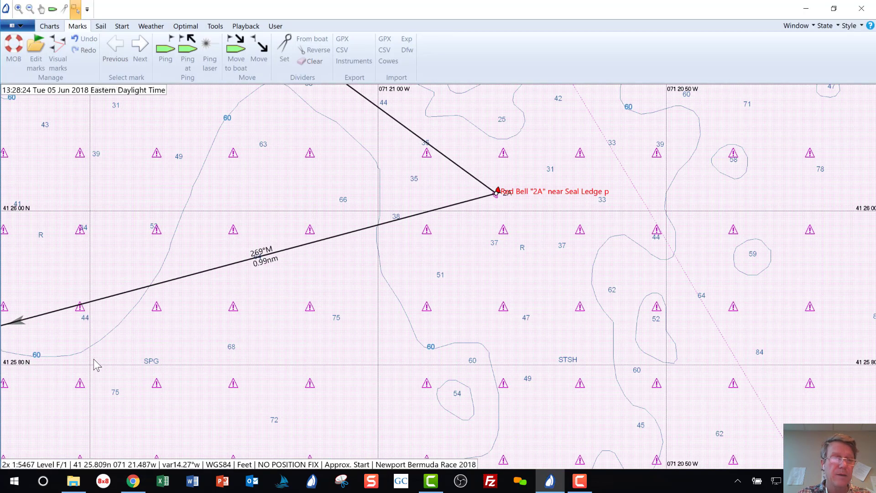
key(Left)
key(Left)
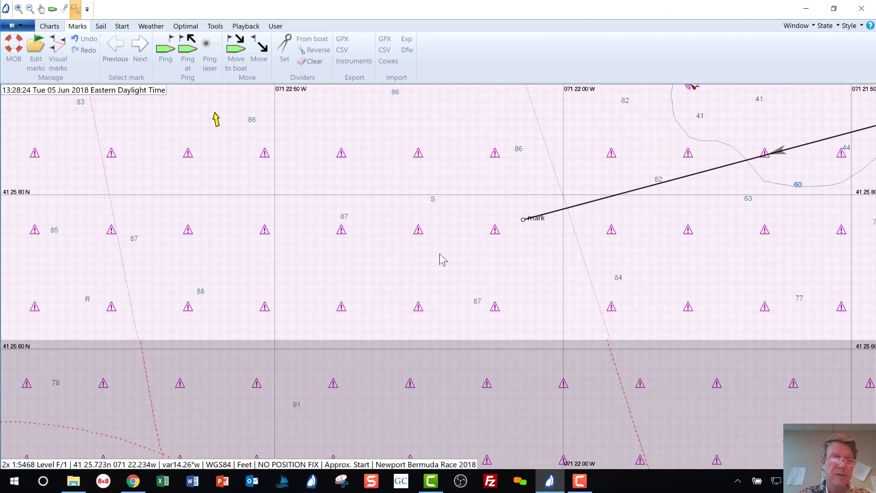
right_click(523, 223)
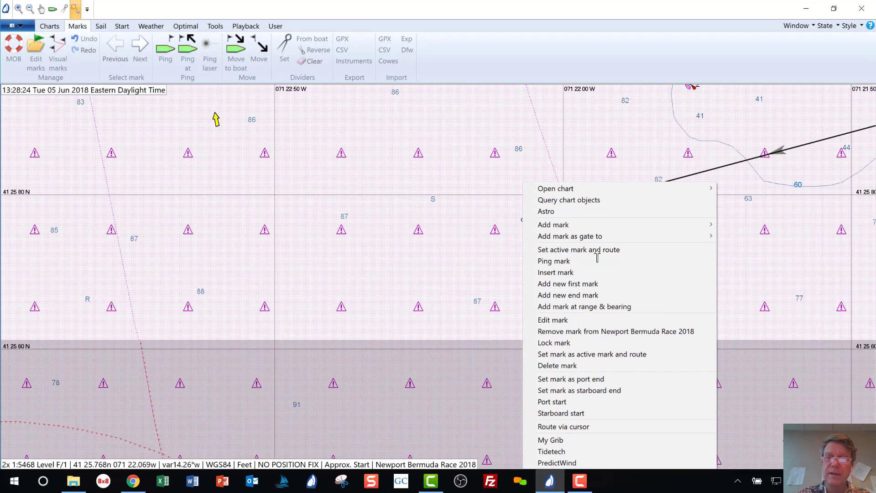
click(551, 319)
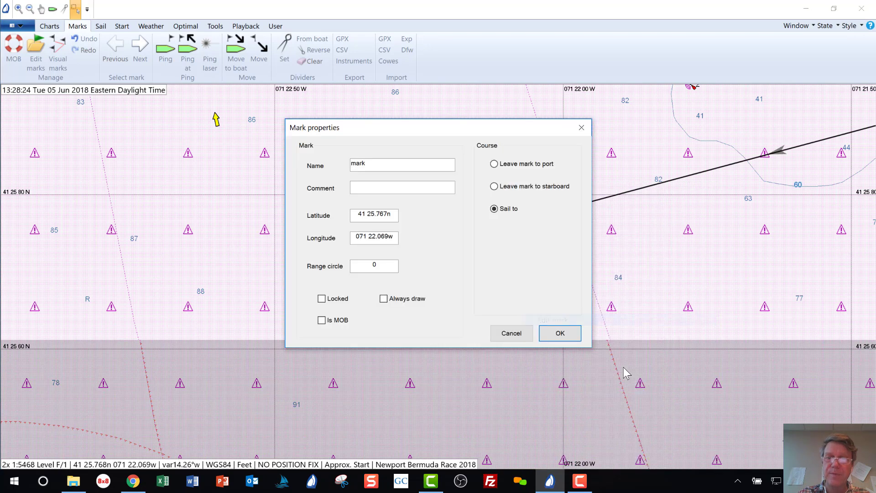
double_click(367, 164)
text(North Rock Beacon)
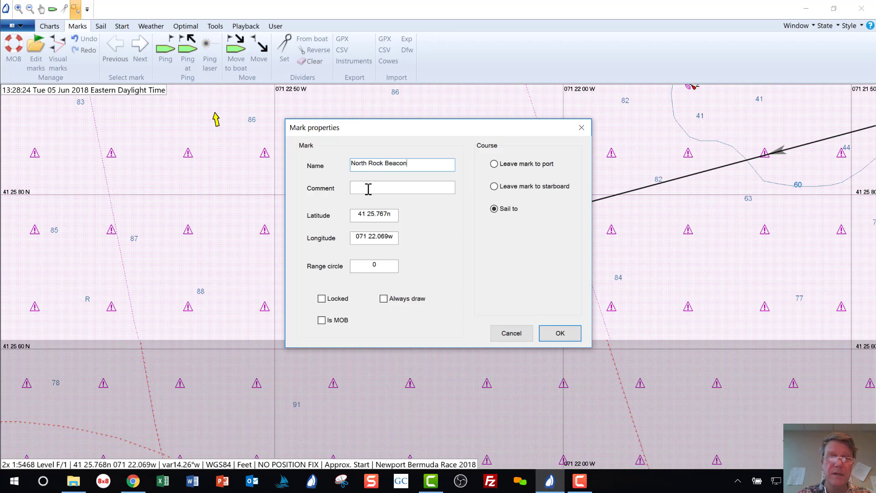
Step: Set North Rock Beacon's latitude to 32 28.5n, as given in the Sailing Instructions
key(alt+Tab)
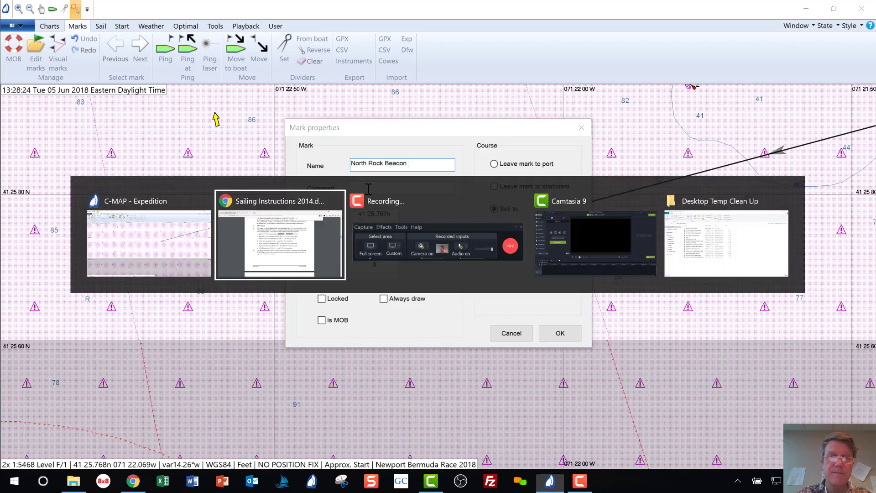
key(alt+Tab)
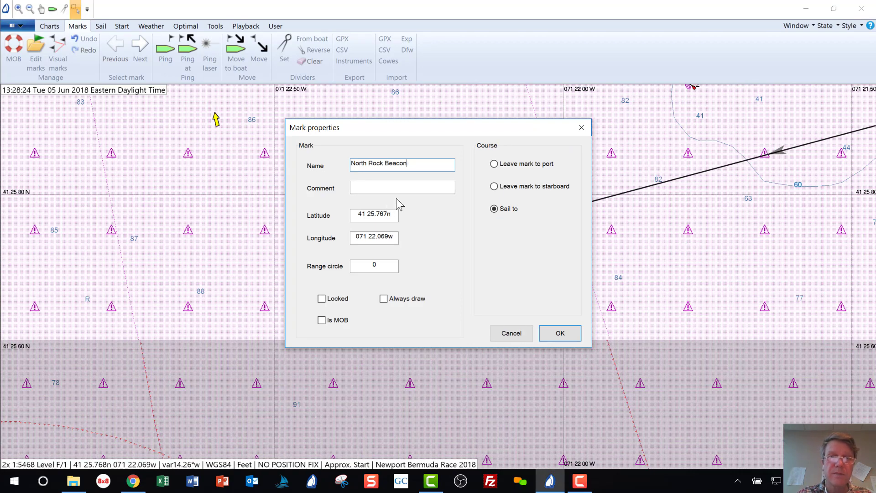
key(alt+Tab)
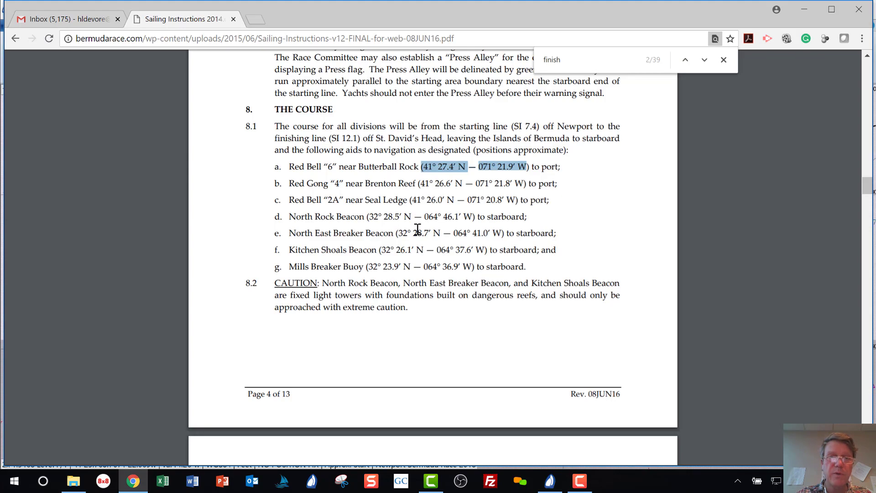
key(alt+Tab)
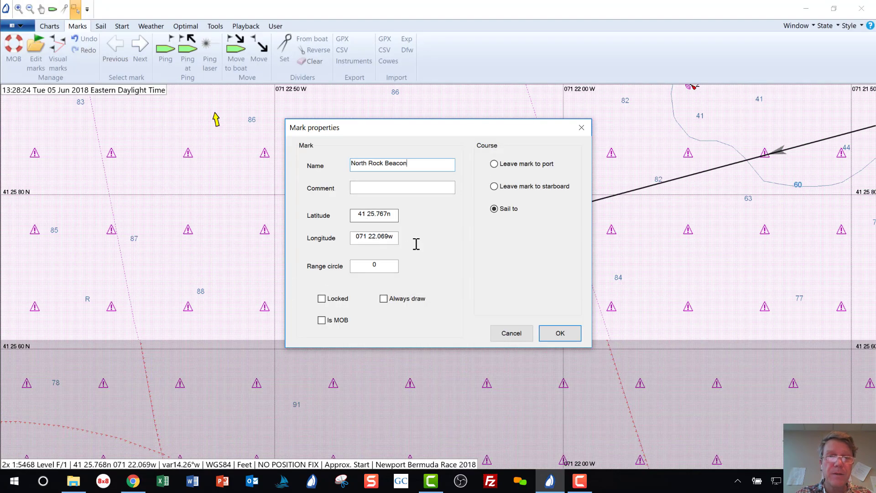
key(Tab)
text(32)
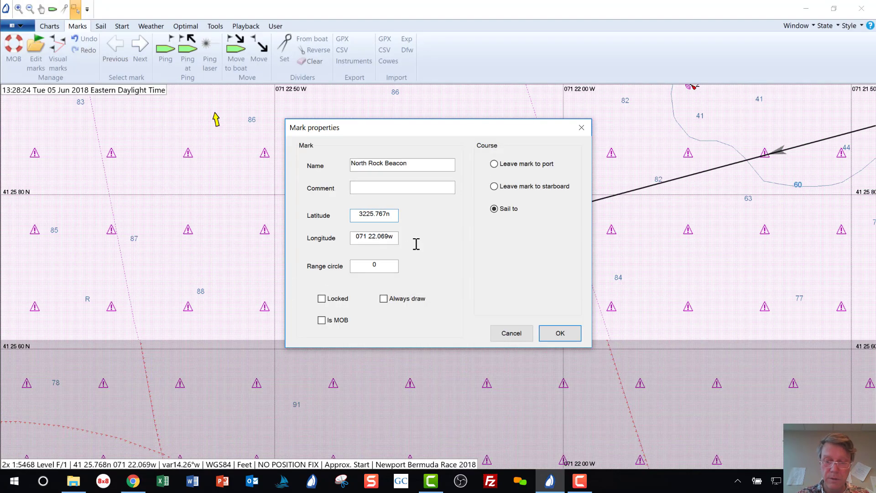
key(alt+Tab)
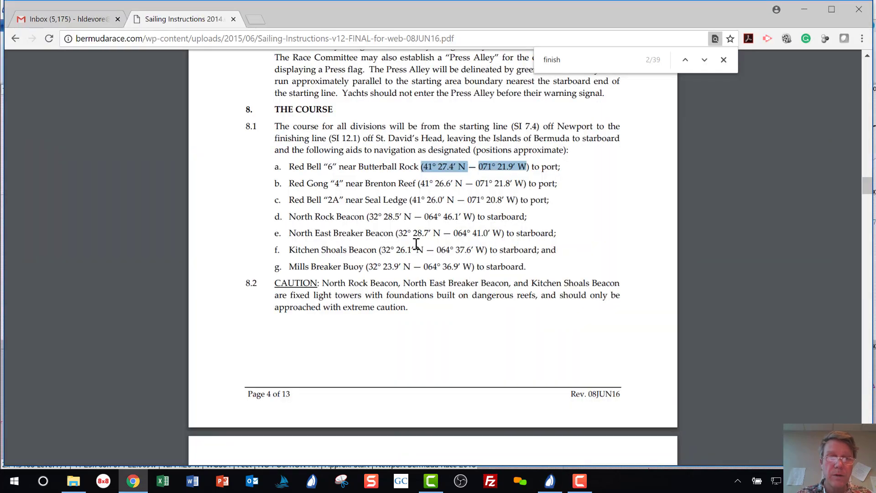
key(alt+Tab)
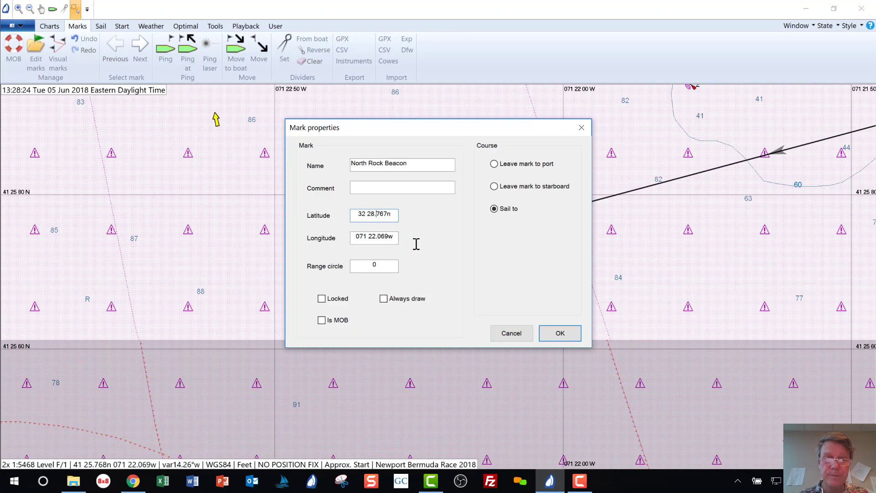
text(5)
key(Tab)
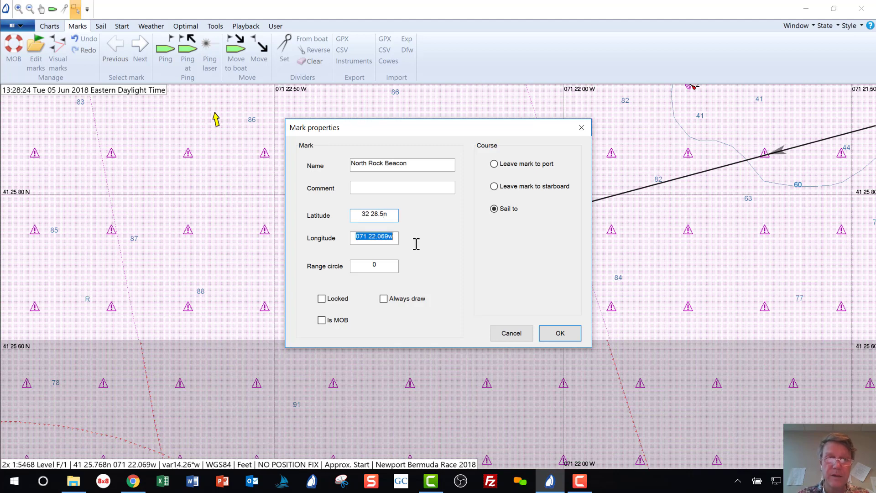
Step: Set North Rock Beacon's longitude to 064 46.1w, as given in the Sailing Instructions
key(alt+Tab)
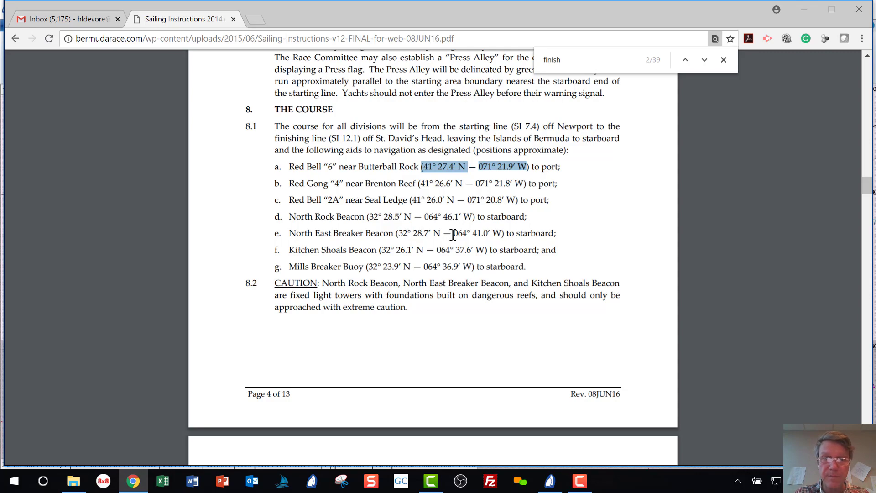
key(alt+Tab)
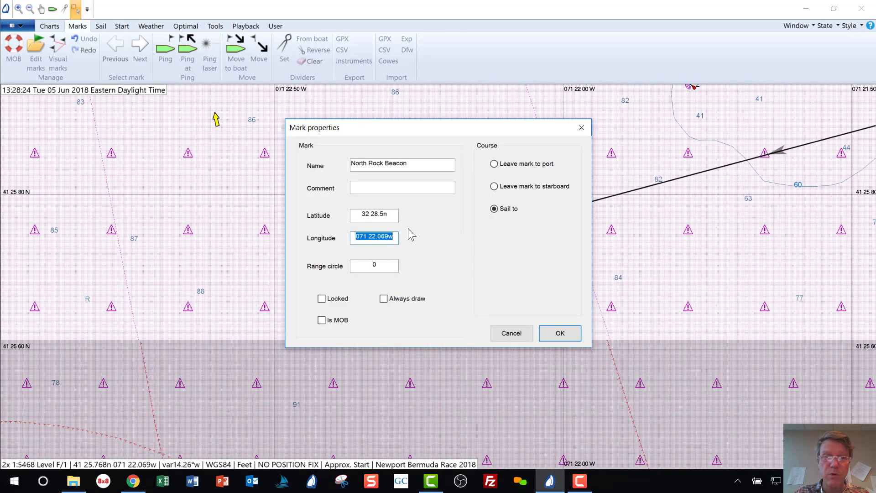
click(368, 236)
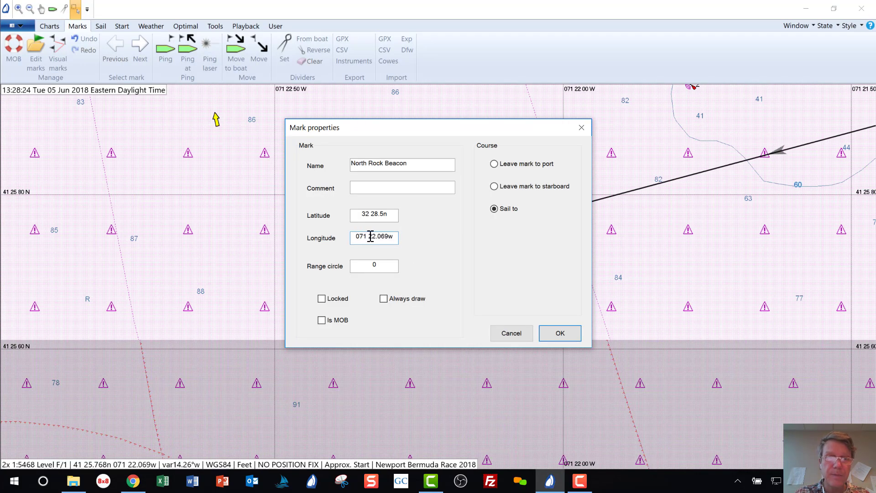
key(BackSpace)
key(BackSpace)
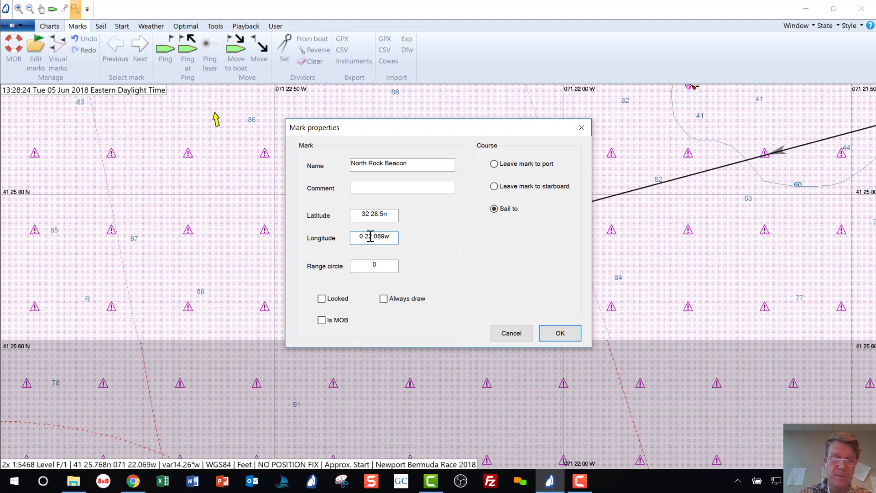
text(64)
key(shift+Tab)
key(Right)
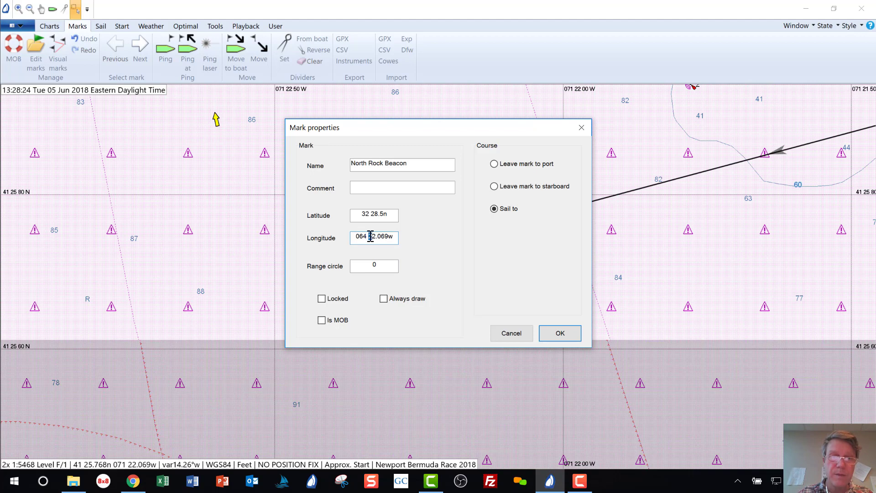
text(46)
key(Right)
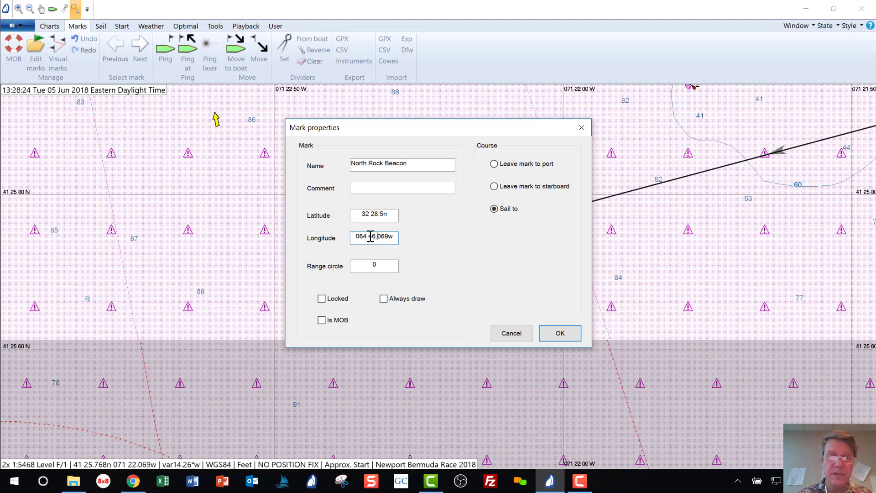
key(shift+Right)
key(shift+Right)
key(shift+Right)
text(1)
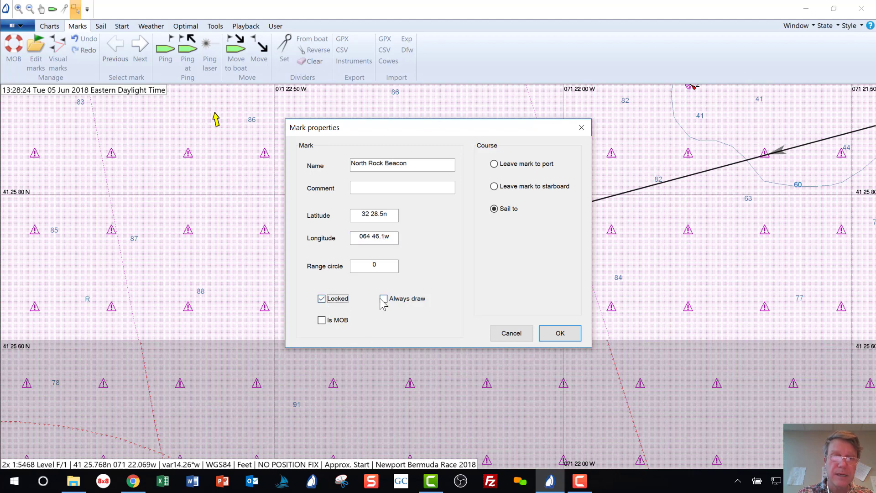
Step: Have North Rock Beacon always drawn, unlocked and left to starboard per the Sailing Instructions, and apply its properties
click(383, 299)
click(321, 298)
click(494, 186)
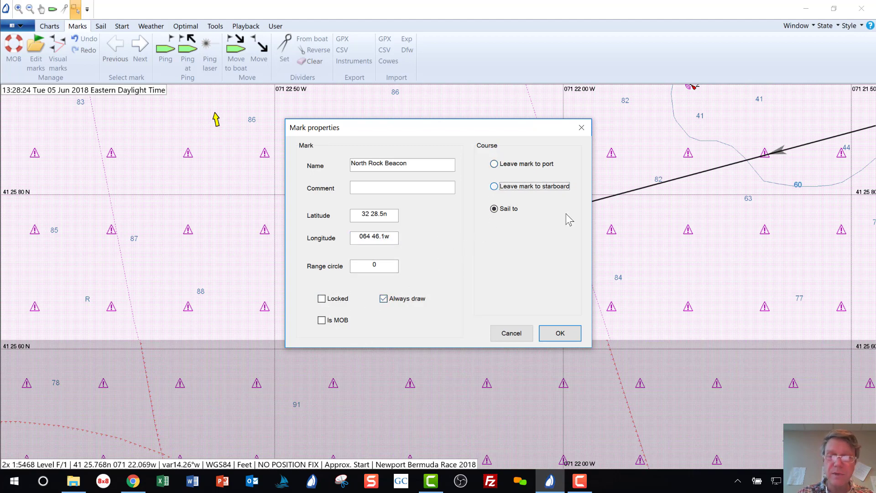
key(alt+Tab)
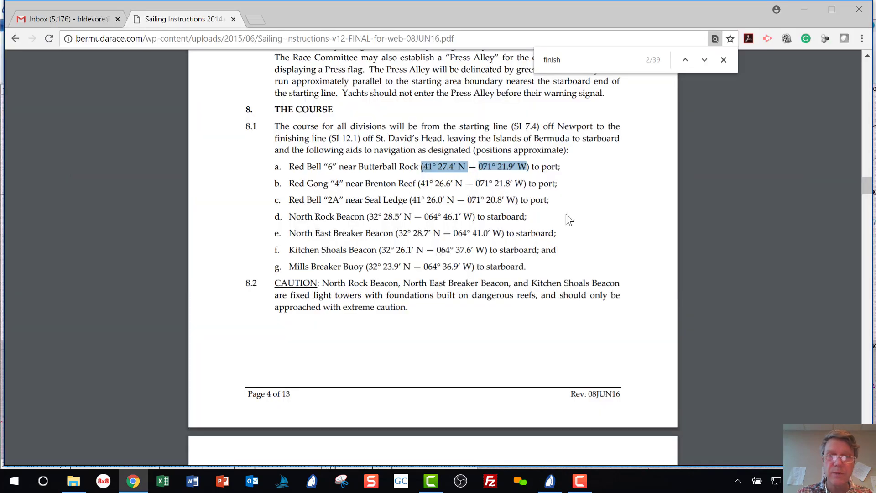
key(alt+Tab)
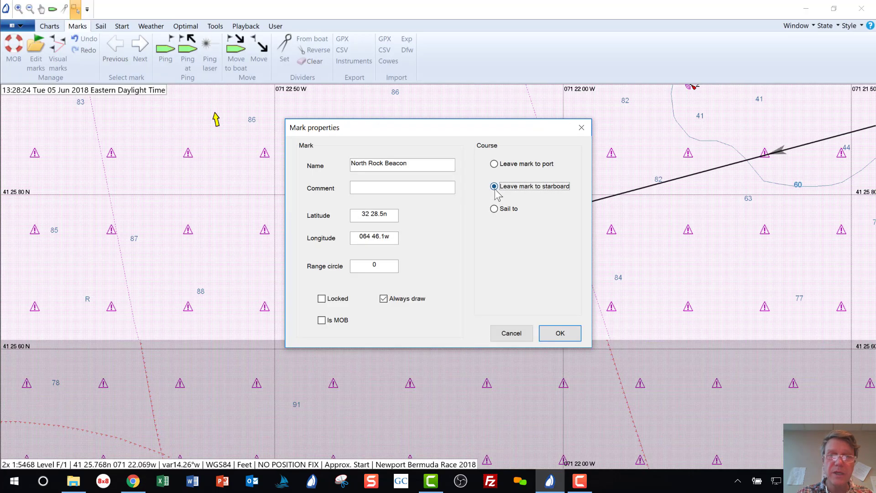
click(560, 333)
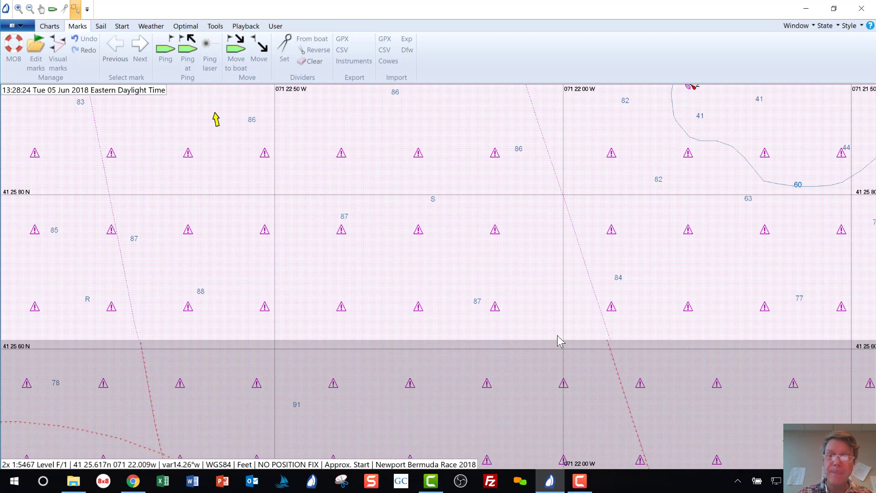
scroll(561, 341, down, 2)
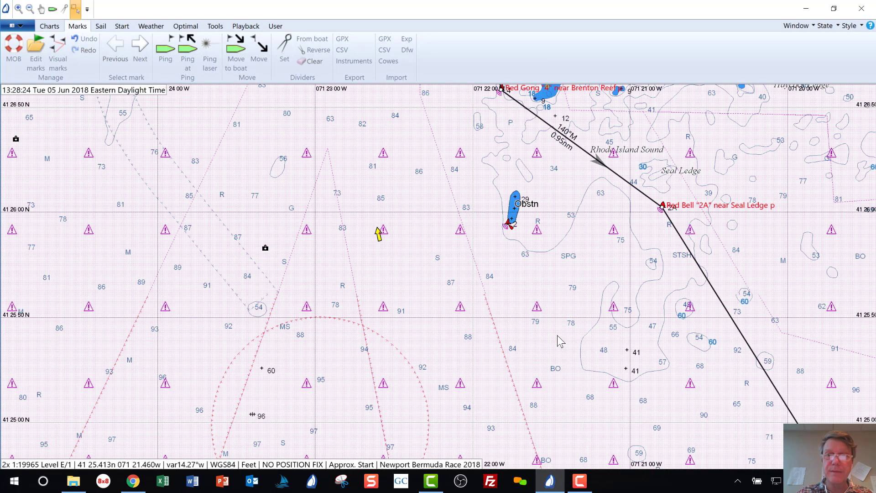
scroll(561, 341, down, 1)
scroll(561, 341, down, 1)
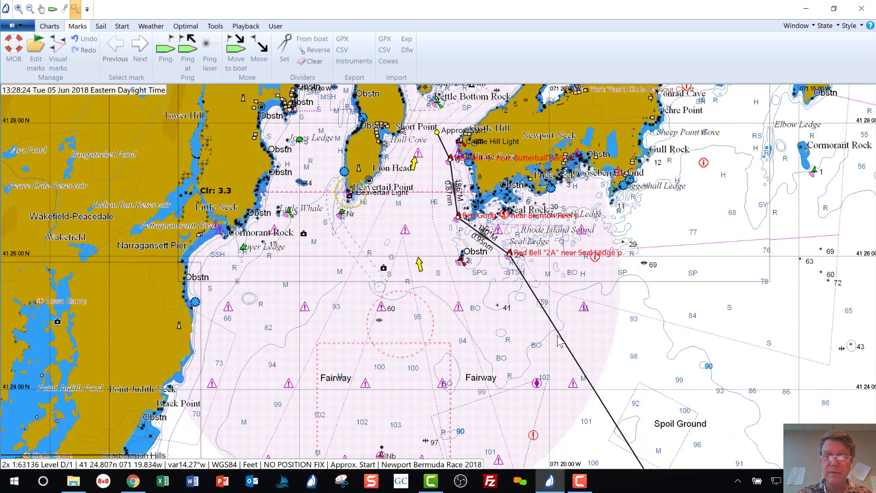
Step: Follow the long route leg on the chart from Seal Ledge off Newport to its end at Bermuda
scroll(561, 341, down, 3)
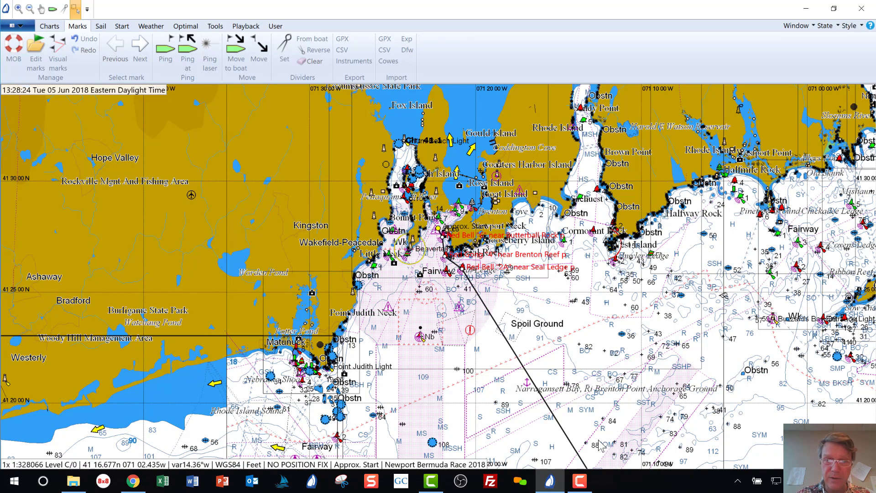
scroll(578, 415, down, 1)
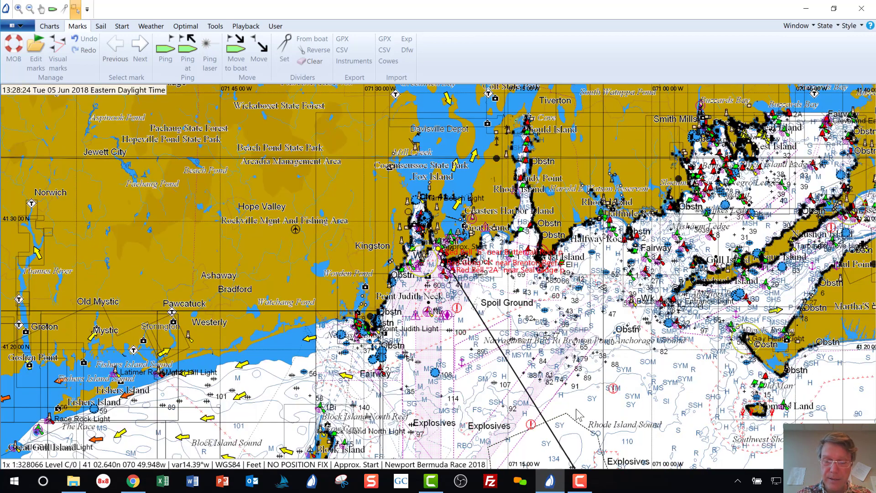
click(577, 431)
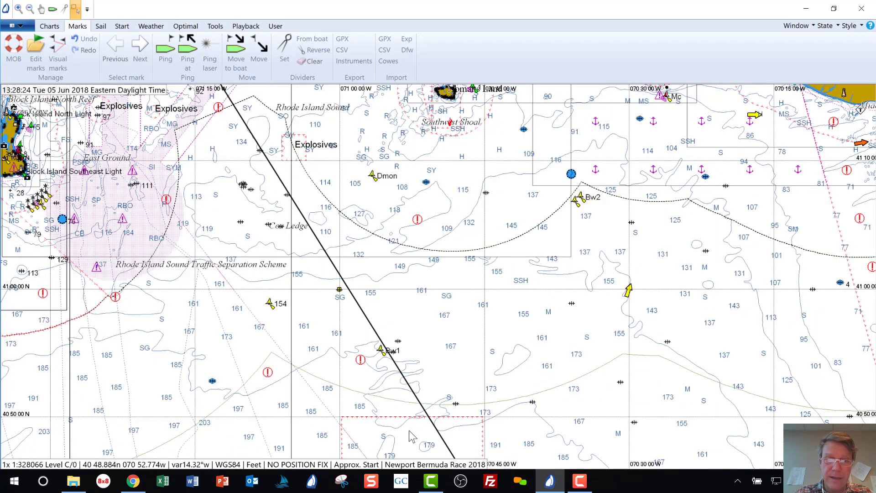
click(409, 430)
click(557, 412)
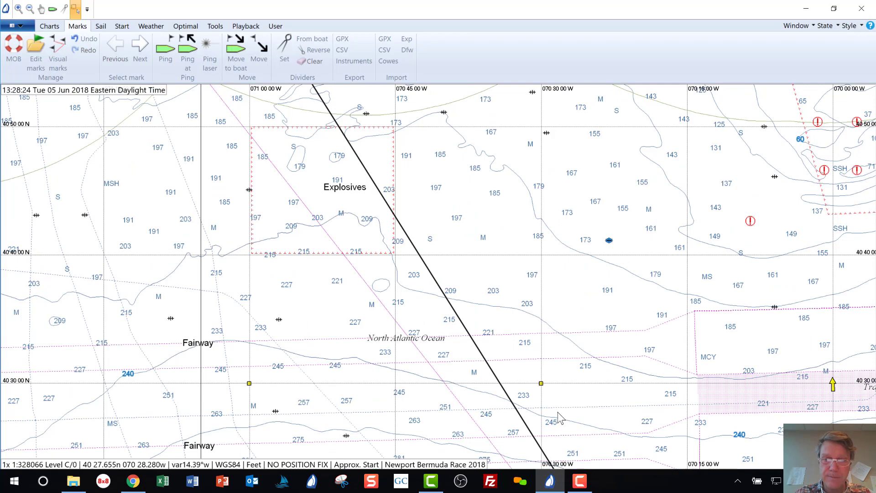
scroll(558, 413, down, 1)
scroll(559, 413, down, 2)
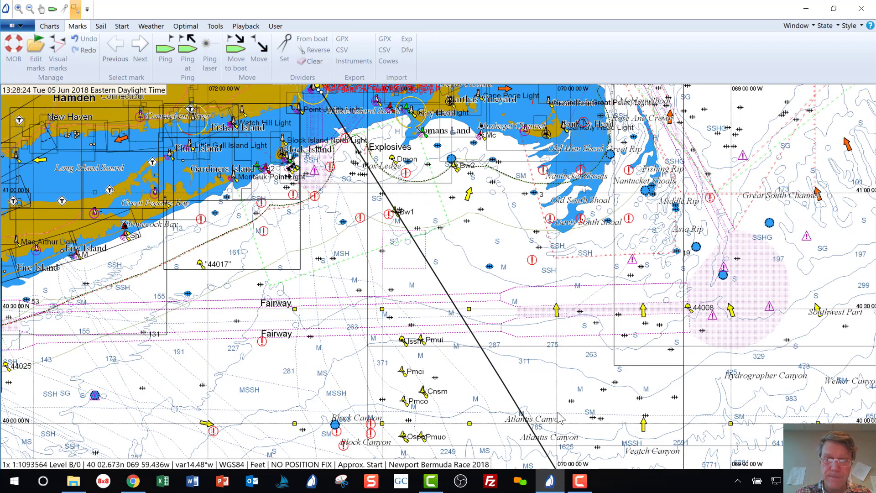
scroll(561, 418, down, 1)
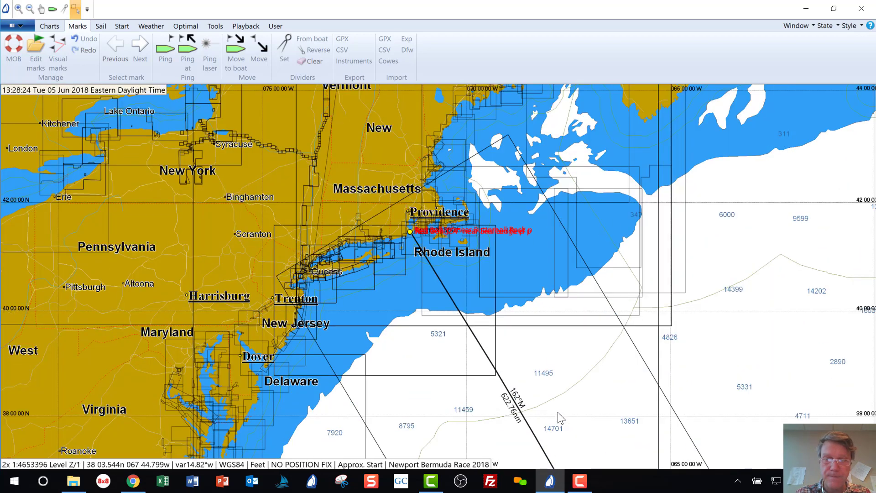
scroll(560, 418, down, 1)
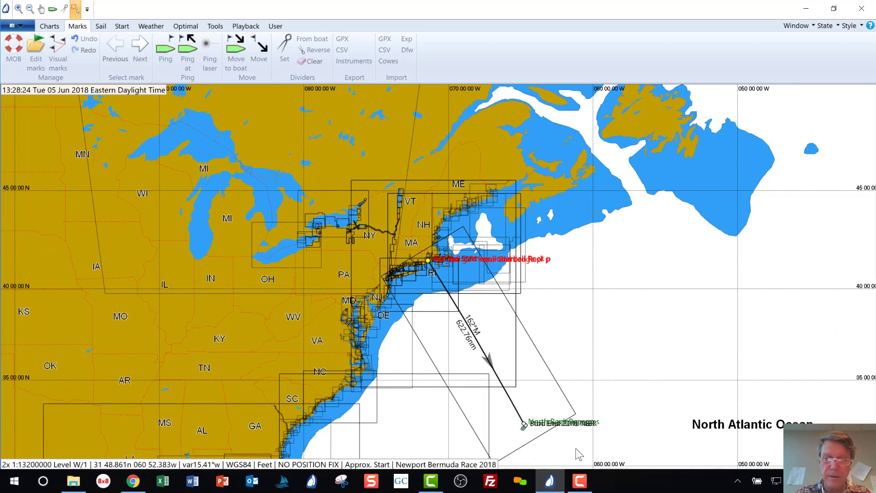
drag(576, 448, 476, 392)
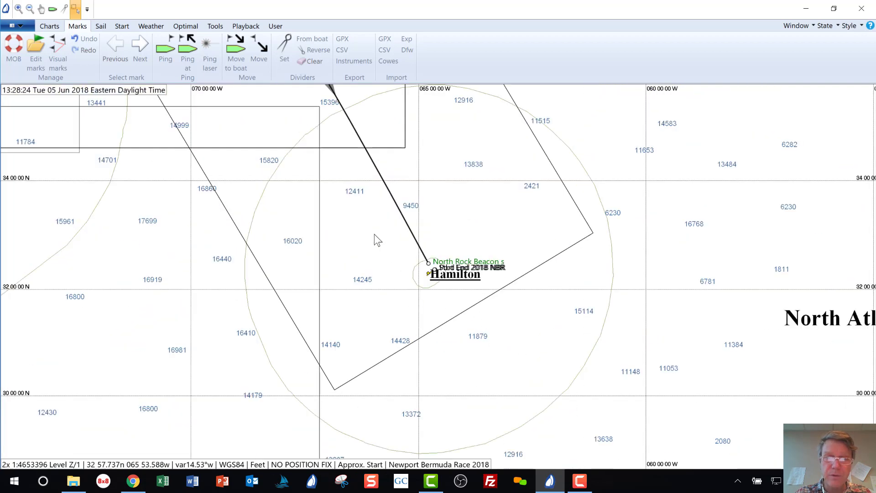
Step: Examine the charted reefs around North Rock Beacon and the waters east of it towards North East Breakers
drag(374, 234, 467, 293)
scroll(462, 299, up, 2)
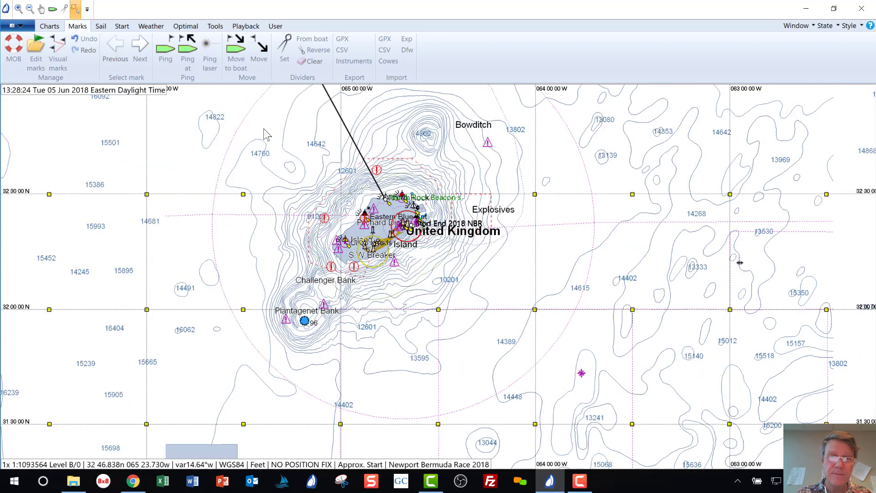
scroll(532, 348, up, 1)
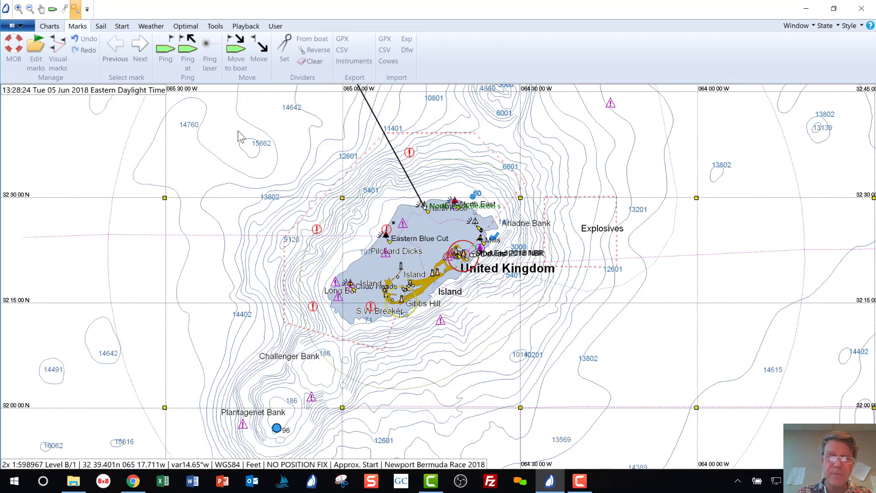
scroll(528, 332, up, 1)
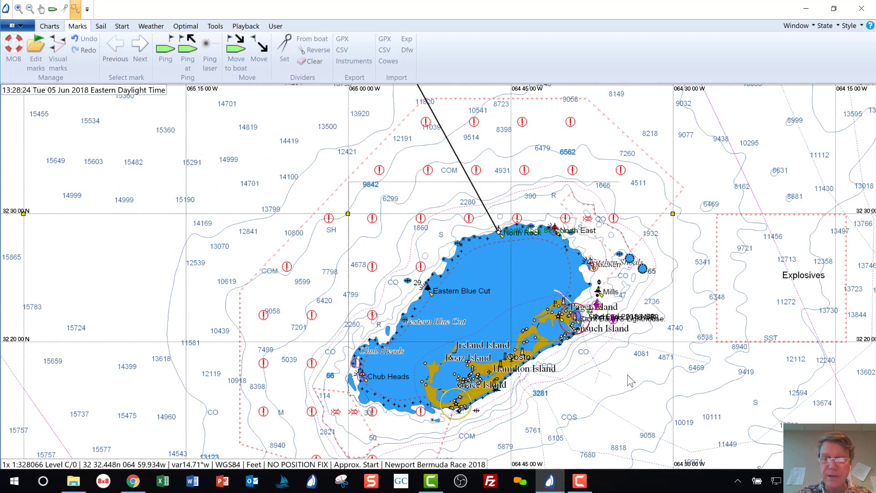
scroll(627, 377, up, 1)
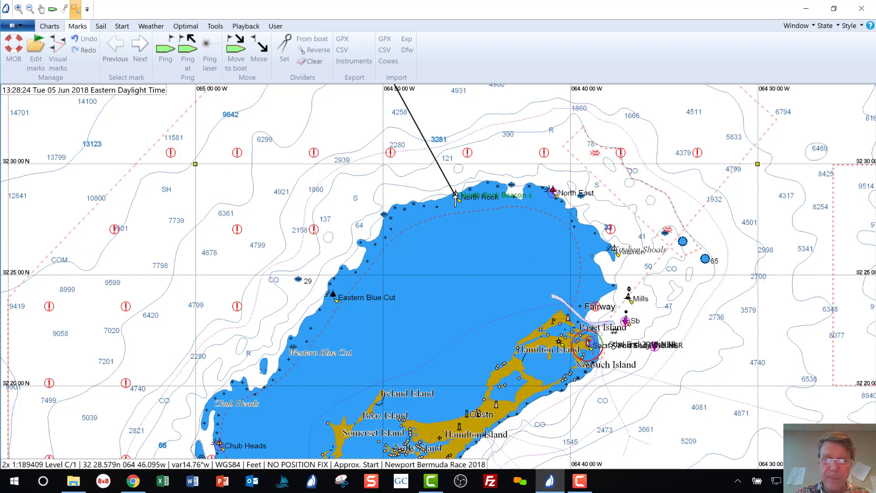
scroll(455, 201, up, 1)
scroll(476, 159, up, 1)
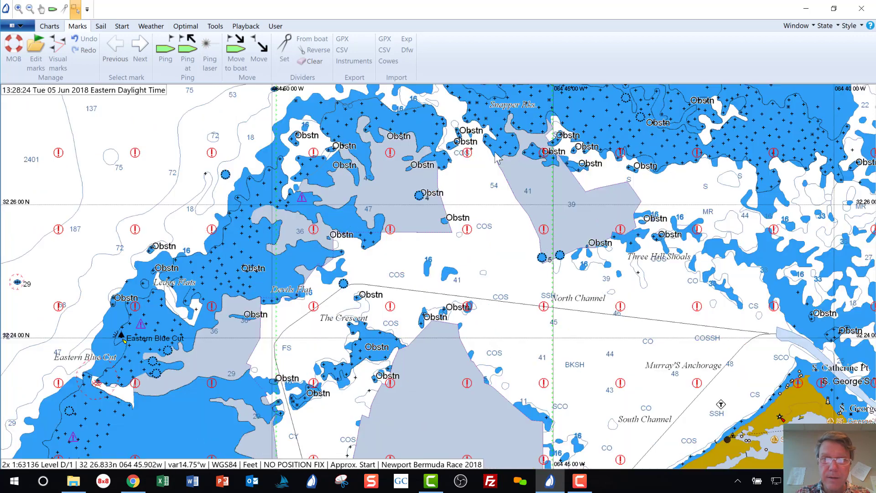
click(280, 117)
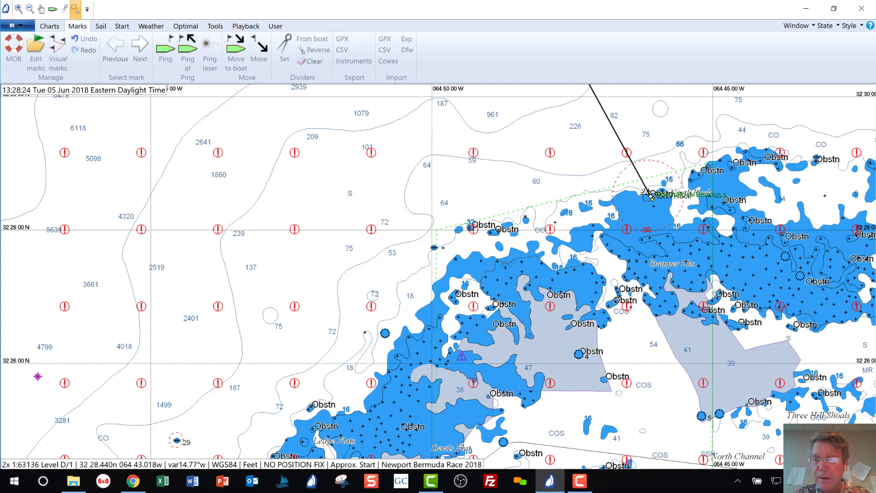
click(827, 206)
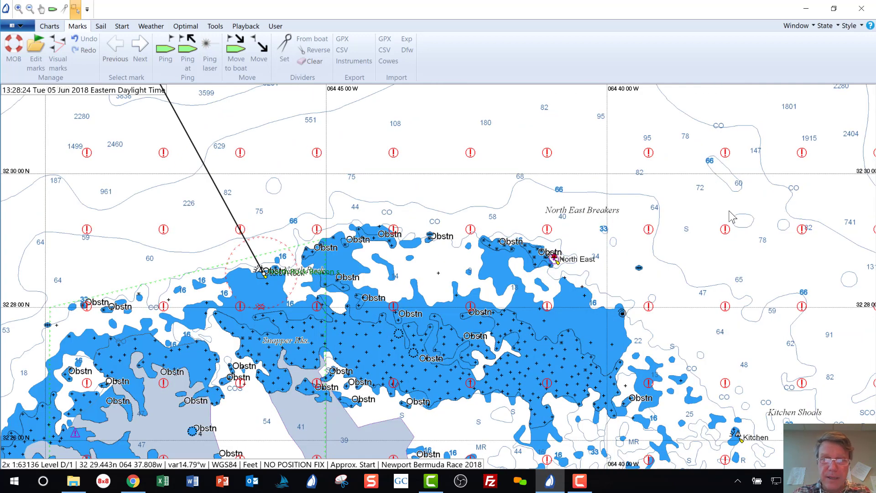
Step: Check the next course mark in the Sailing Instructions and insert a mark on the route leg just northwest of North Rock Beacon
key(alt+Tab)
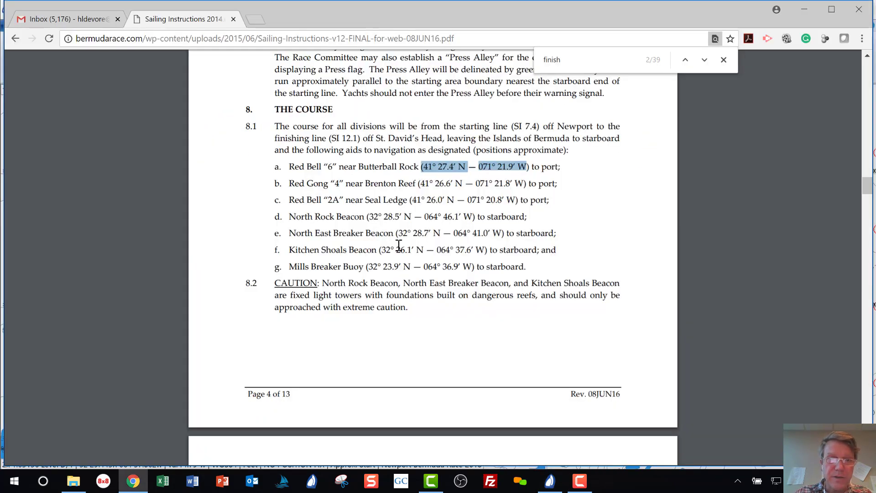
key(alt+Tab)
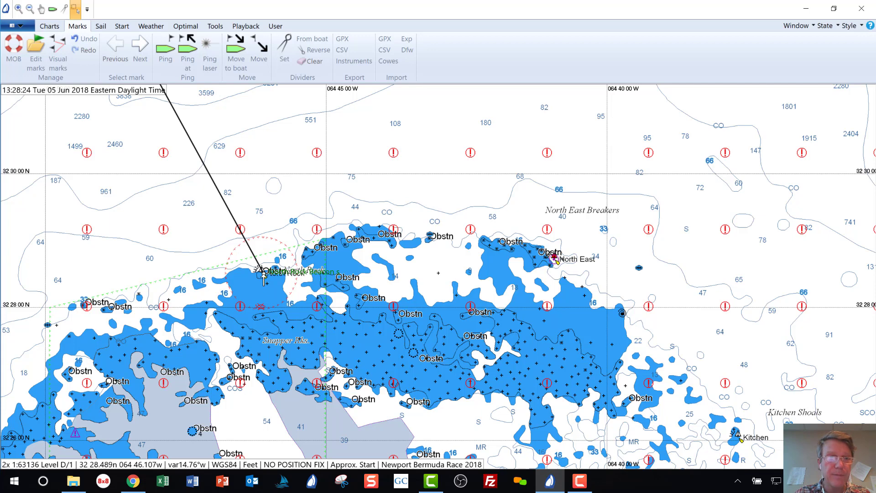
right_click(245, 239)
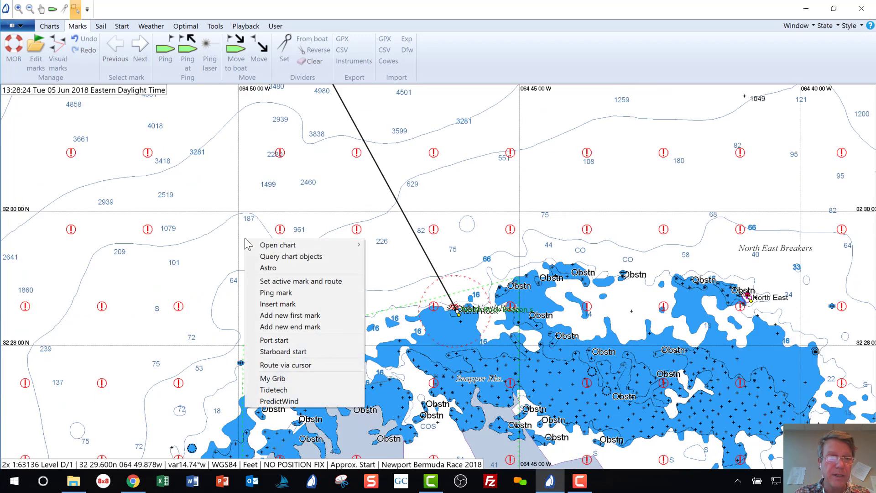
right_click(425, 252)
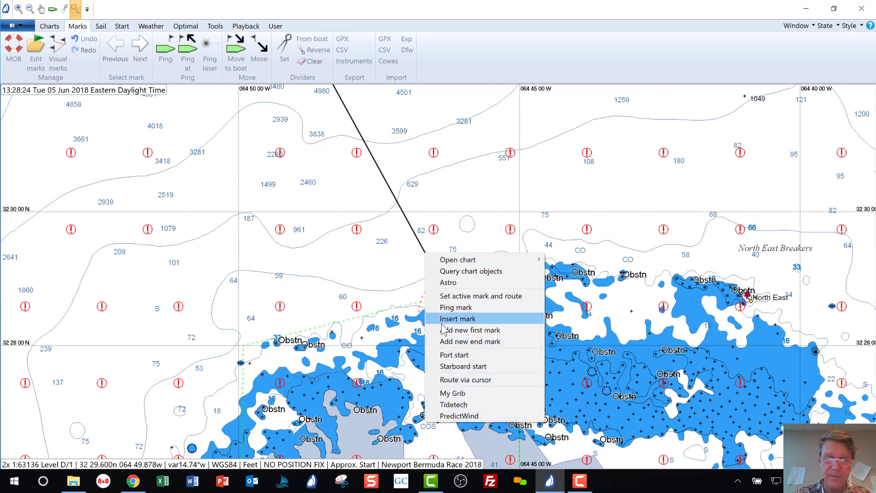
click(442, 322)
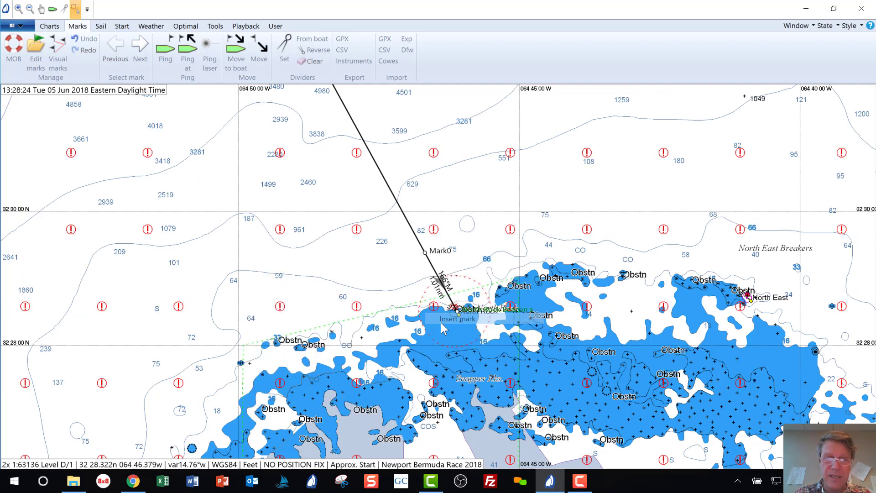
Step: Name the newly inserted route mark Northeast Breaker Beacon, checking its name in the Sailing Instructions
right_click(425, 255)
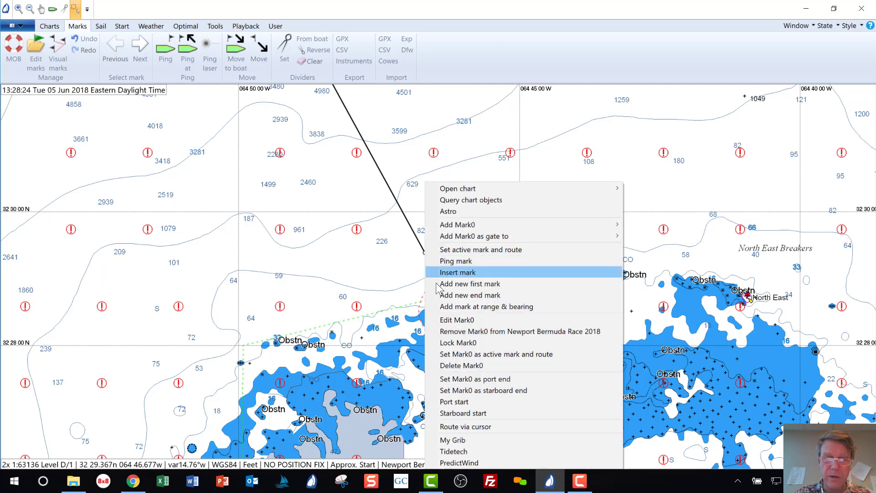
click(455, 321)
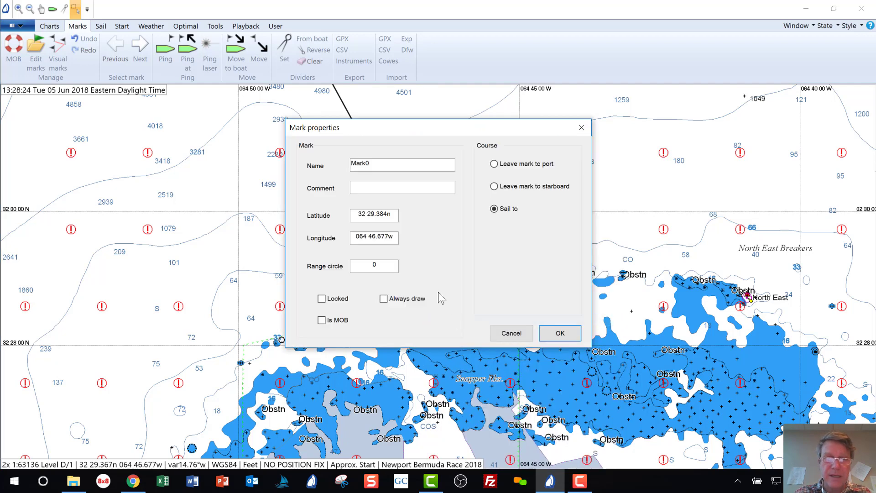
key(alt+Tab)
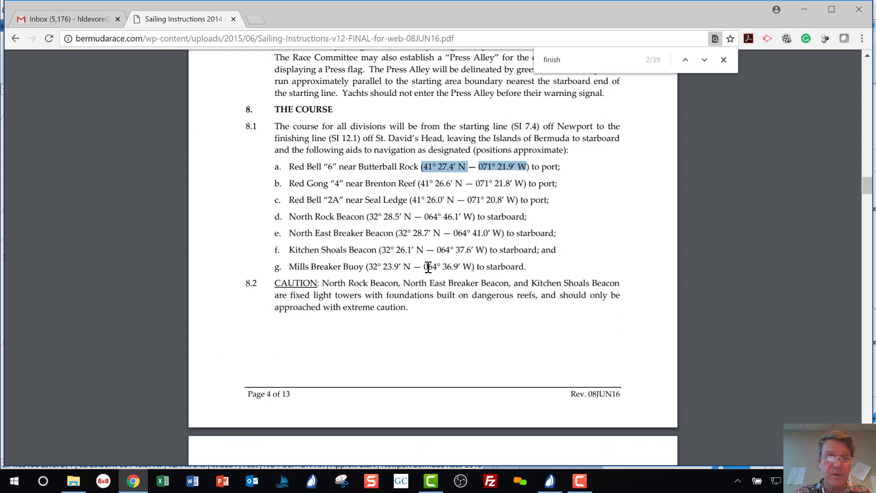
key(alt+Tab)
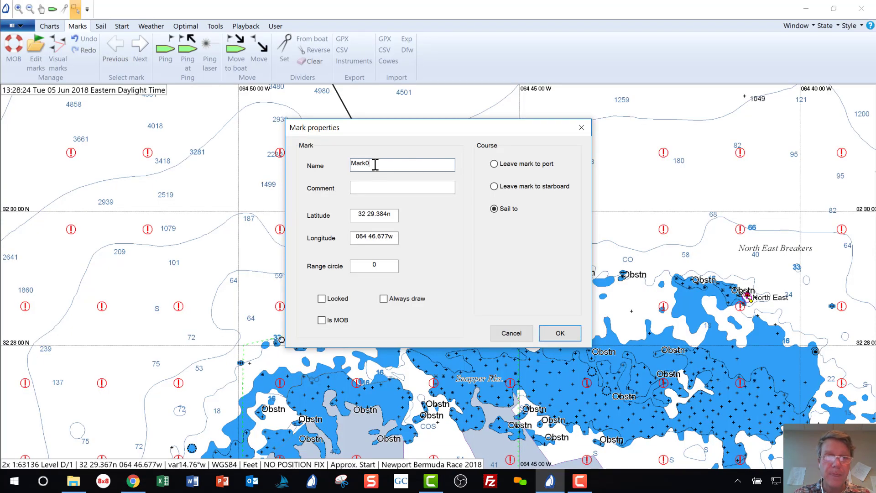
drag(376, 165, 315, 163)
text(Northeast)
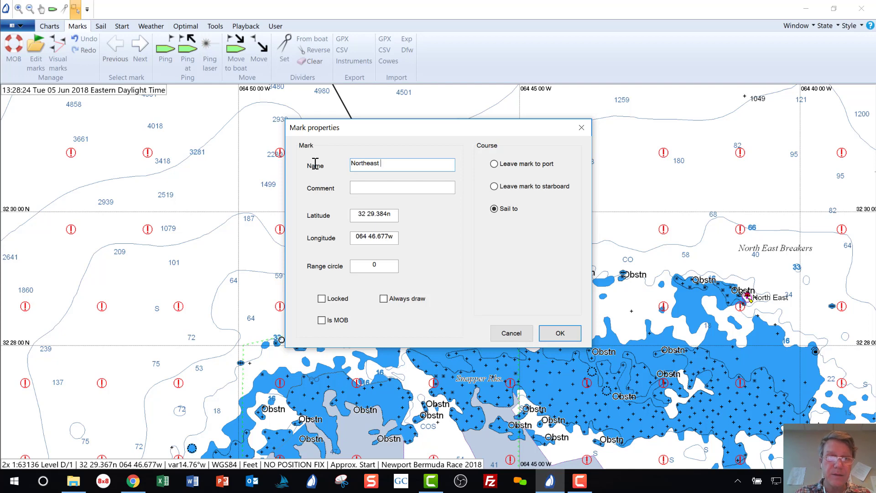
text( Breaker Beacon)
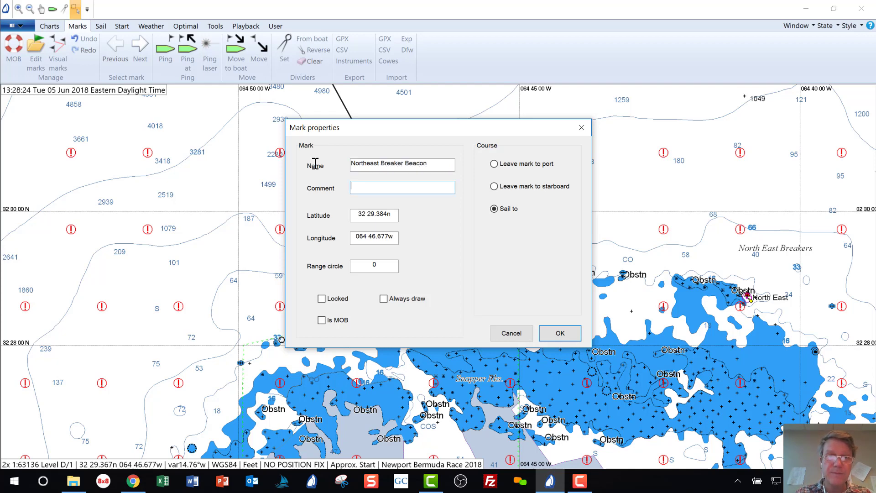
Step: Set Northeast Breaker Beacon's latitude to 32 28.7n, as given in the Sailing Instructions
key(alt+Tab)
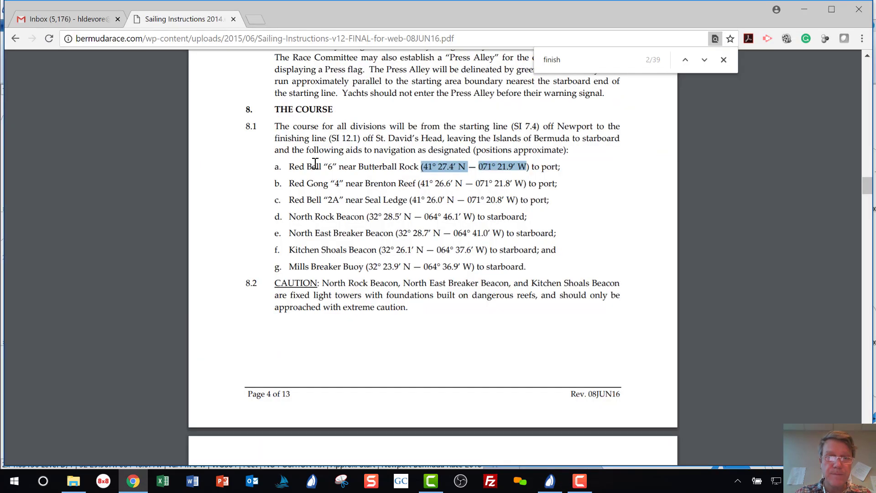
key(alt+Tab)
key(Tab)
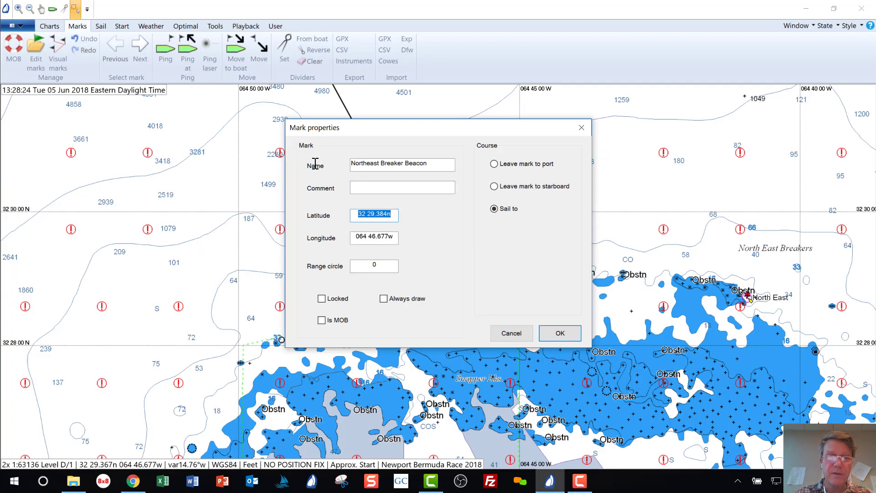
key(Left)
key(Left)
key(Left)
key(Left)
key(Left)
key(shift+Left)
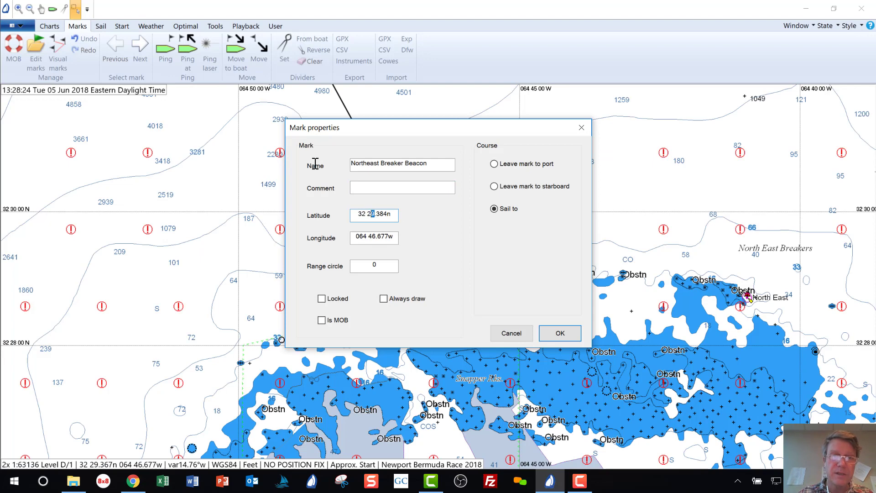
text(8)
key(Tab)
Step: Set Northeast Breaker Beacon's longitude to 064 41.0w and check its entry against the Sailing Instructions
key(alt+Tab)
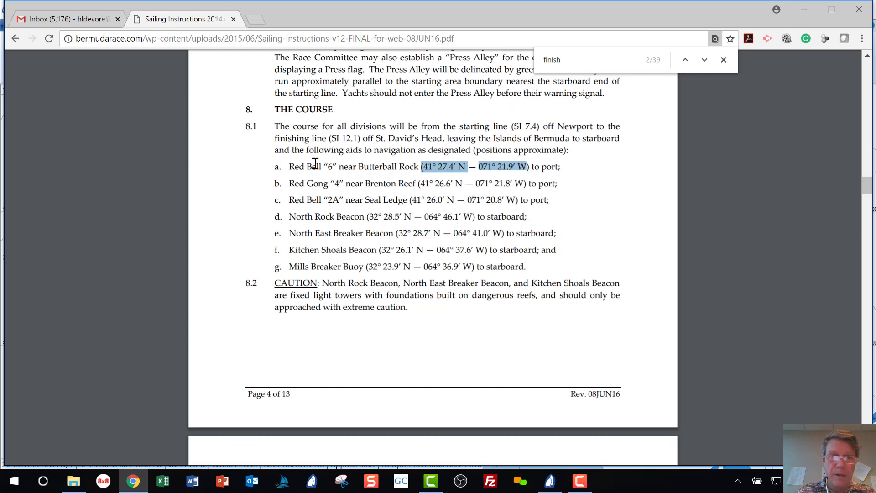
key(alt+Tab)
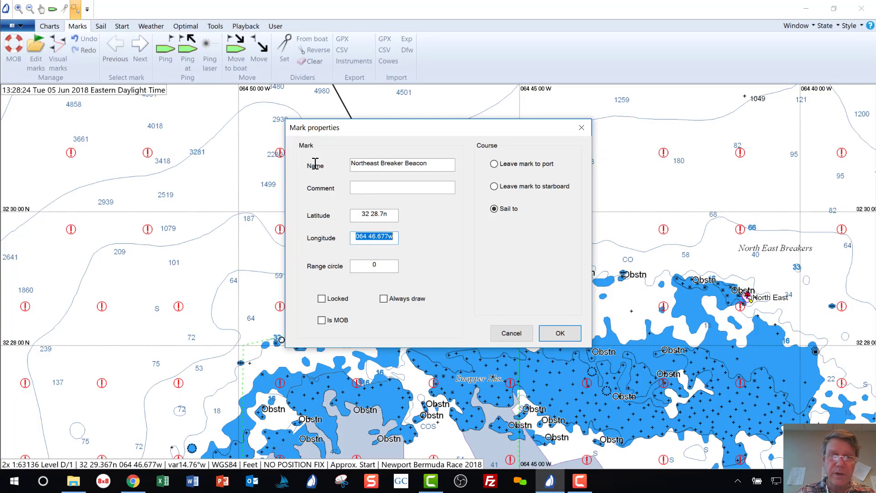
key(Left)
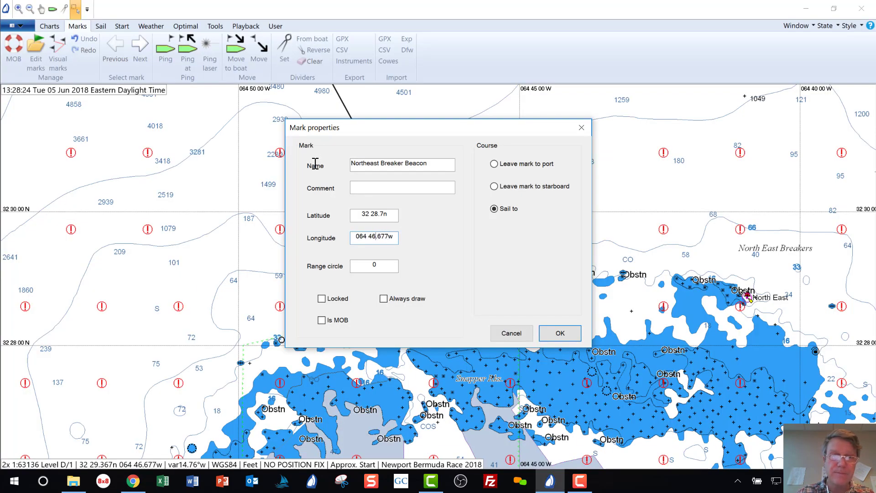
key(BackSpace)
text(1)
key(alt+Tab)
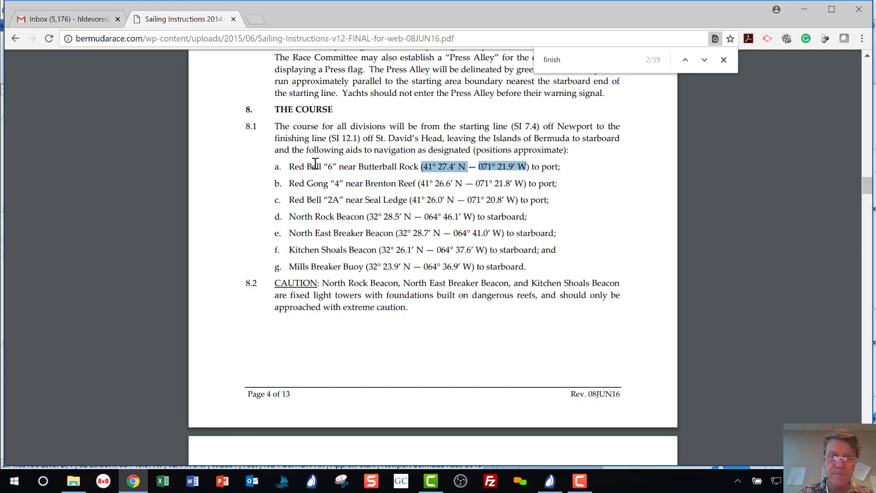
key(alt+Tab)
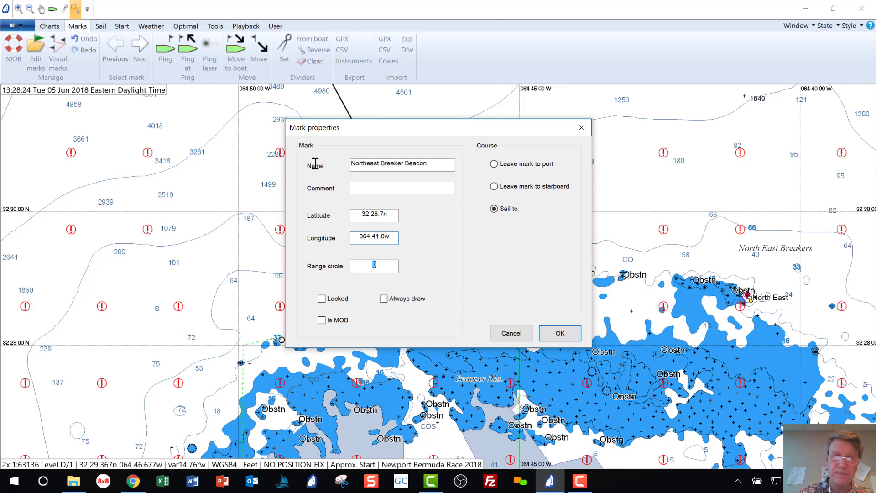
key(alt+Tab)
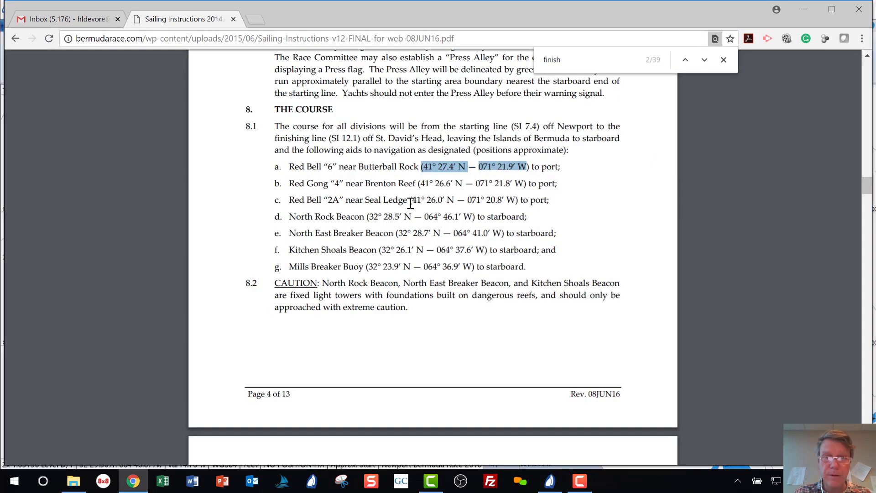
key(alt+Tab)
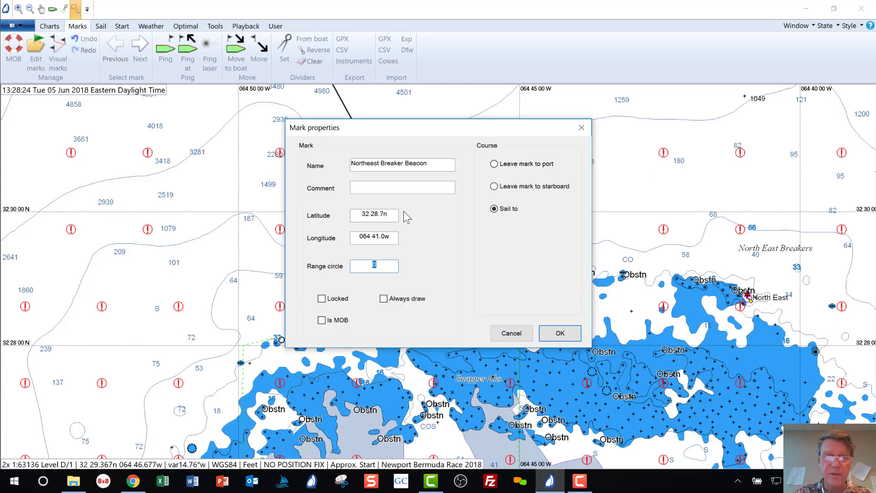
Step: Set the Northeast Breaker Beacon mark to be left to starboard and always drawn, and save its properties
click(496, 187)
click(384, 299)
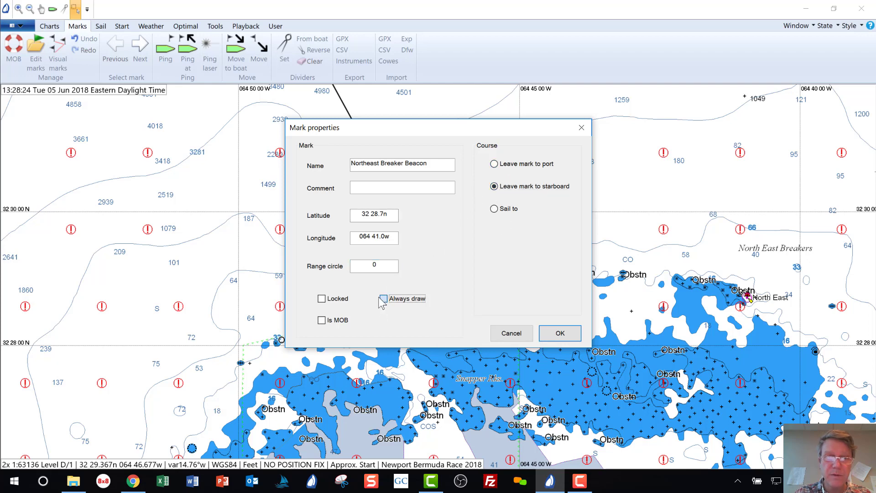
click(565, 337)
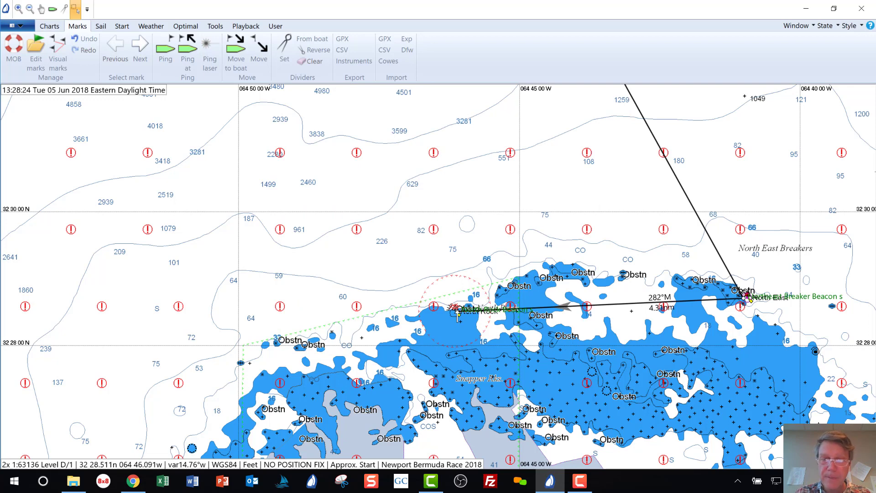
Step: Move Northeast Breaker Beacon below North Rock Beacon in the Newport Bermuda Race 2018 route
right_click(457, 314)
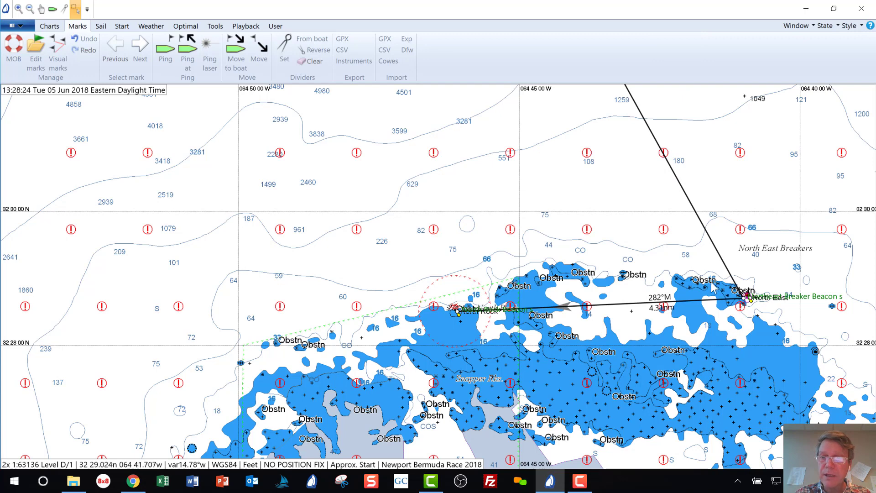
click(36, 47)
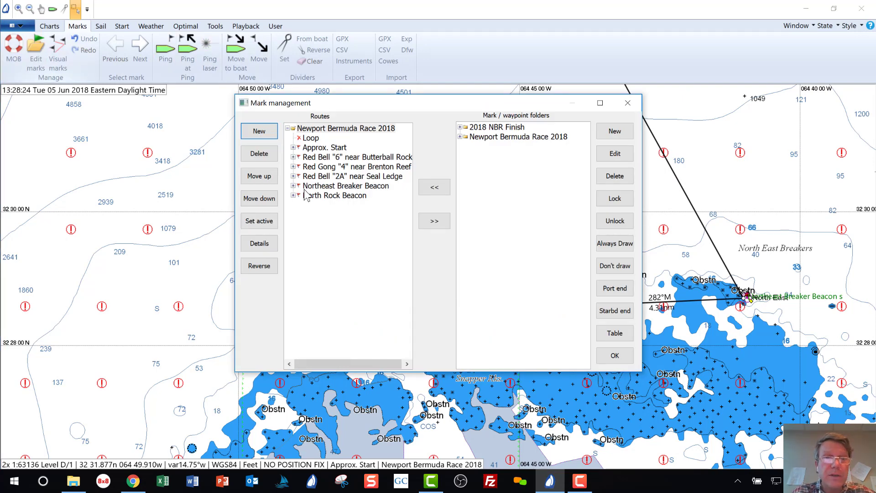
click(314, 186)
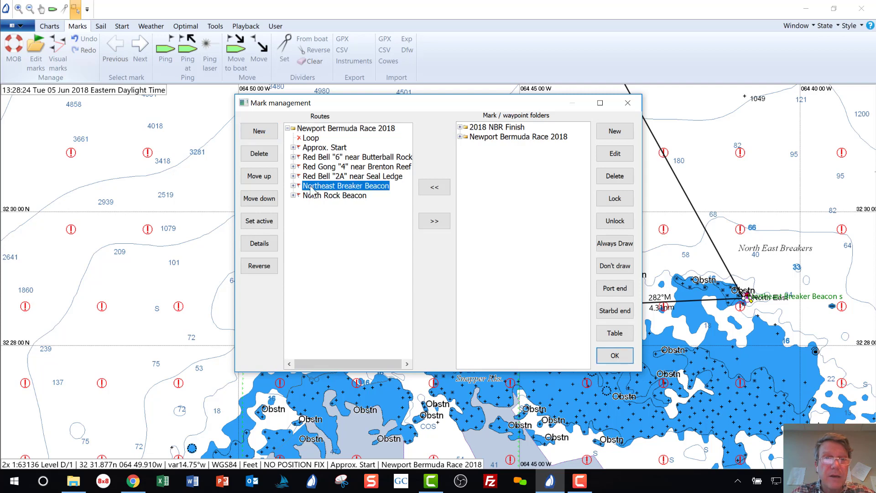
click(269, 201)
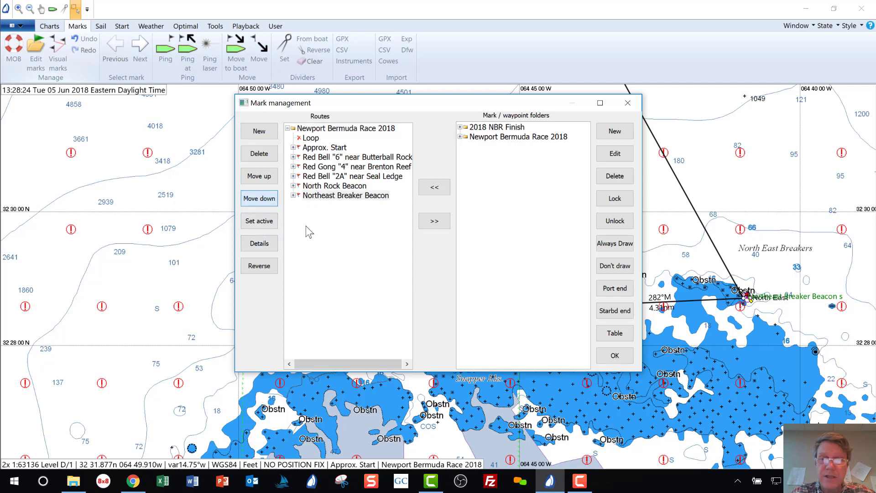
click(614, 355)
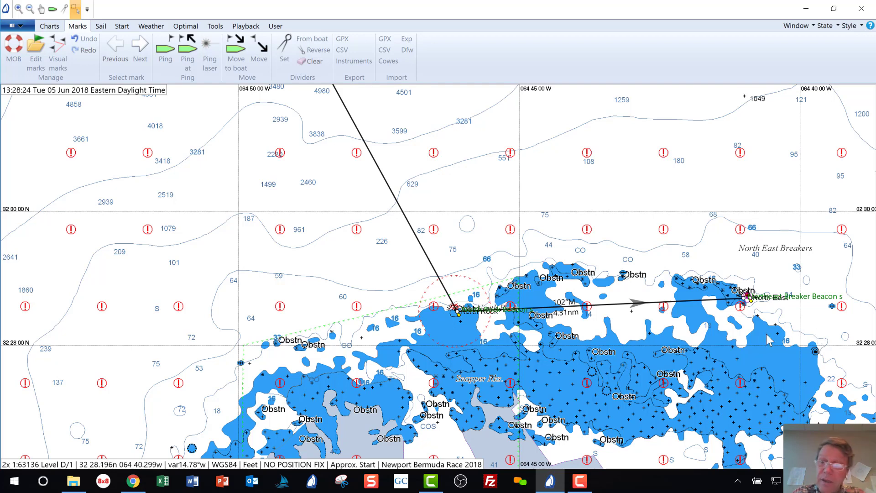
Step: Examine the chart along the leg from North Rock Beacon to Northeast Breaker Beacon for shoals and obstructions
scroll(596, 303, up, 3)
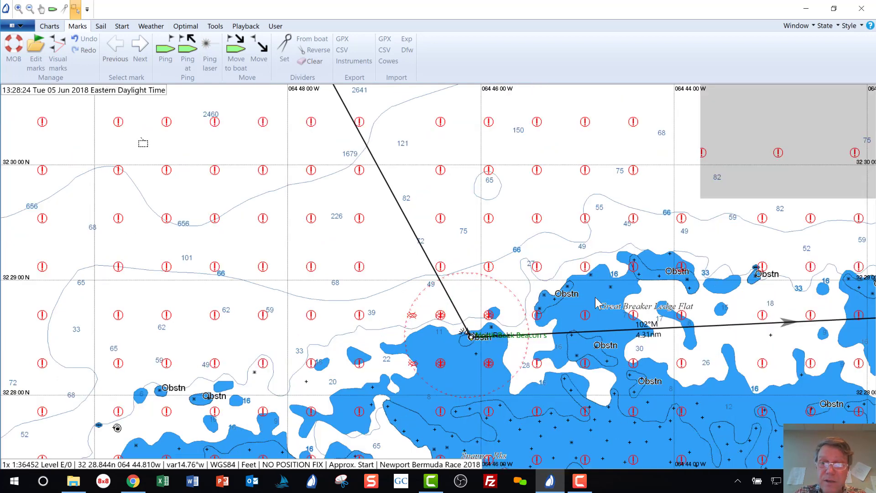
double_click(788, 367)
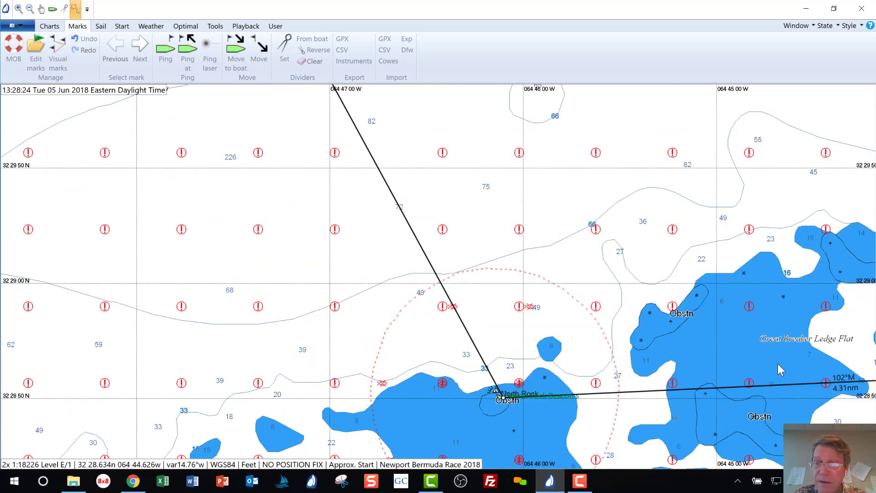
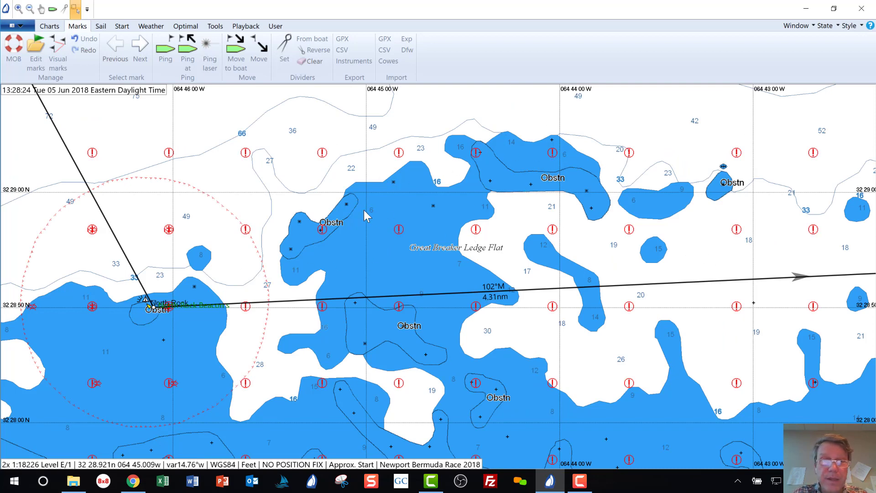
click(861, 263)
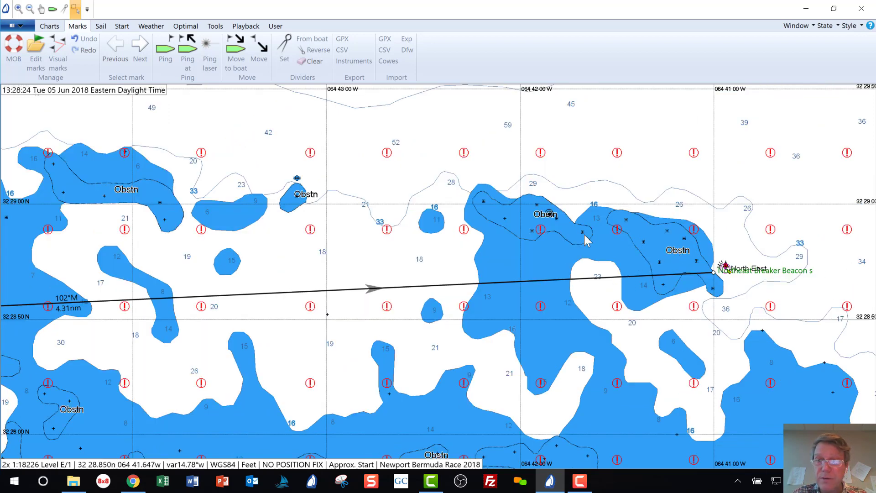
scroll(662, 237, up, 2)
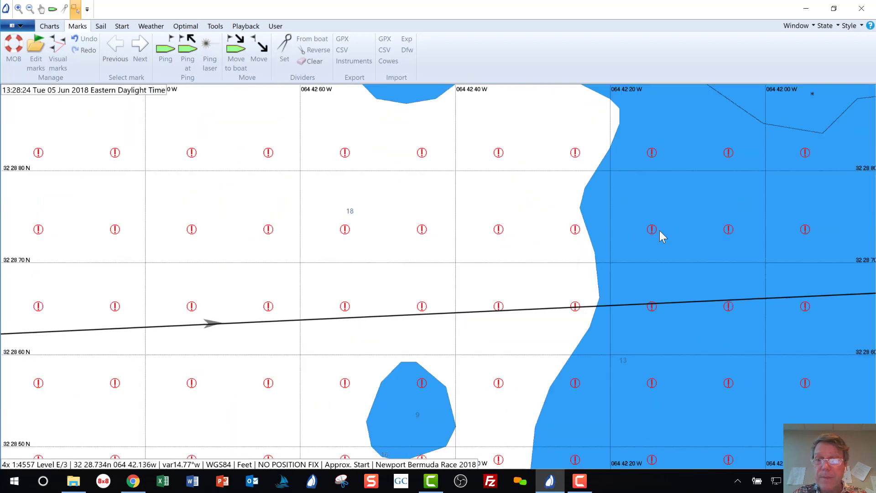
middle_click(860, 246)
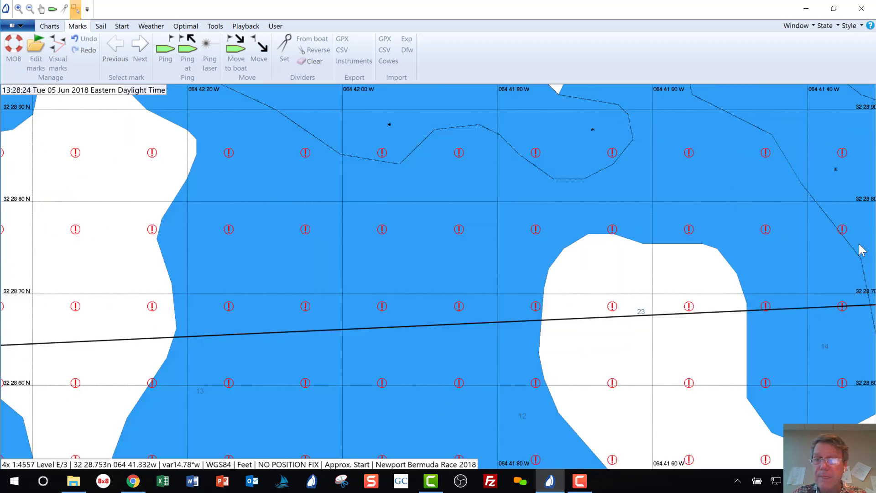
middle_click(838, 228)
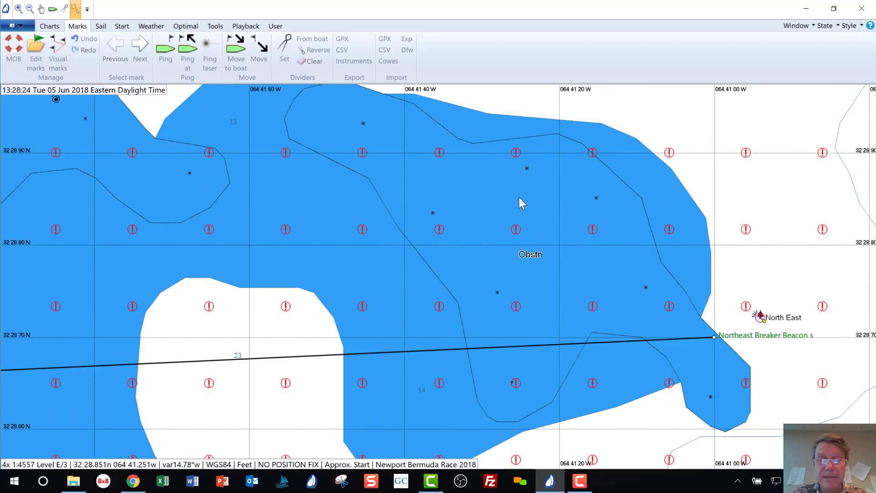
scroll(522, 203, down, 2)
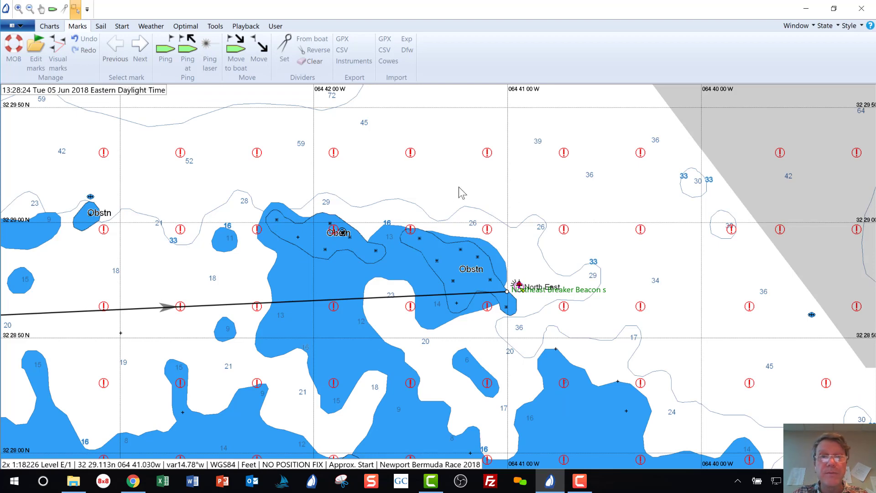
key(alt)
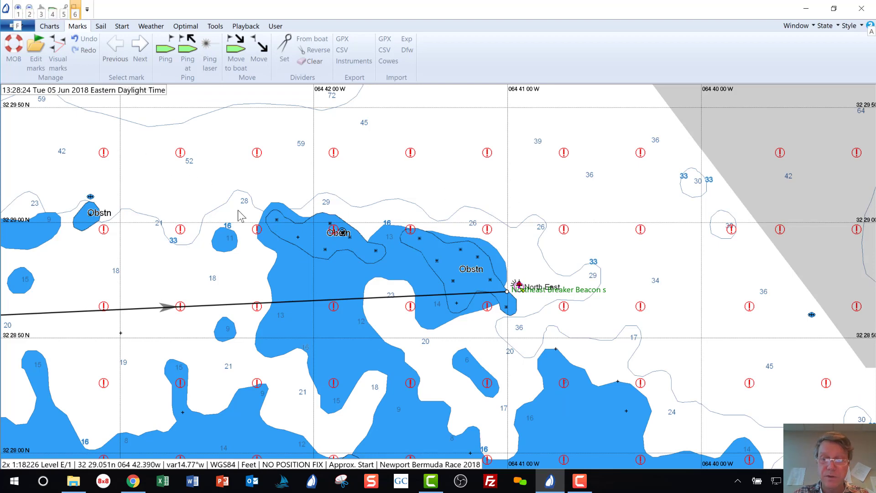
scroll(238, 215, down, 1)
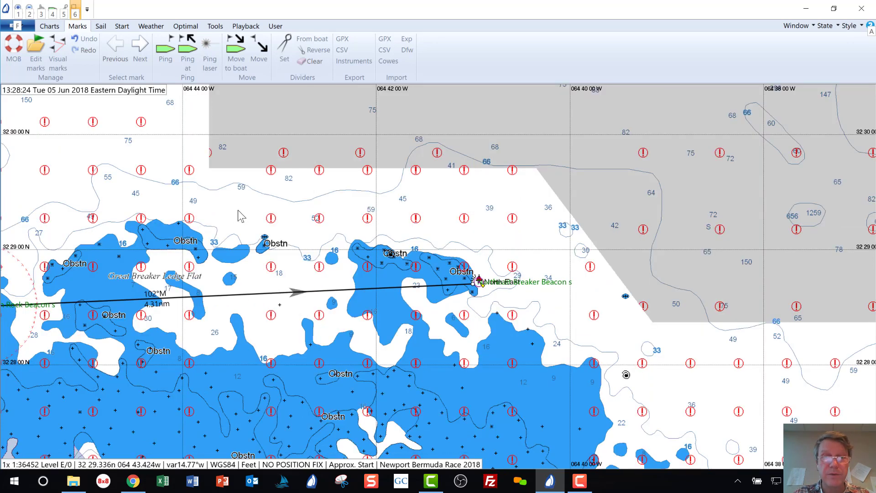
scroll(237, 216, down, 1)
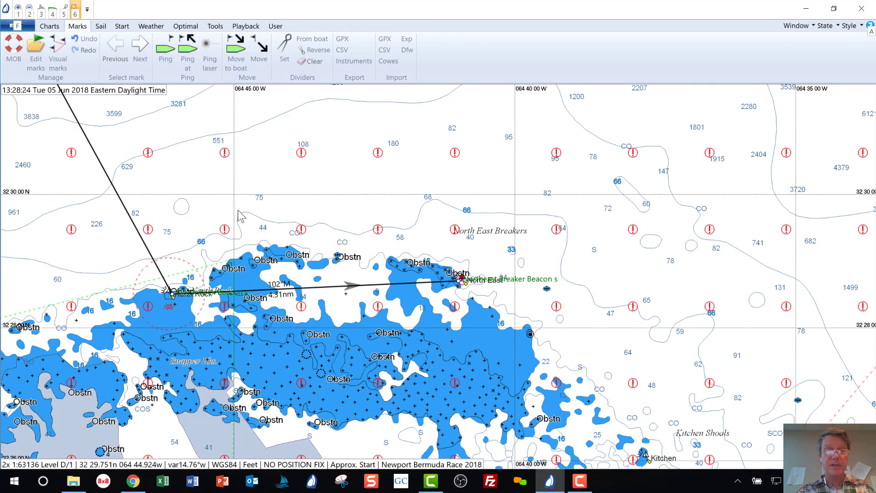
scroll(238, 216, down, 1)
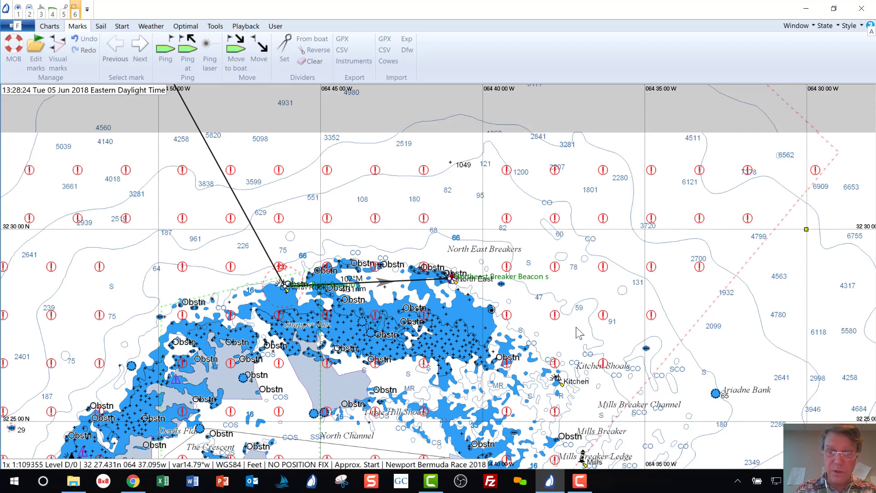
key(alt)
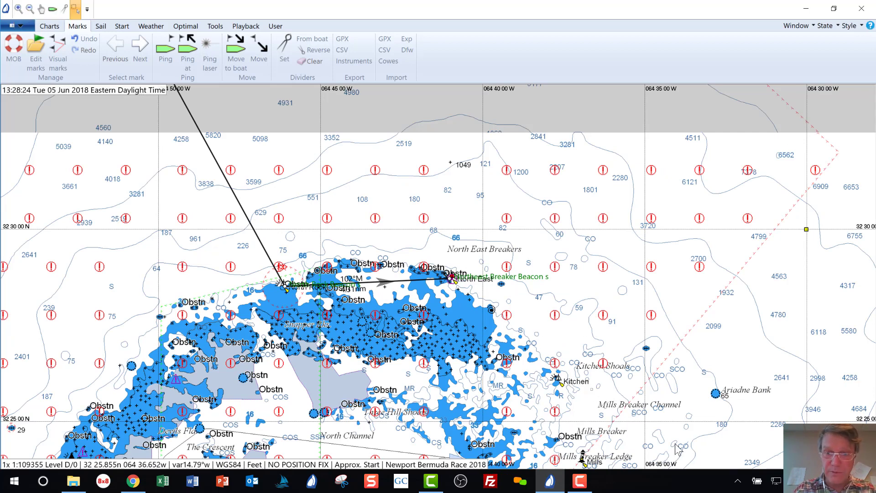
Step: Consult the sailing instructions and insert a new mark on the leg between North Rock Beacon and Northeast Breaker Beacon
middle_click(581, 383)
key(alt+Tab)
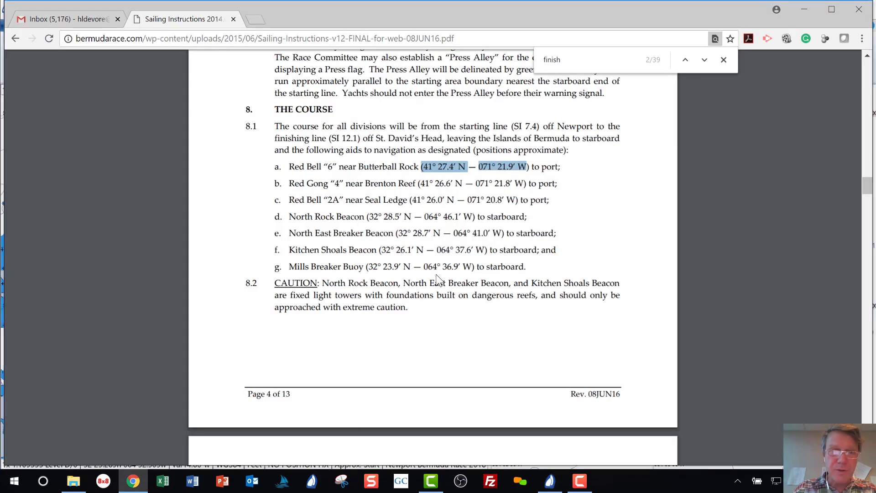
key(alt+Tab)
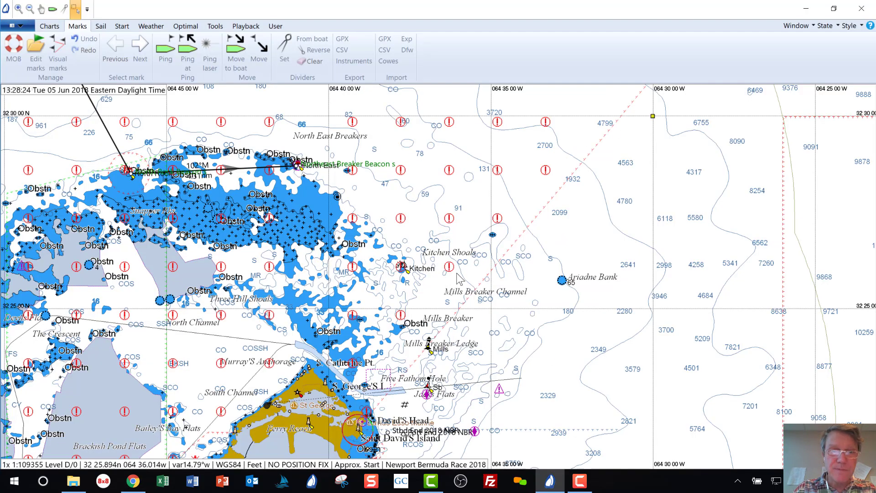
right_click(245, 168)
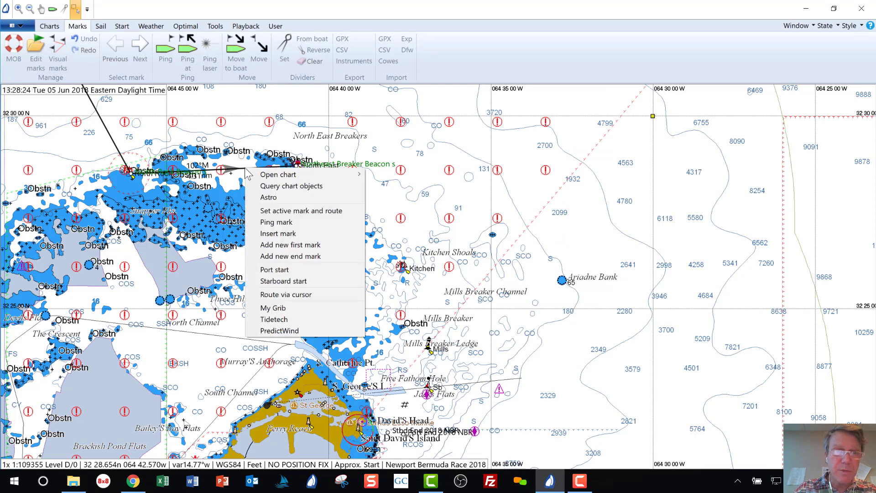
click(269, 234)
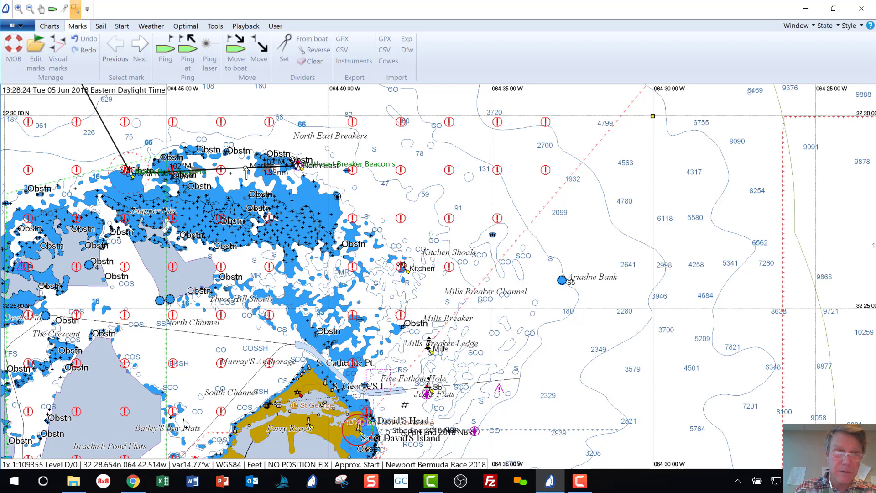
Step: Rename the inserted mark as Kitchen Shoals Beacon, following the course list in the sailing instructions
right_click(246, 168)
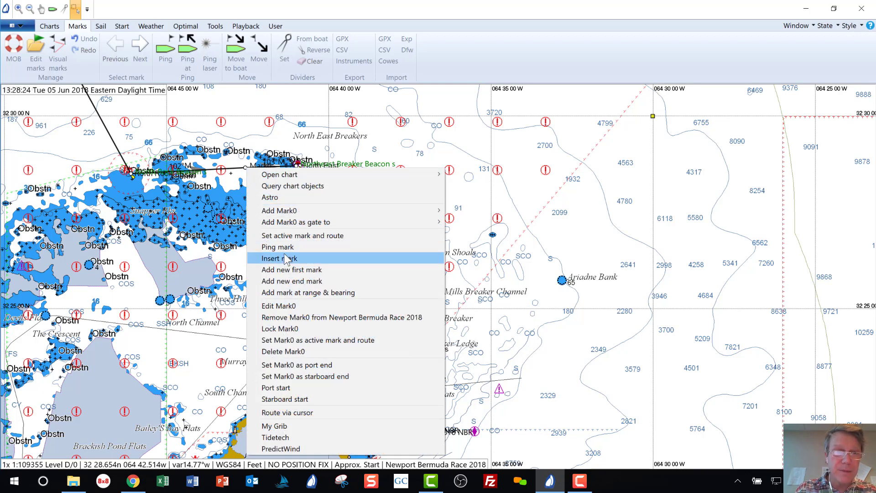
click(299, 307)
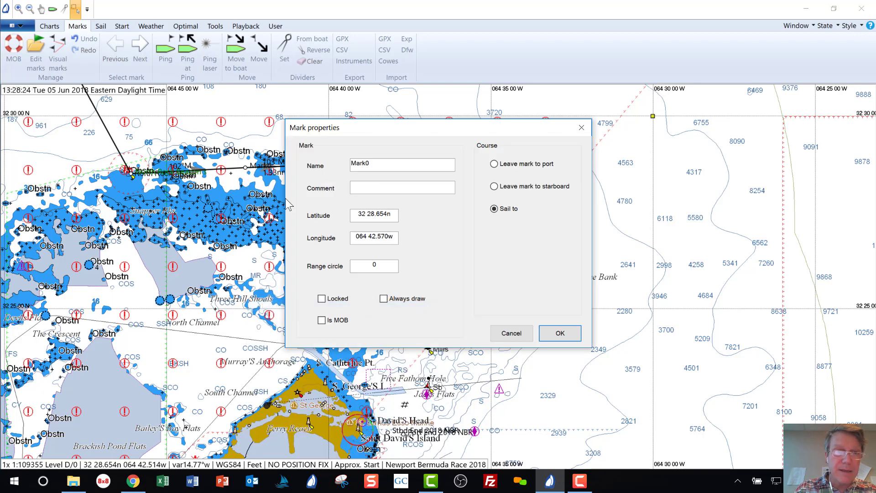
double_click(386, 162)
key(alt+Tab)
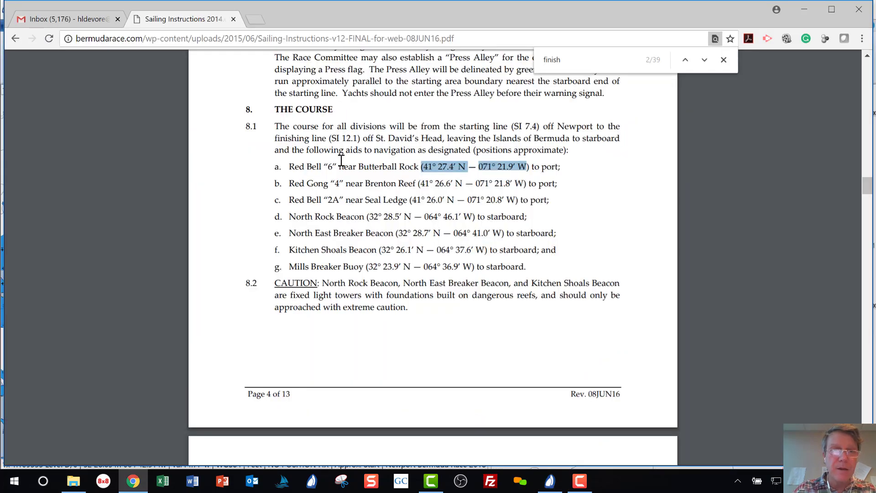
key(alt+Tab)
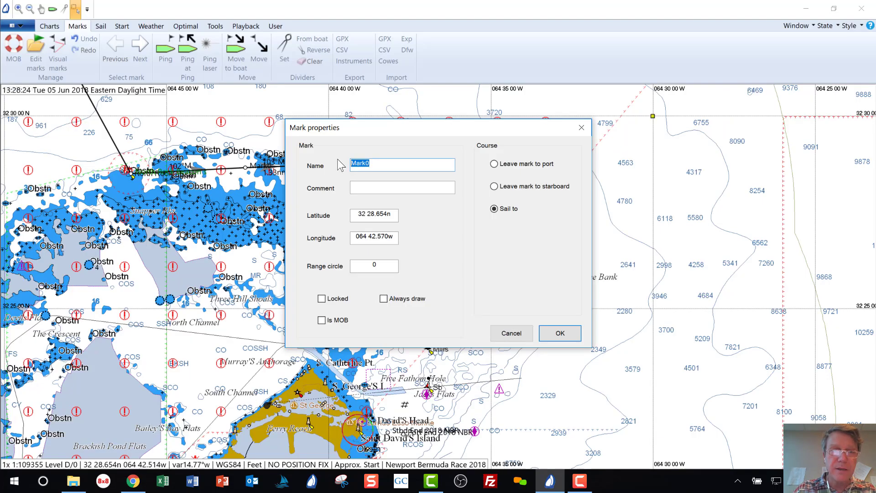
text(Kitchen Shoals Beacon)
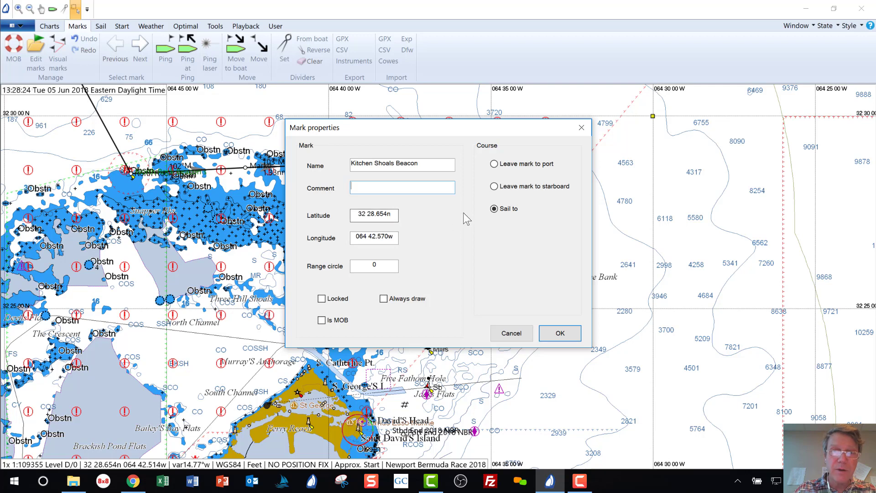
Step: Set Kitchen Shoals Beacon to be left to starboard and its latitude to 32 26.1n
click(494, 186)
click(370, 215)
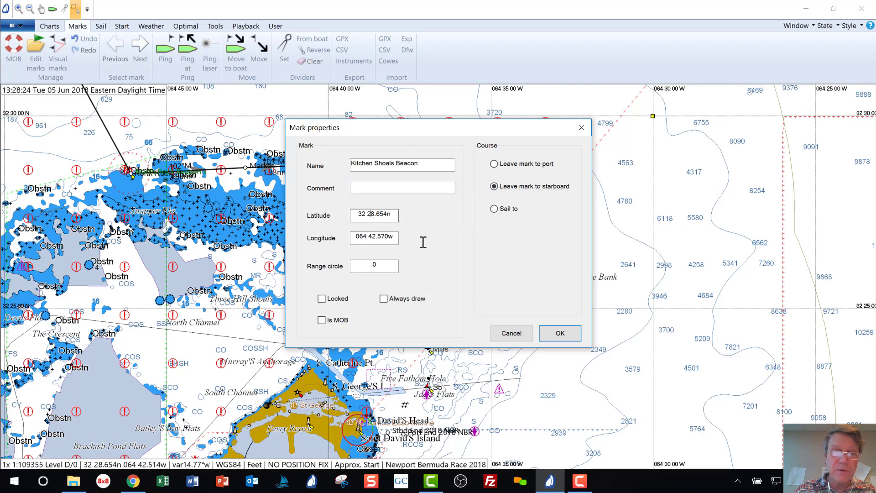
key(alt+Tab)
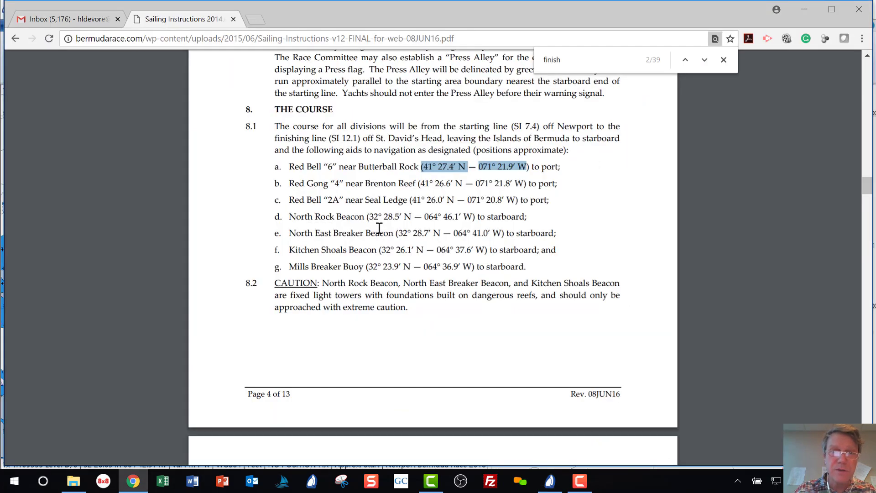
key(alt+Tab)
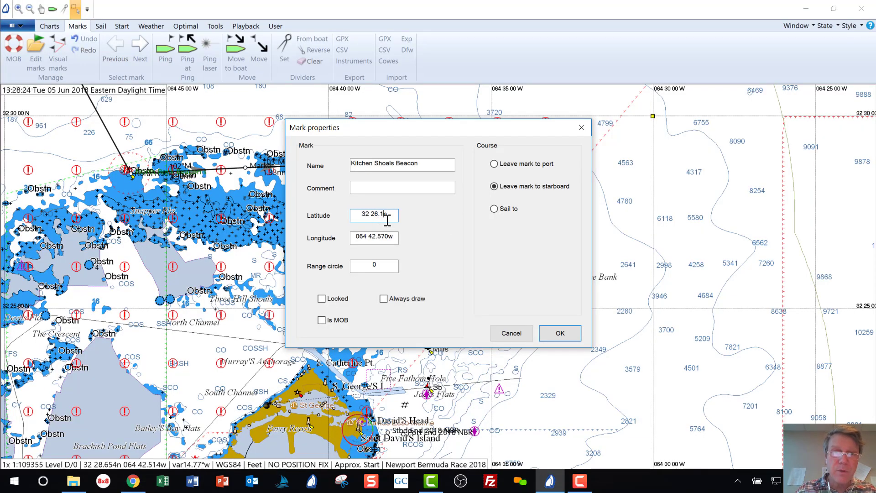
key(Tab)
Step: Set the longitude of Kitchen Shoals Beacon to 064 37.6w, as listed in the sailing instructions
key(alt+Tab)
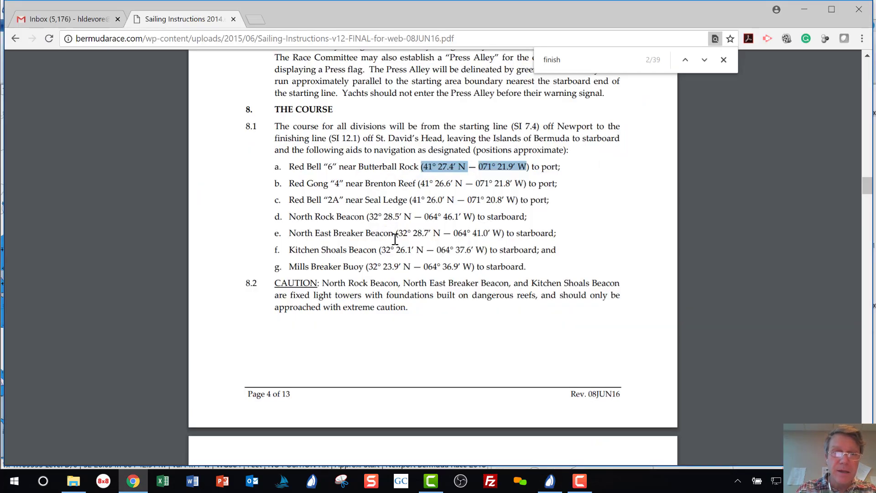
key(alt+Tab)
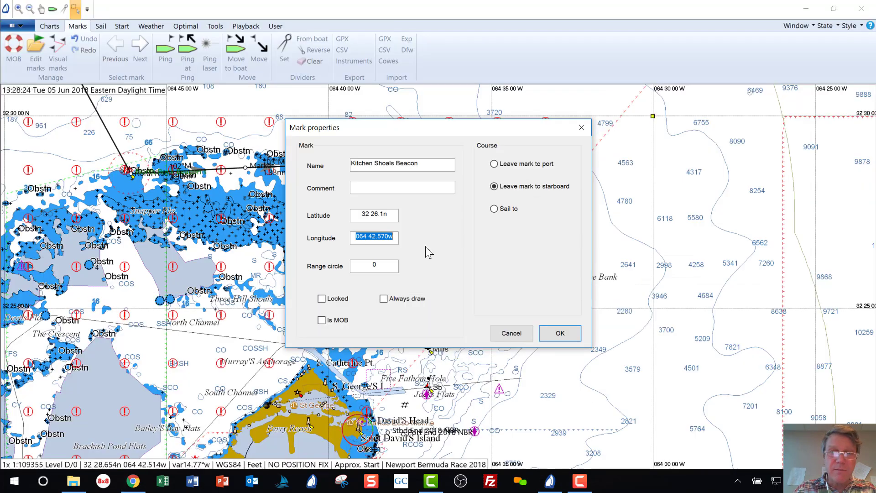
click(376, 238)
key(BackSpace)
key(BackSpace)
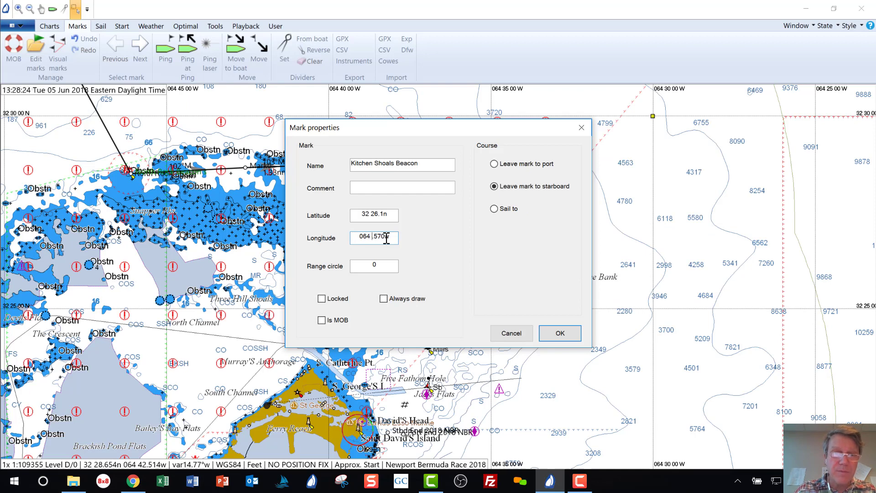
text(37.)
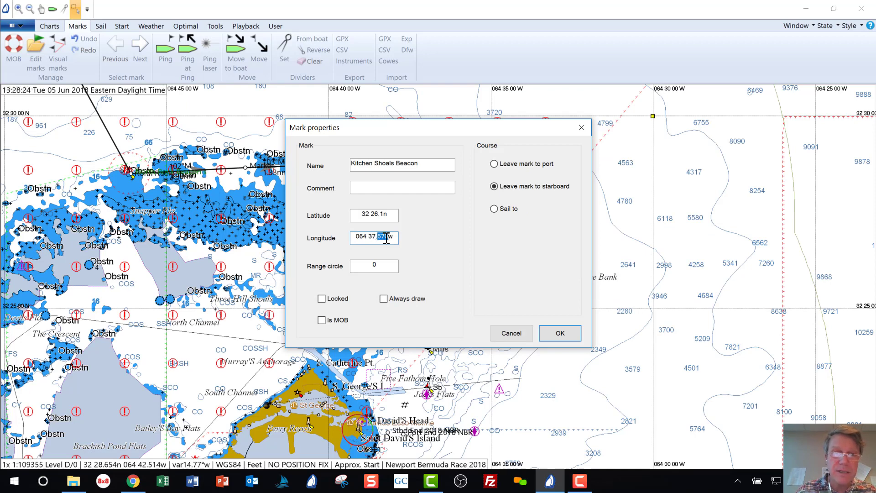
text(6)
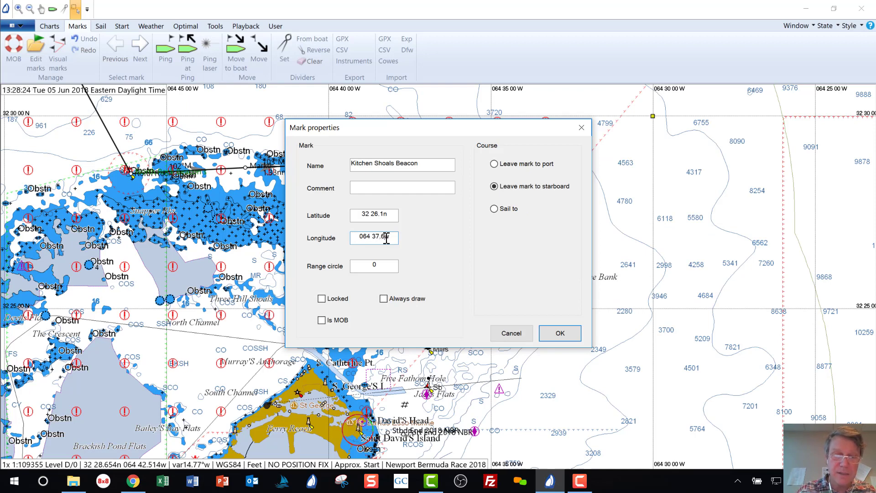
Step: Make Kitchen Shoals Beacon locked and always drawn, and save its mark properties
click(322, 298)
click(384, 298)
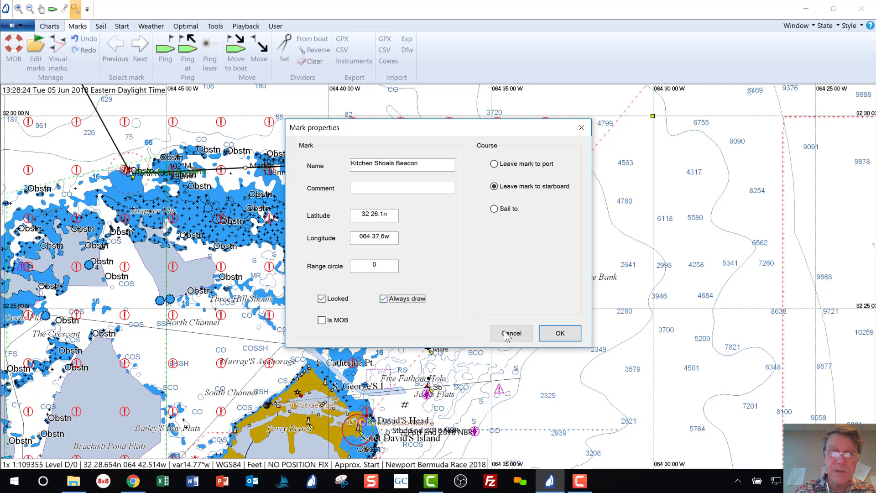
click(560, 333)
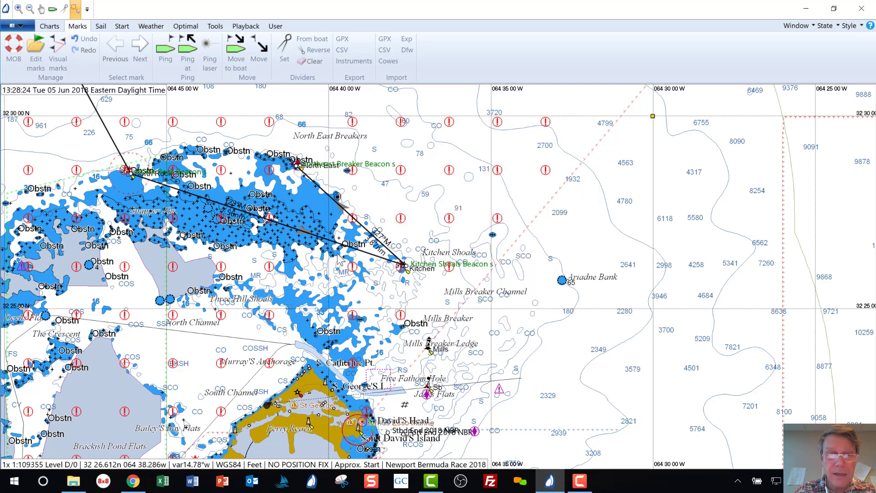
Step: Reorder the Newport Bermuda Race 2018 route so Kitchen Shoals Beacon follows Northeast Breaker Beacon
click(39, 62)
click(322, 195)
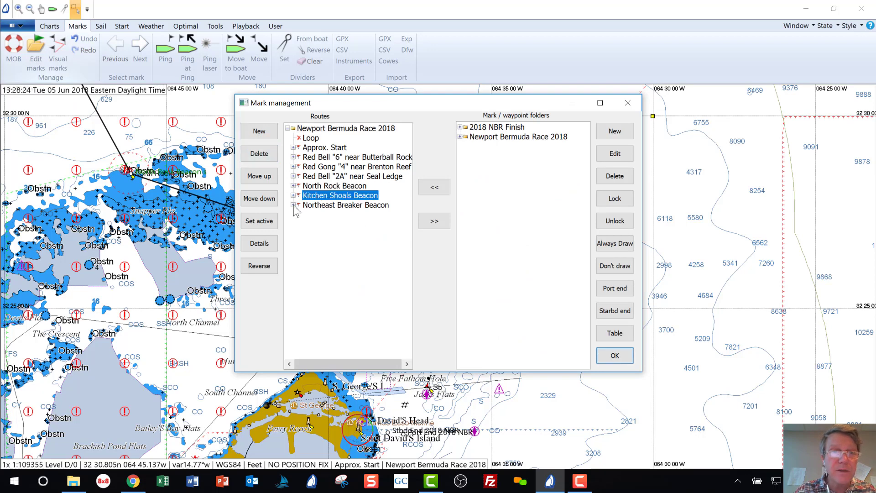
click(259, 198)
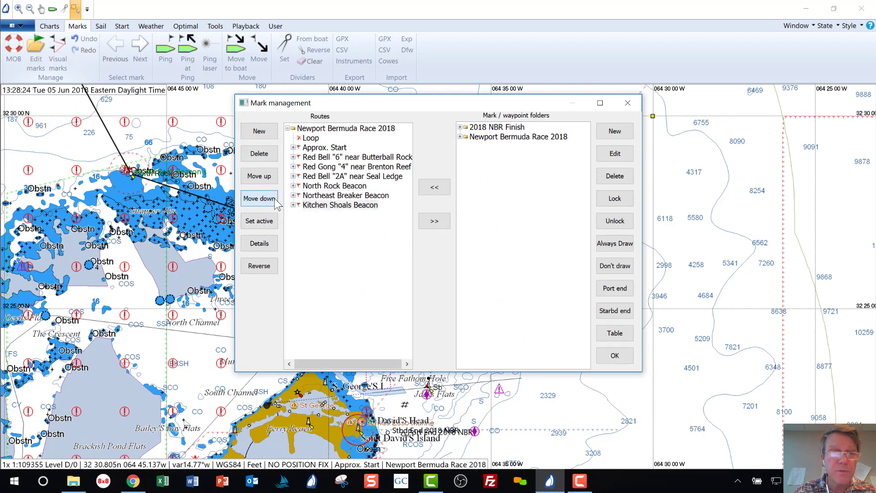
click(612, 357)
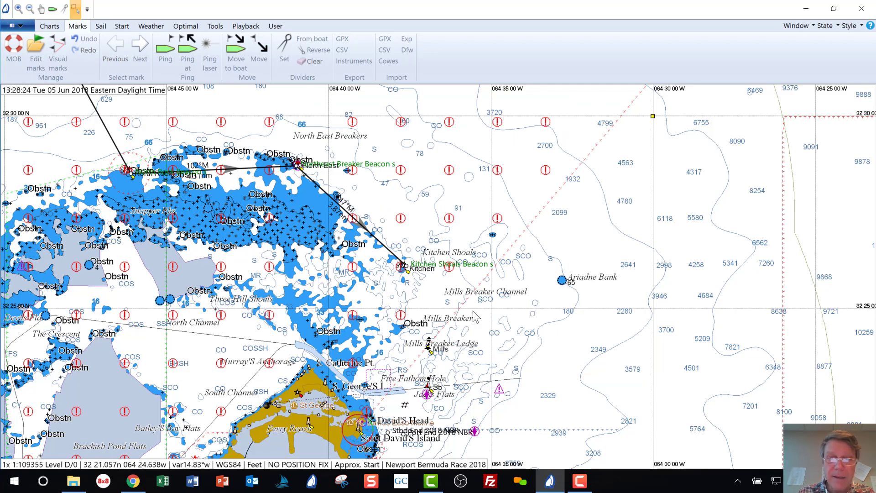
Step: Unlock Kitchen Shoals Beacon and move it onto the charted Kitchen beacon symbol
scroll(475, 316, up, 1)
scroll(475, 316, up, 2)
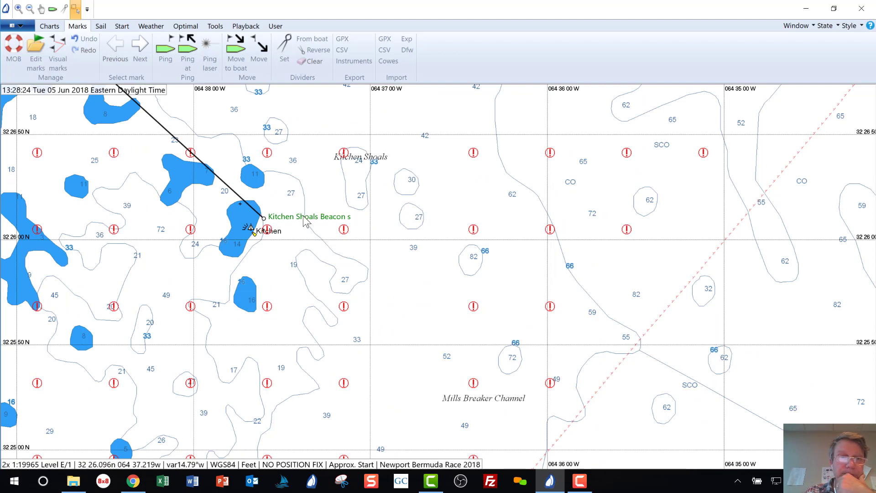
scroll(307, 222, up, 1)
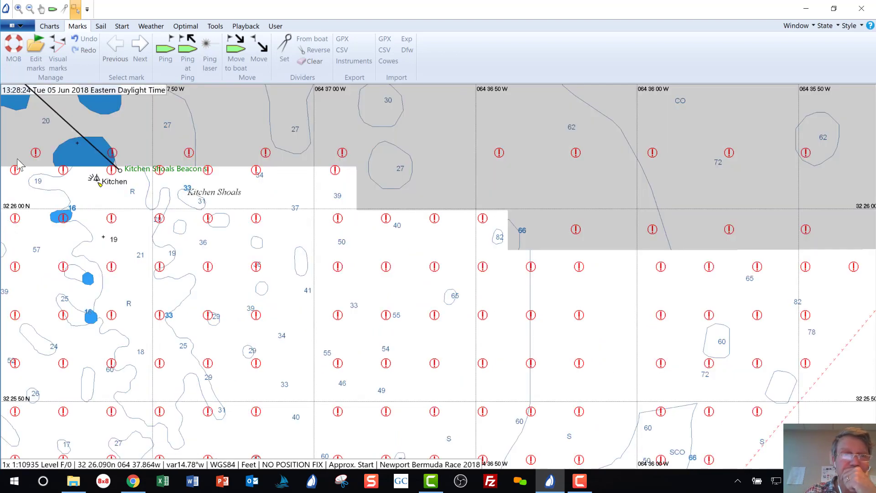
scroll(8, 138, down, 1)
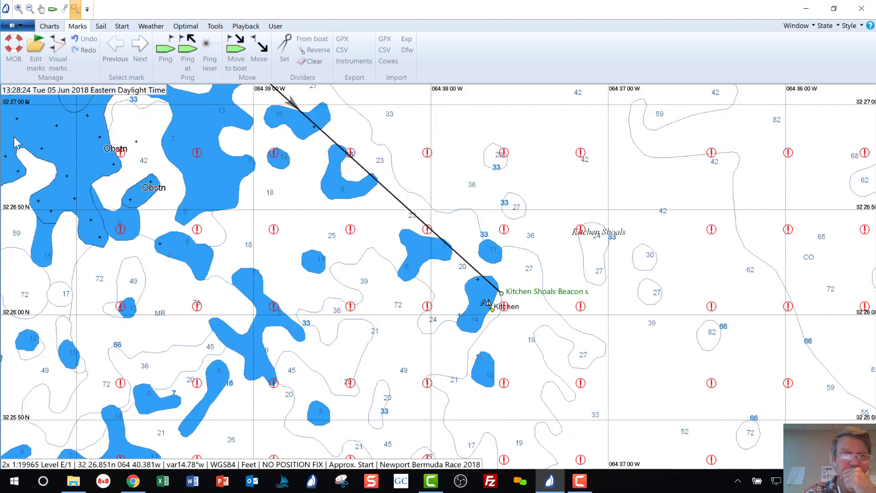
right_click(502, 294)
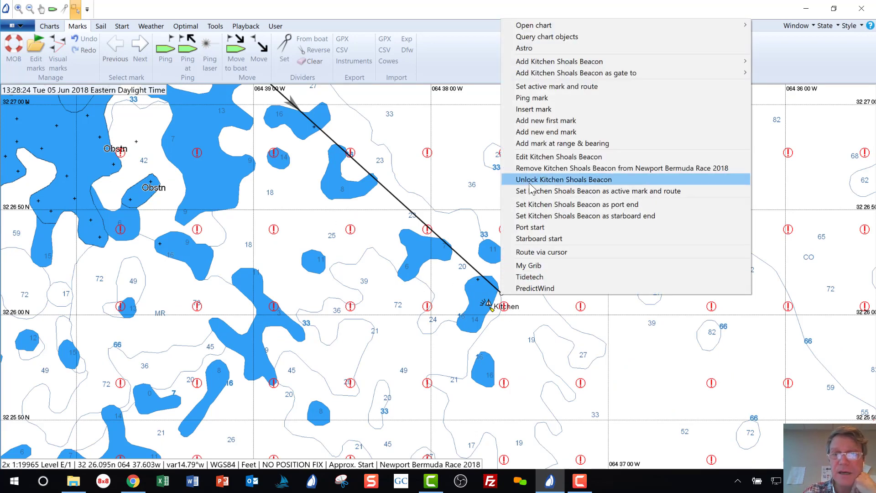
click(528, 157)
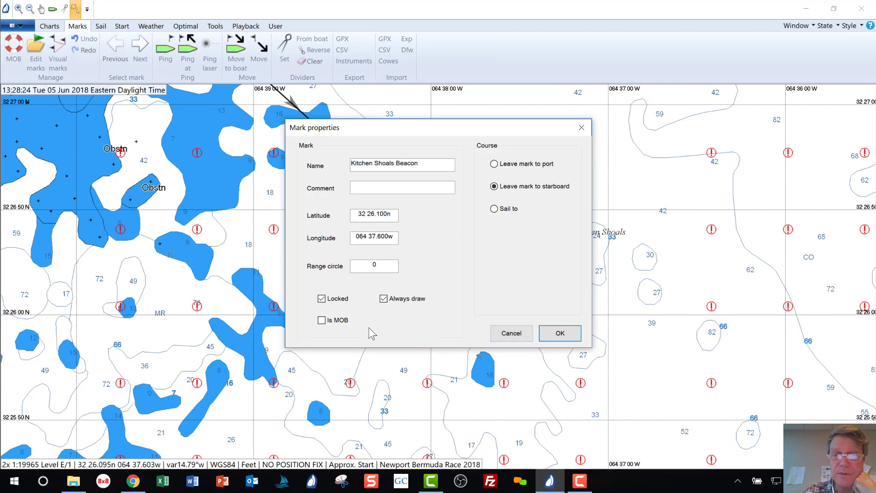
click(553, 335)
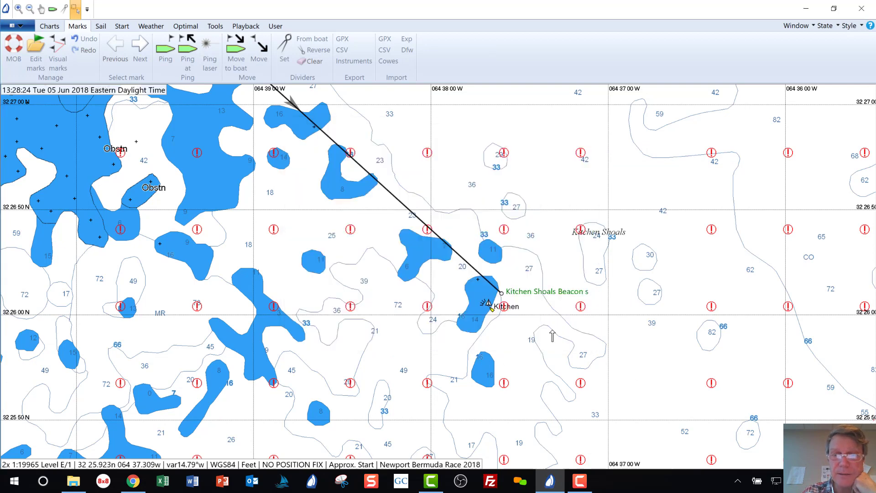
drag(502, 294, 491, 302)
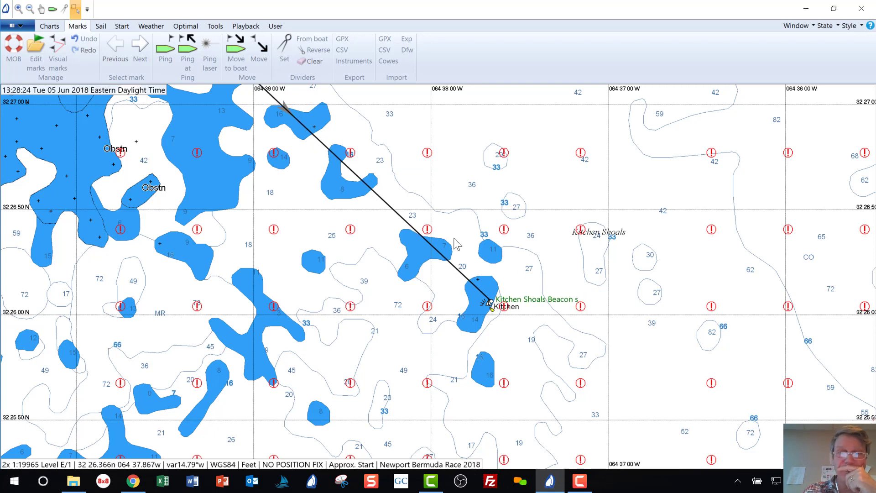
Step: Lock Kitchen Shoals Beacon at its adjusted position on the chart
scroll(456, 244, down, 1)
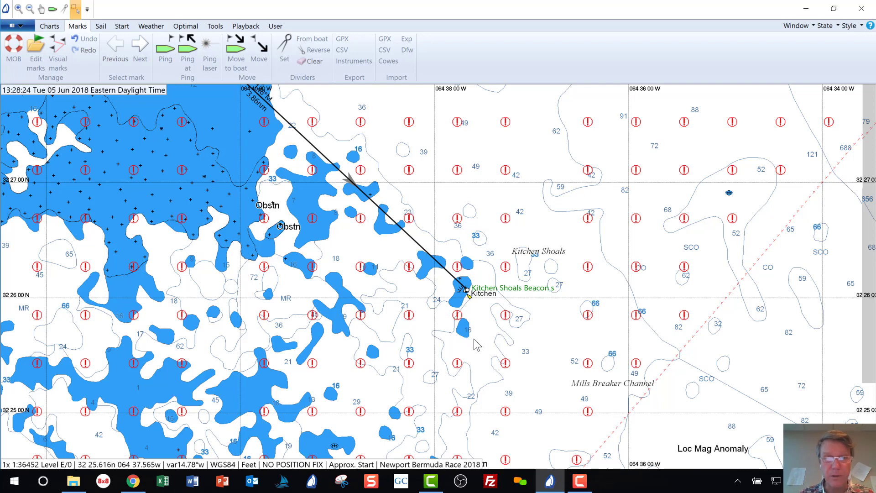
right_click(468, 292)
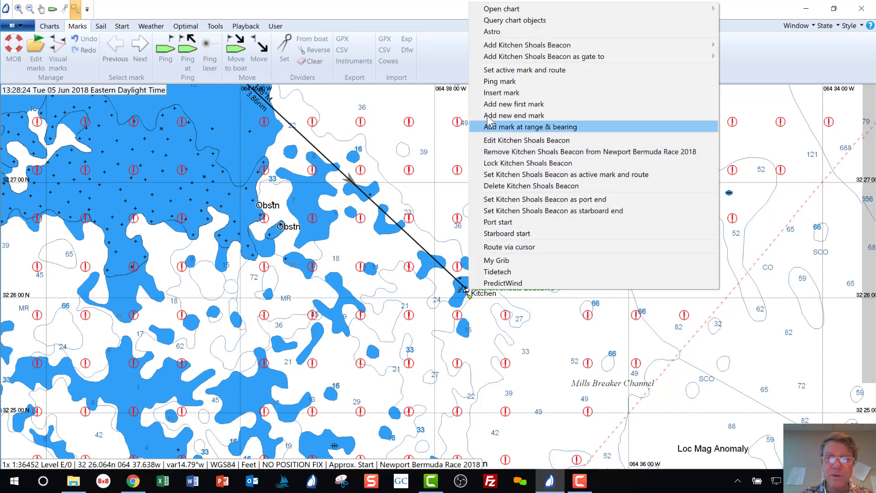
click(511, 164)
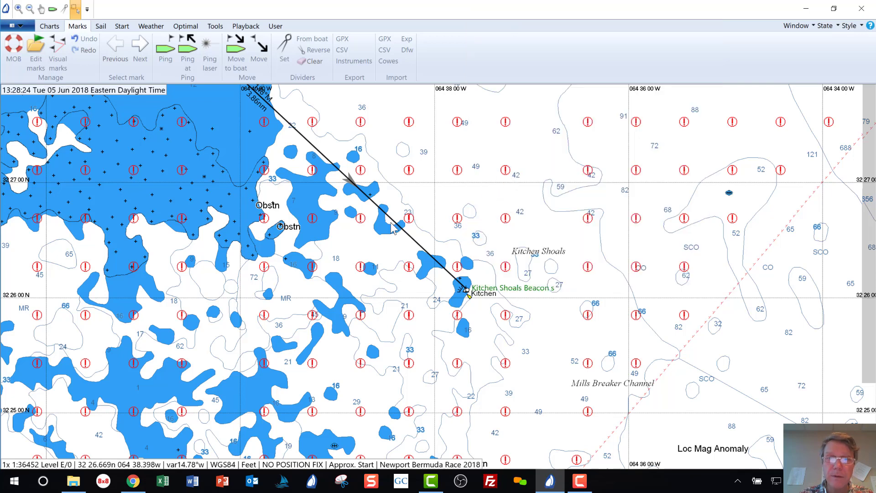
Step: Insert a mark on the leg between Northeast Breaker Beacon and Kitchen Shoals Beacon and name it Mills Breaker Buoy
right_click(392, 221)
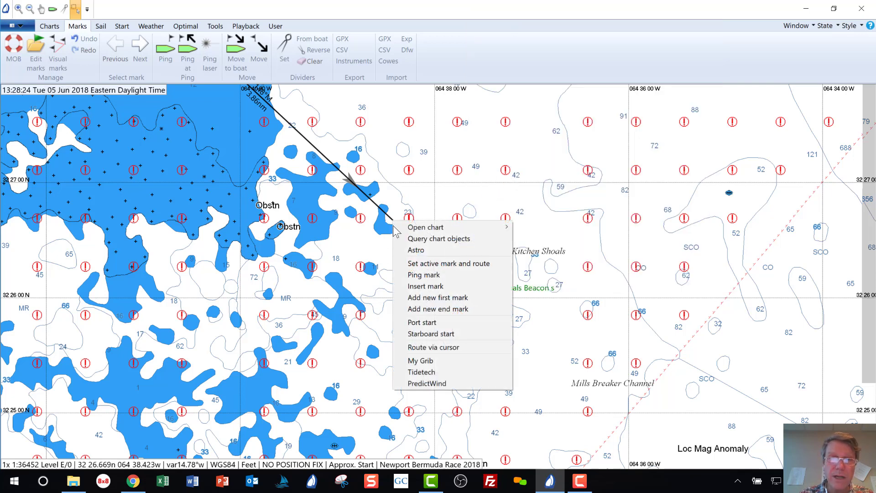
click(415, 287)
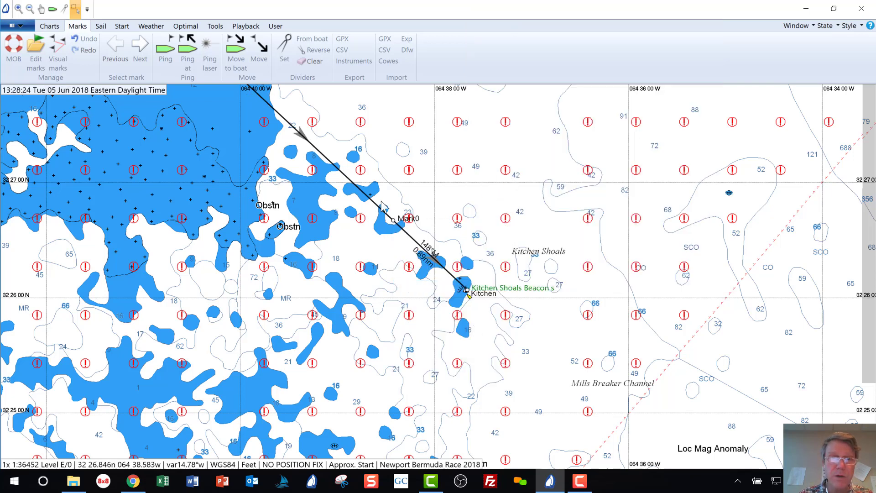
right_click(393, 221)
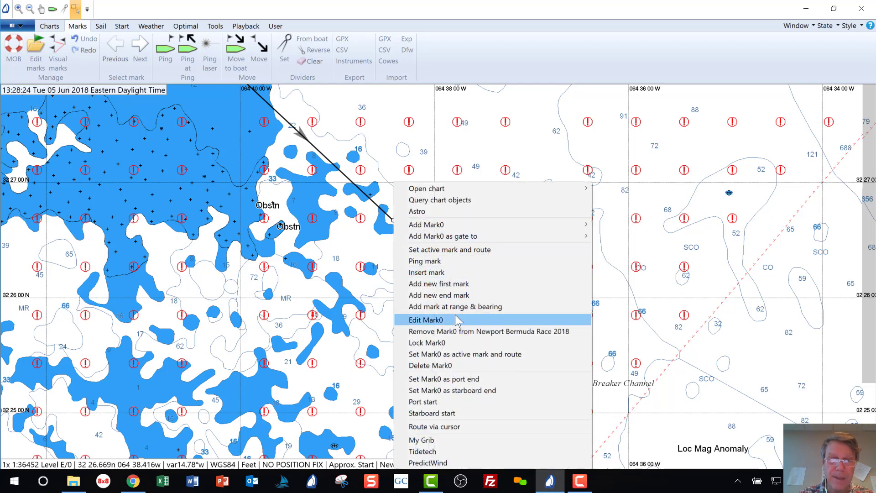
click(450, 320)
drag(382, 164, 326, 166)
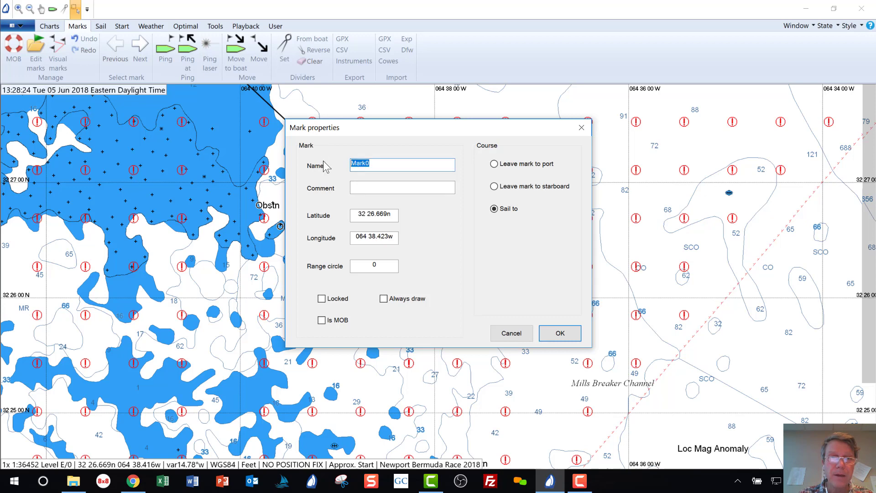
key(alt+Tab)
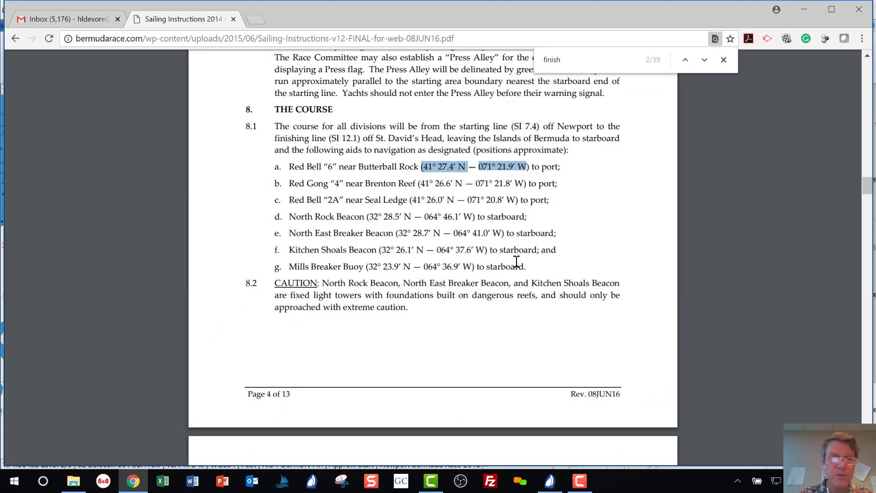
key(alt+Tab)
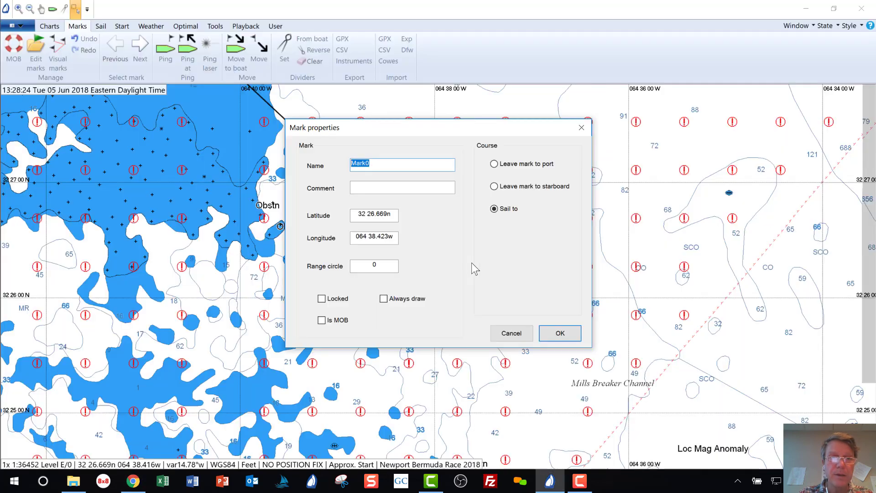
text(Mills )
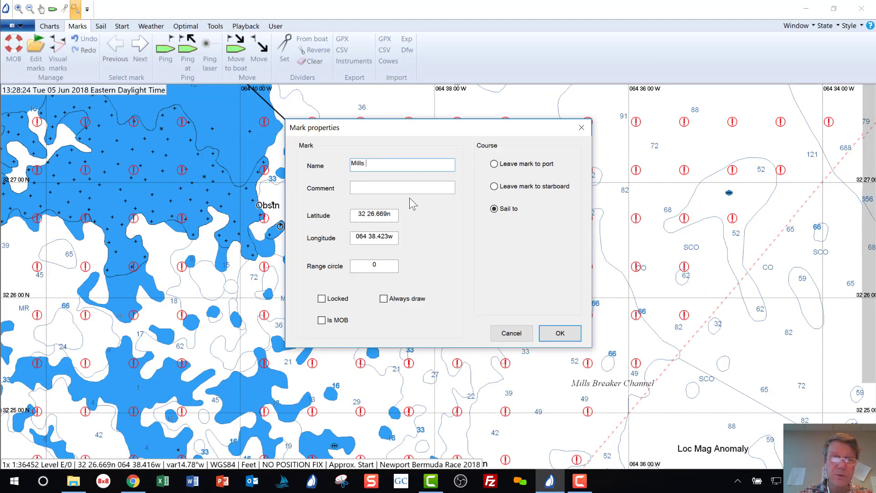
text(Breaker Buoy)
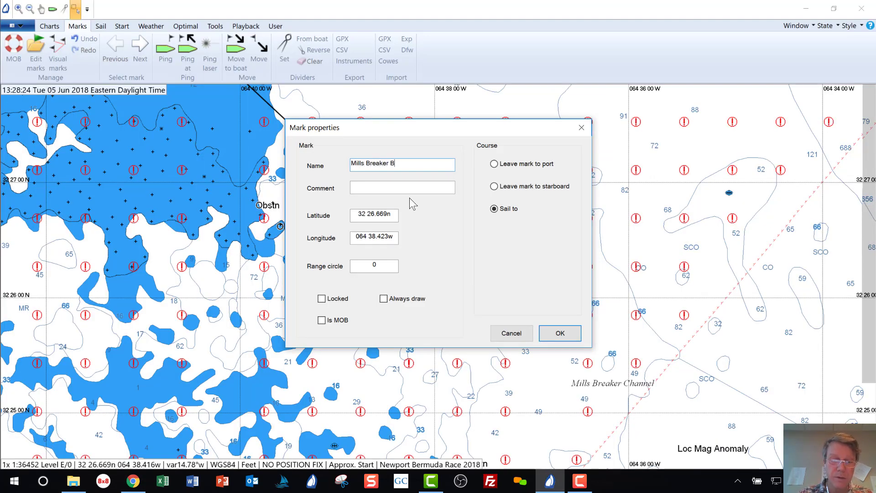
Step: Set the latitude of Mills Breaker Buoy to 32 23.9n, as listed in the sailing instructions
key(Tab)
key(Tab)
key(alt+Tab)
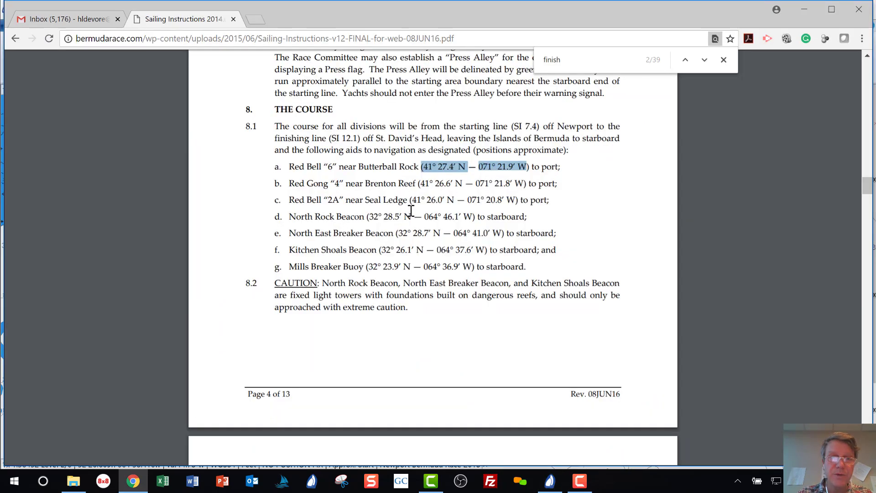
key(alt+Tab)
click(376, 214)
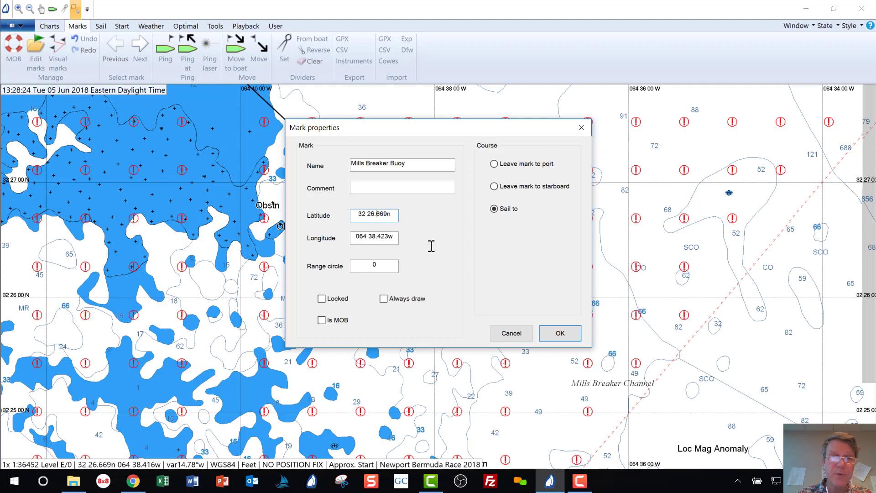
key(BackSpace)
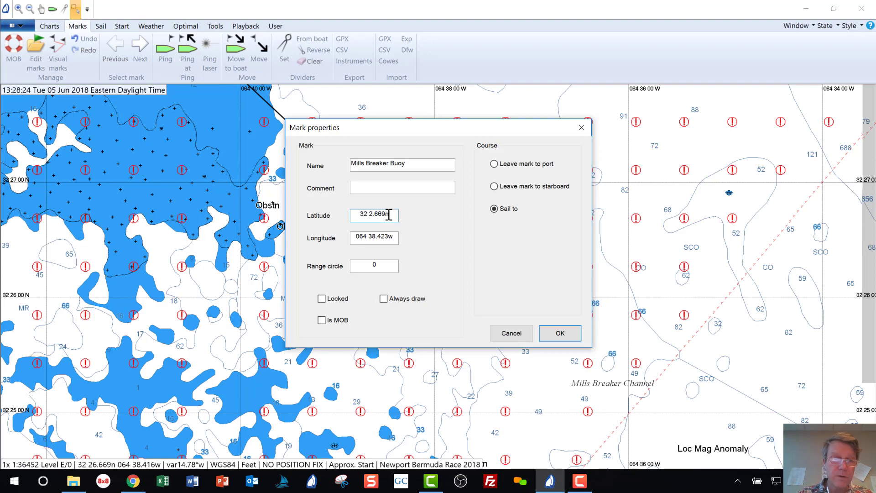
text(3.9)
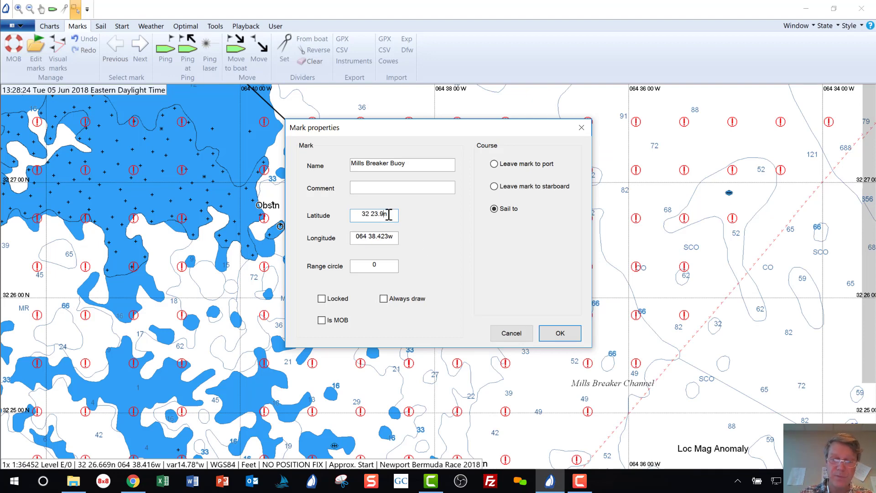
Step: Check Mills Breaker Buoy's position in the sailing instructions and set its longitude to 064 36.9w
key(Tab)
key(alt+Tab)
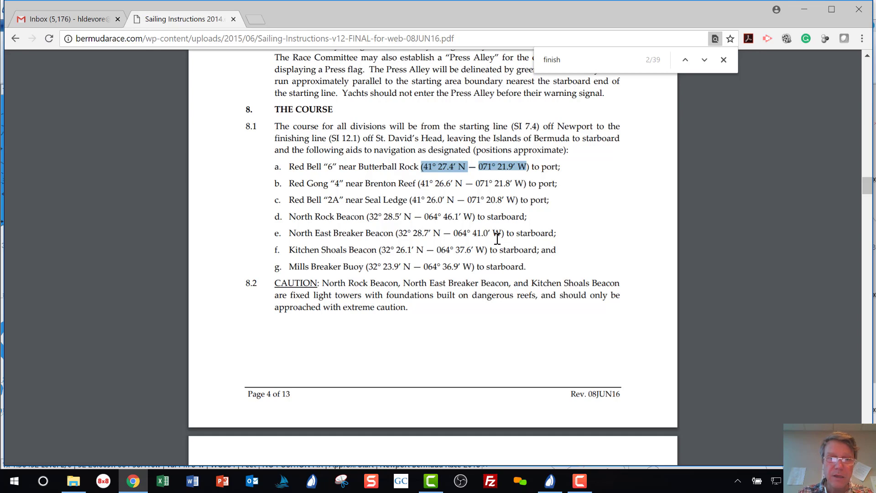
key(alt+Tab)
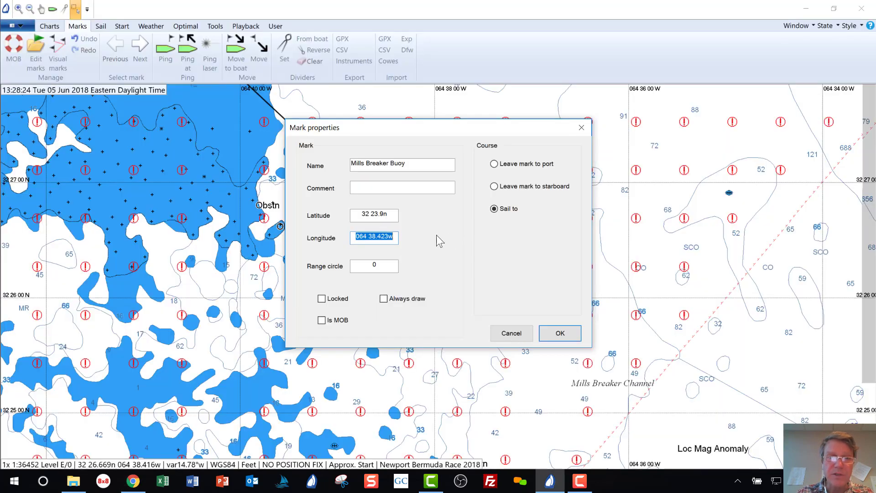
click(376, 237)
key(BackSpace)
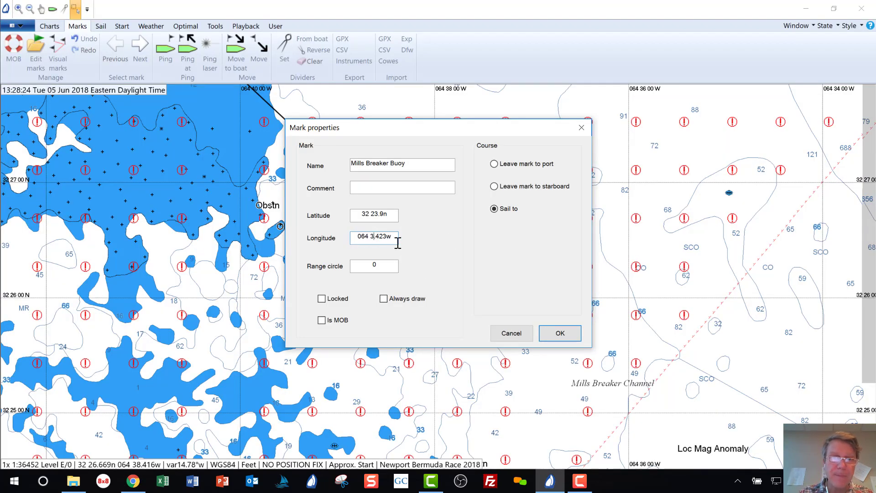
text(6)
key(Tab)
key(shift+Tab)
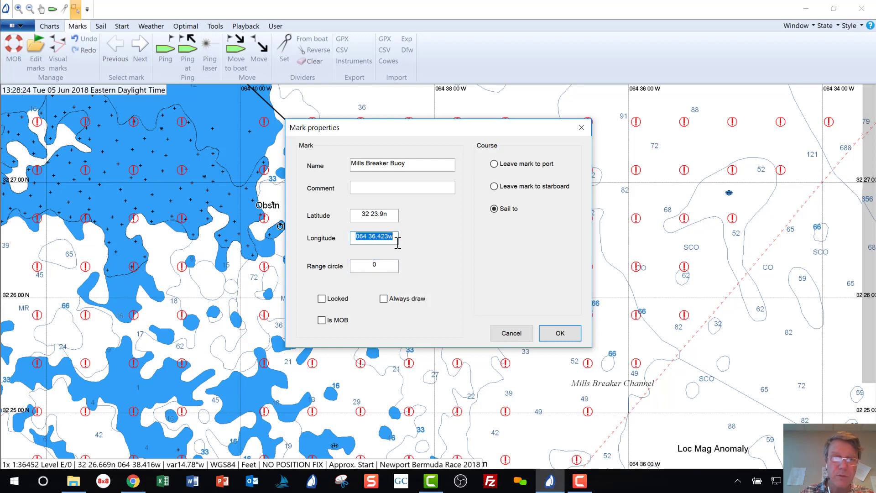
key(Left)
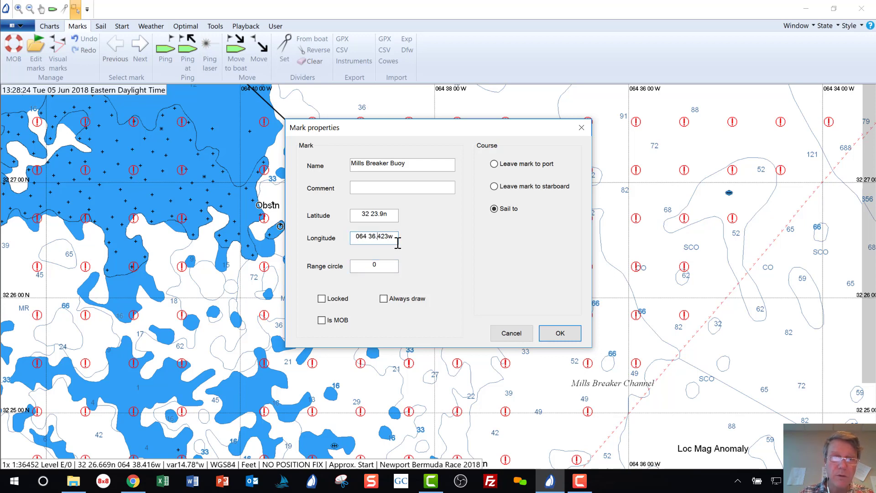
text(9)
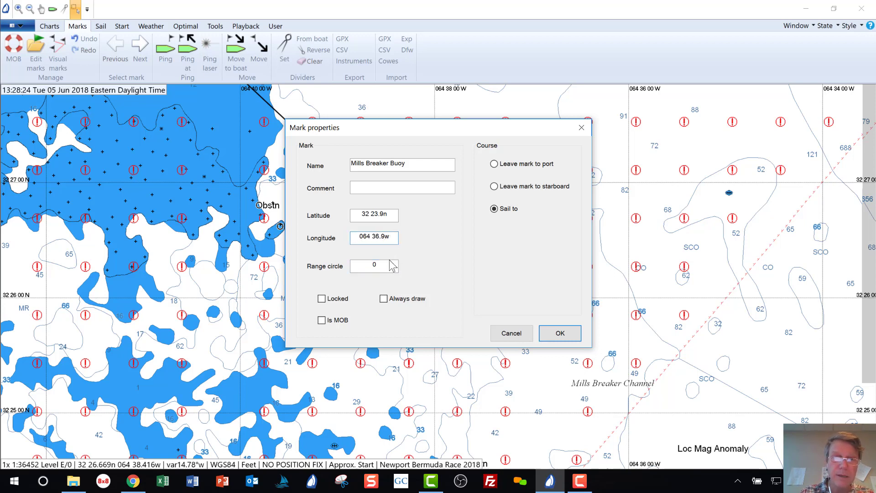
Step: Set Mills Breaker Buoy to be always drawn, locked and left to starboard, and save its properties
click(385, 299)
click(321, 299)
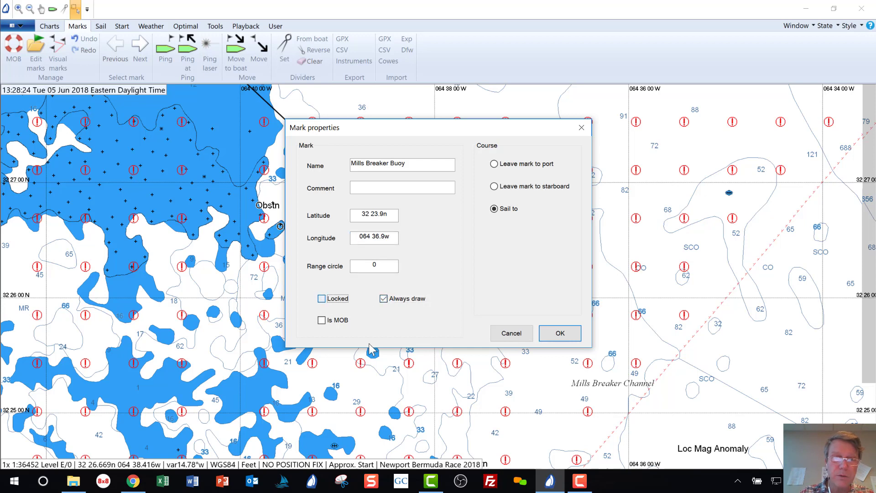
click(495, 188)
click(561, 336)
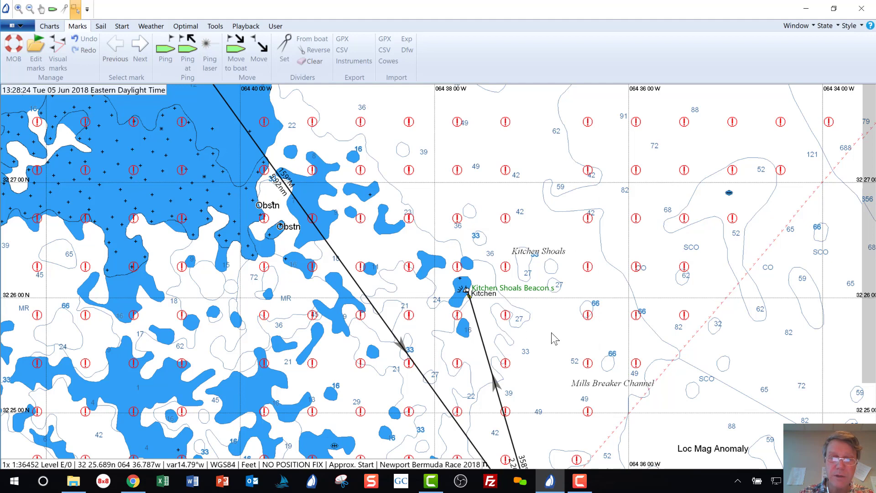
Step: Reorder the Newport Bermuda Race 2018 route so that Mills Breaker Buoy comes after Kitchen Shoals Beacon
click(35, 46)
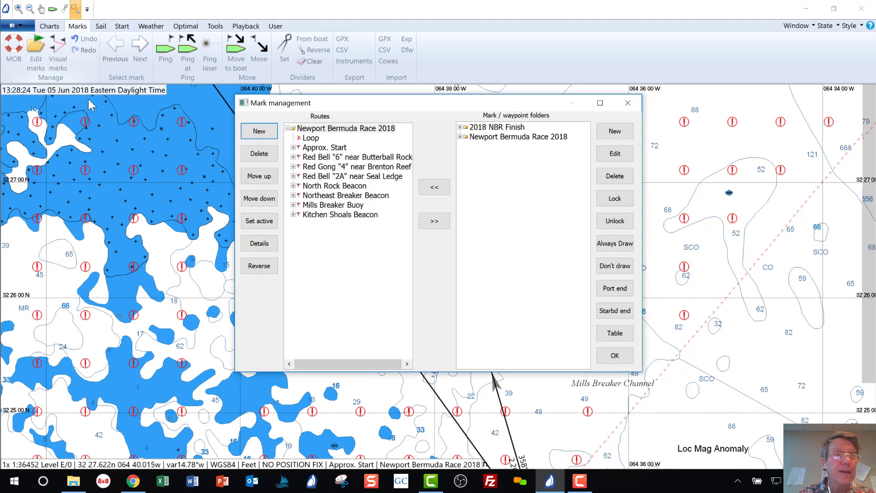
click(323, 208)
click(258, 199)
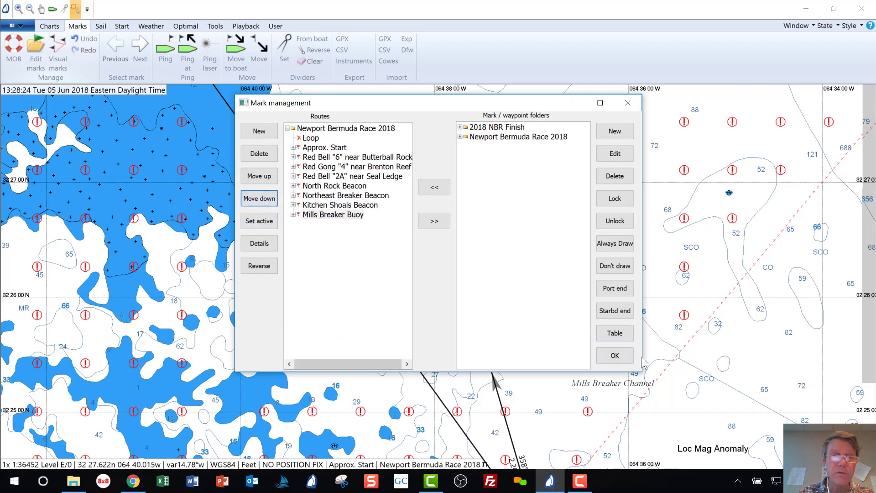
click(616, 358)
Step: Measure the distance from the charted Mills buoy symbol to the Mills Breaker Buoy mark with the dividers
click(567, 423)
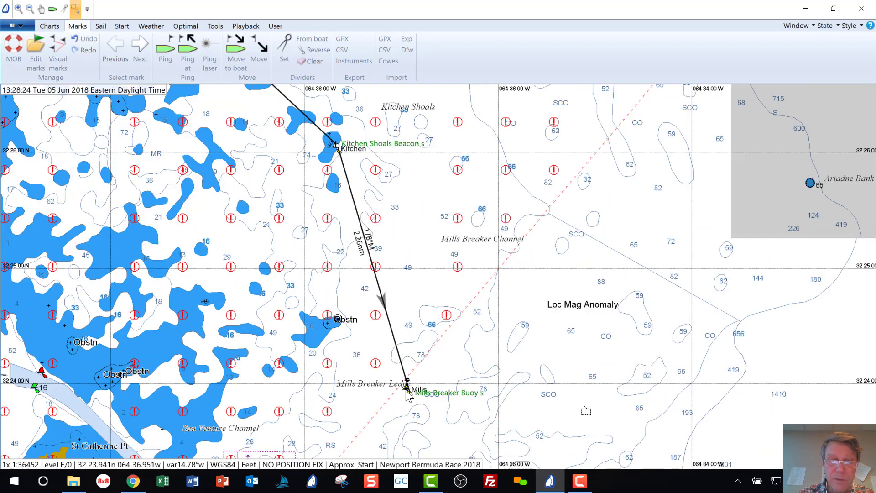
scroll(407, 393, up, 2)
scroll(403, 409, down, 1)
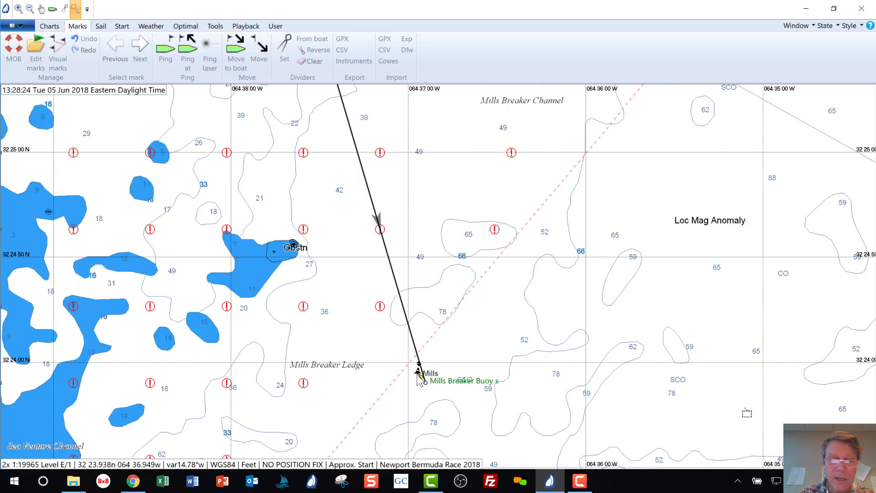
click(441, 406)
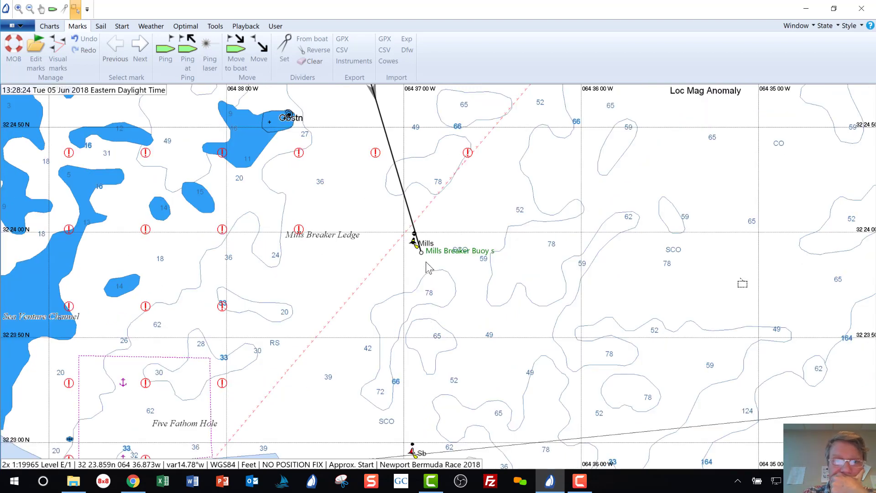
scroll(428, 267, up, 2)
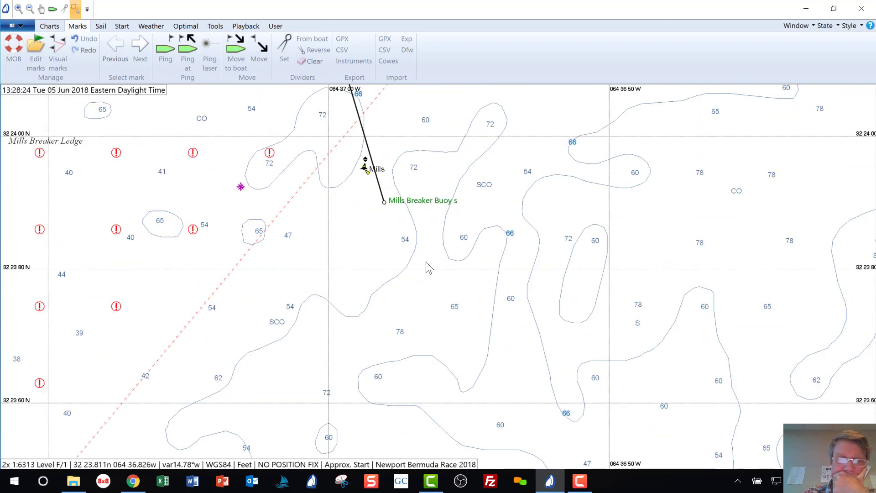
scroll(426, 263, up, 1)
click(294, 116)
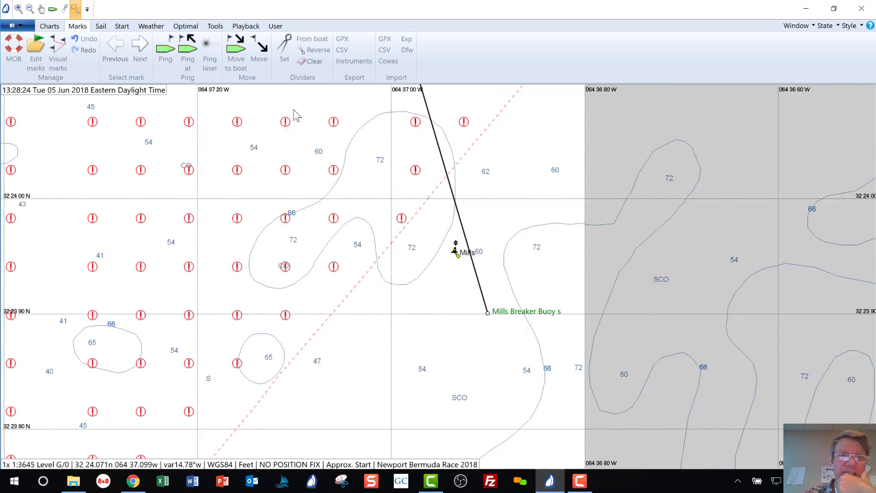
click(284, 50)
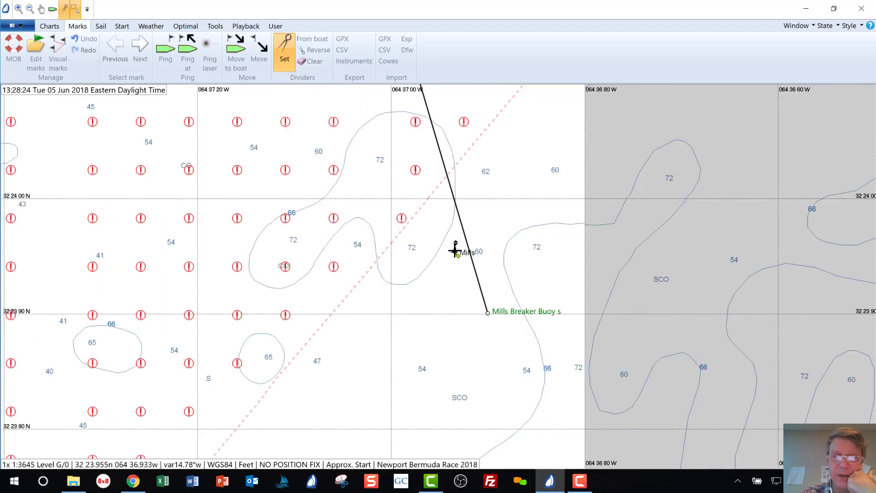
drag(455, 250, 488, 313)
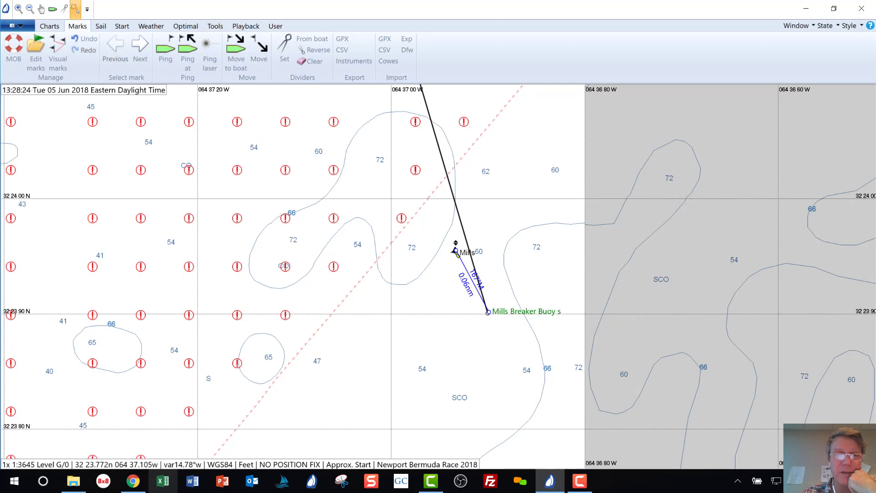
Step: Switch to Chrome and search Google in a new tab for "convert .01 nautical miles to feet"
mouse_move(135, 488)
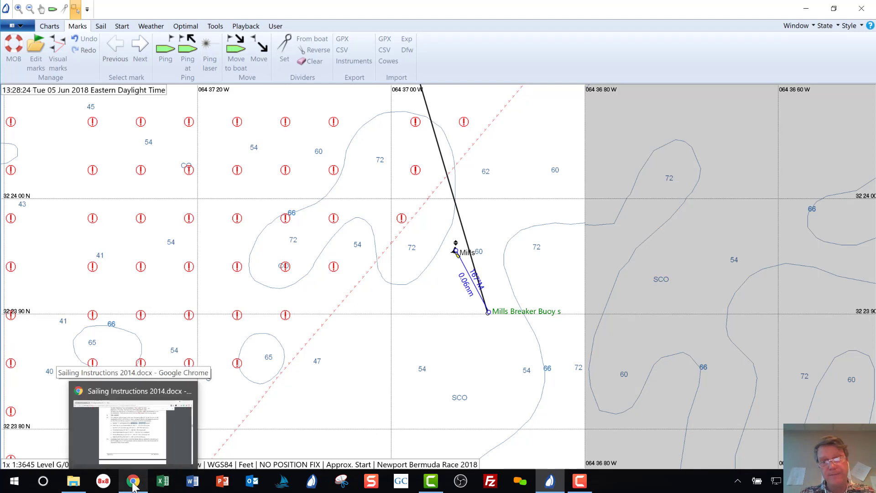
click(134, 484)
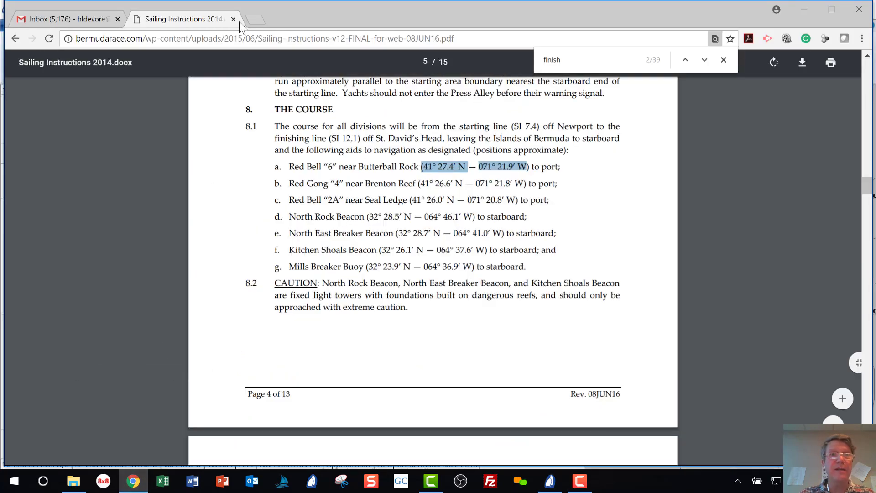
click(254, 20)
text(google.com)
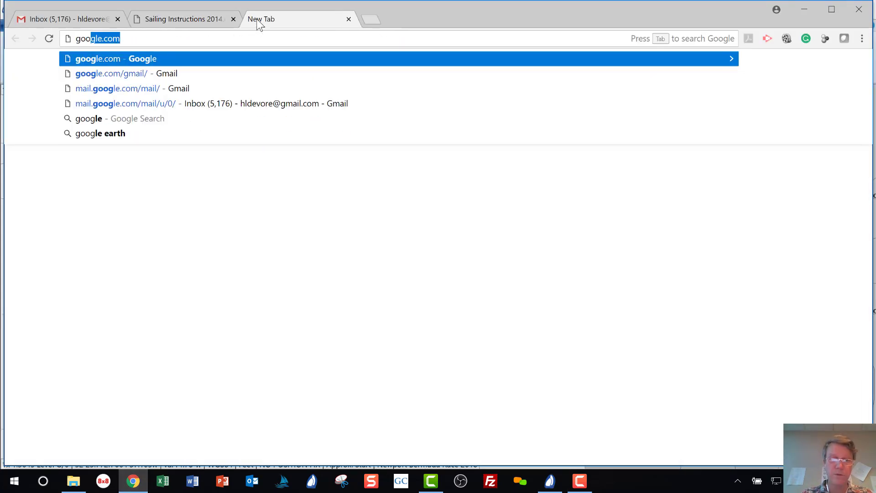
key(Return)
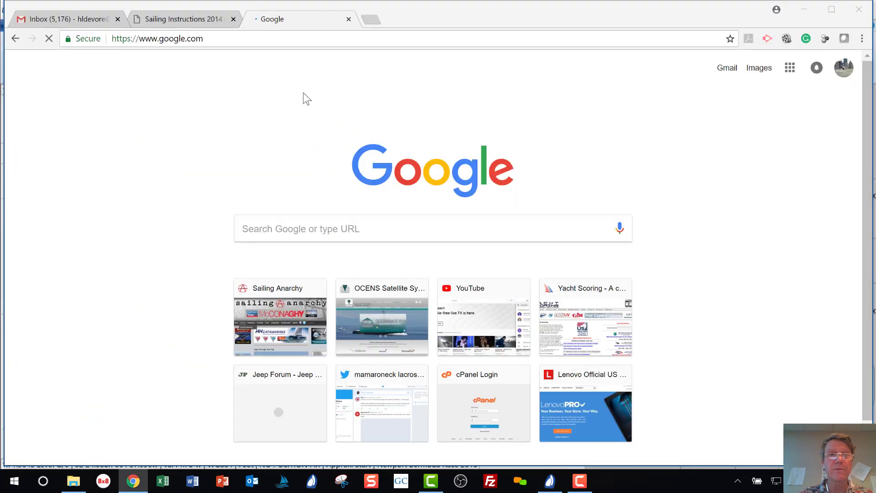
text(convert .)
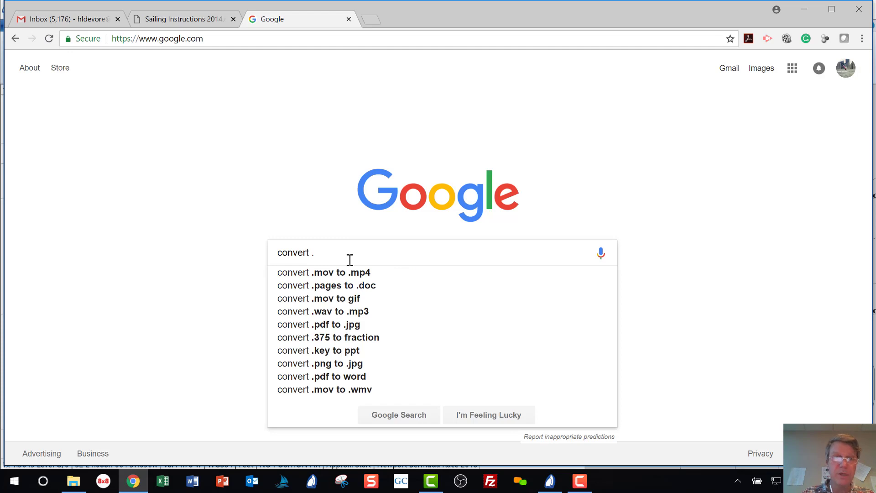
key(BackSpace)
key(Down)
key(Return)
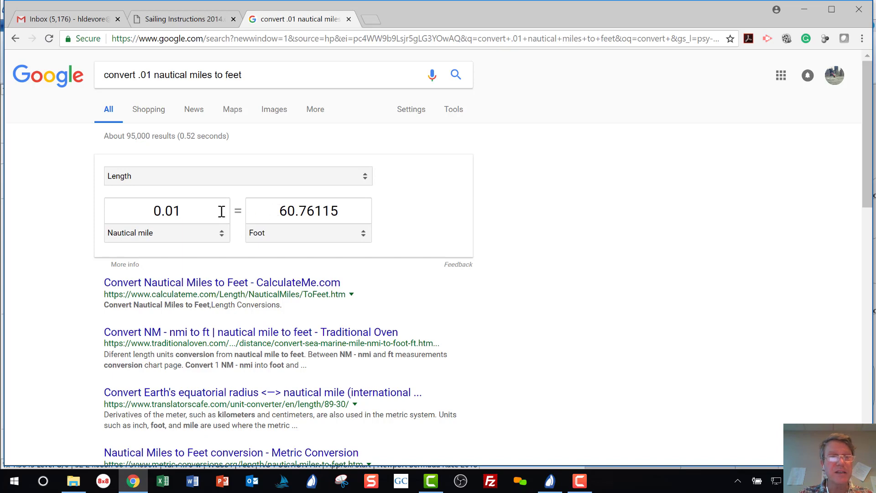
Step: Convert .06 nautical miles to feet in the unit converter
click(204, 214)
key(BackSpace)
text(.06)
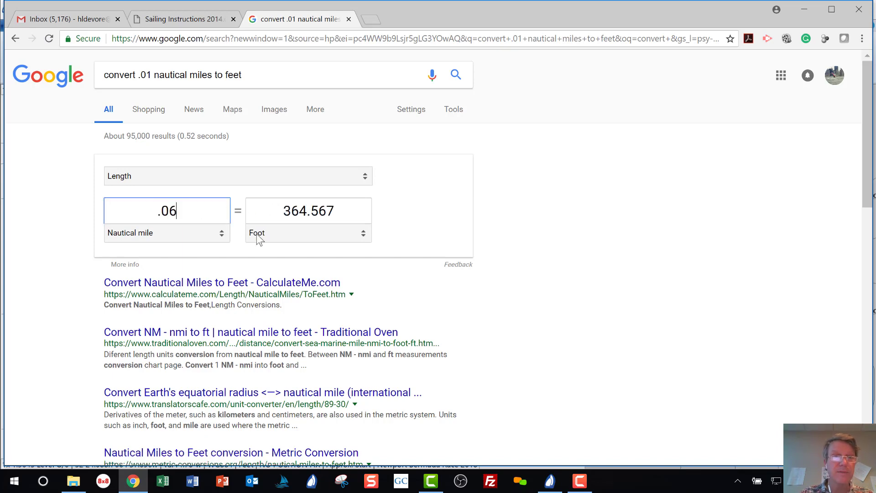
Step: Return to Expedition and clear the divider measurement between the charted buoy and the mark
key(alt+Tab)
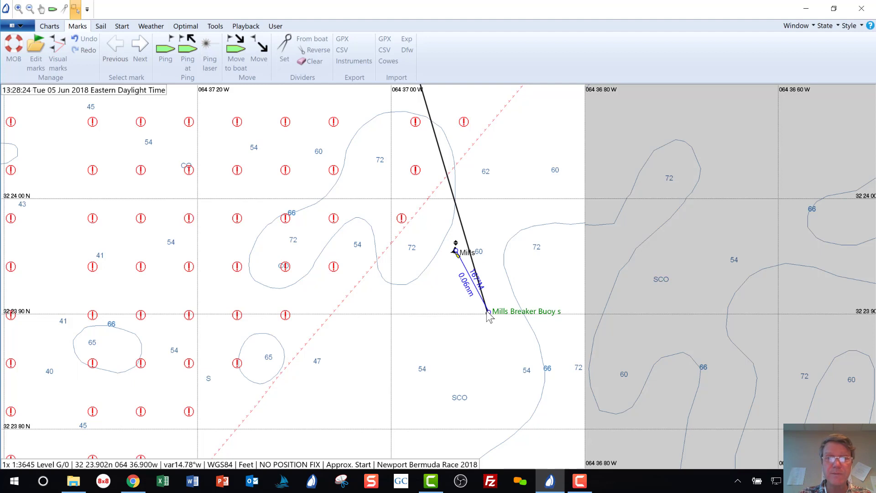
click(312, 62)
click(425, 270)
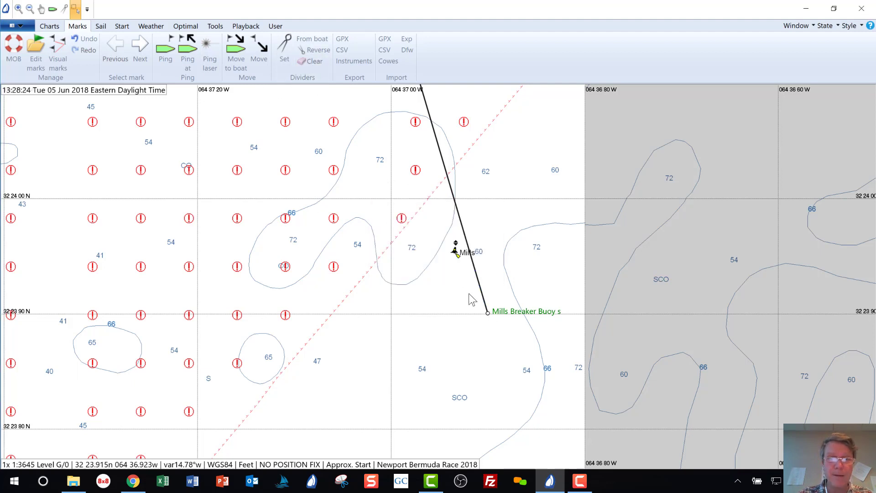
Step: Unlock Mills Breaker Buoy and move it onto the charted Mills buoy symbol
right_click(488, 314)
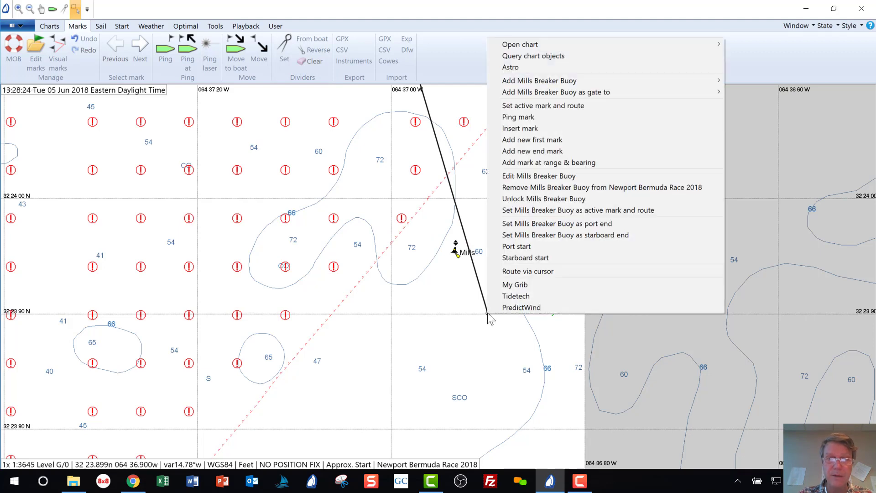
click(534, 176)
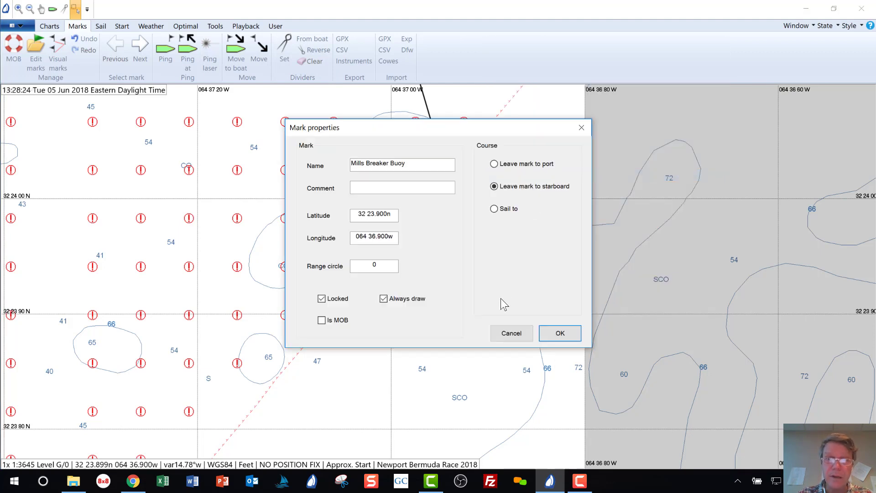
click(322, 299)
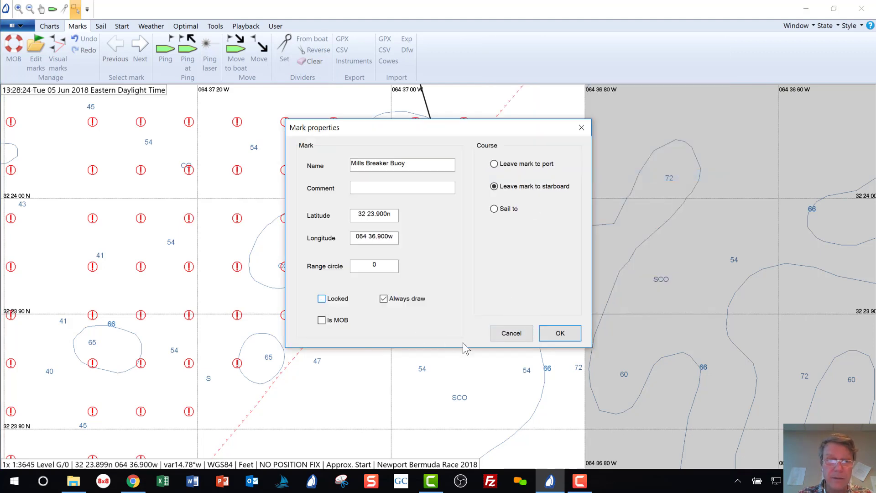
click(555, 337)
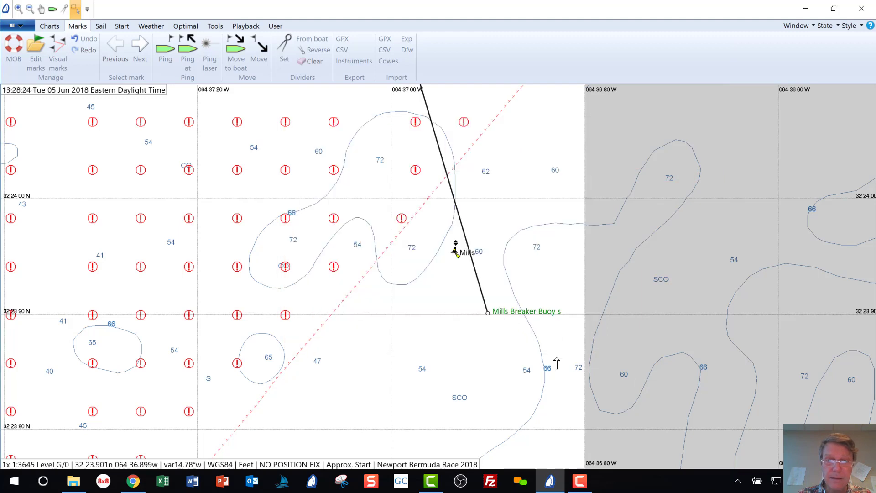
drag(487, 313, 456, 250)
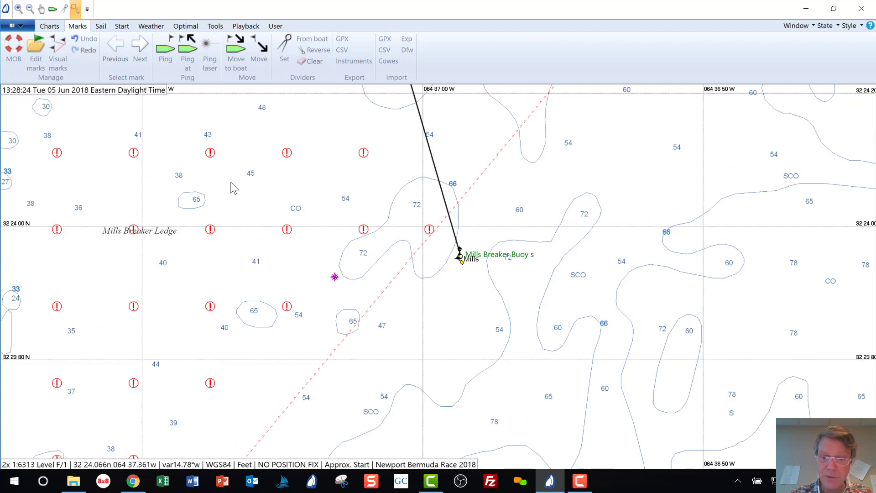
Step: Examine the chart from Mills Breaker Buoy south to the finish line end marks off St David's Head
scroll(229, 183, down, 1)
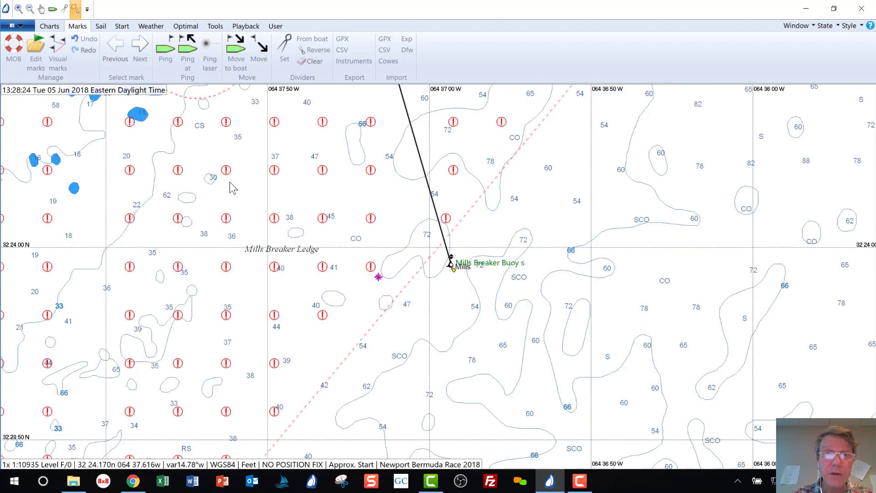
scroll(230, 187, down, 1)
scroll(230, 187, down, 2)
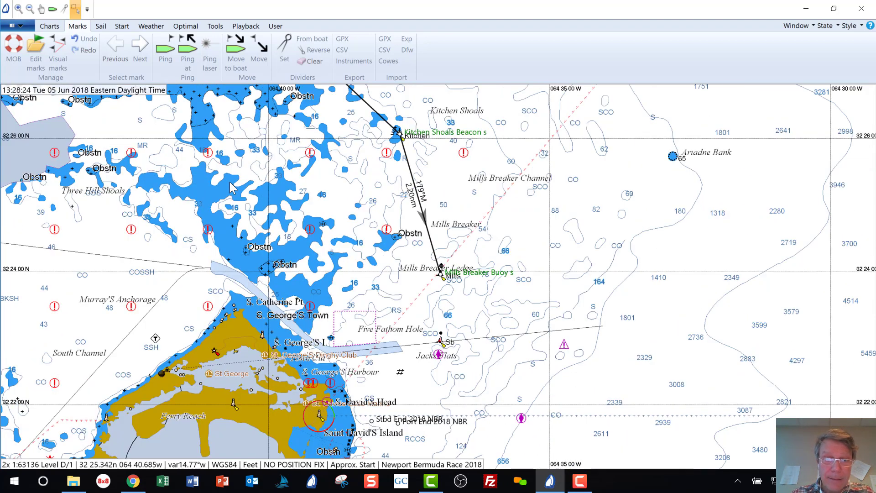
middle_click(436, 376)
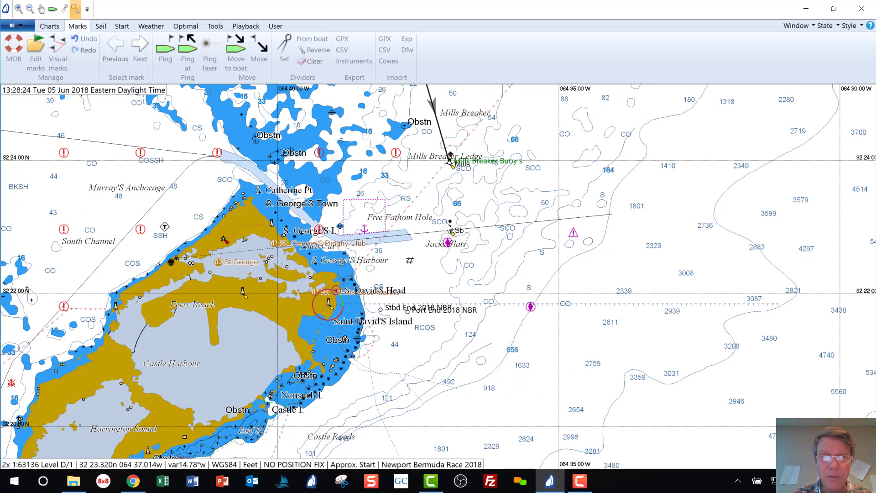
scroll(458, 234, up, 3)
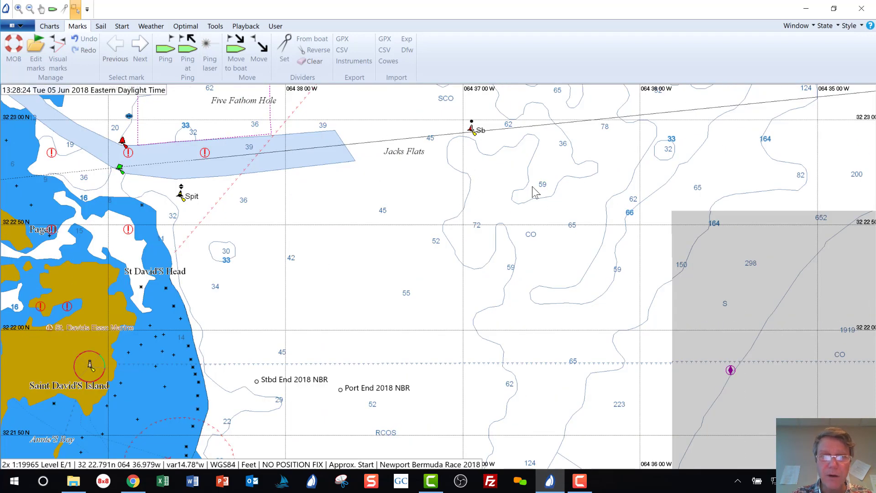
middle_click(465, 163)
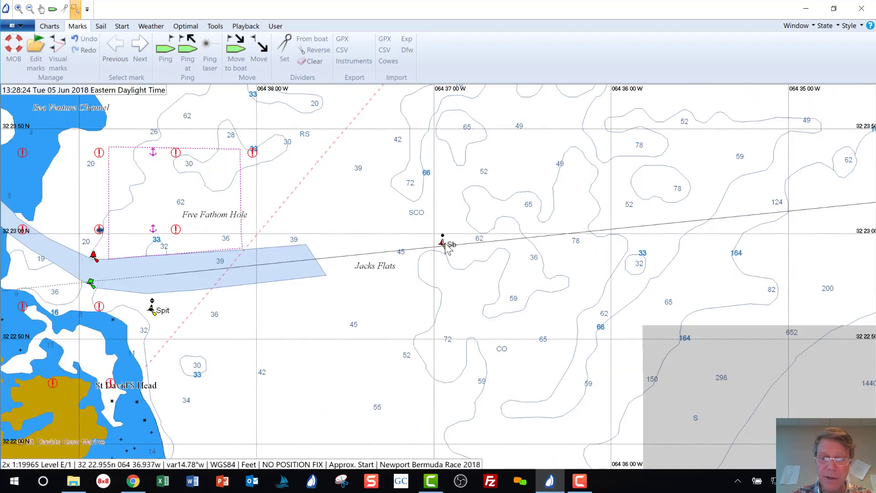
scroll(449, 248, down, 2)
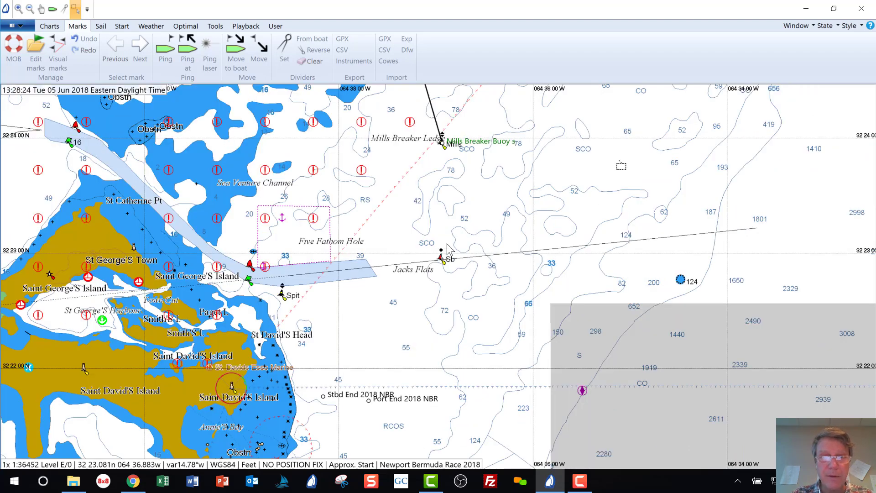
Step: Switch to Chrome, check the course section of the sailing instructions, and return to Expedition
key(alt+Tab)
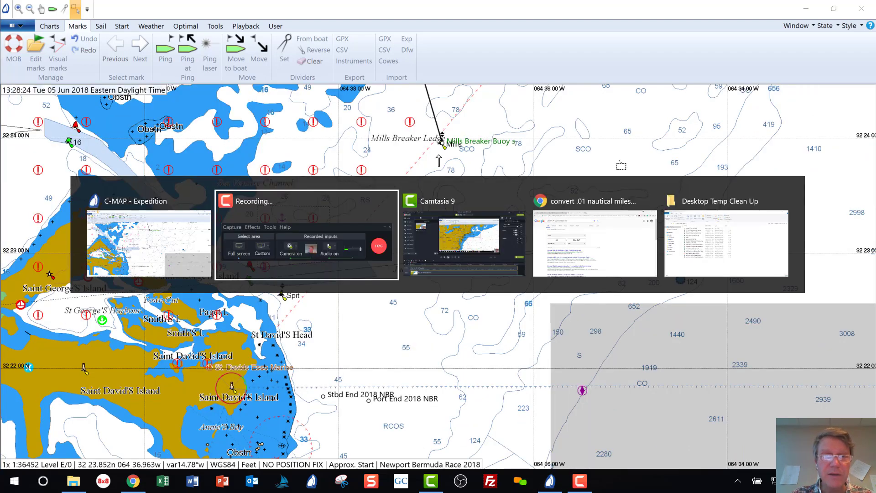
key(alt+Tab)
key(alt+Tab)
key(alt+Tab)
key(alt+Tab)
key(alt+Tab)
key(alt+Tab)
key(alt+Tab)
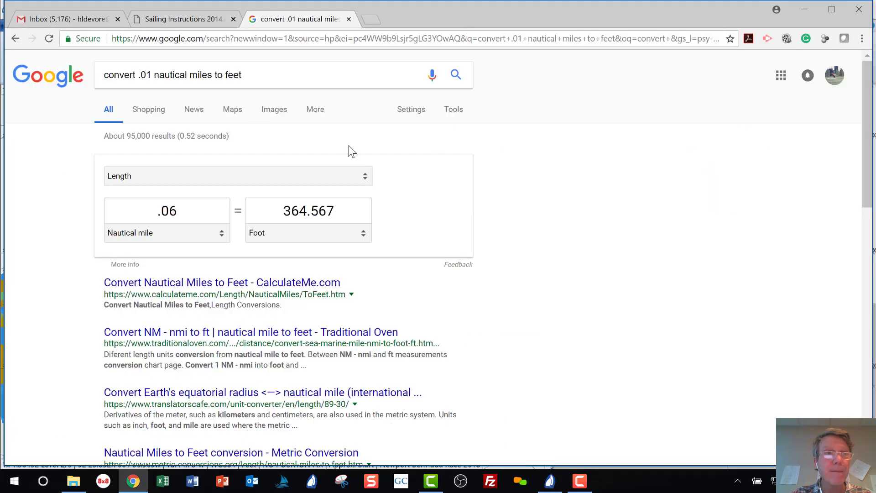
click(197, 21)
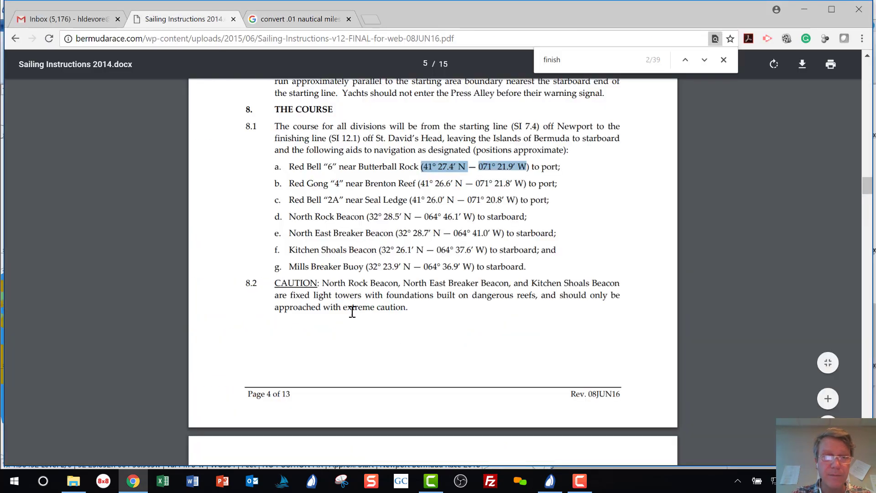
key(alt+Tab)
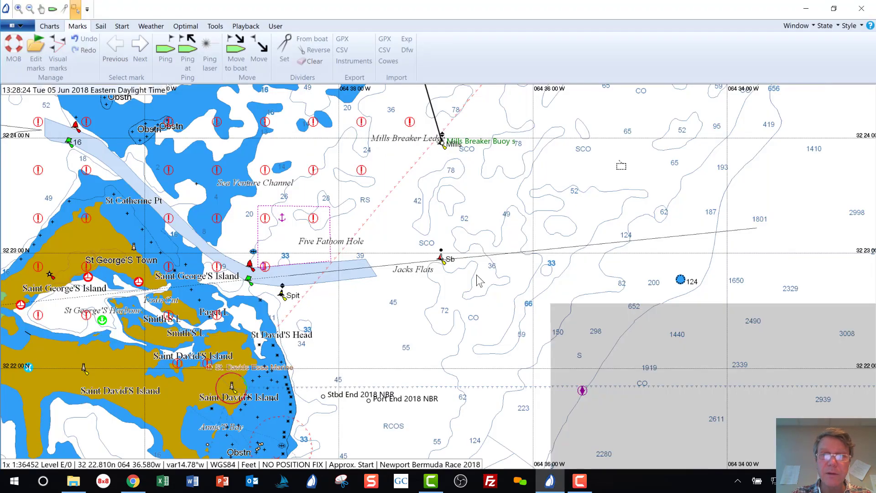
Step: Insert a mark on the leg into Mills Breaker Buoy and move it near the finish line ends, at about 32 21.67n, 064 37.93w
right_click(431, 104)
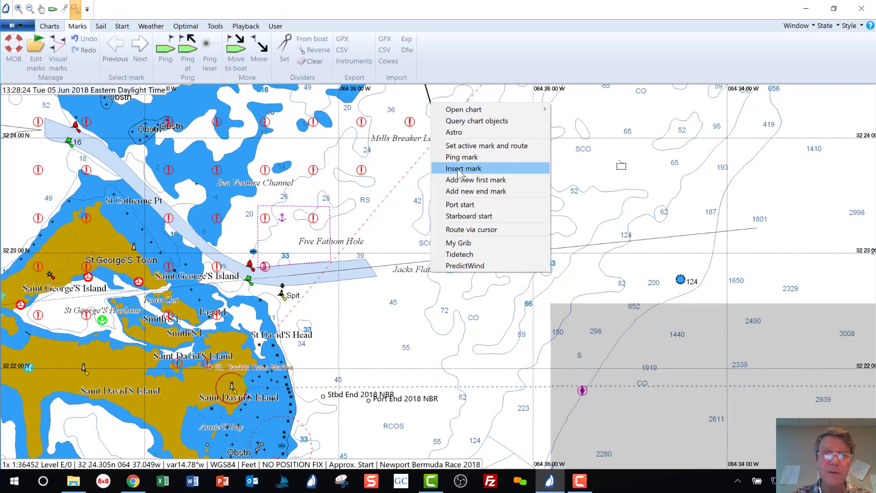
click(493, 168)
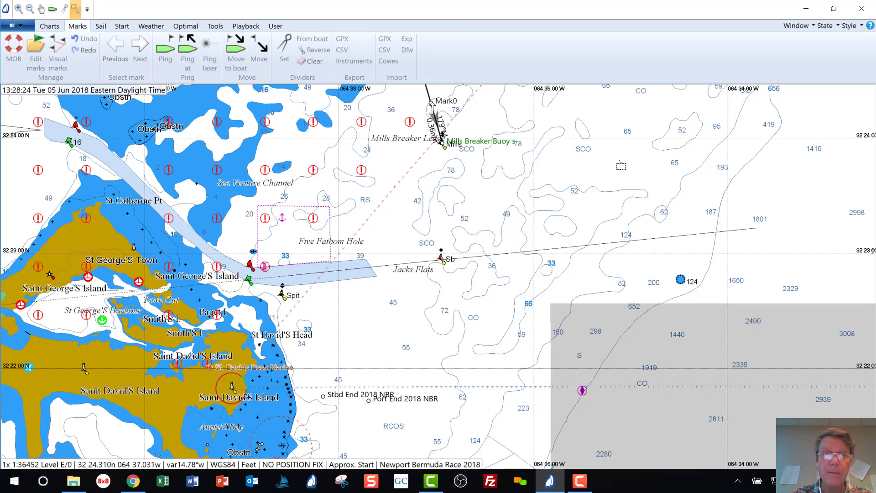
drag(431, 106, 345, 407)
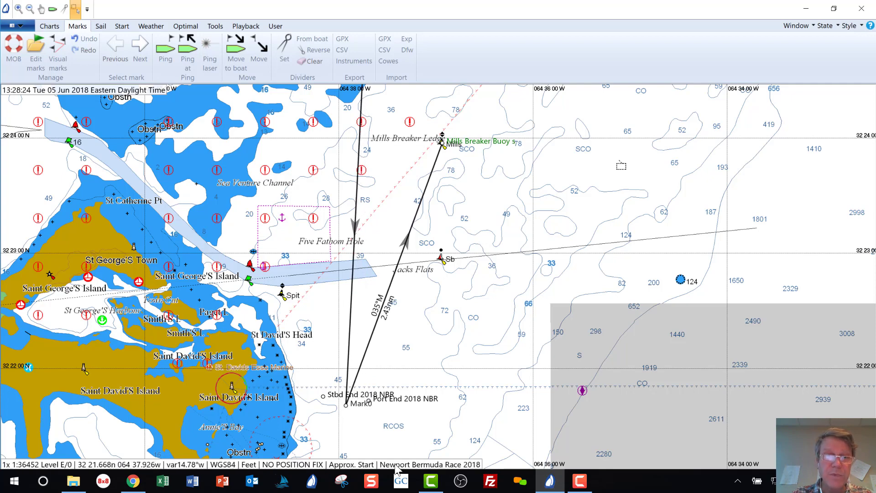
Step: Rename the newly inserted mark near the finish line as "Approx. Finish"
right_click(345, 406)
click(369, 257)
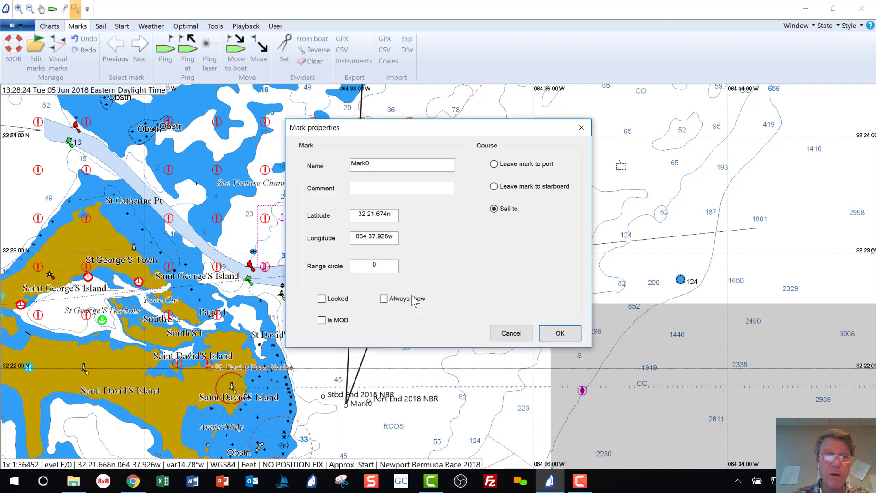
key(ctrl+a)
text(Ap)
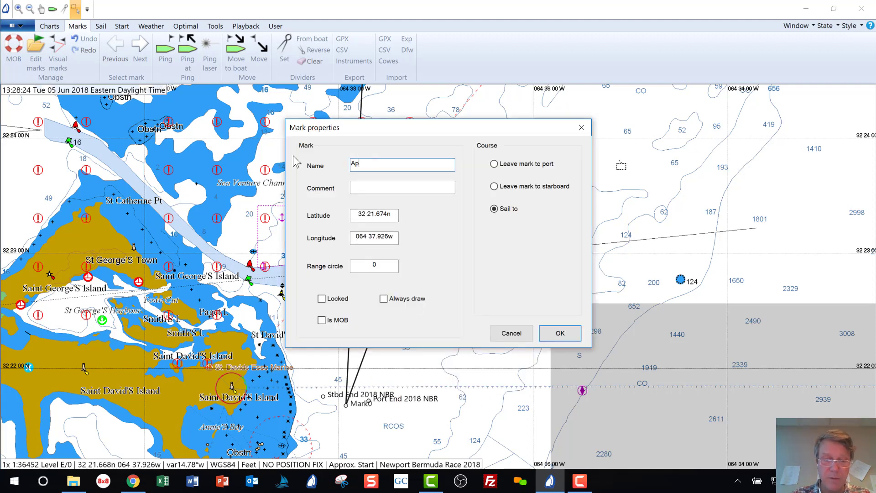
text(prox. F)
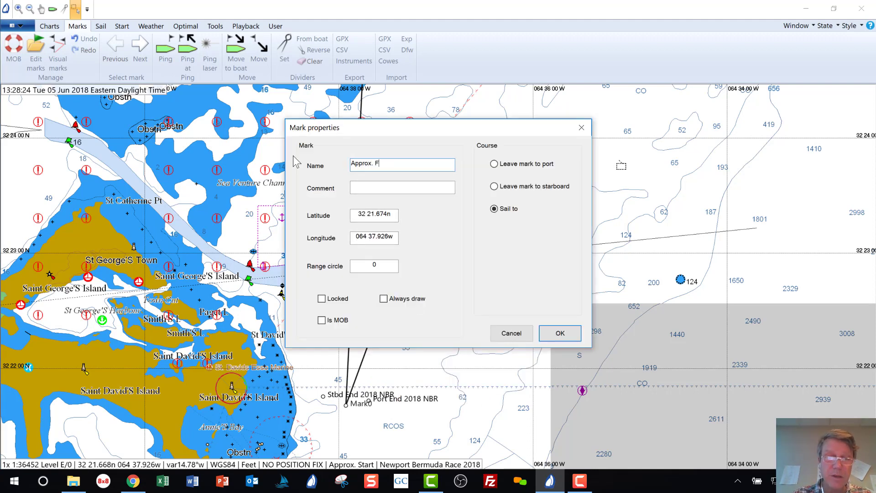
text(inish)
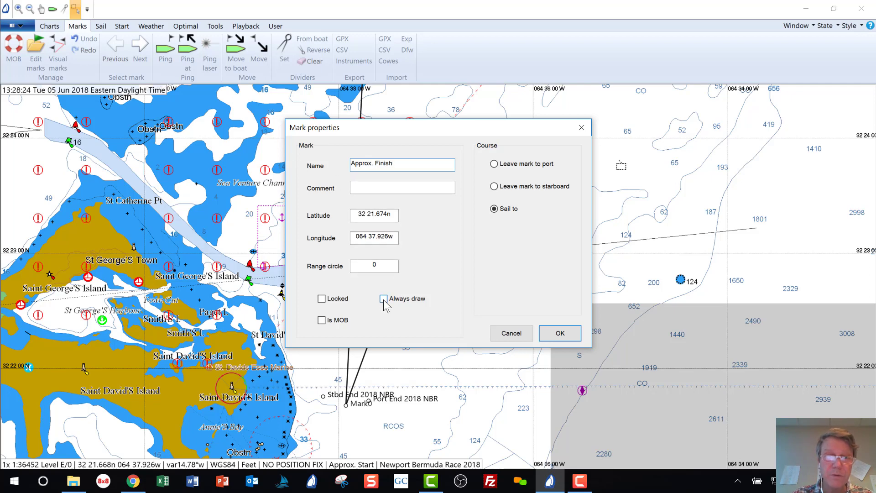
click(560, 333)
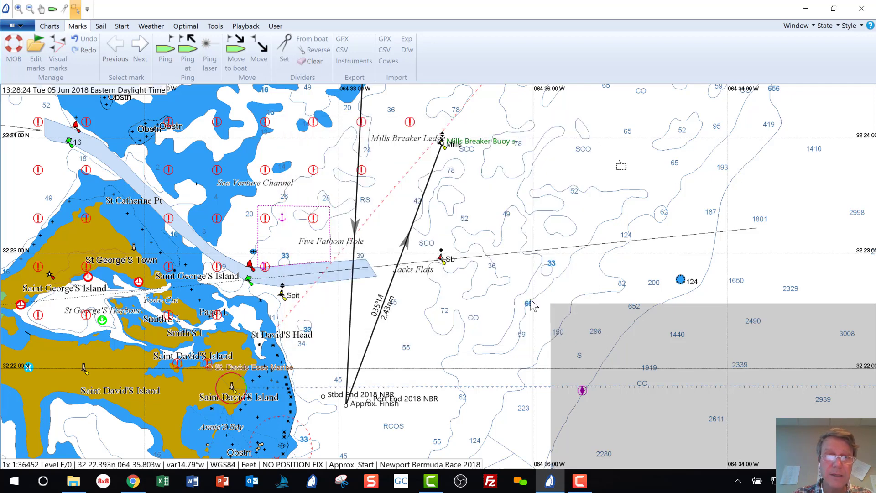
Step: Reorder the Newport Bermuda Race 2018 route so Approx. Finish comes after Mills Breaker Buoy
click(35, 50)
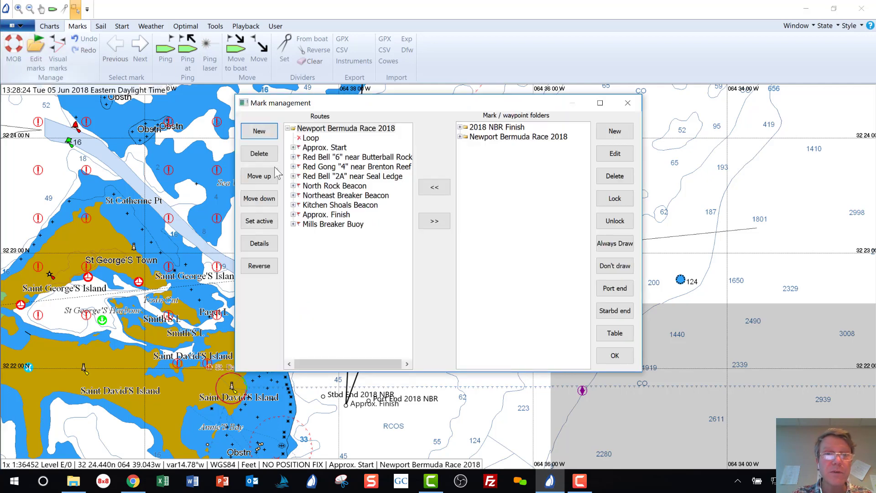
click(326, 215)
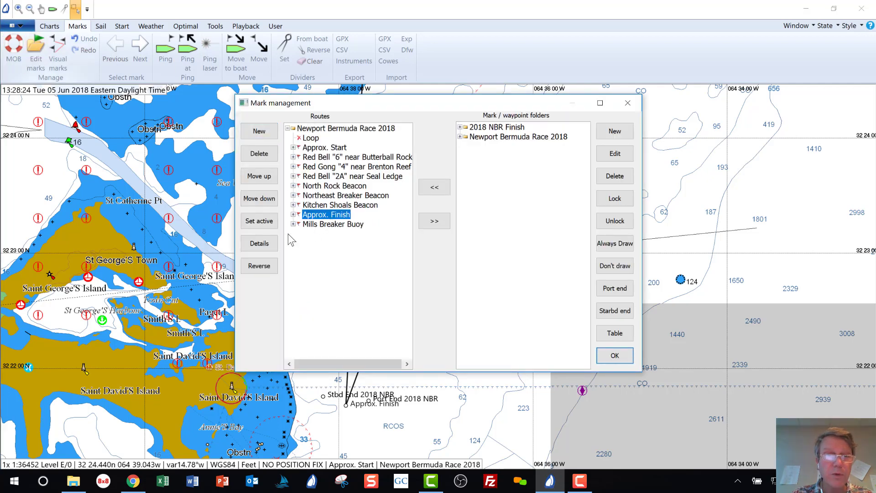
click(259, 198)
click(615, 356)
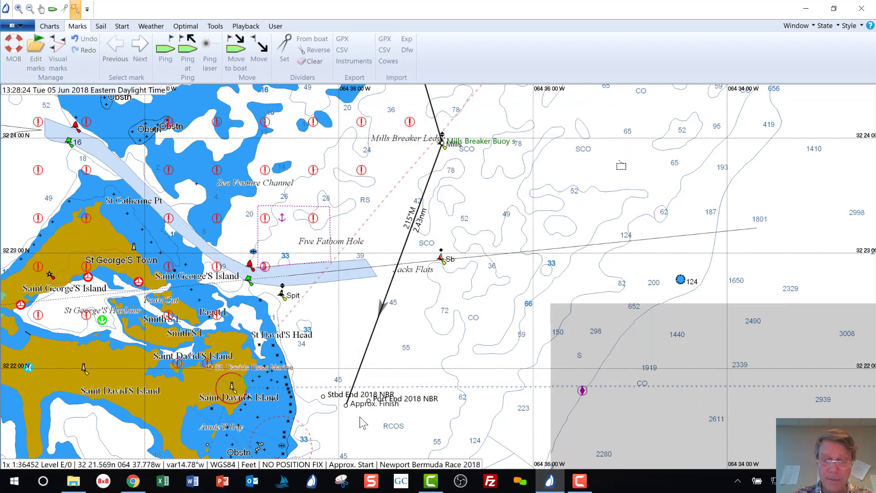
Step: Set the dividers along the finish line from the Stbd End 2018 NBR mark to the Port End 2018 NBR mark
scroll(359, 415, up, 2)
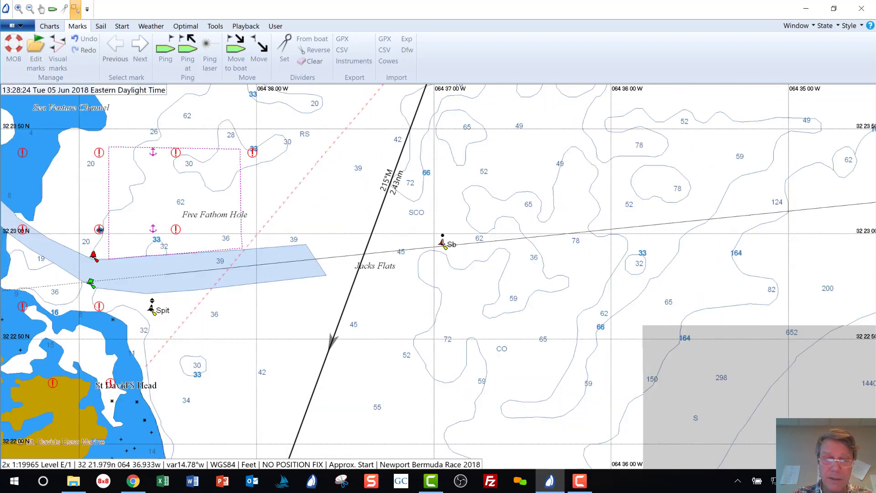
click(446, 448)
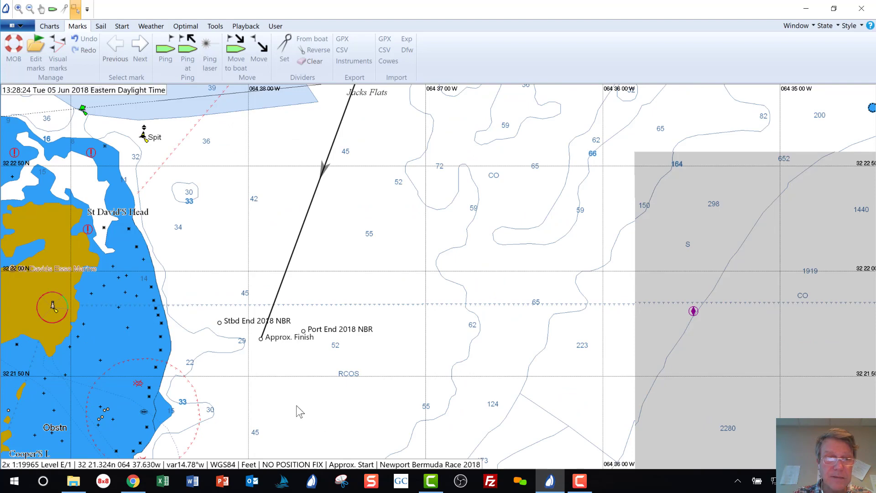
click(277, 361)
scroll(274, 349, up, 1)
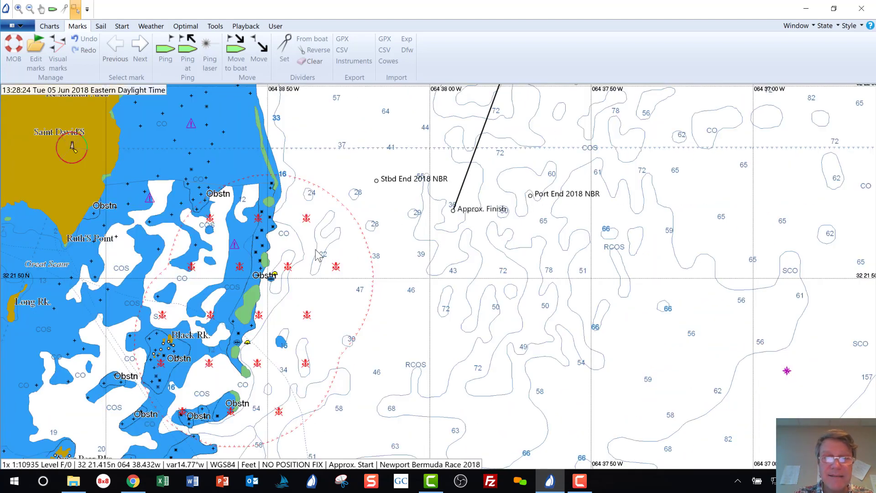
scroll(347, 214, up, 1)
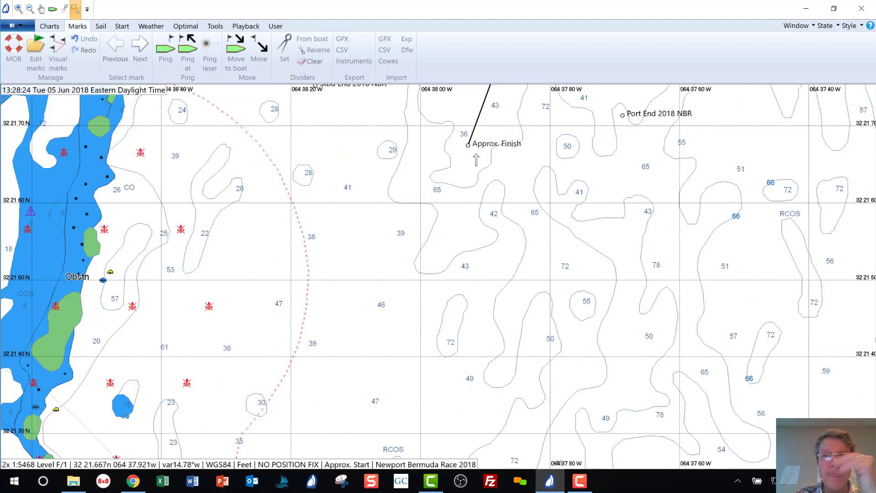
click(500, 167)
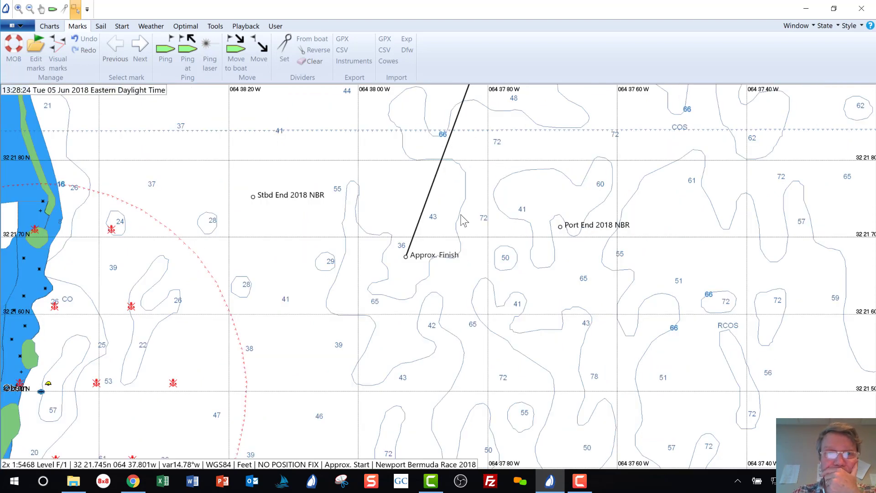
click(284, 50)
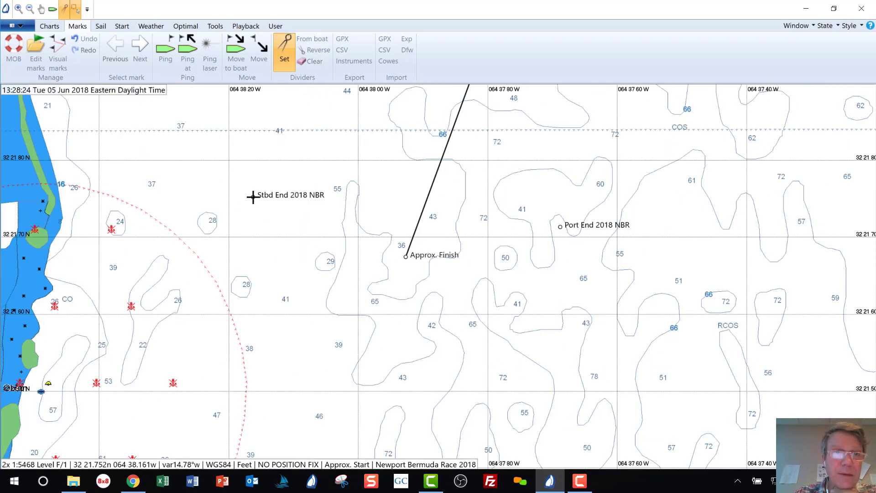
drag(253, 198, 559, 227)
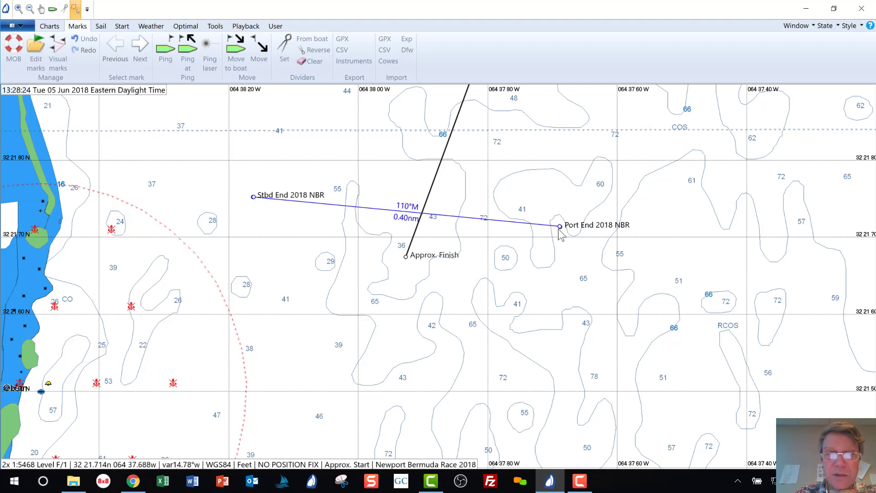
Step: Move the Approx. Finish mark onto the divider line near its middle, between the two finish line ends, and lock it
drag(405, 260, 488, 226)
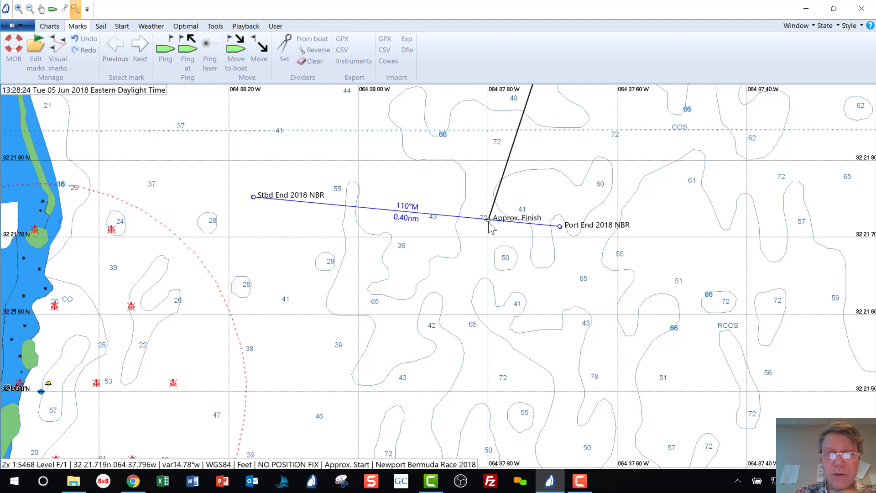
scroll(456, 231, up, 1)
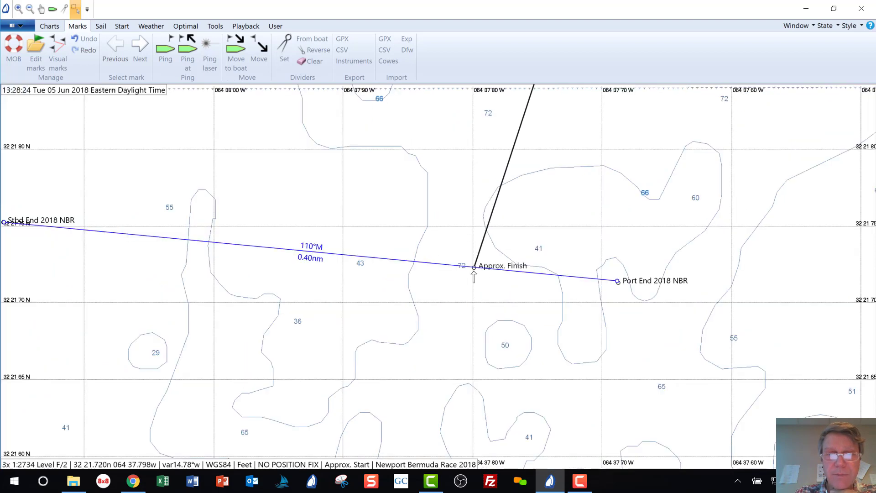
drag(473, 269, 335, 254)
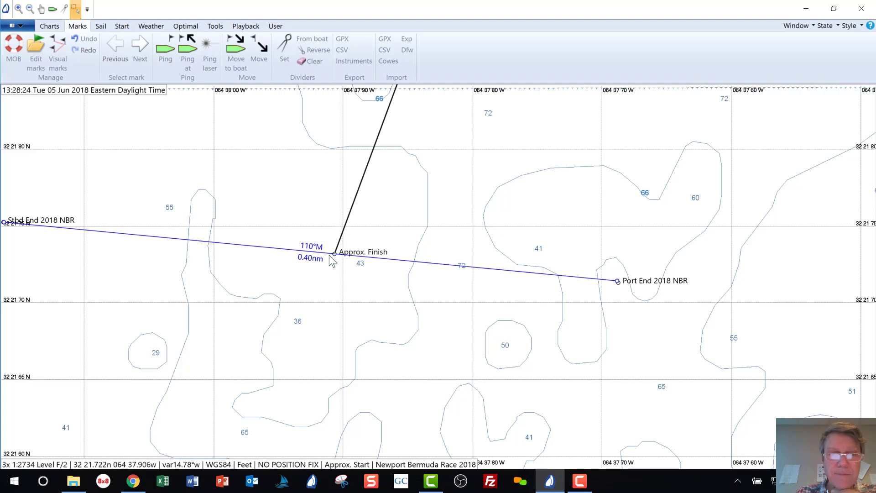
right_click(335, 254)
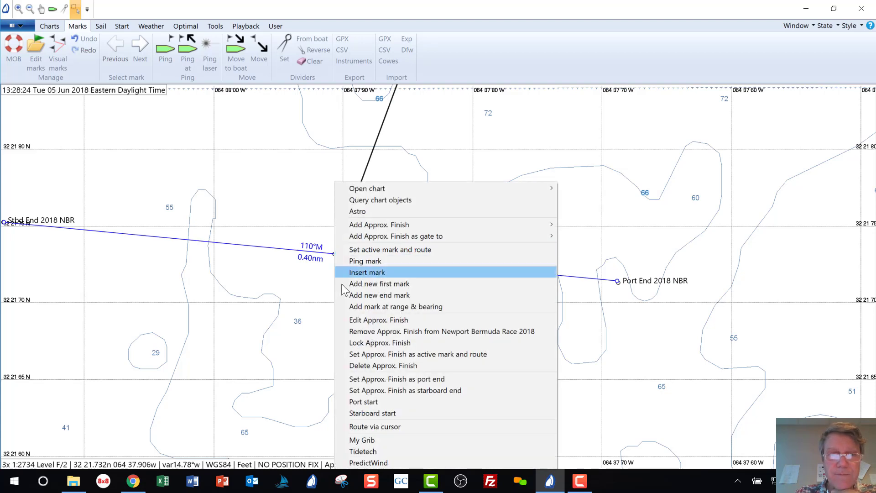
click(365, 342)
scroll(417, 391, down, 1)
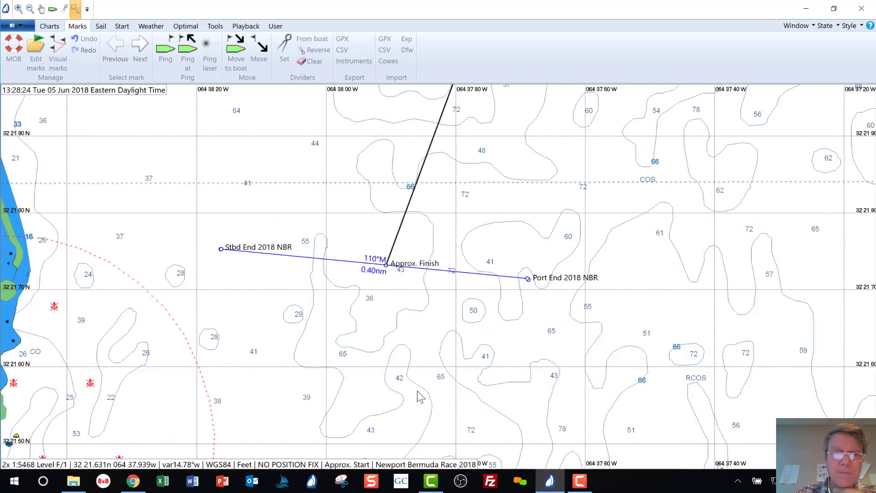
scroll(417, 391, down, 6)
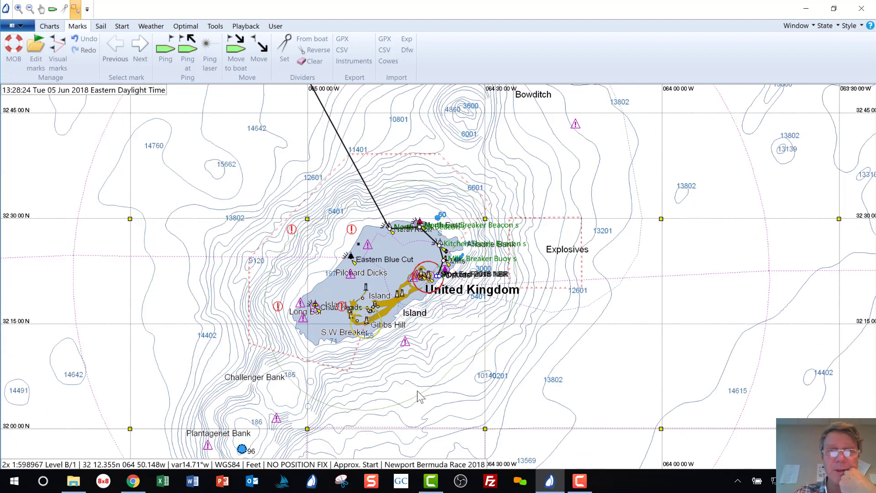
scroll(417, 391, down, 3)
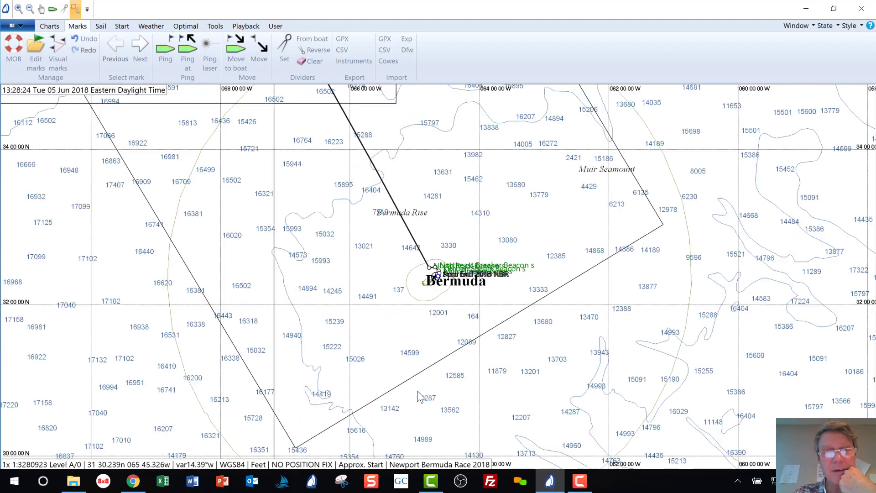
Step: Inspect the route's finish around Bermuda and follow the long leg back to the start area off Newport
scroll(417, 391, up, 1)
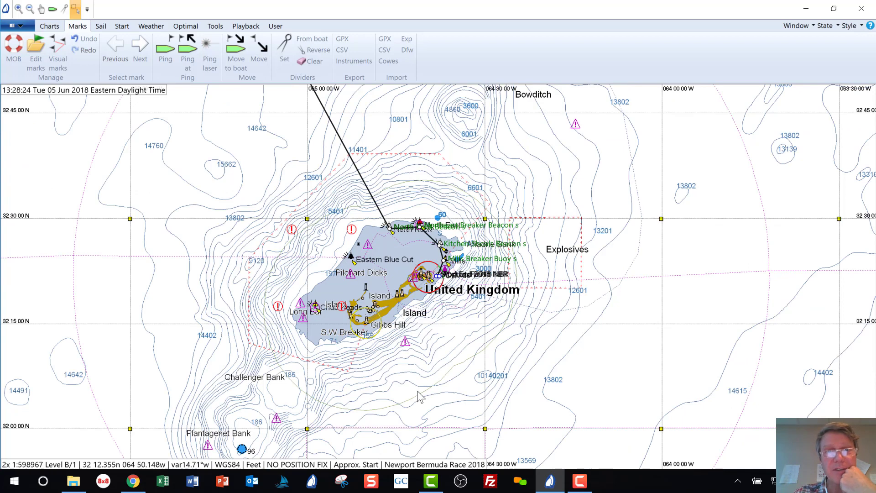
scroll(419, 396, up, 1)
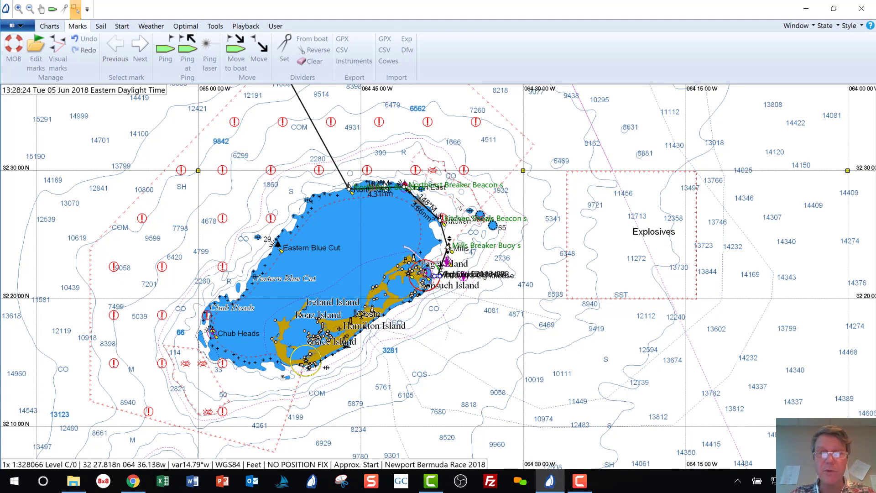
scroll(457, 199, down, 3)
scroll(456, 198, down, 3)
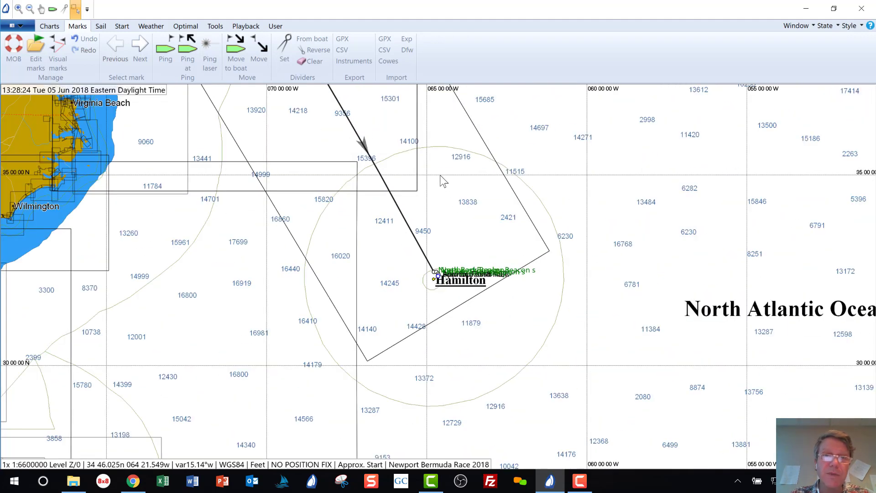
middle_click(385, 148)
middle_click(363, 151)
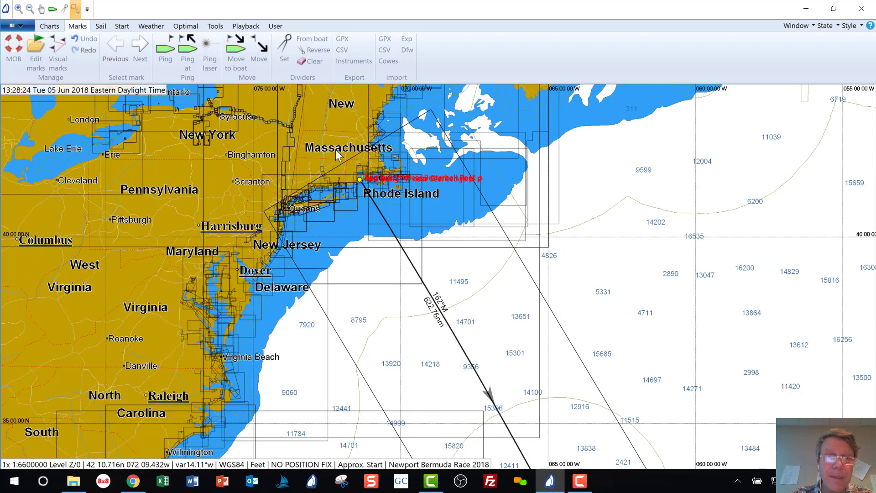
scroll(385, 198, up, 1)
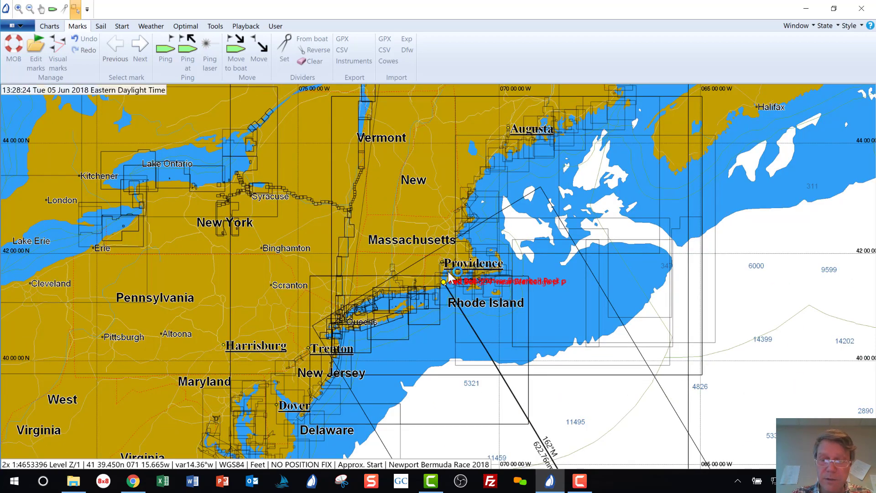
scroll(448, 273, up, 1)
scroll(449, 274, up, 5)
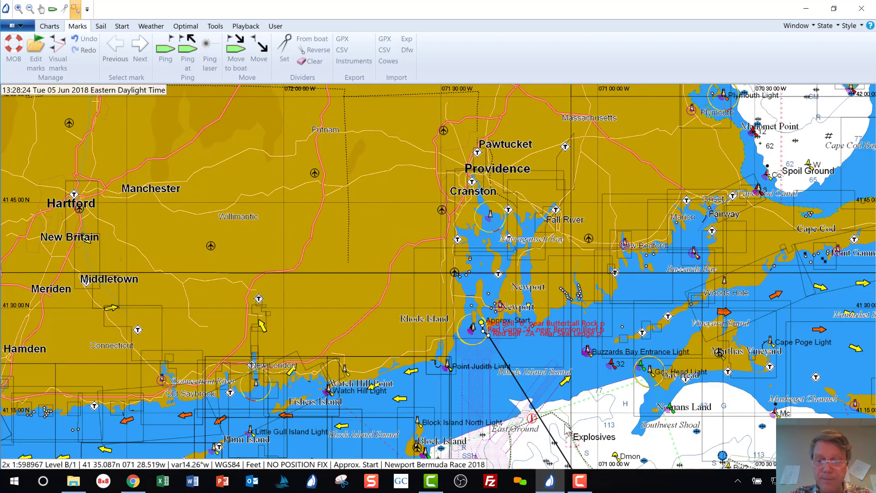
scroll(567, 429, up, 2)
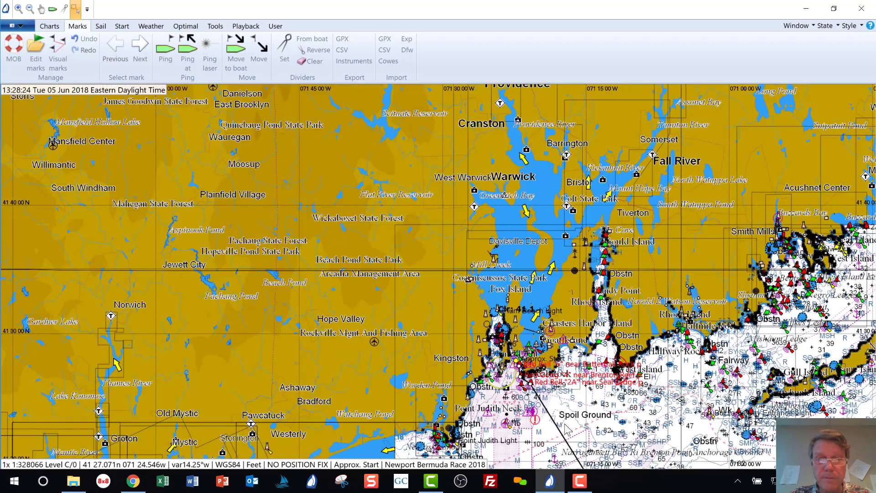
scroll(566, 428, up, 1)
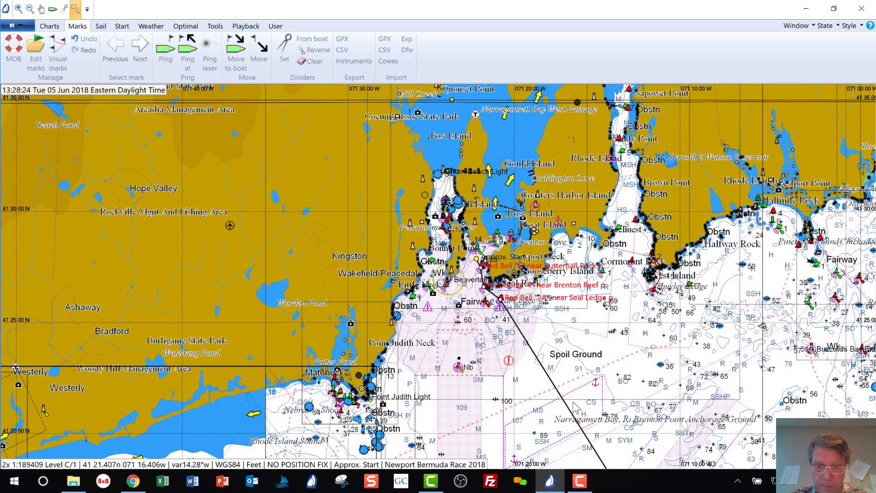
Step: Examine the route between the start marks off Newport and the charted obstruction beside red buoy 2, southwest of Seal Ledge
middle_click(497, 323)
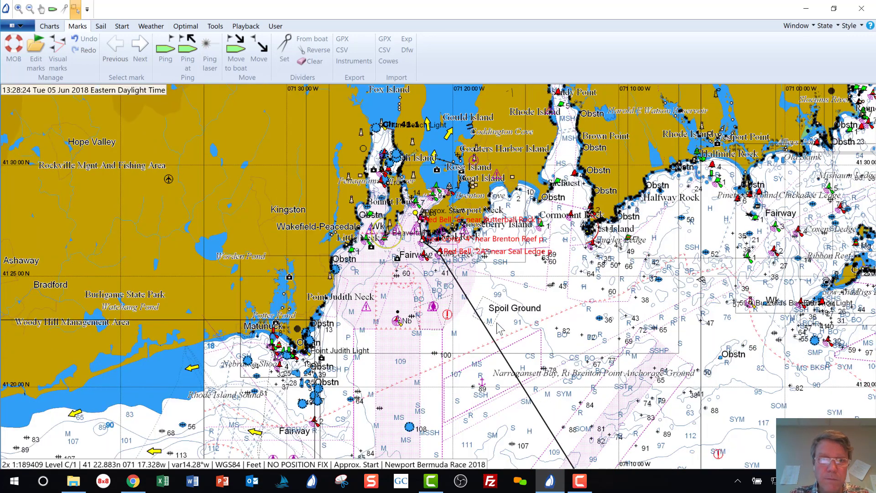
scroll(437, 278, up, 1)
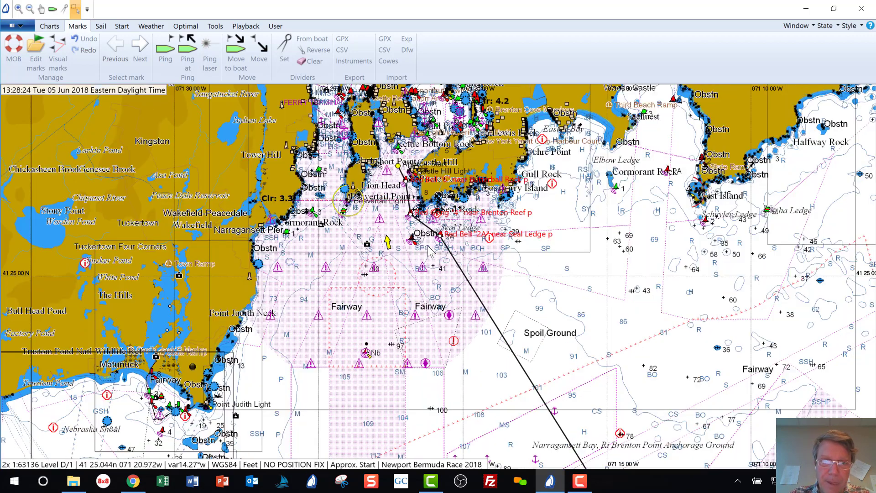
scroll(489, 286, up, 1)
drag(413, 215, 426, 247)
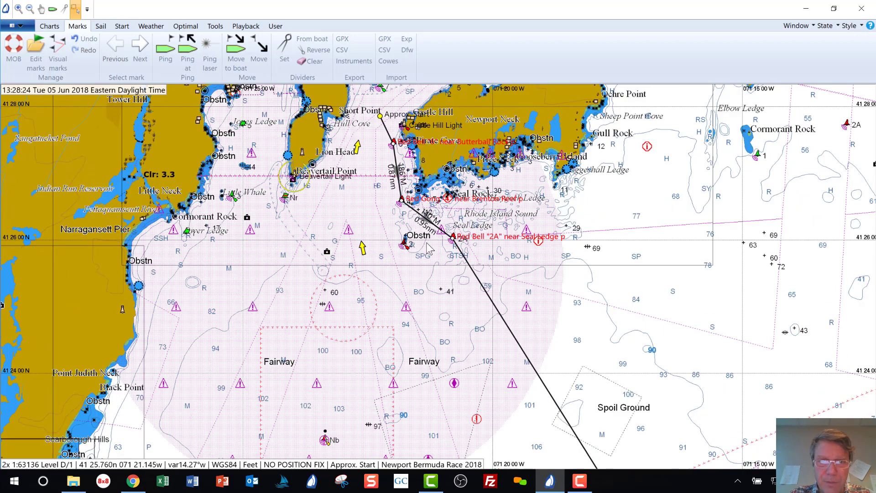
scroll(426, 246, up, 1)
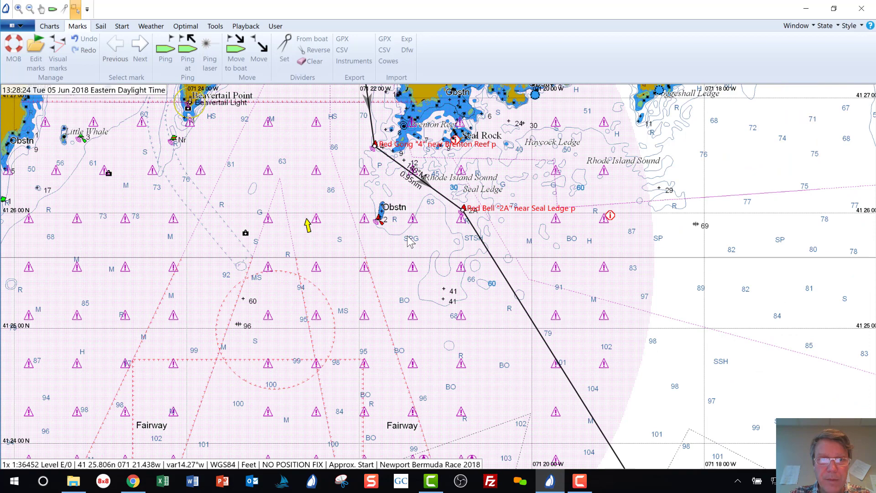
middle_click(406, 196)
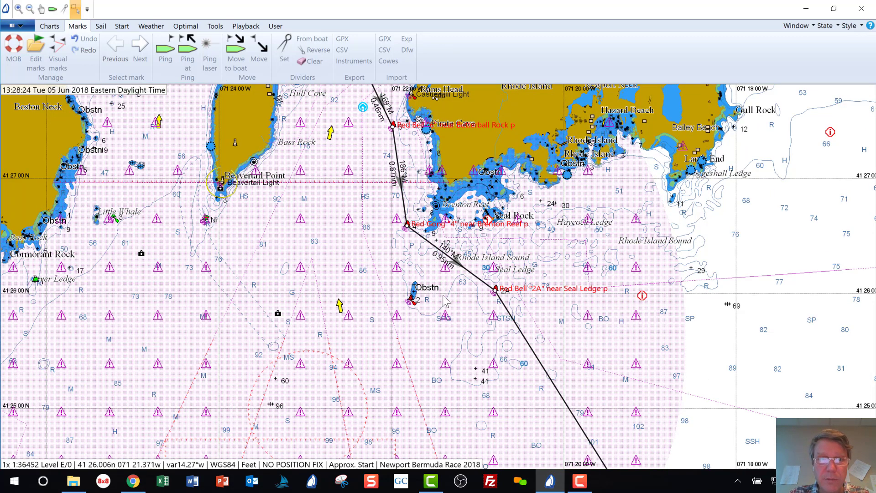
scroll(417, 296, up, 1)
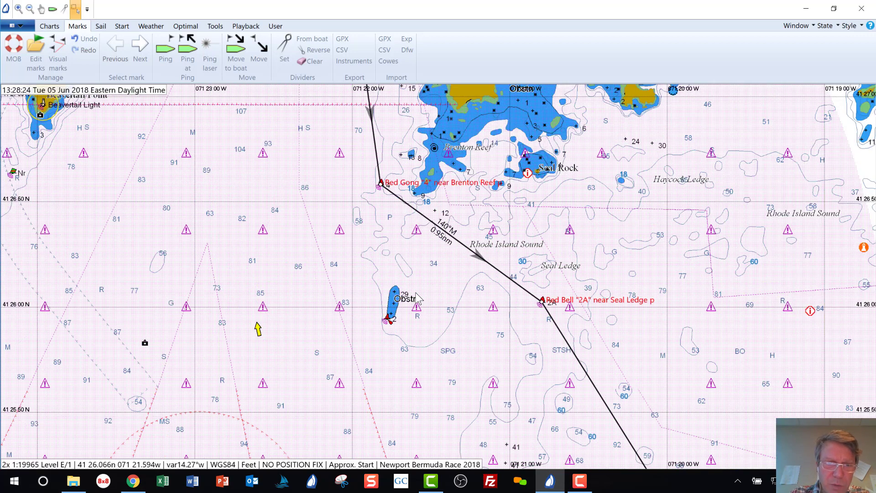
scroll(417, 296, up, 1)
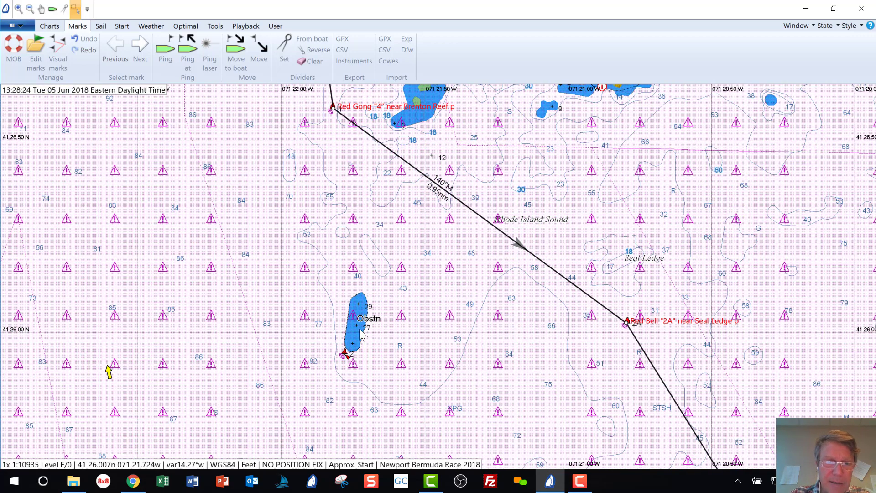
scroll(361, 334, up, 1)
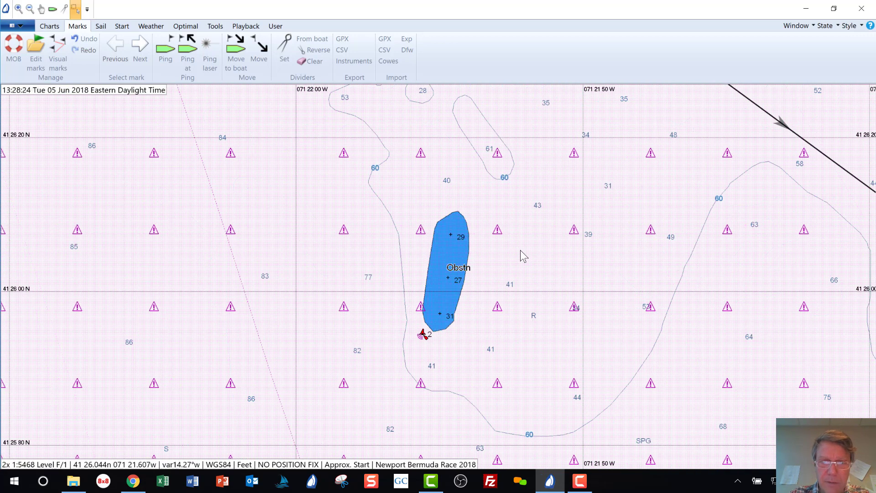
scroll(466, 271, up, 1)
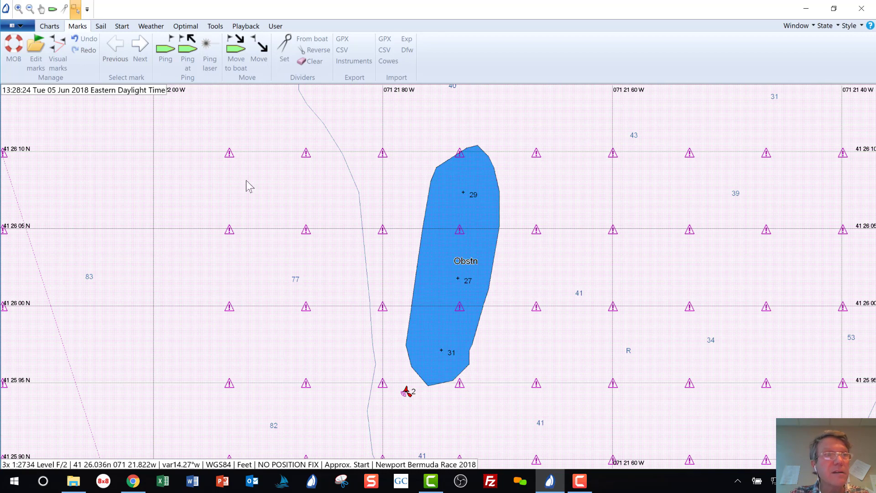
Step: Review the C-MAP chart settings for depth shading and reference depth
click(16, 26)
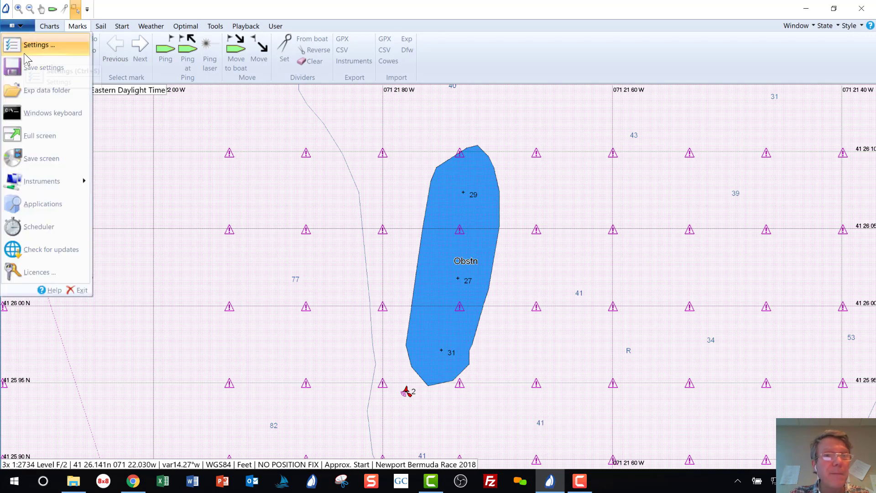
click(32, 46)
click(260, 124)
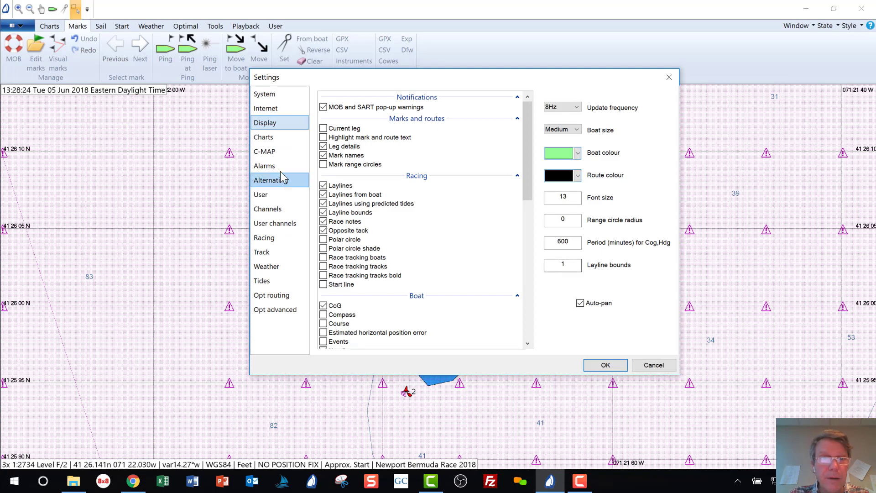
click(292, 151)
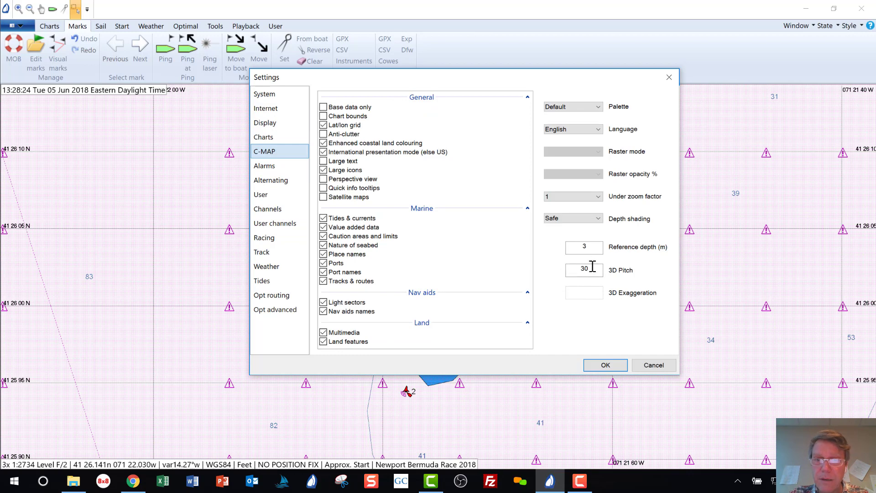
click(616, 364)
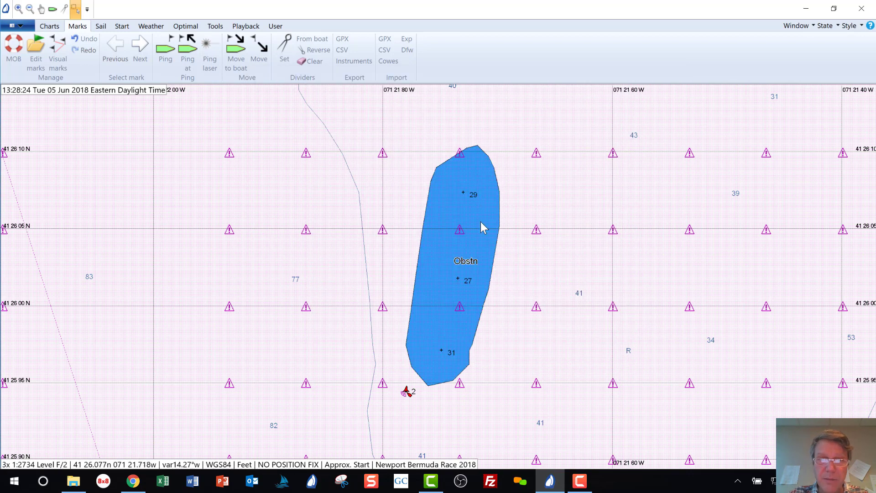
Step: Examine the obstruction near buoy 2 and the first leg past Block Island and the Rhode Island Sound Traffic Separation Scheme
scroll(421, 284, up, 1)
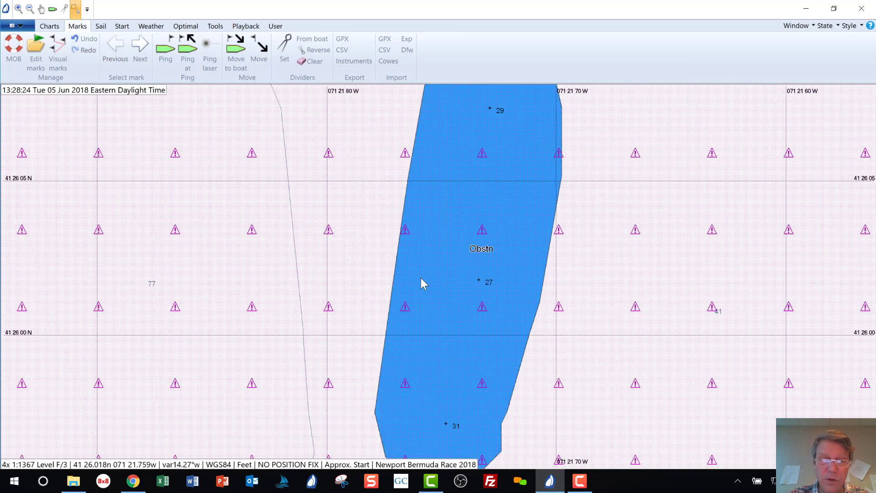
scroll(420, 278, down, 4)
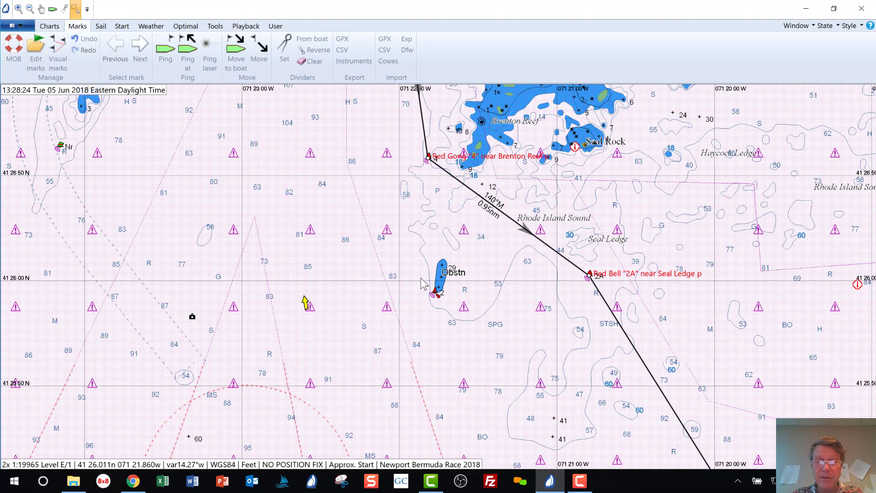
scroll(421, 283, down, 1)
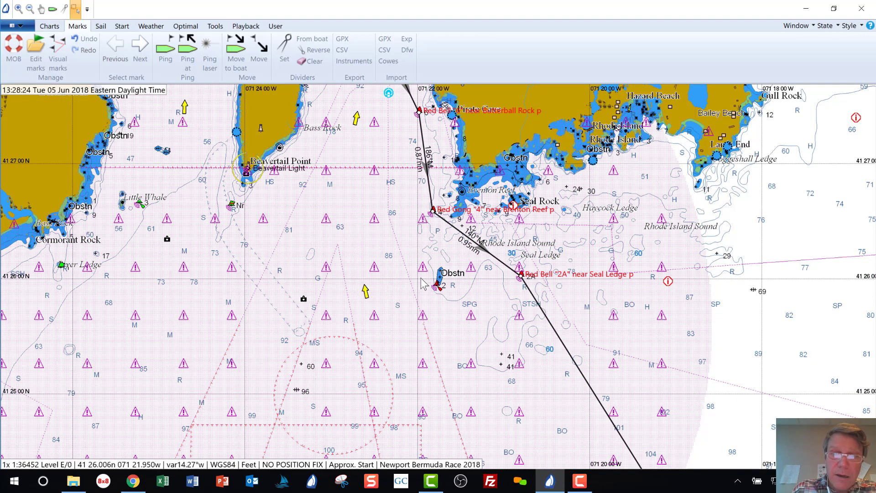
scroll(422, 283, down, 1)
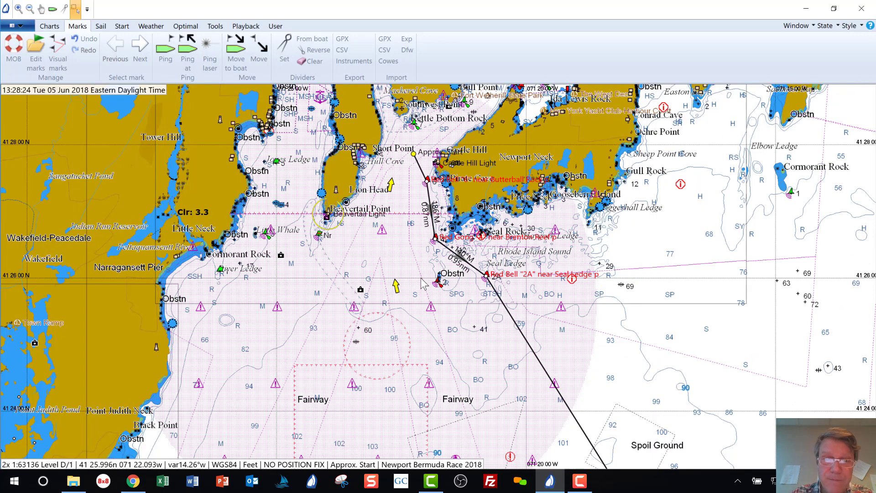
scroll(422, 283, down, 1)
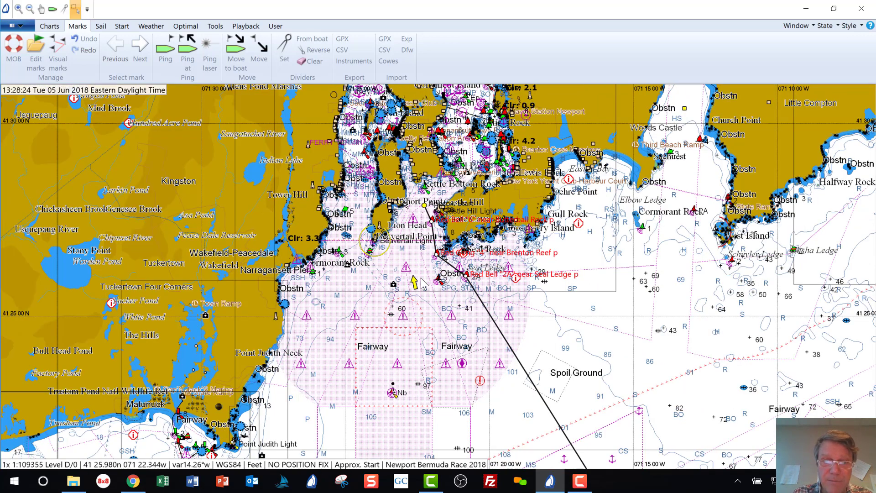
scroll(505, 420, down, 1)
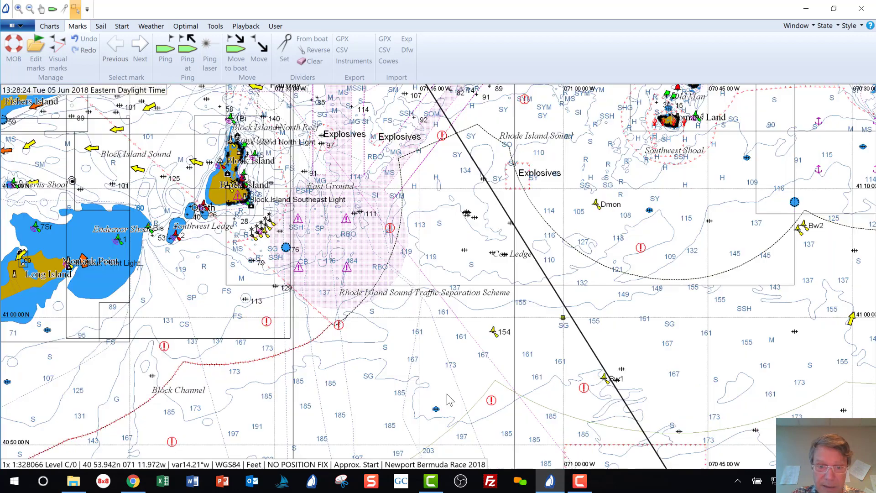
middle_click(448, 395)
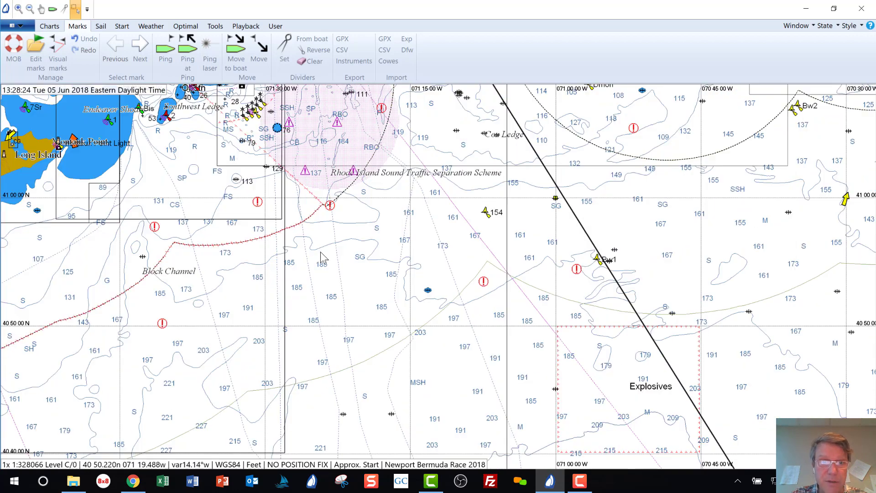
middle_click(383, 123)
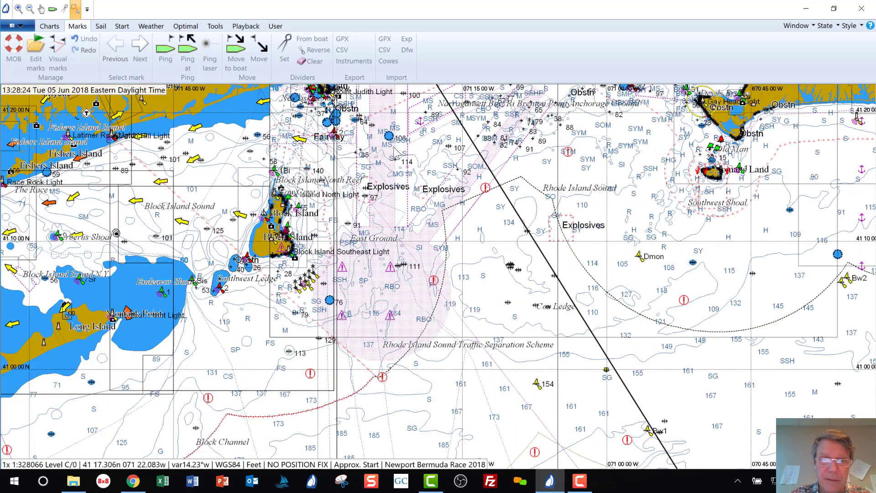
middle_click(431, 174)
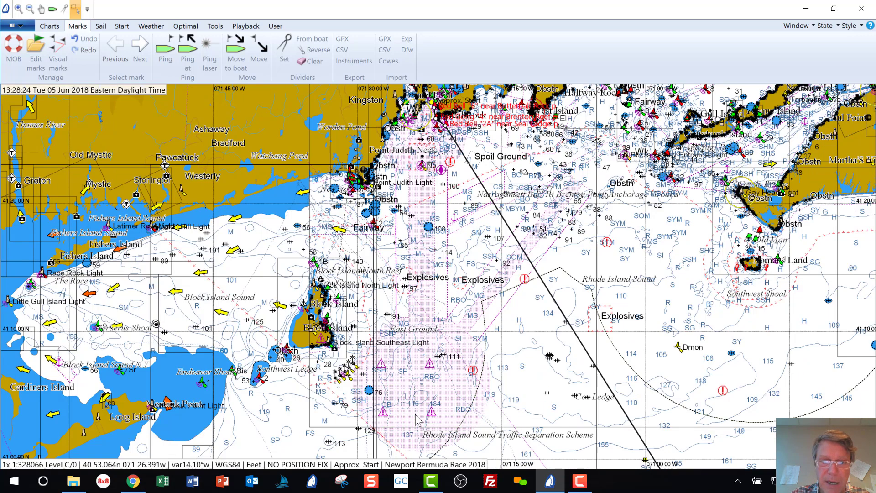
middle_click(414, 410)
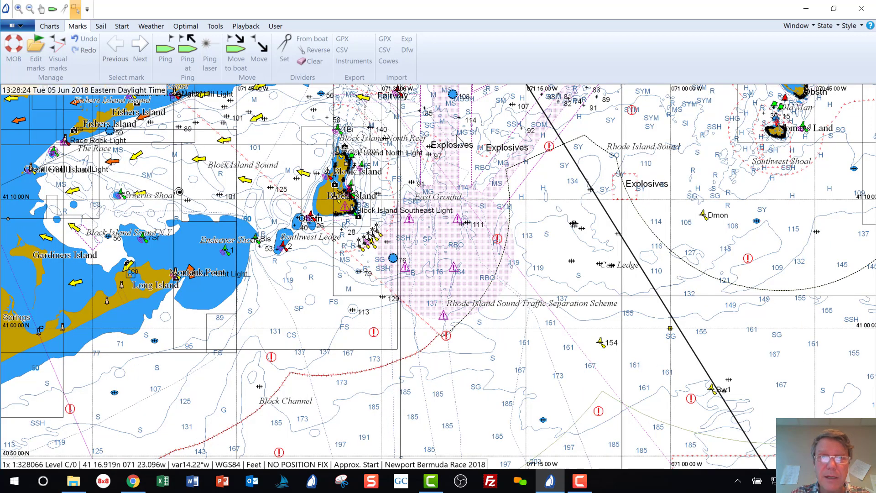
middle_click(473, 135)
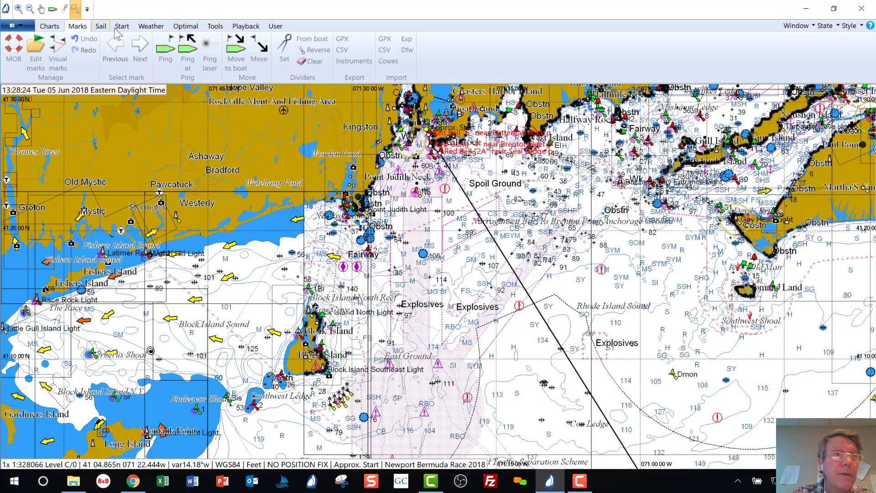
Step: Draw a new race note outlining the narrow north-south separation zone in the traffic scheme, northeast of Block Island
click(100, 26)
click(350, 46)
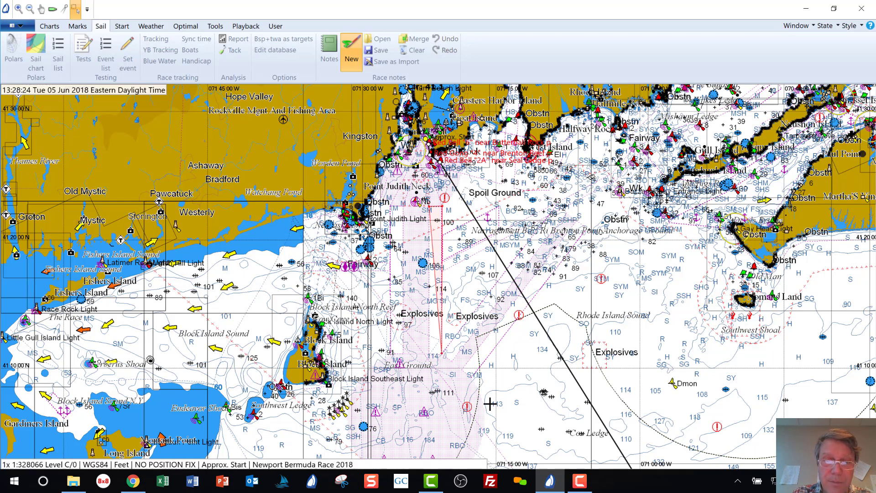
click(428, 352)
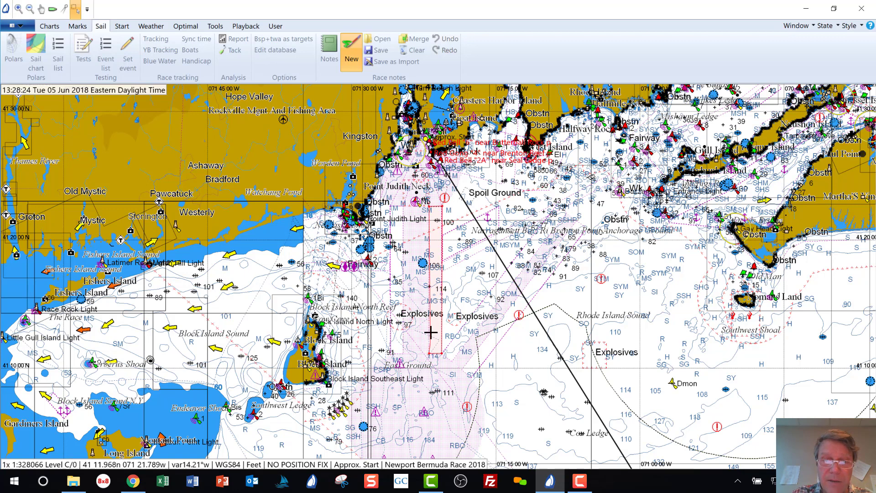
key(Escape)
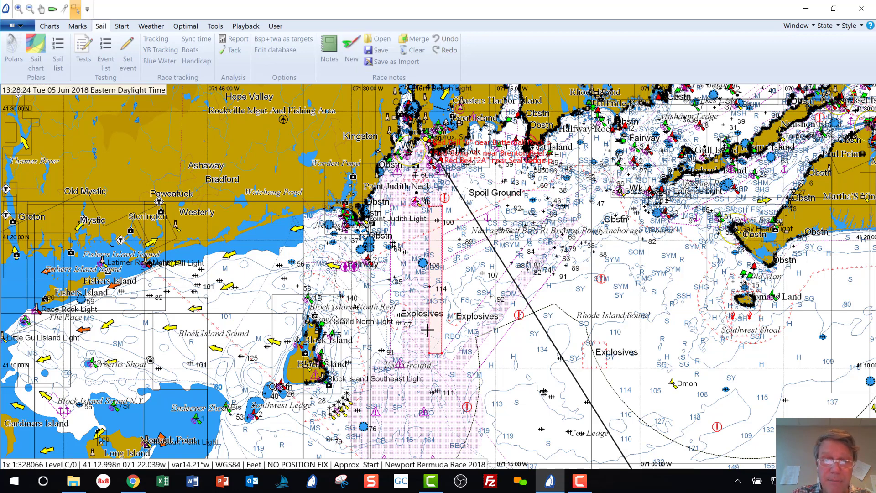
Step: Set the fill opacity of the north-south race note northeast of Block Island to 25% and lock it
right_click(438, 249)
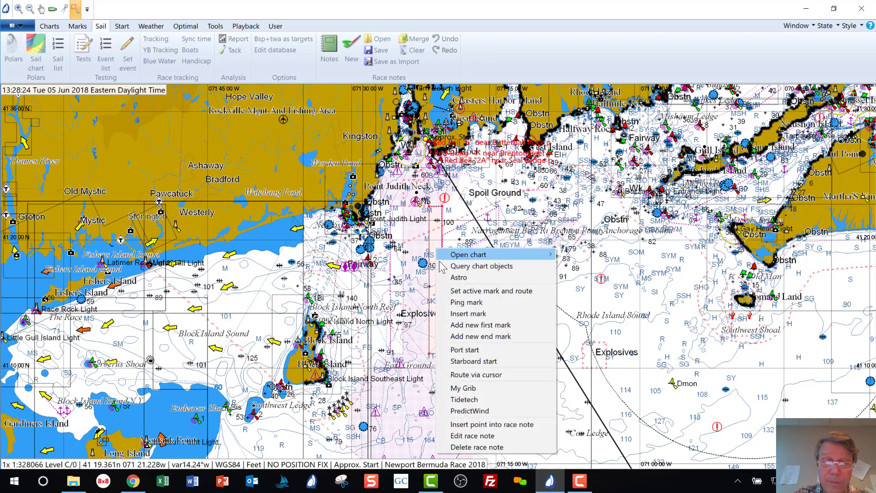
click(486, 437)
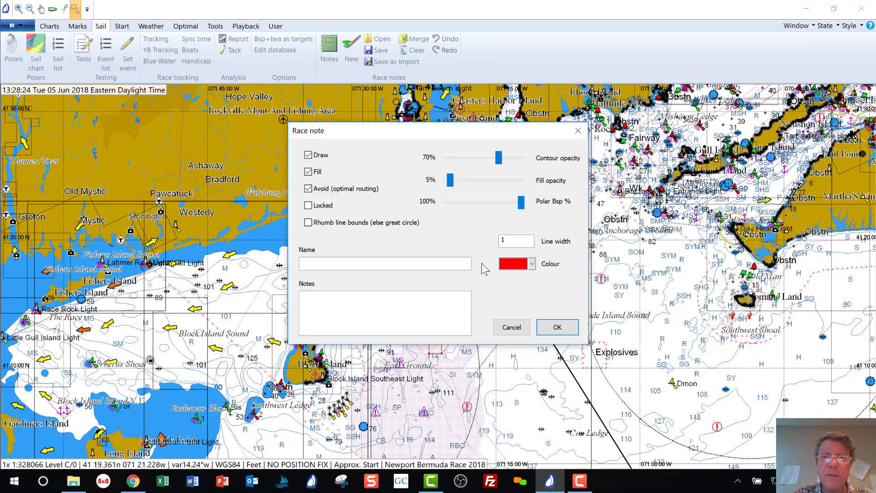
click(477, 180)
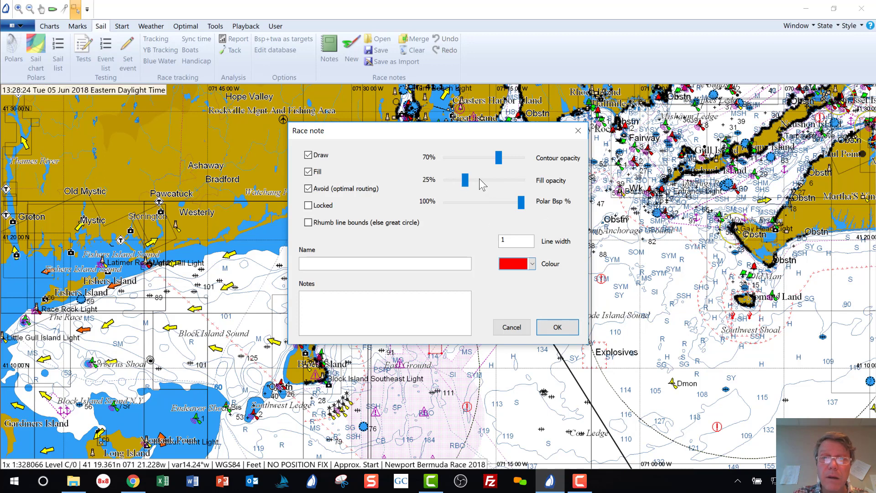
click(309, 205)
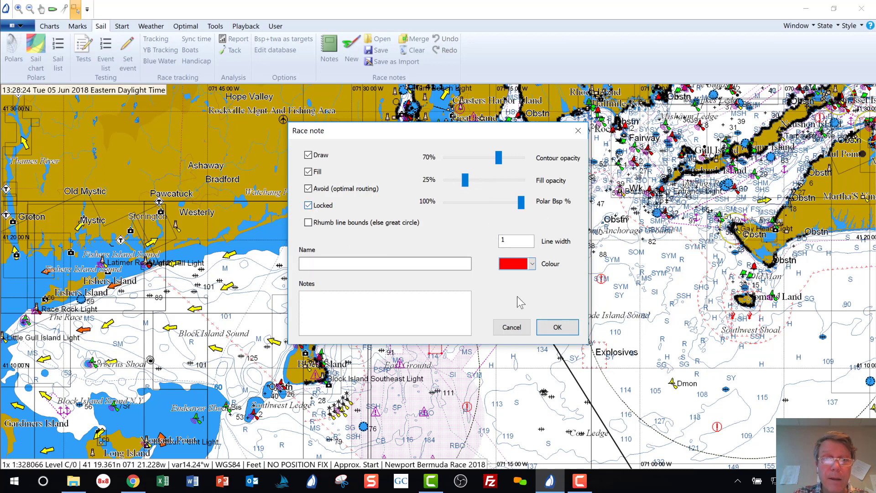
click(557, 327)
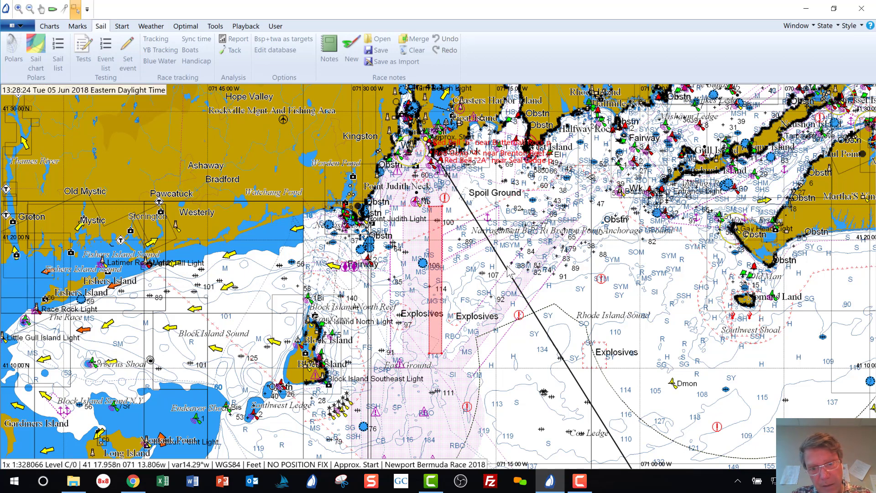
Step: Draw a new race note outlining the diagonal traffic separation zone across the first leg, and set its fill opacity to 45%
click(350, 50)
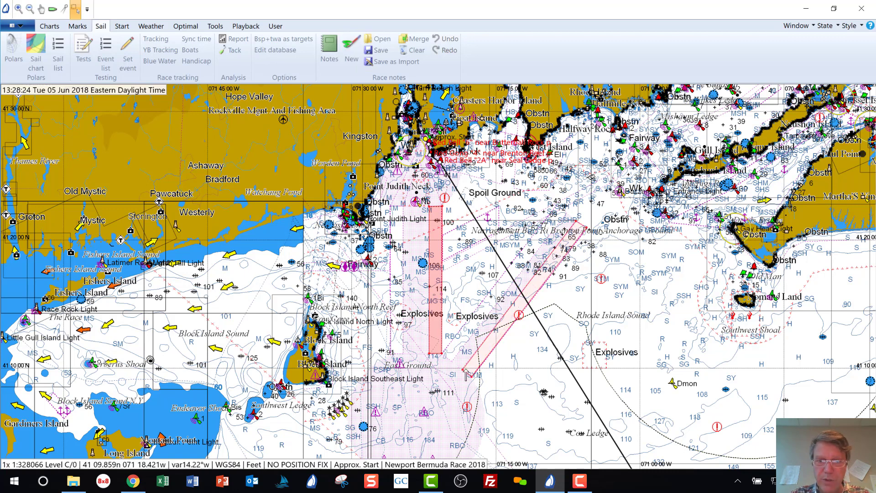
right_click(496, 336)
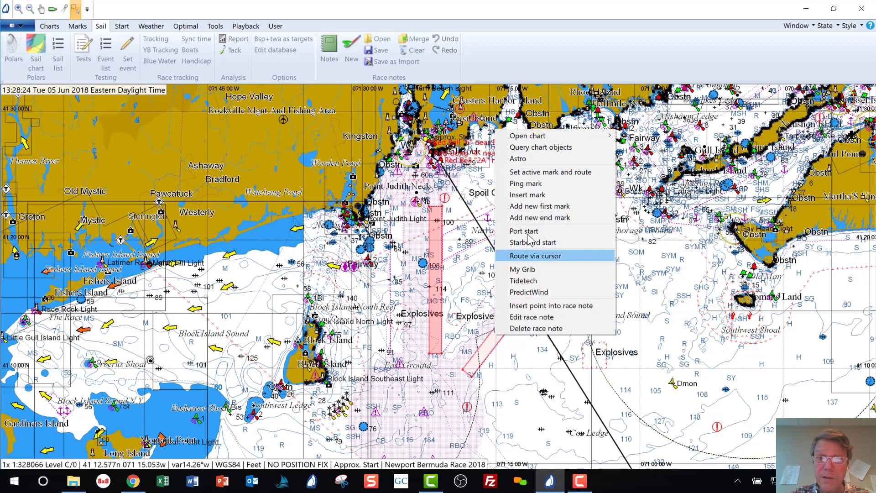
click(552, 318)
click(477, 182)
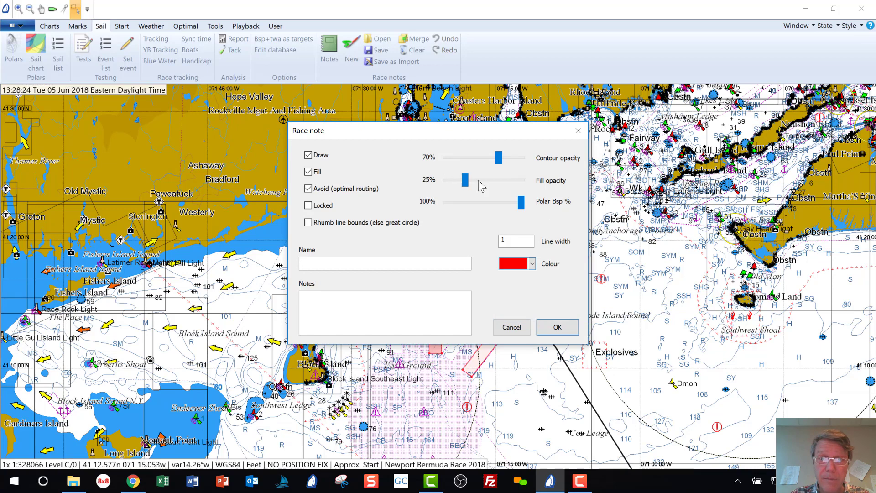
click(566, 326)
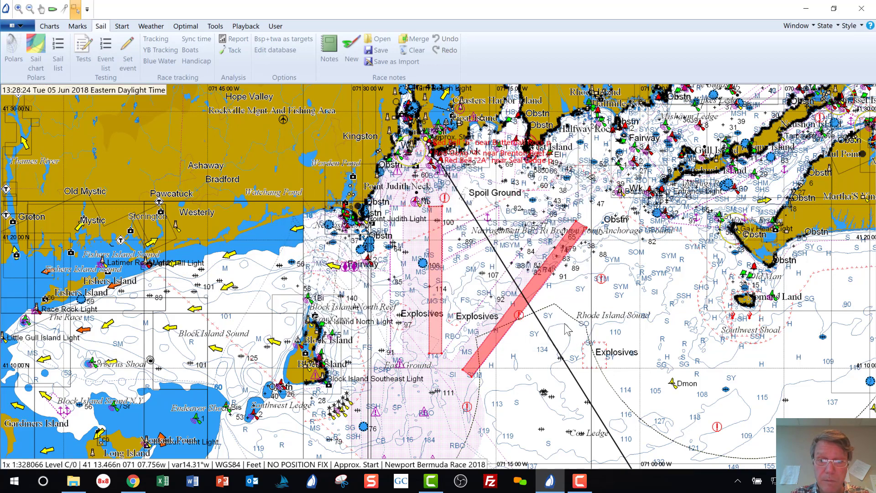
Step: Reduce the diagonal race note's fill opacity to 25% and lock the note
right_click(520, 316)
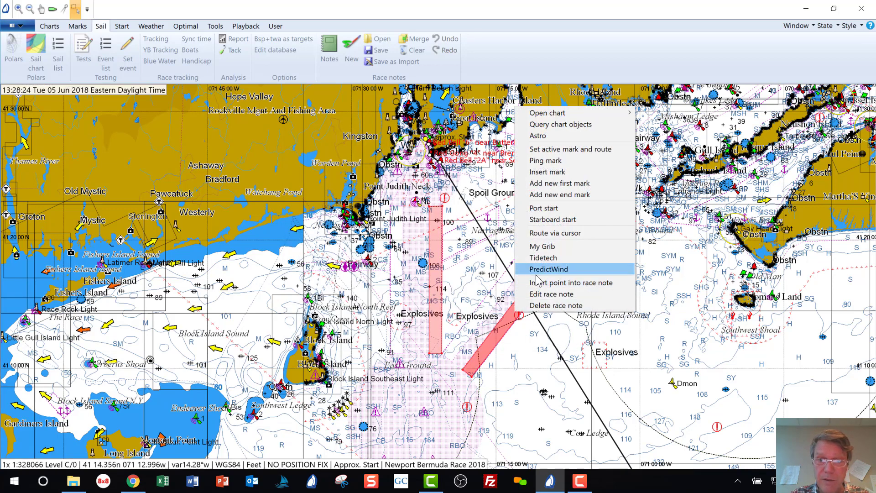
click(548, 295)
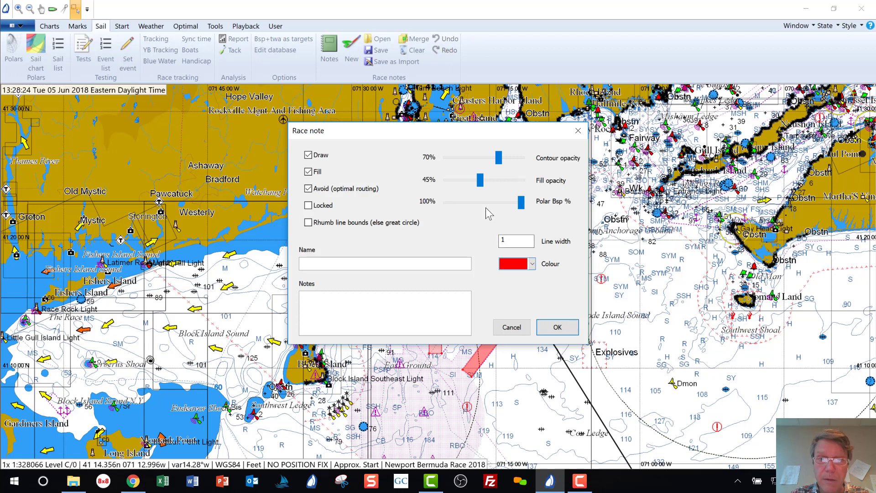
click(472, 181)
click(557, 327)
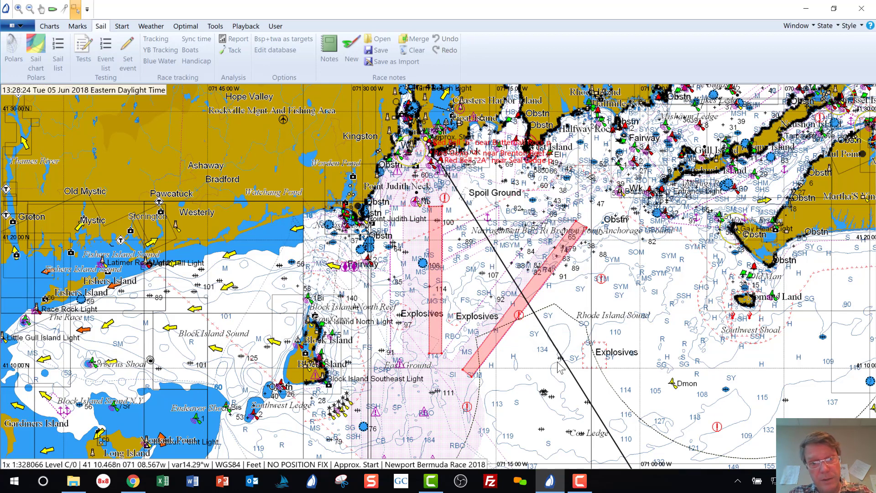
right_click(511, 322)
click(525, 300)
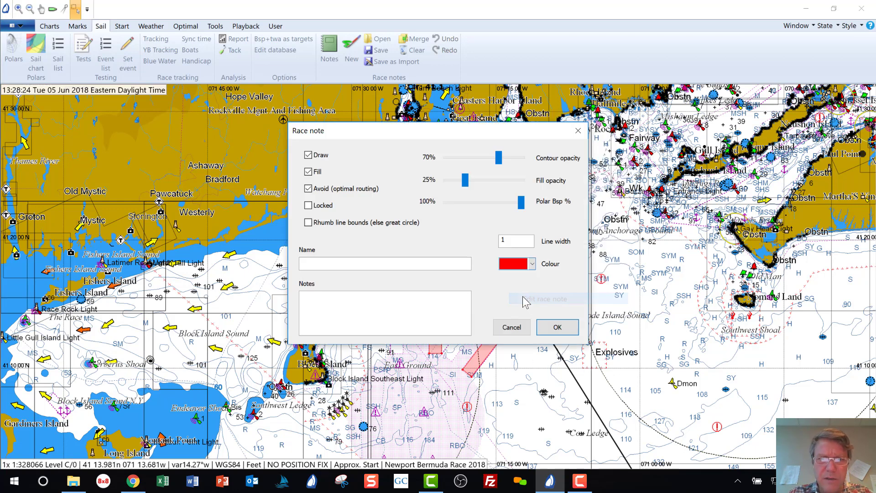
click(309, 205)
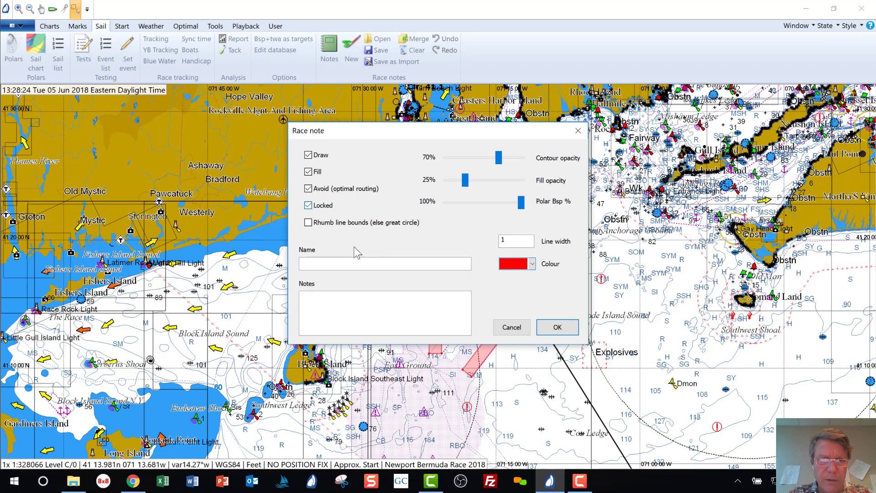
click(558, 327)
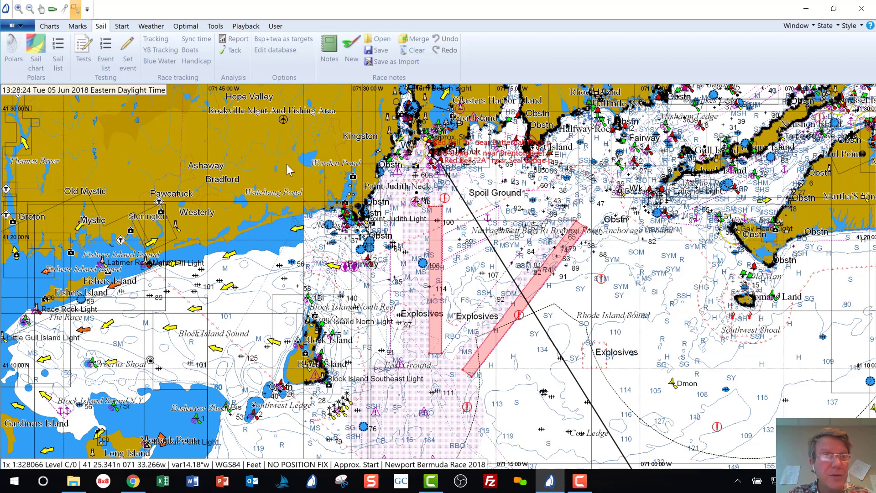
Step: Create a new route named "Simple NBR 2018" alongside the existing Newport Bermuda Race 2018 route
click(78, 28)
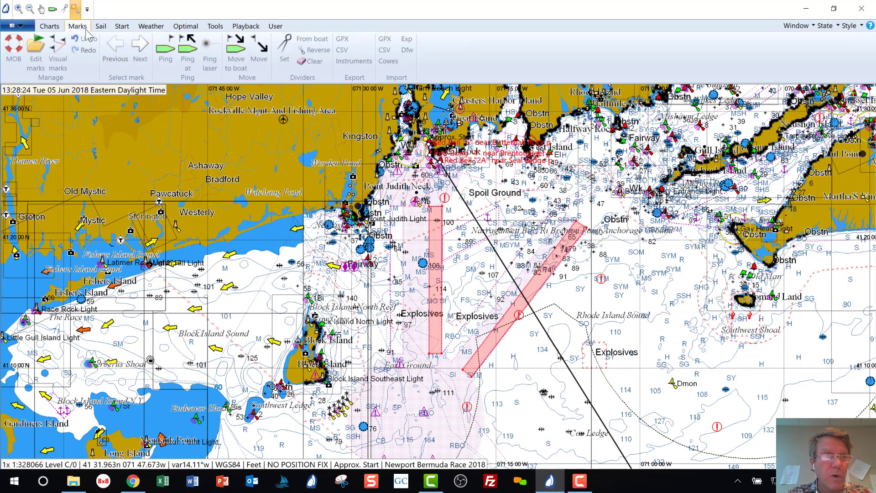
click(35, 50)
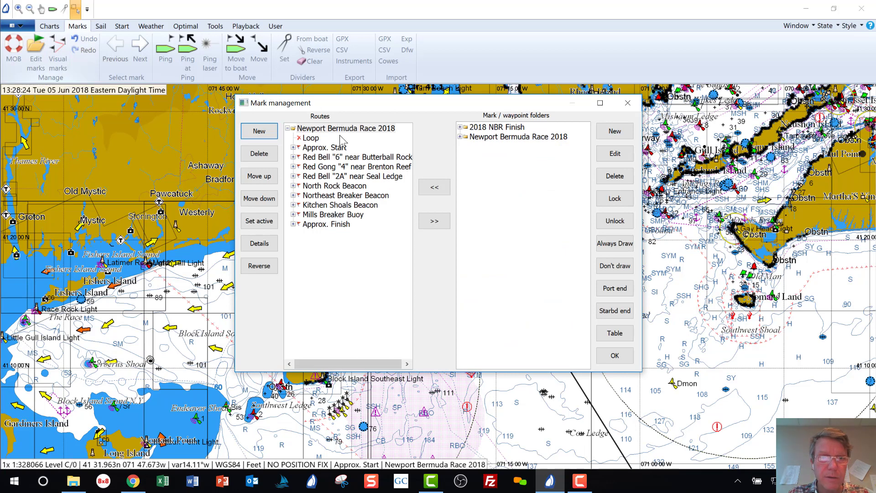
click(312, 130)
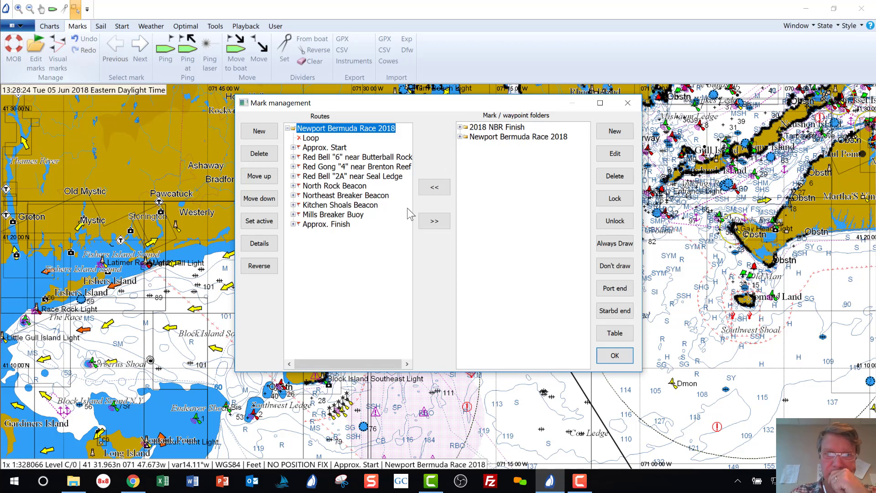
click(288, 128)
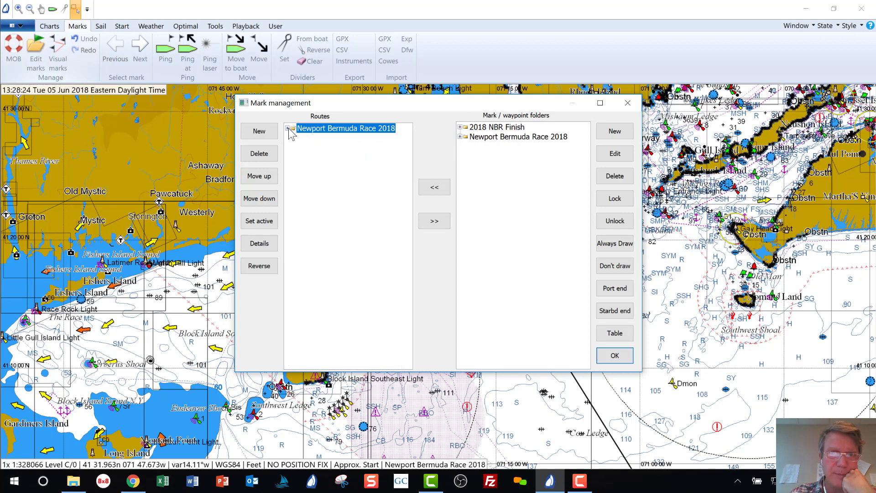
click(260, 133)
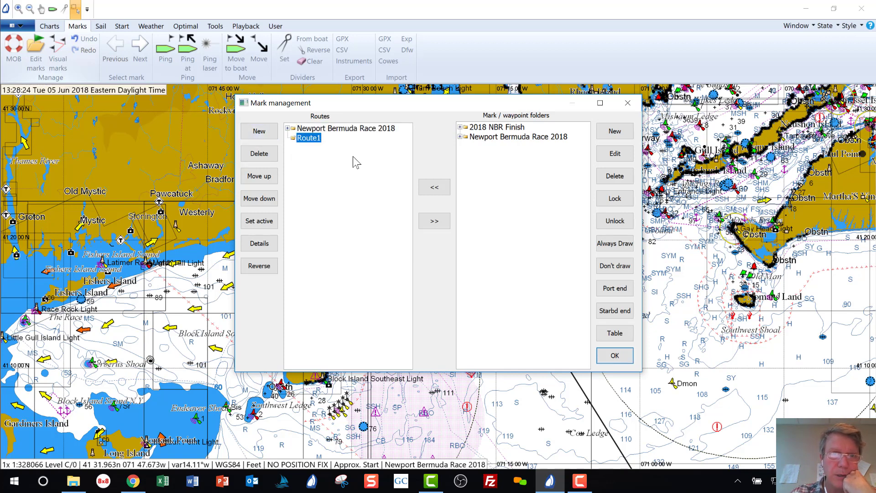
key(F2)
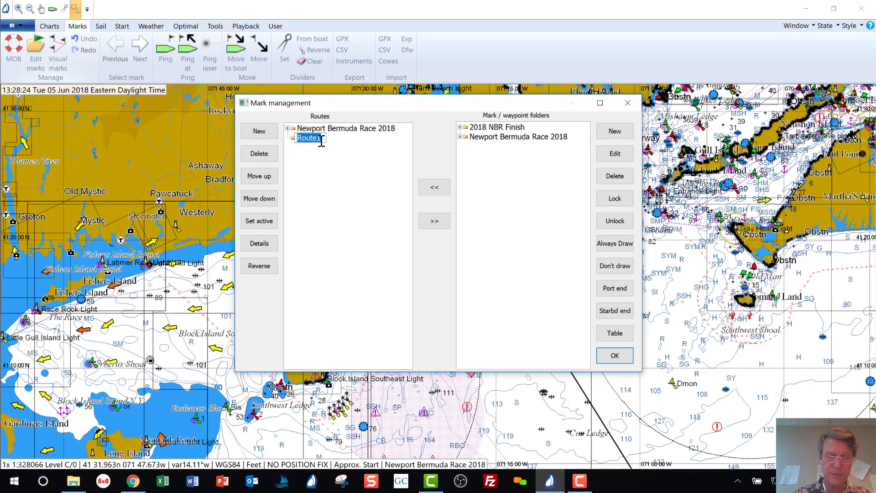
text(Simple NBR 2018)
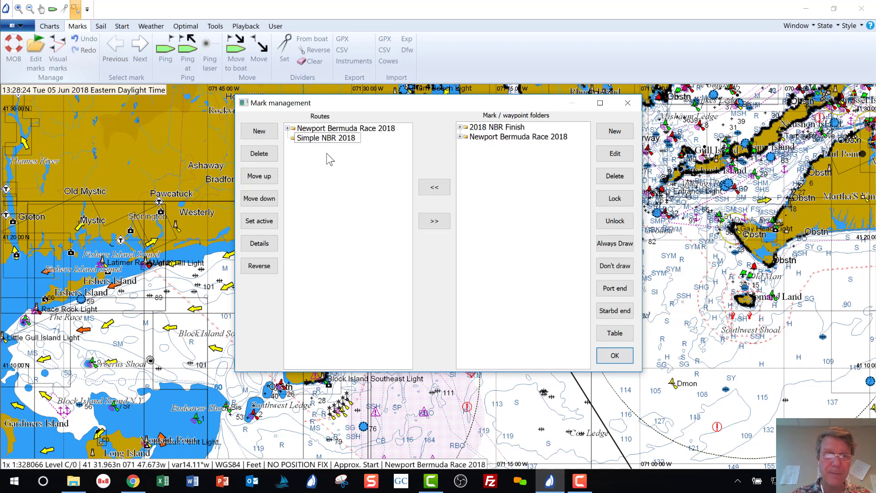
key(Return)
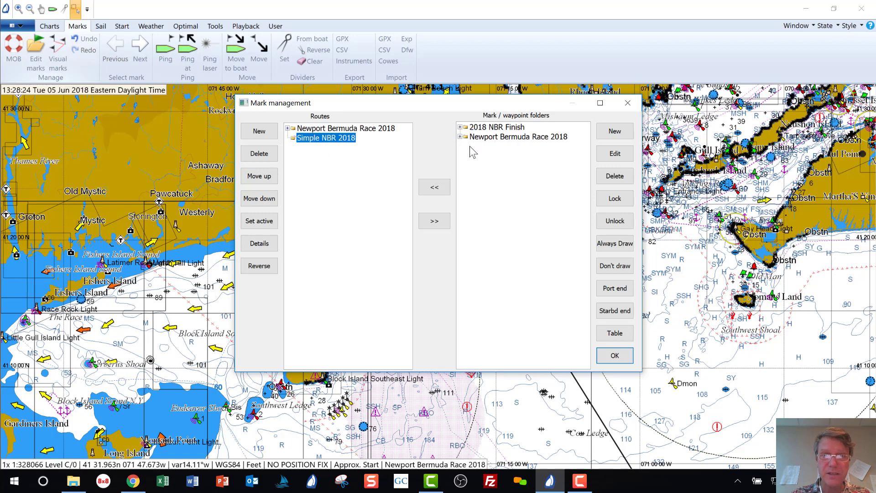
Step: Add Red Gong "4" near Brenton Reef and Kitchen Shoals Beacon from the Newport Bermuda Race 2018 folder to the Simple NBR 2018 route
click(460, 137)
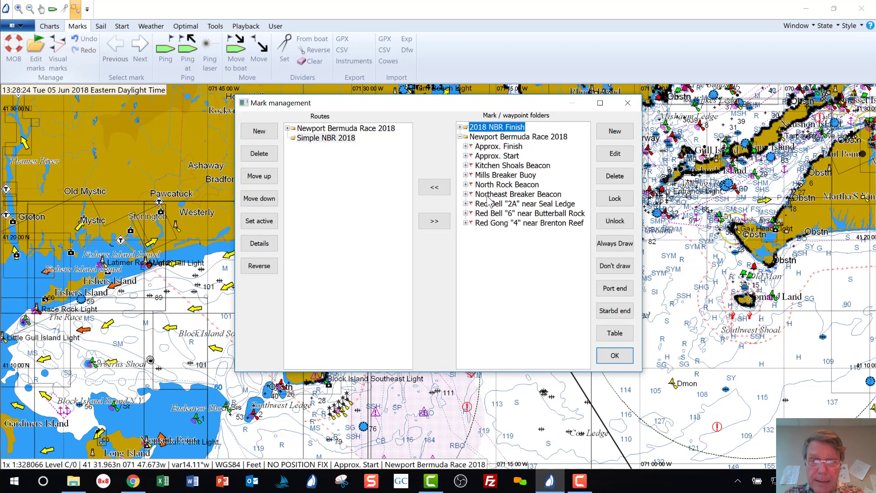
click(486, 223)
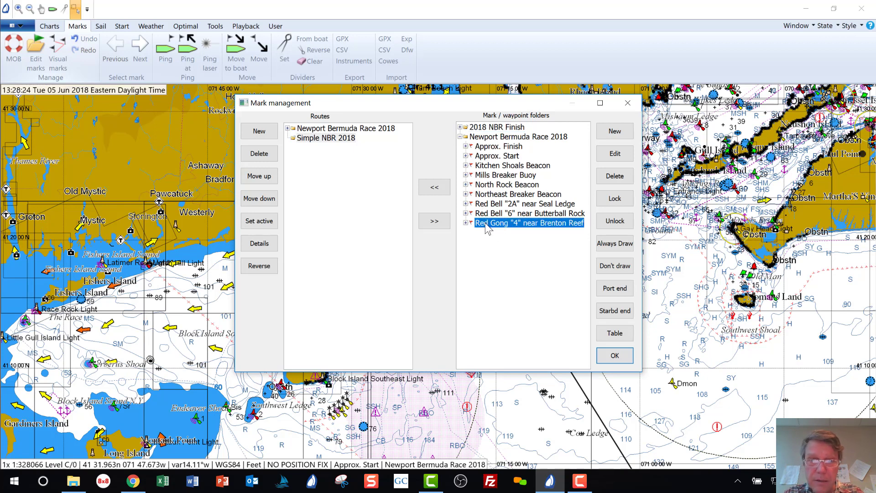
click(434, 188)
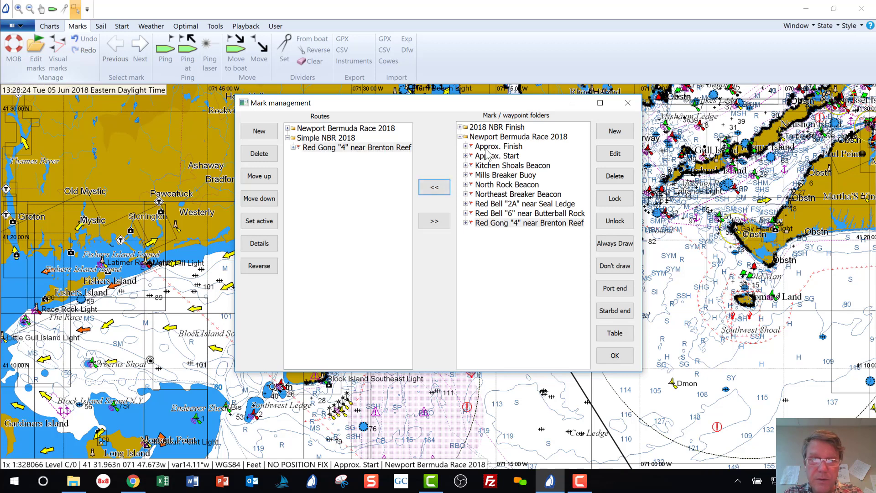
click(488, 167)
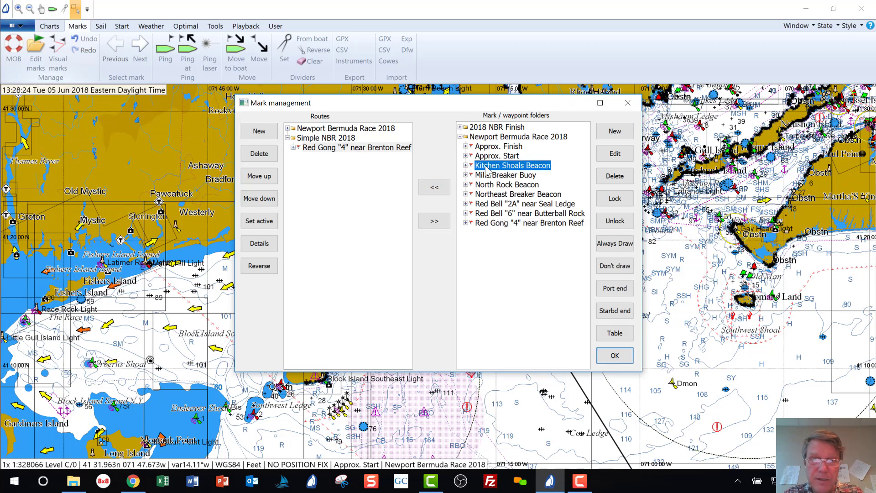
click(436, 188)
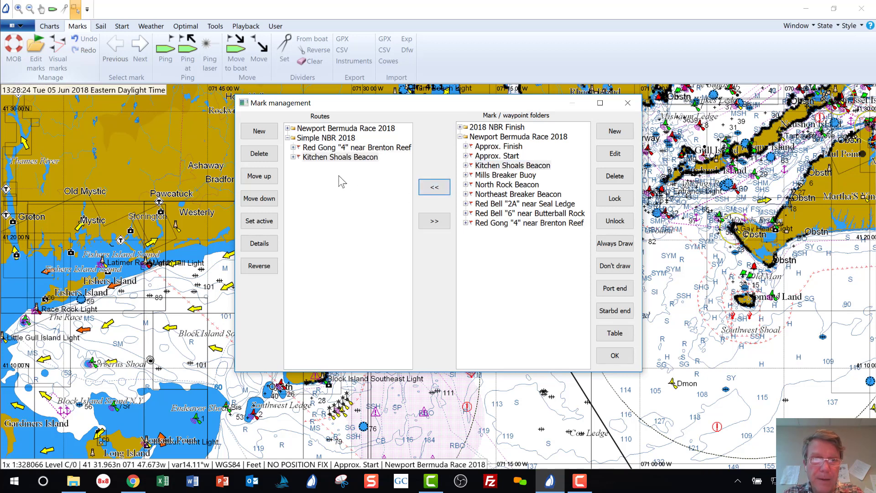
Step: Make Simple NBR 2018 the active route and close mark management
click(312, 138)
click(259, 221)
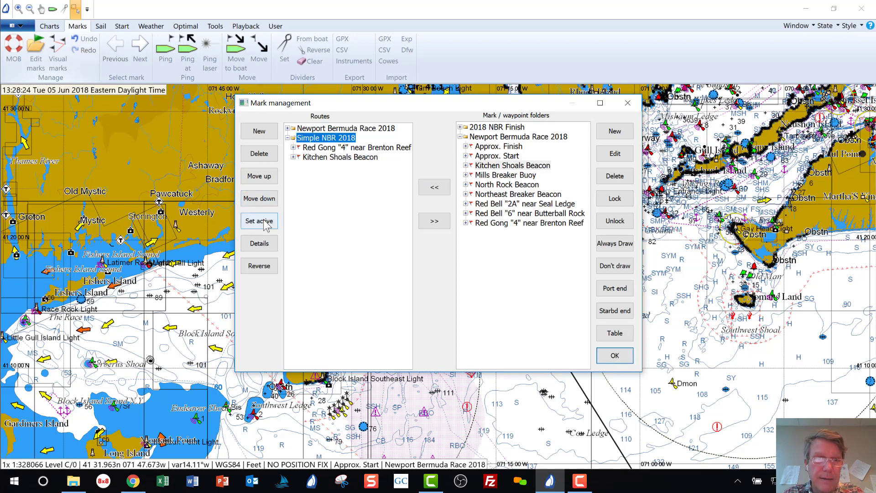
click(615, 356)
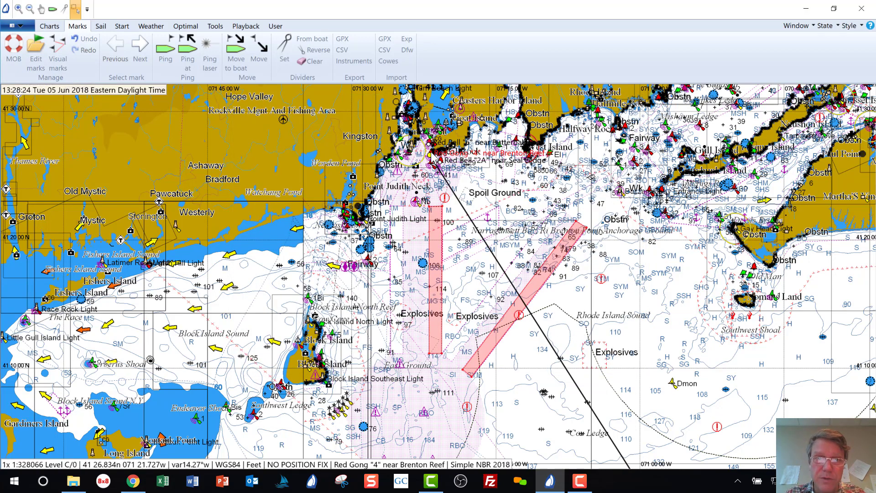
Step: Examine the Simple NBR 2018 route from its Newport start down to Bermuda, ending with the whole course in view
scroll(433, 157, up, 1)
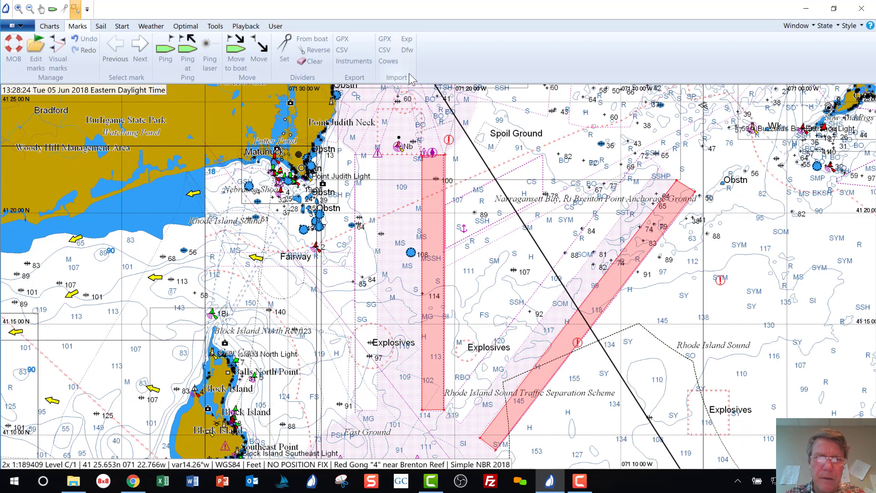
middle_click(428, 88)
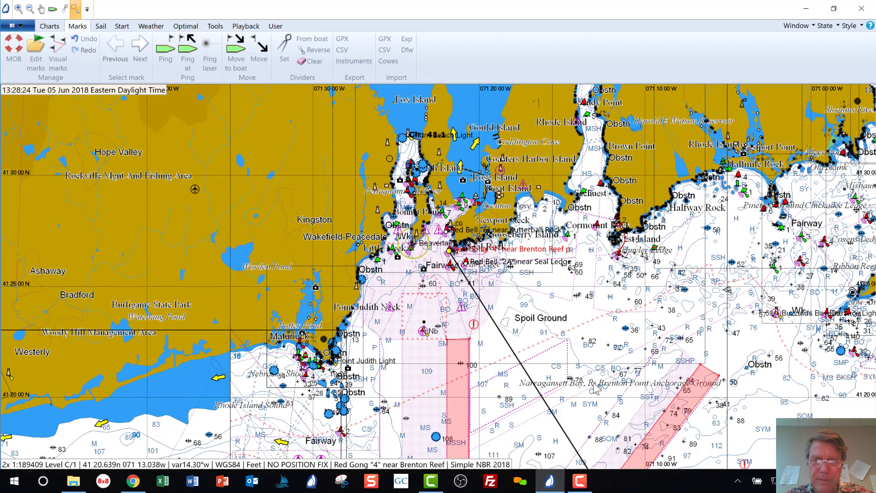
scroll(596, 388, down, 3)
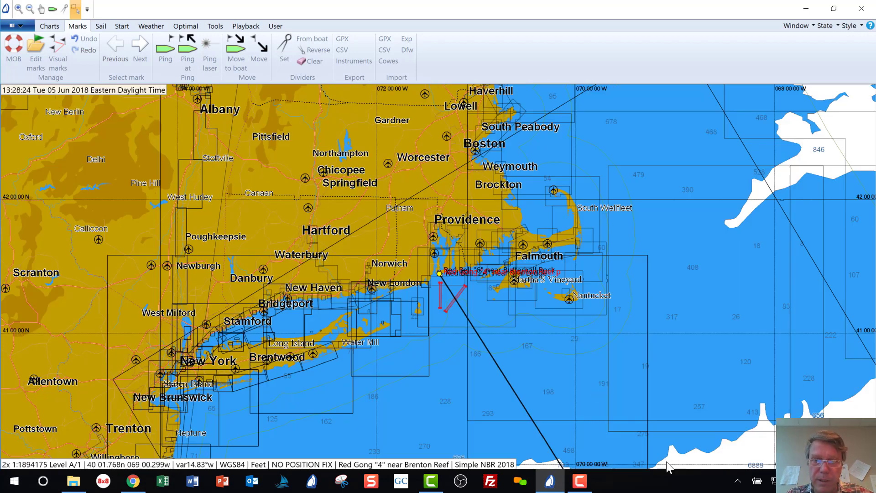
click(560, 421)
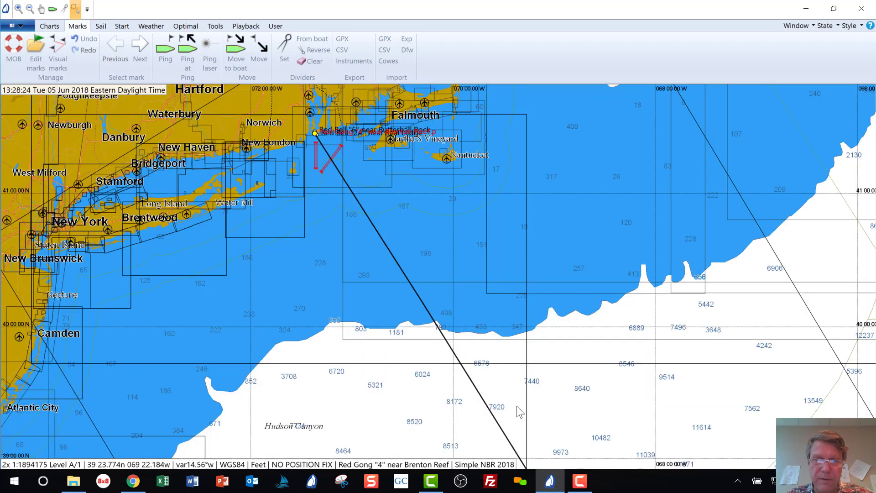
scroll(519, 412, down, 1)
click(549, 438)
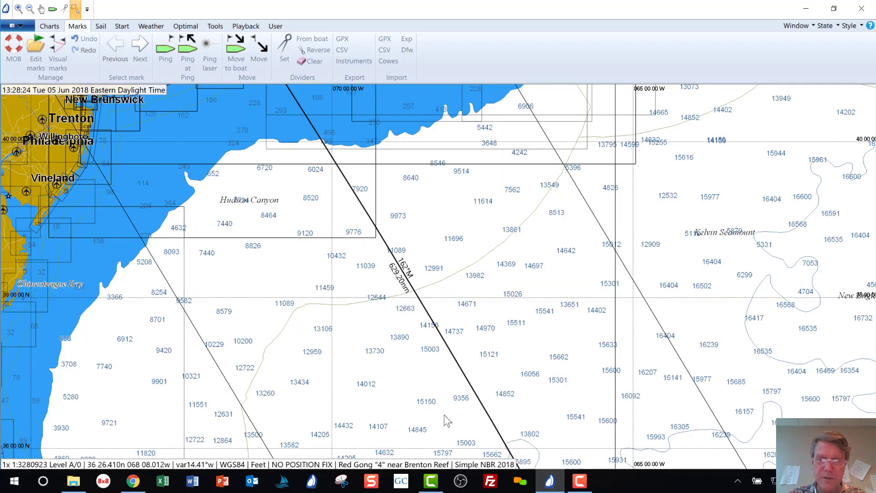
scroll(442, 416, down, 1)
click(457, 437)
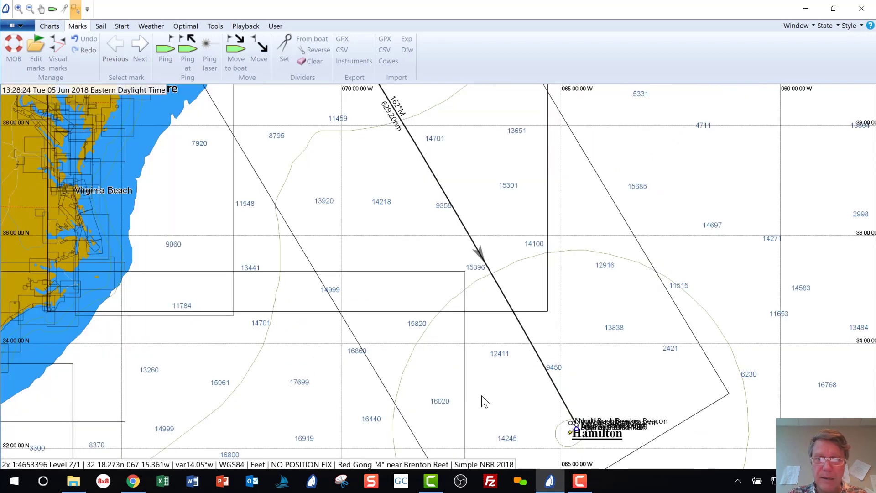
click(421, 201)
scroll(360, 179, down, 1)
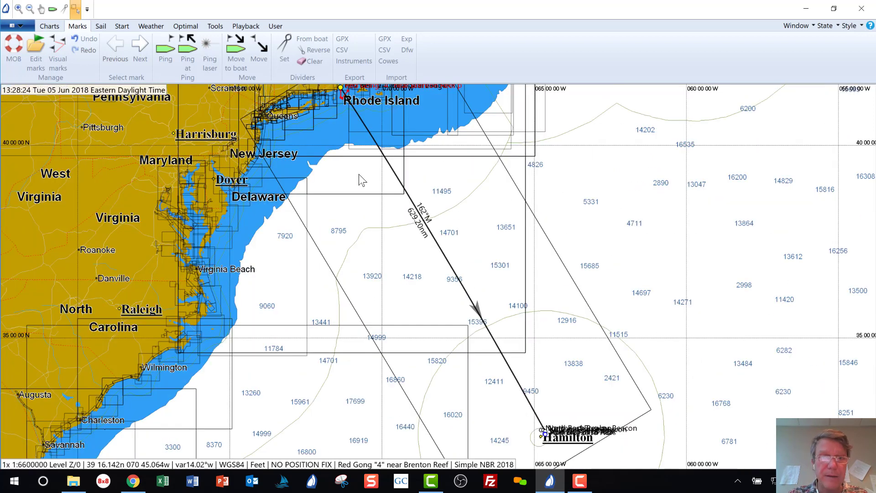
scroll(359, 175, down, 1)
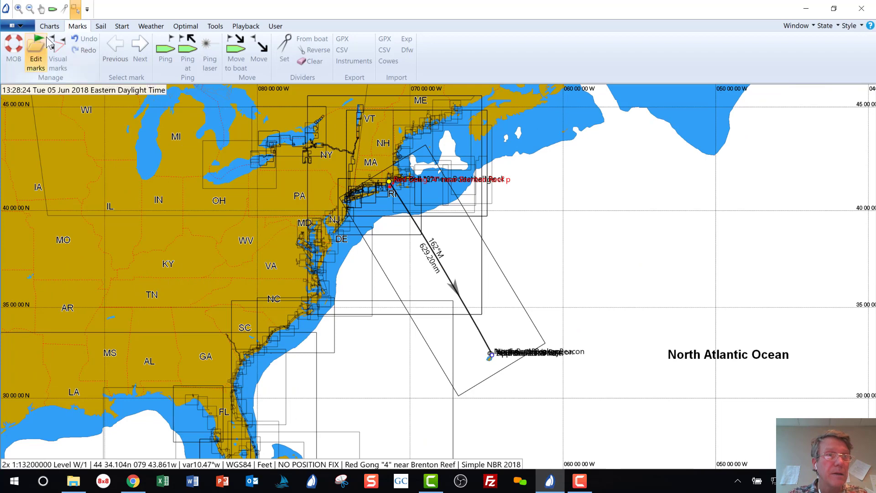
Step: Review the loaded J120 polar and browse the available polar files without loading a different one
click(101, 26)
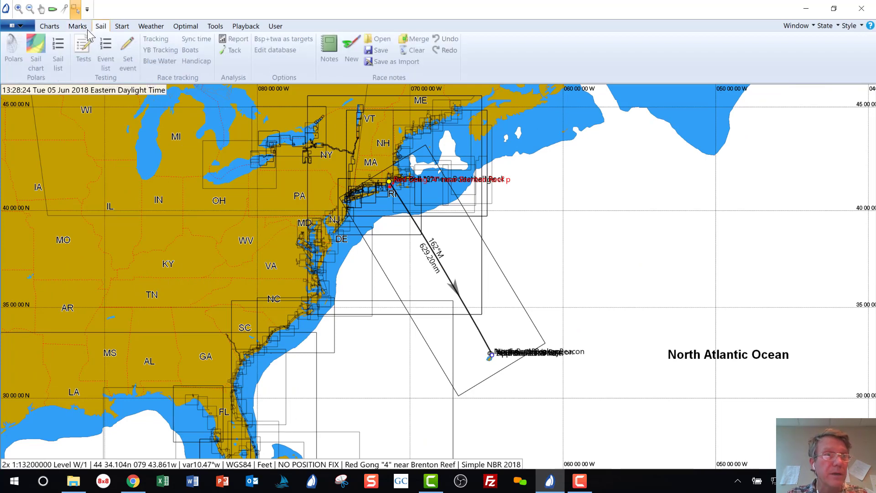
click(13, 50)
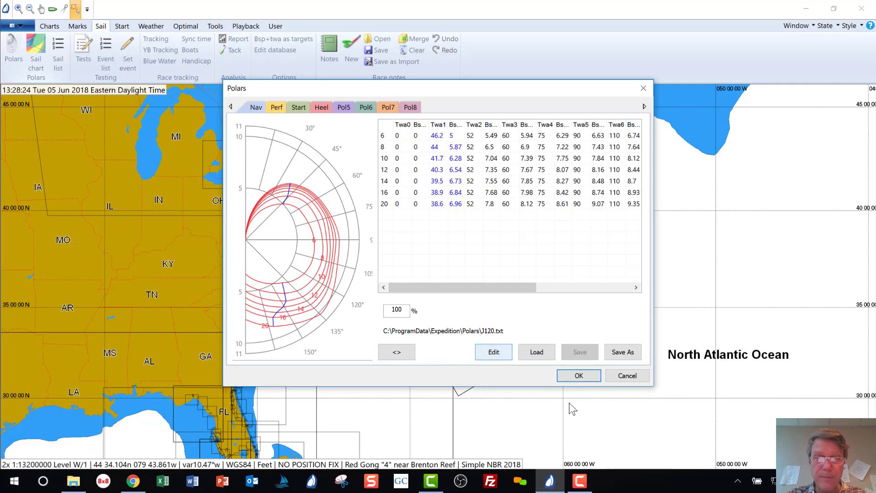
click(624, 379)
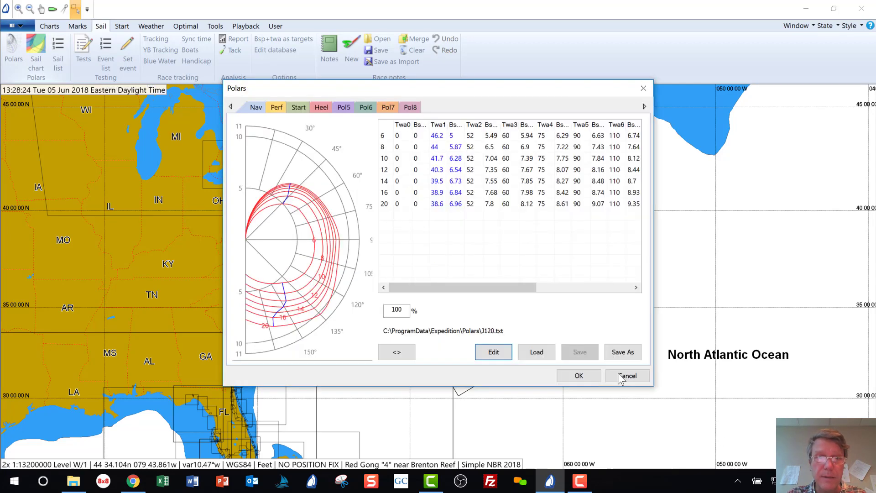
click(535, 354)
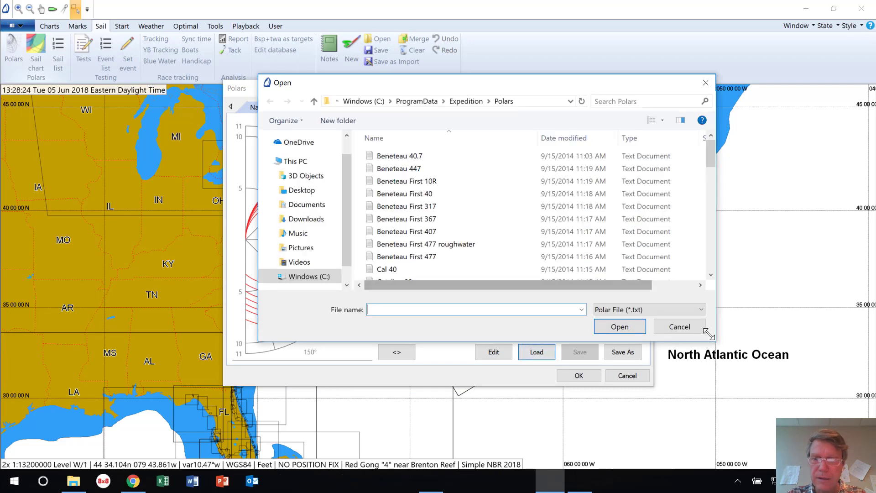
click(679, 327)
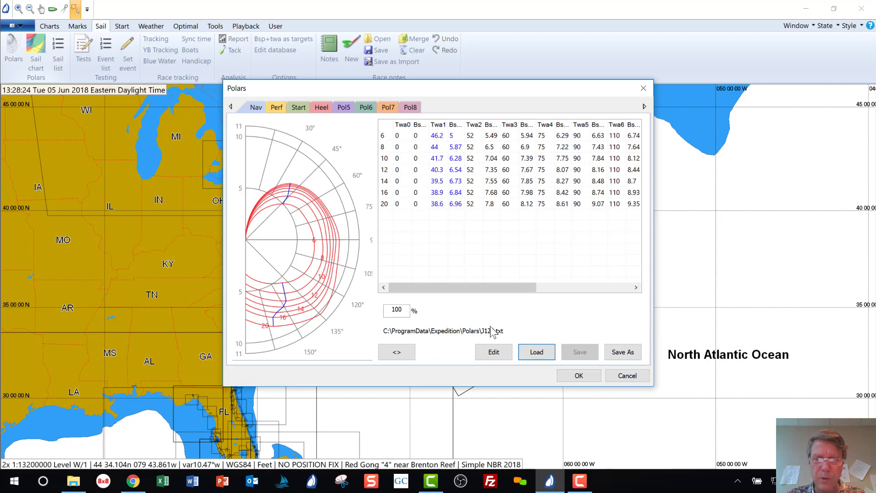
click(578, 375)
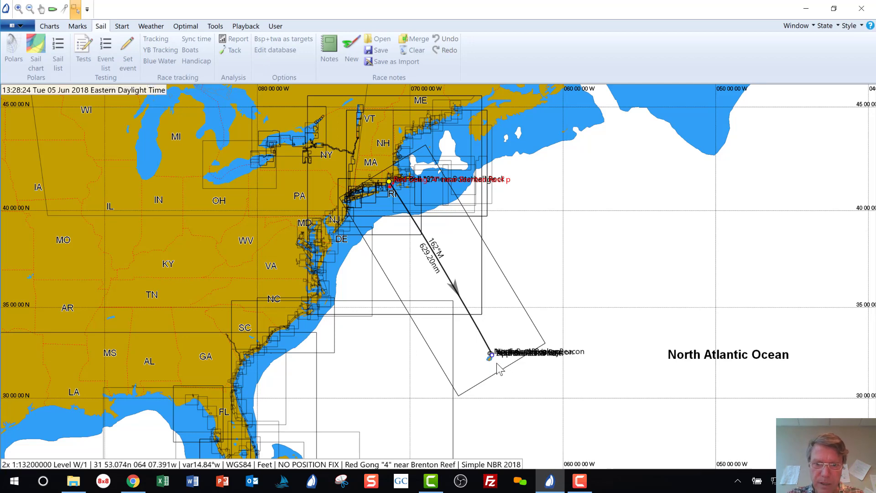
Step: Examine the Bermuda end of the route, from Kitchen Shoals Beacon to the finish off Saint David's Island
scroll(502, 368, up, 2)
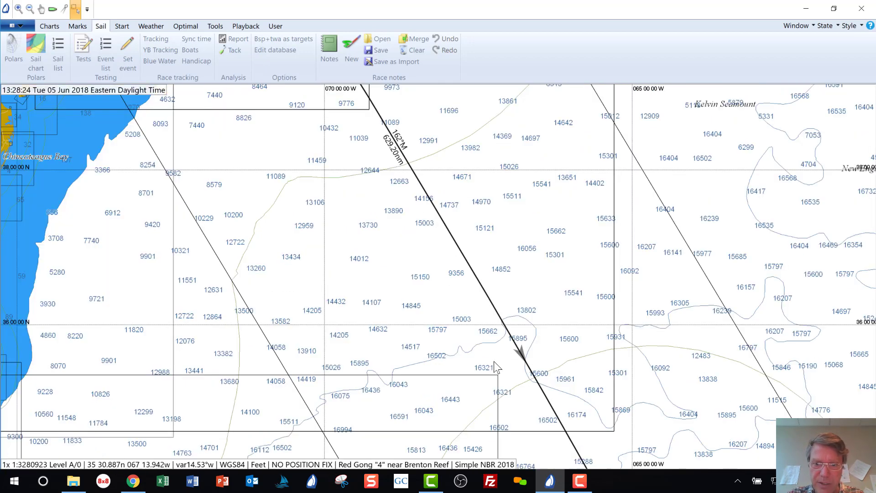
middle_click(536, 417)
middle_click(523, 434)
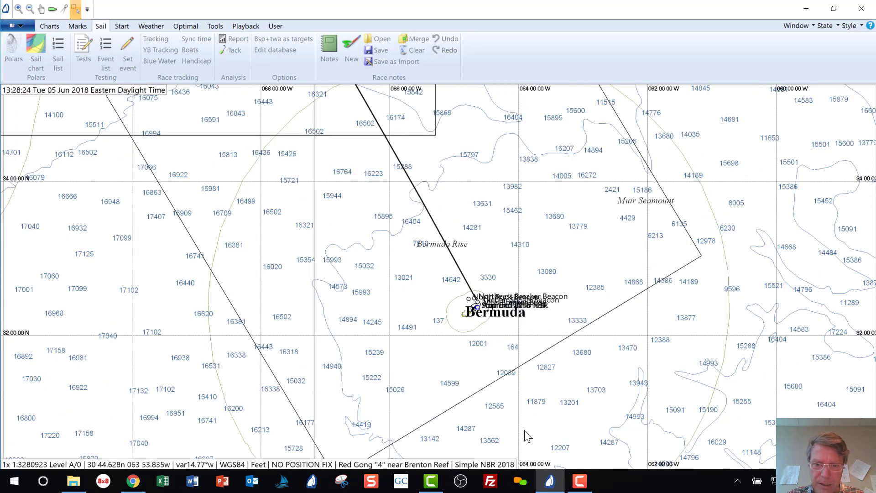
scroll(529, 355, up, 1)
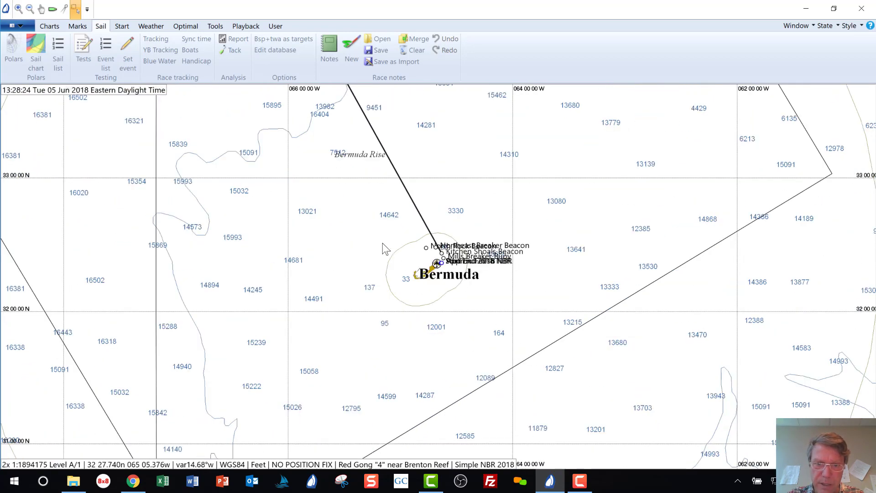
drag(379, 239, 482, 310)
drag(392, 239, 557, 317)
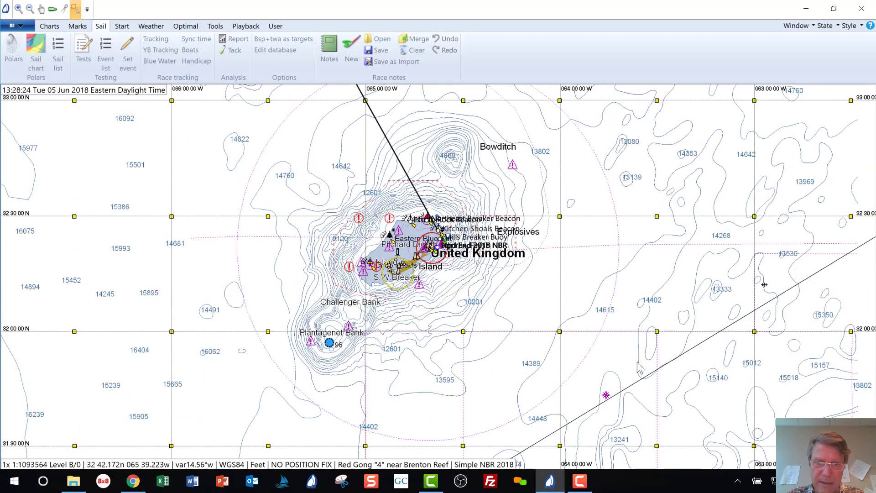
drag(310, 207, 602, 373)
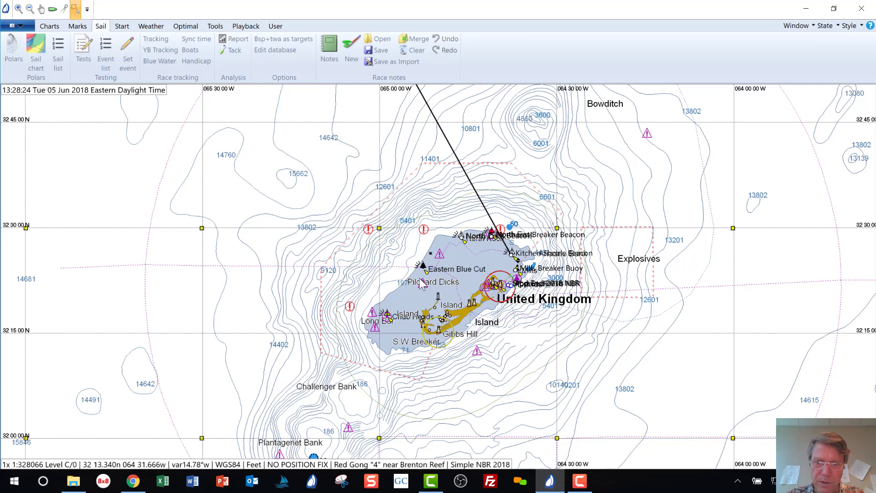
drag(354, 204, 564, 388)
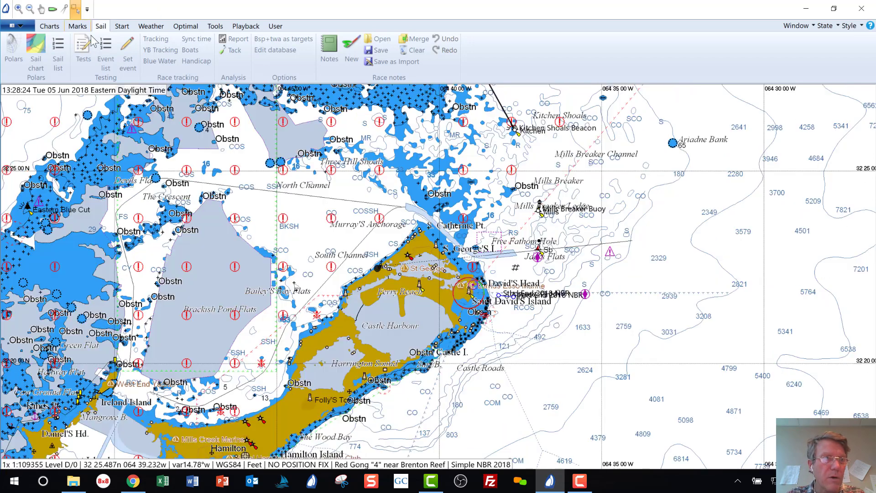
Step: Make Newport Bermuda Race 2018 the active route and close mark management
click(78, 26)
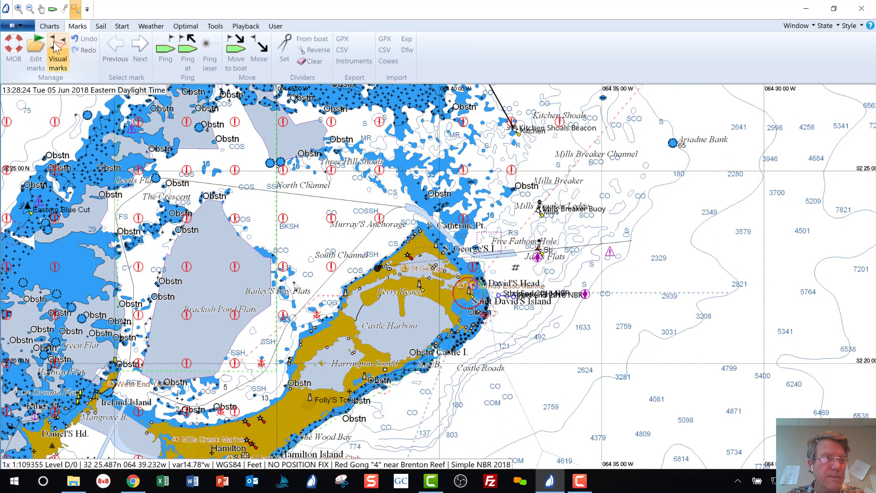
click(35, 50)
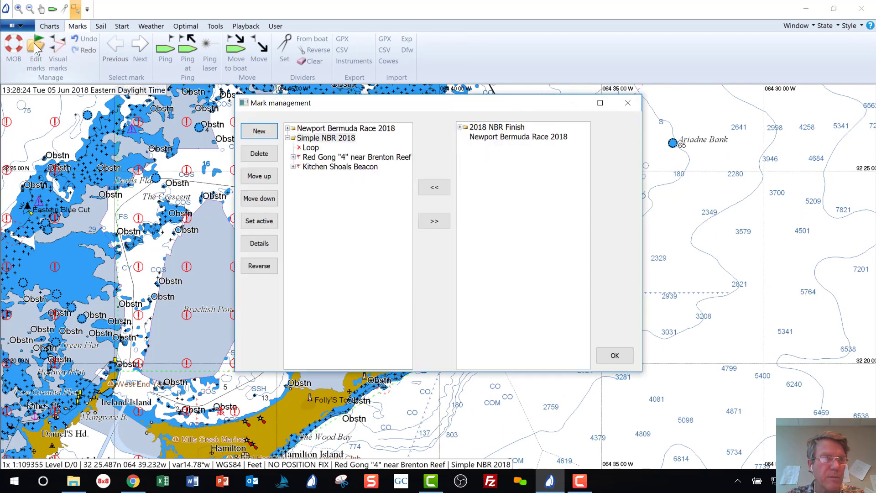
click(335, 129)
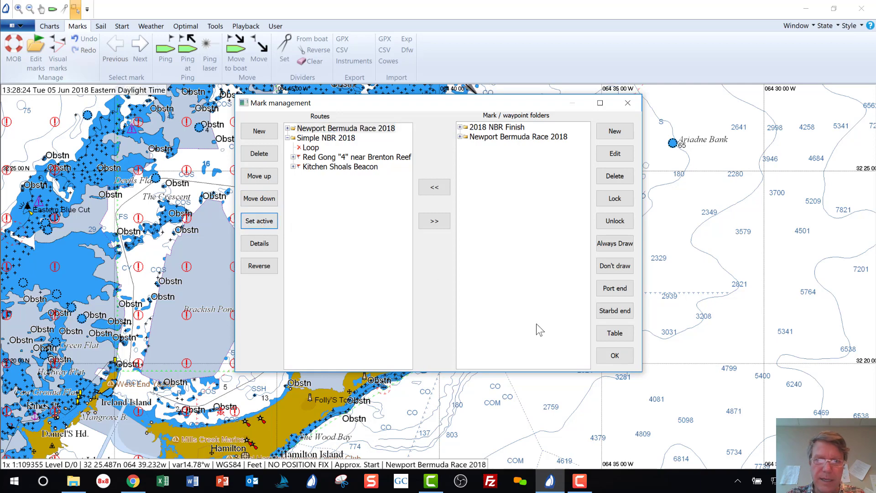
click(603, 354)
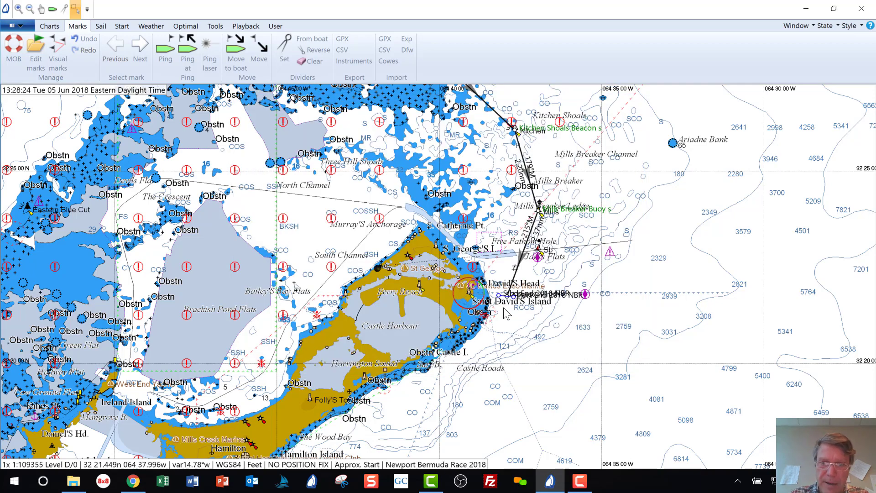
Step: Set a divider about 0.68 nm long from the approximate finish mark, extending east-southeast past Port End 2018 NBR
scroll(505, 314, up, 1)
scroll(505, 314, up, 1)
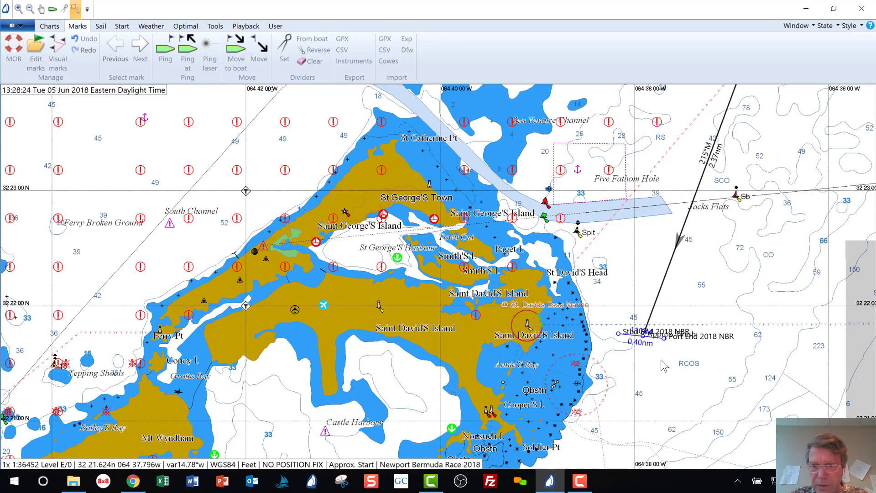
middle_click(693, 353)
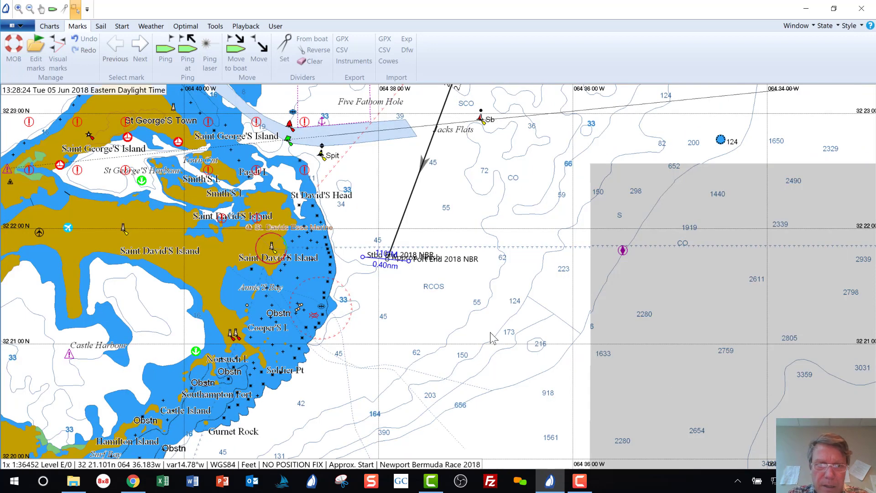
click(286, 54)
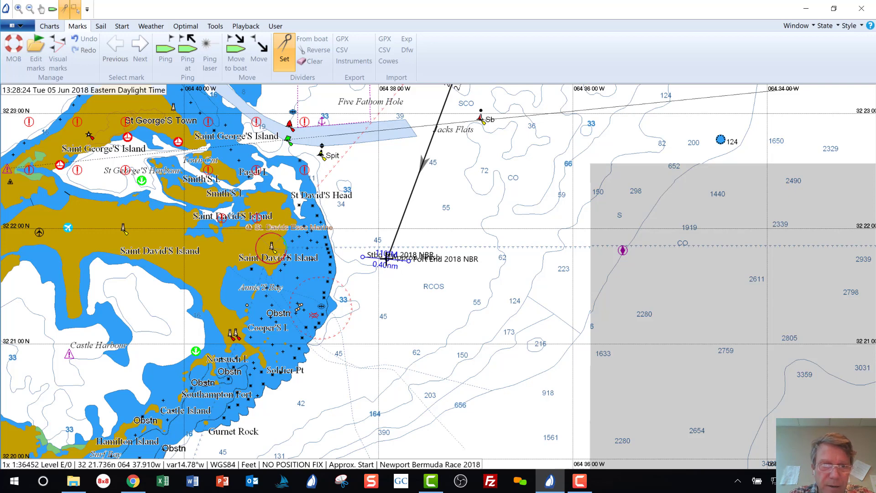
click(386, 259)
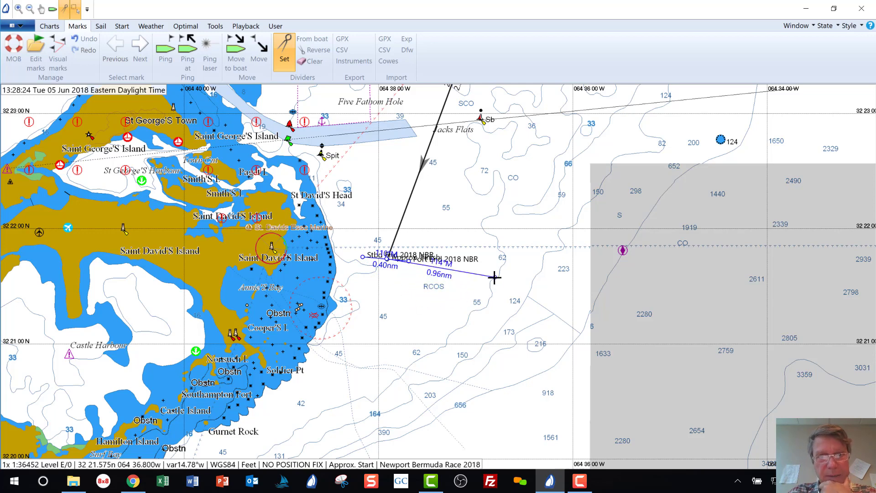
double_click(462, 276)
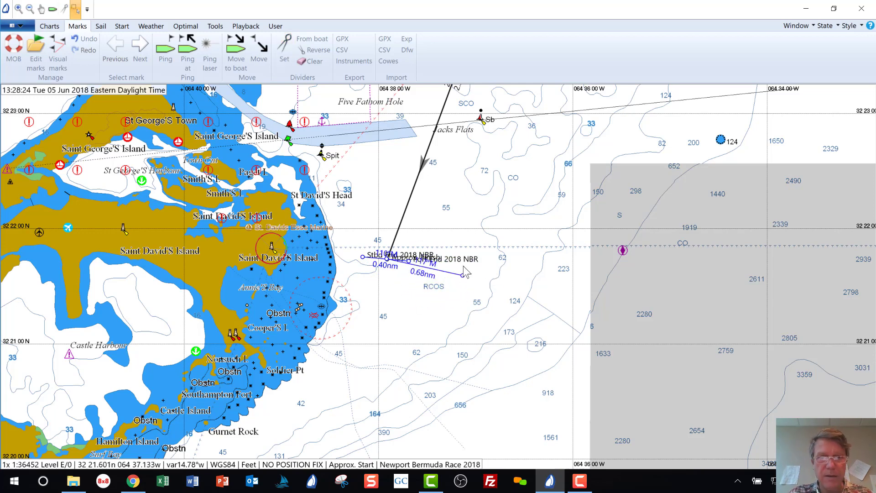
Step: Check the route's approach past Mills Breaker Buoy and clear all dividers at the finish line
middle_click(458, 191)
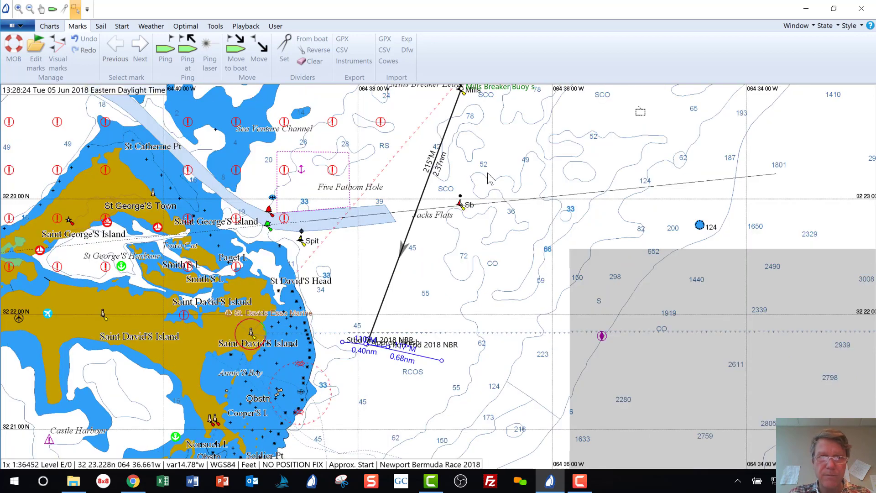
middle_click(480, 211)
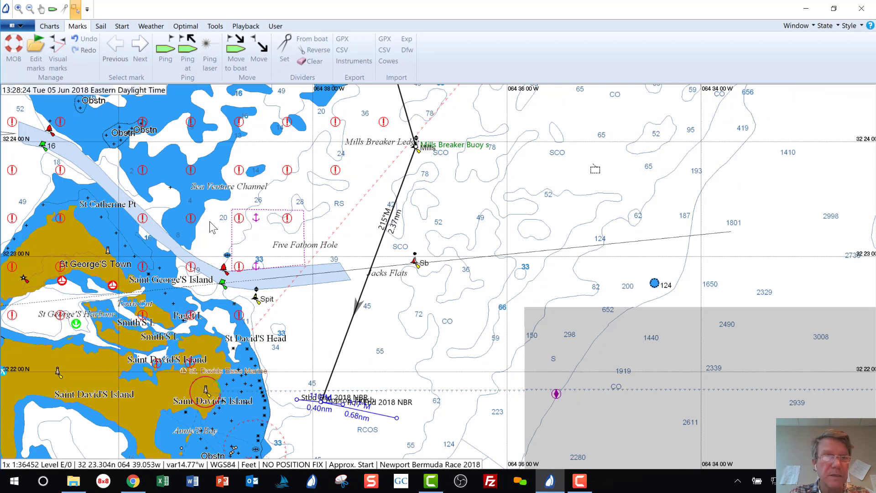
scroll(212, 227, down, 1)
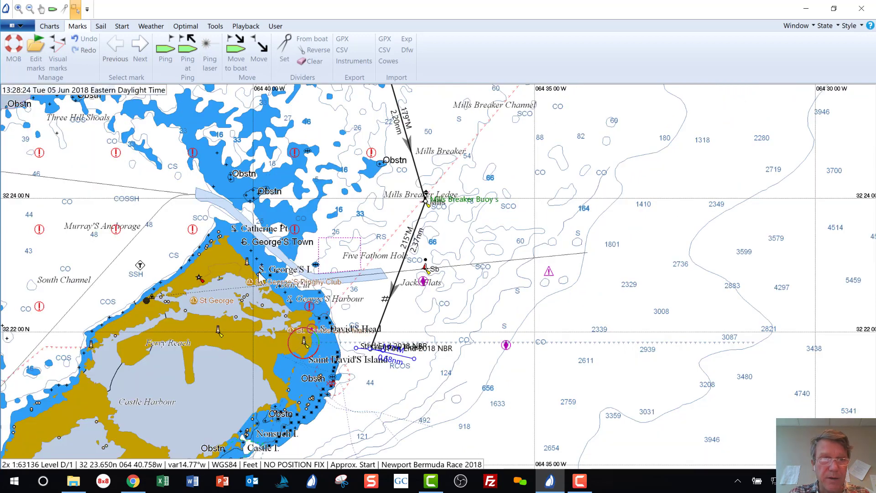
scroll(267, 278, down, 1)
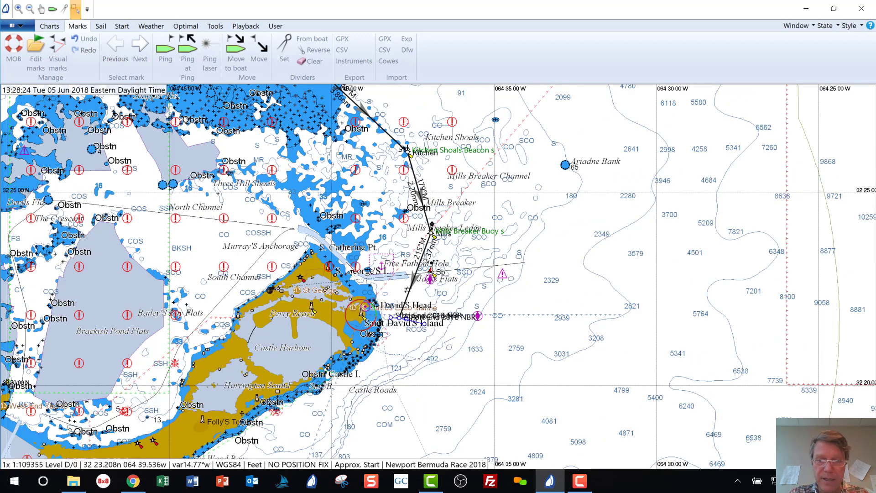
scroll(346, 266, up, 1)
scroll(347, 267, up, 1)
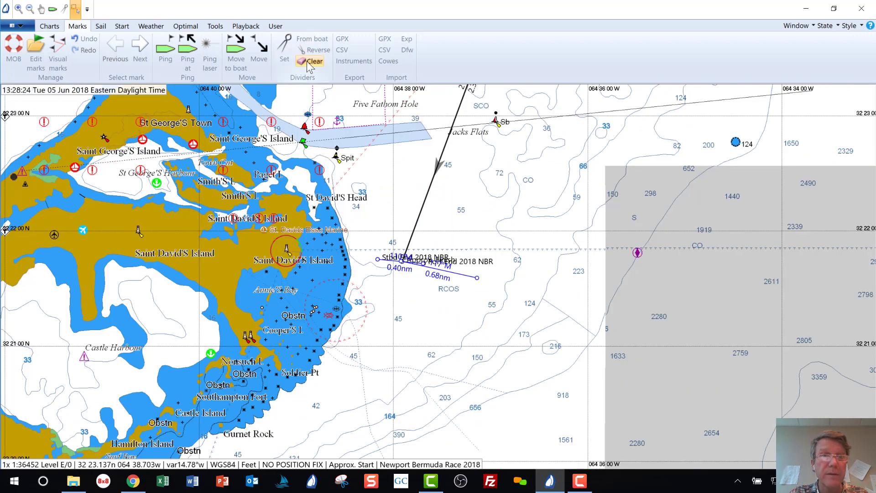
click(312, 61)
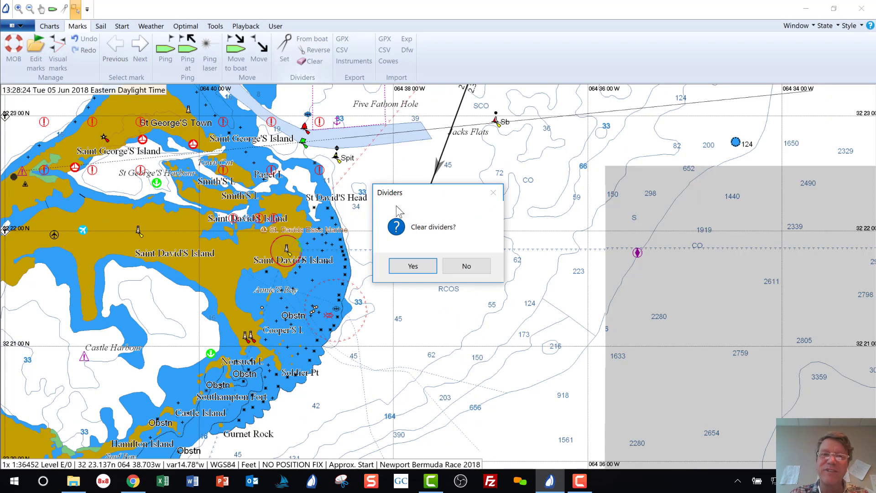
click(412, 266)
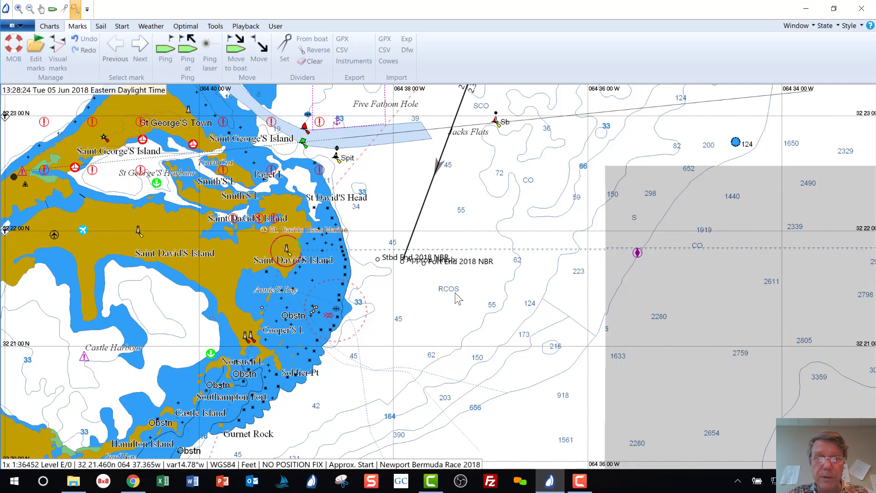
scroll(458, 298, down, 1)
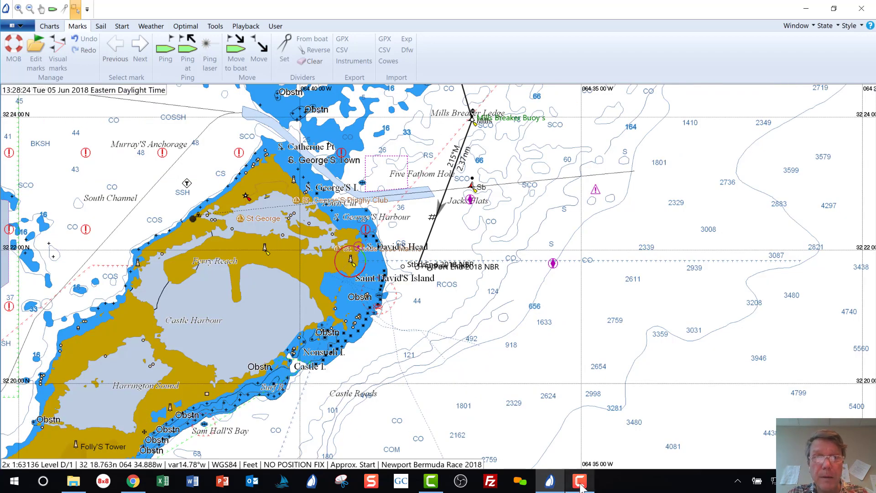
mouse_move(580, 486)
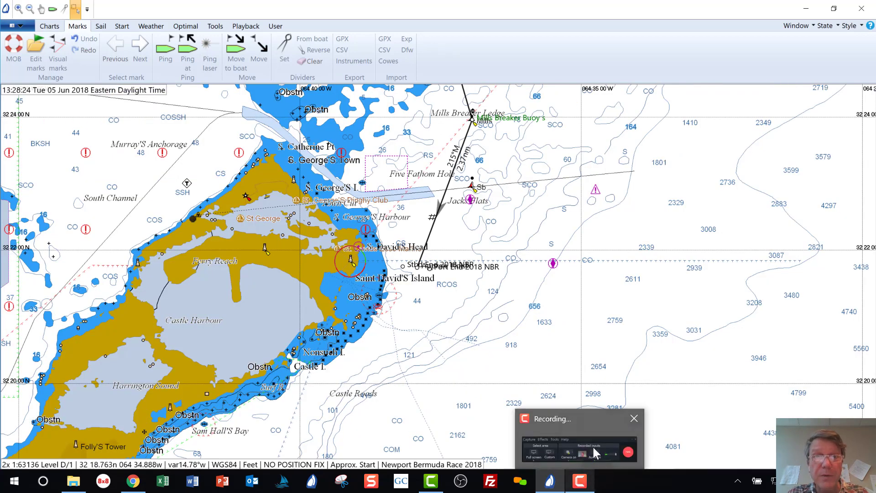